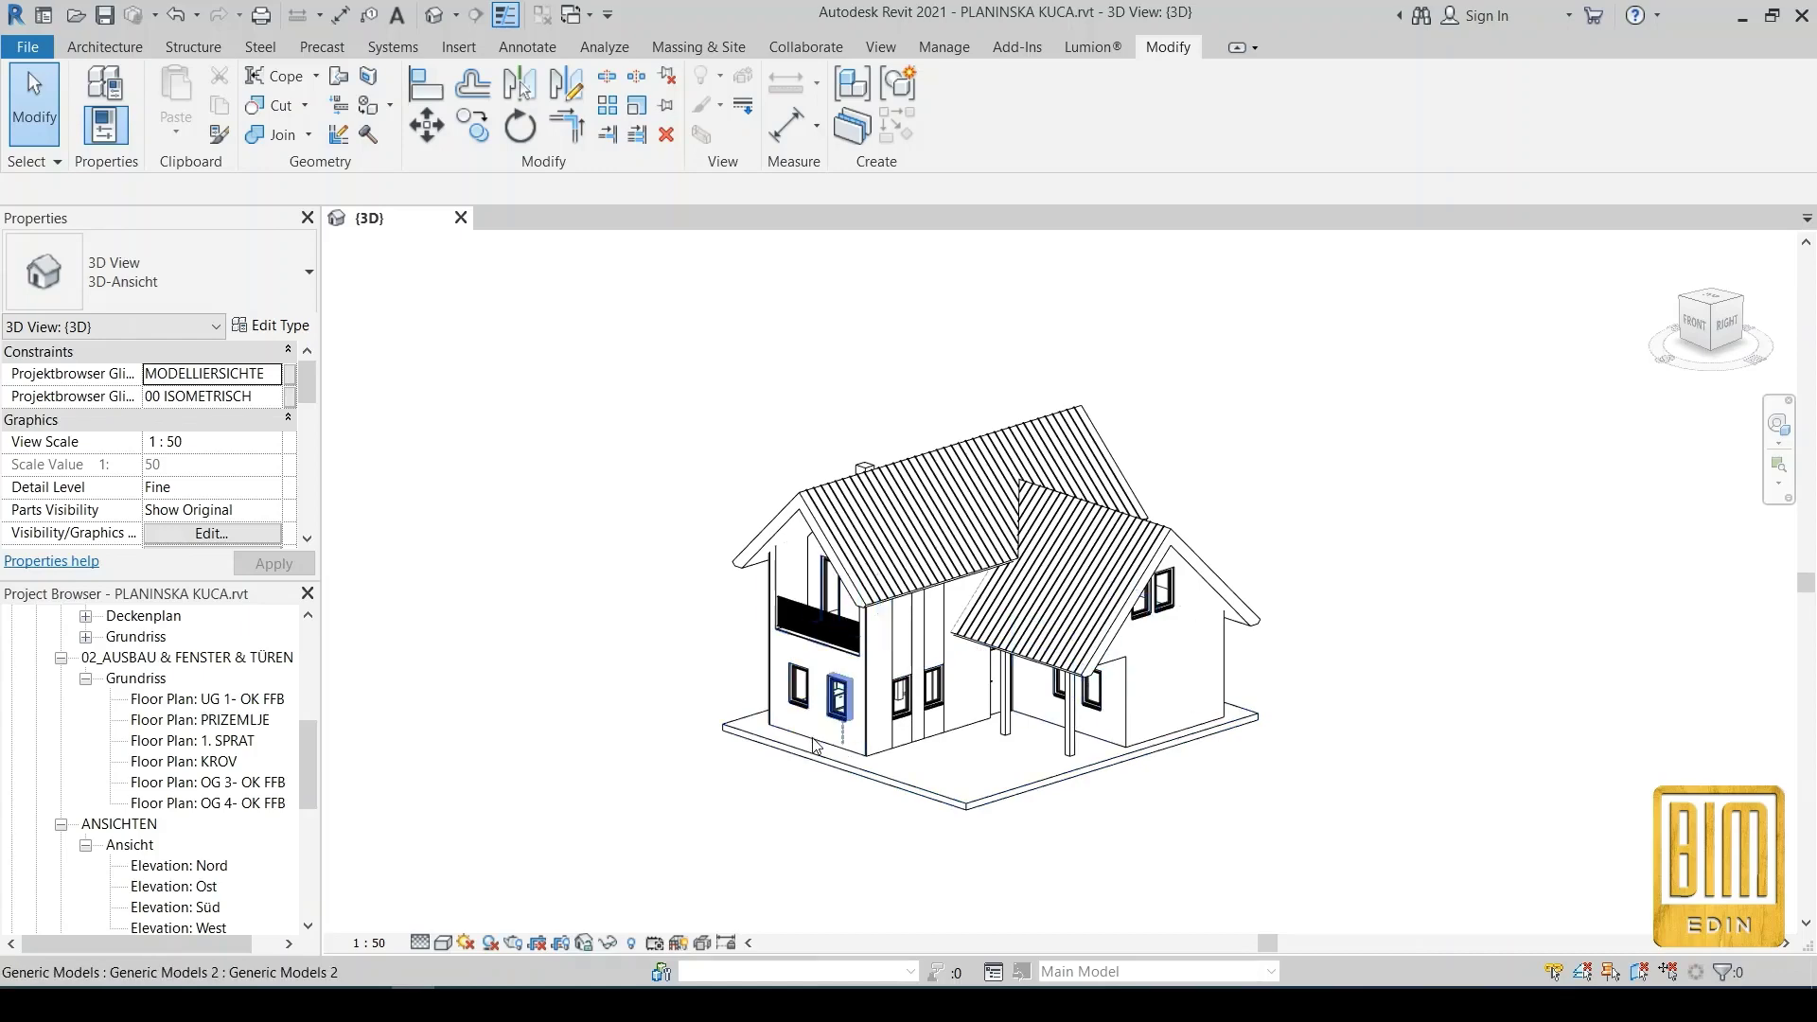
Temporarily isolate the Generic Models category in the 3D view, using the striped facade cladding as the reference element
scroll(771, 727, up, 2)
scroll(771, 727, up, 2)
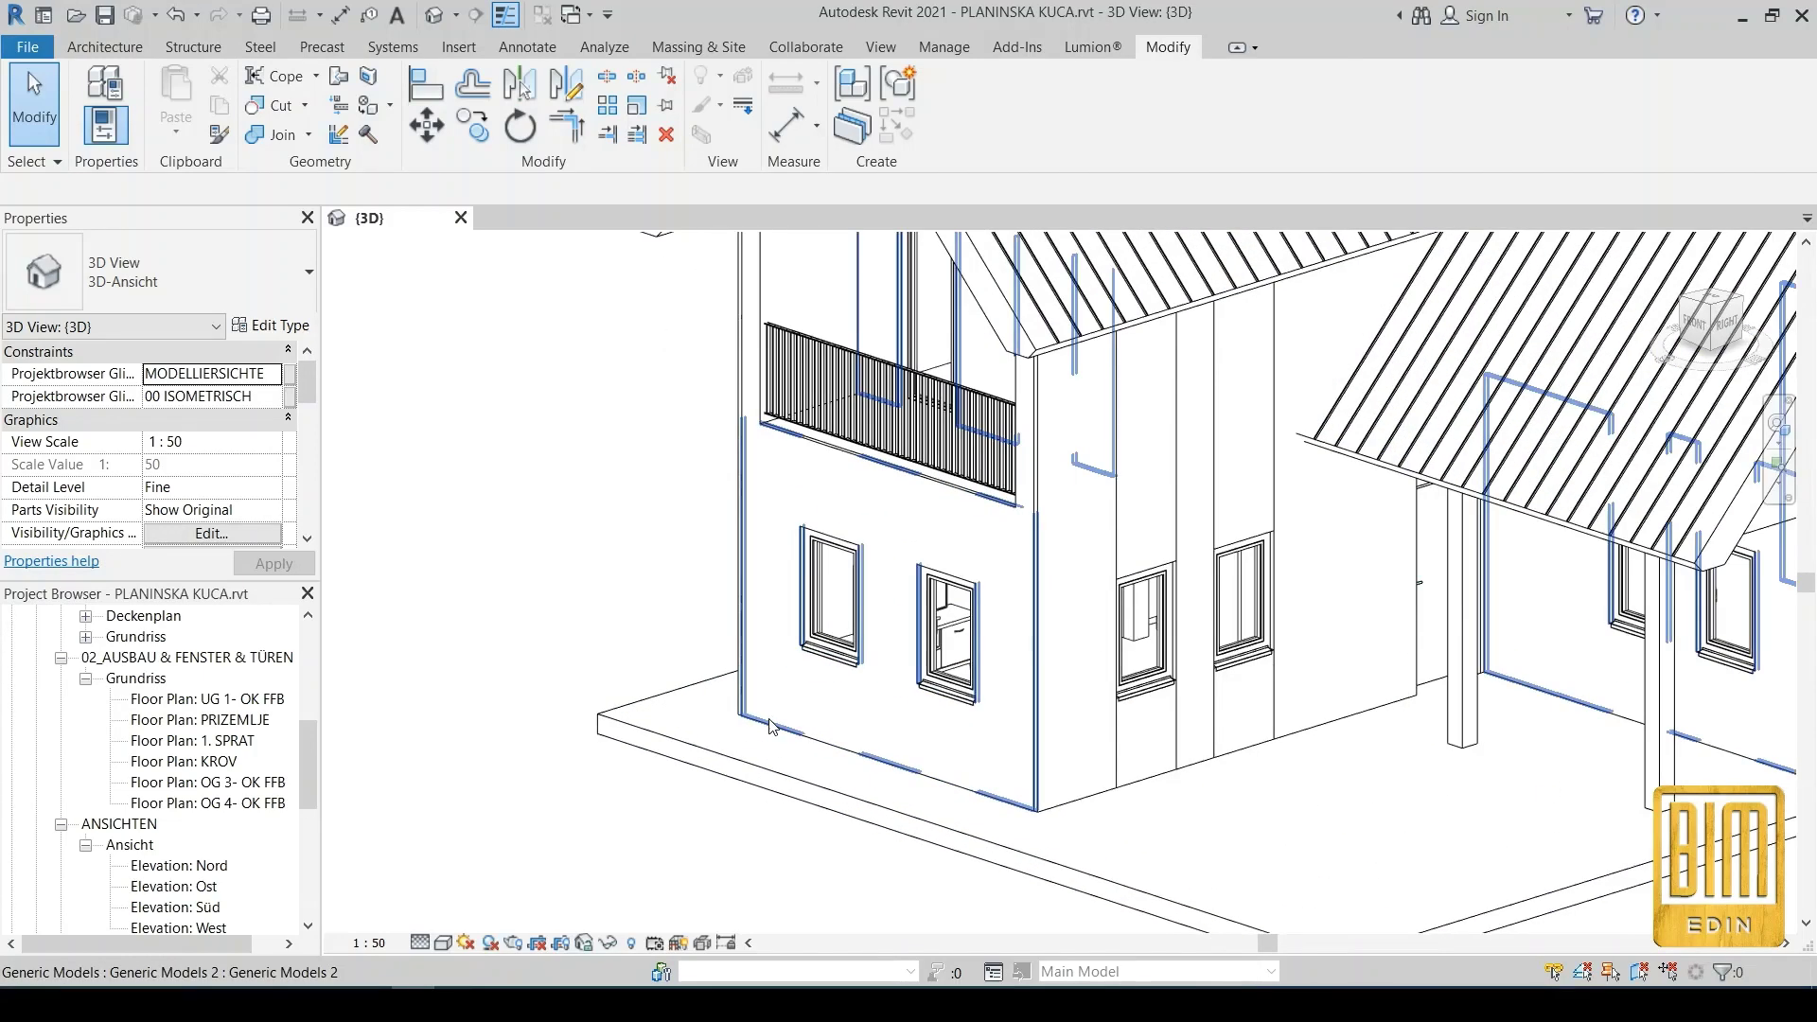
click(771, 727)
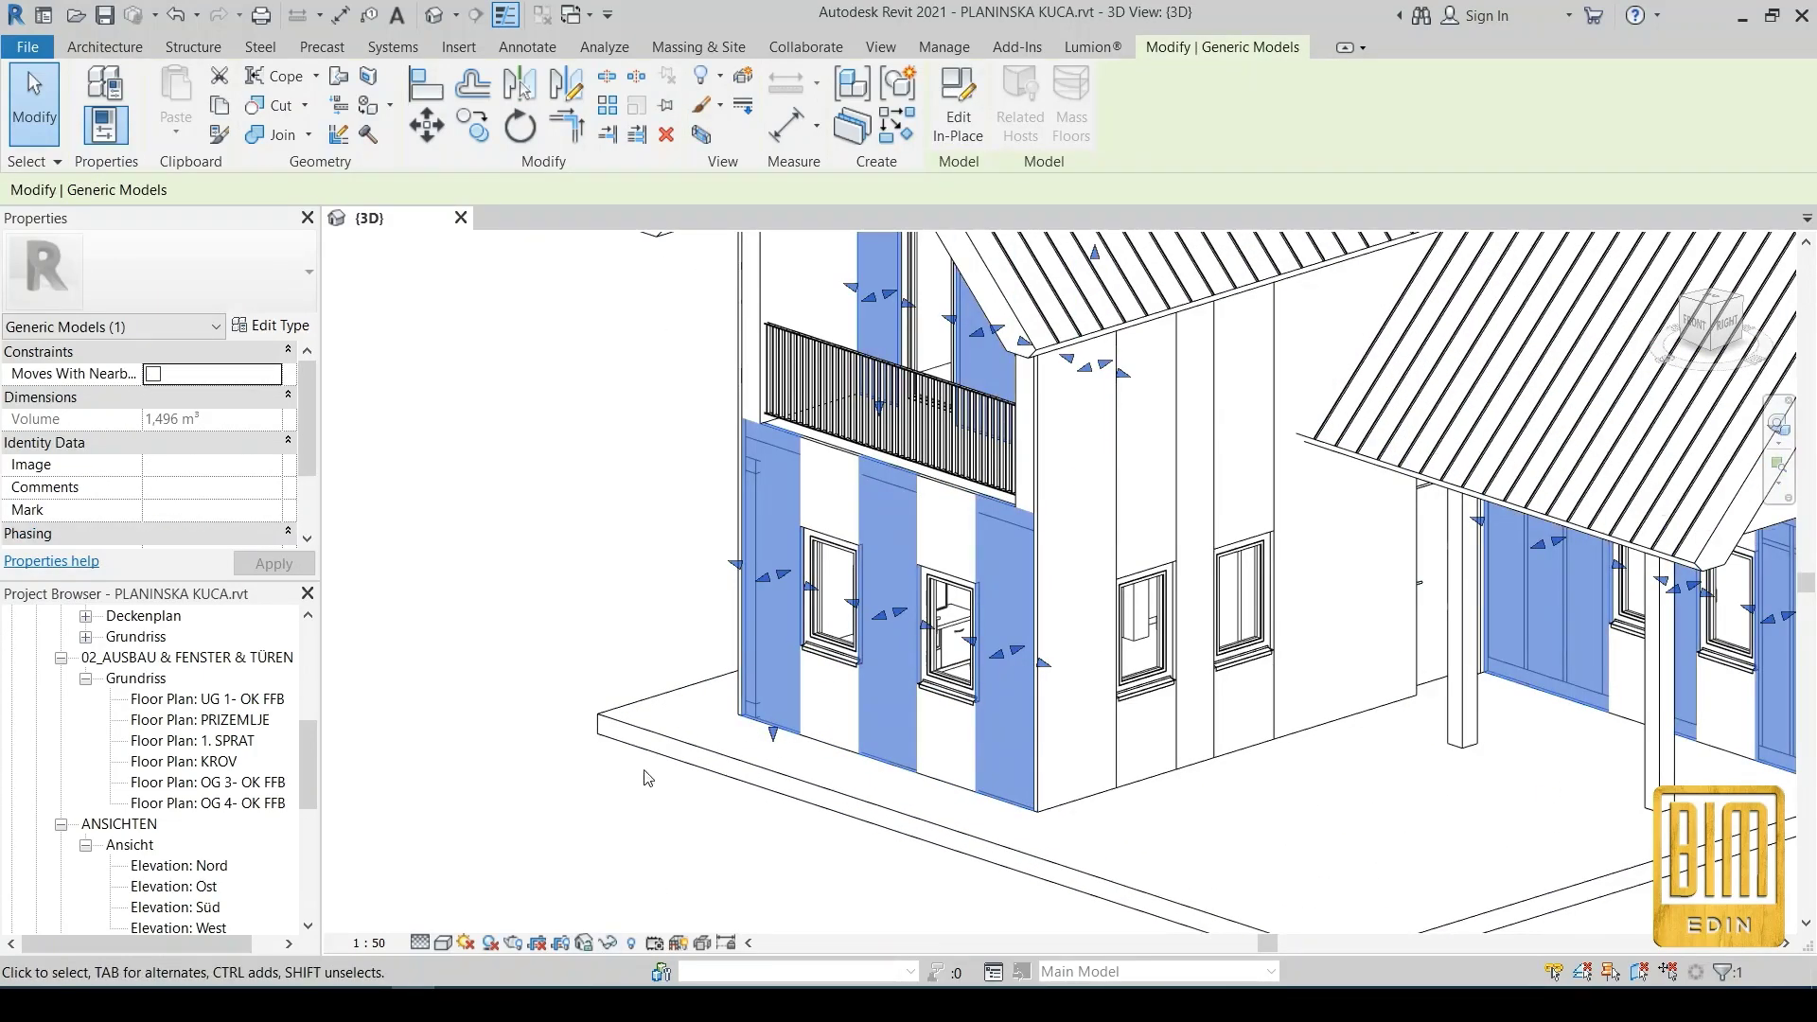
scroll(625, 814, down, 5)
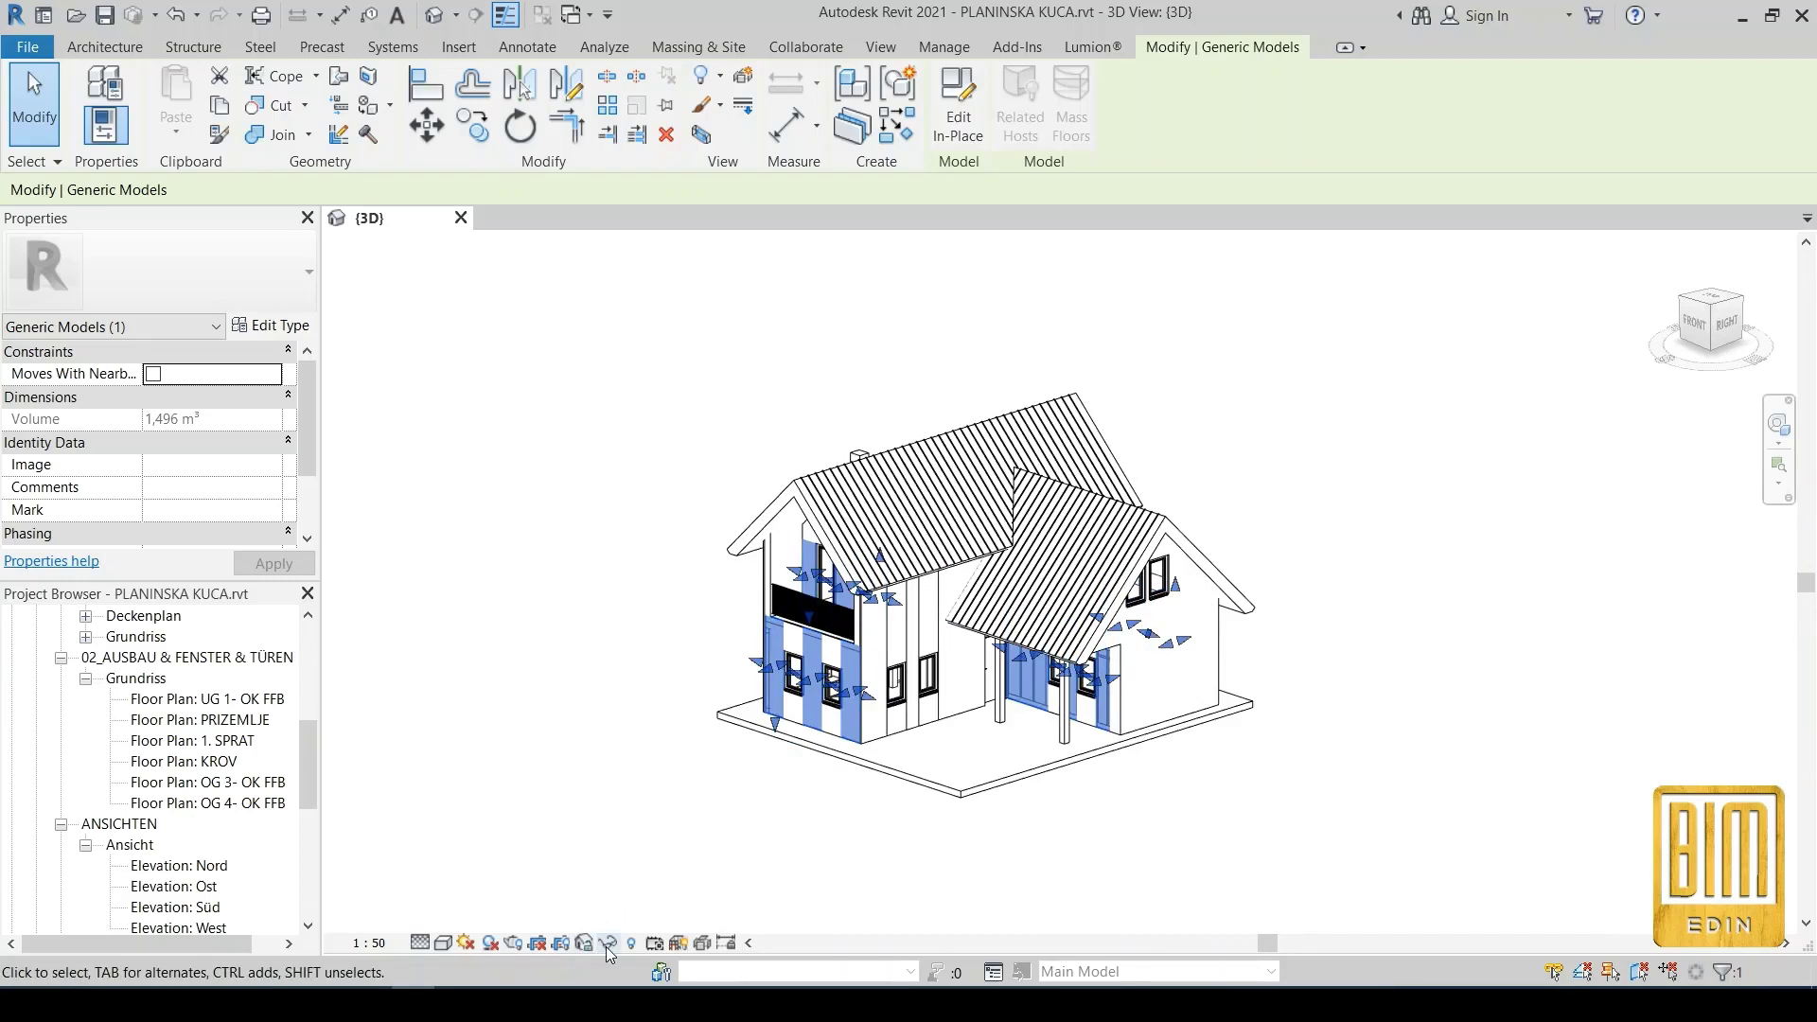
click(610, 945)
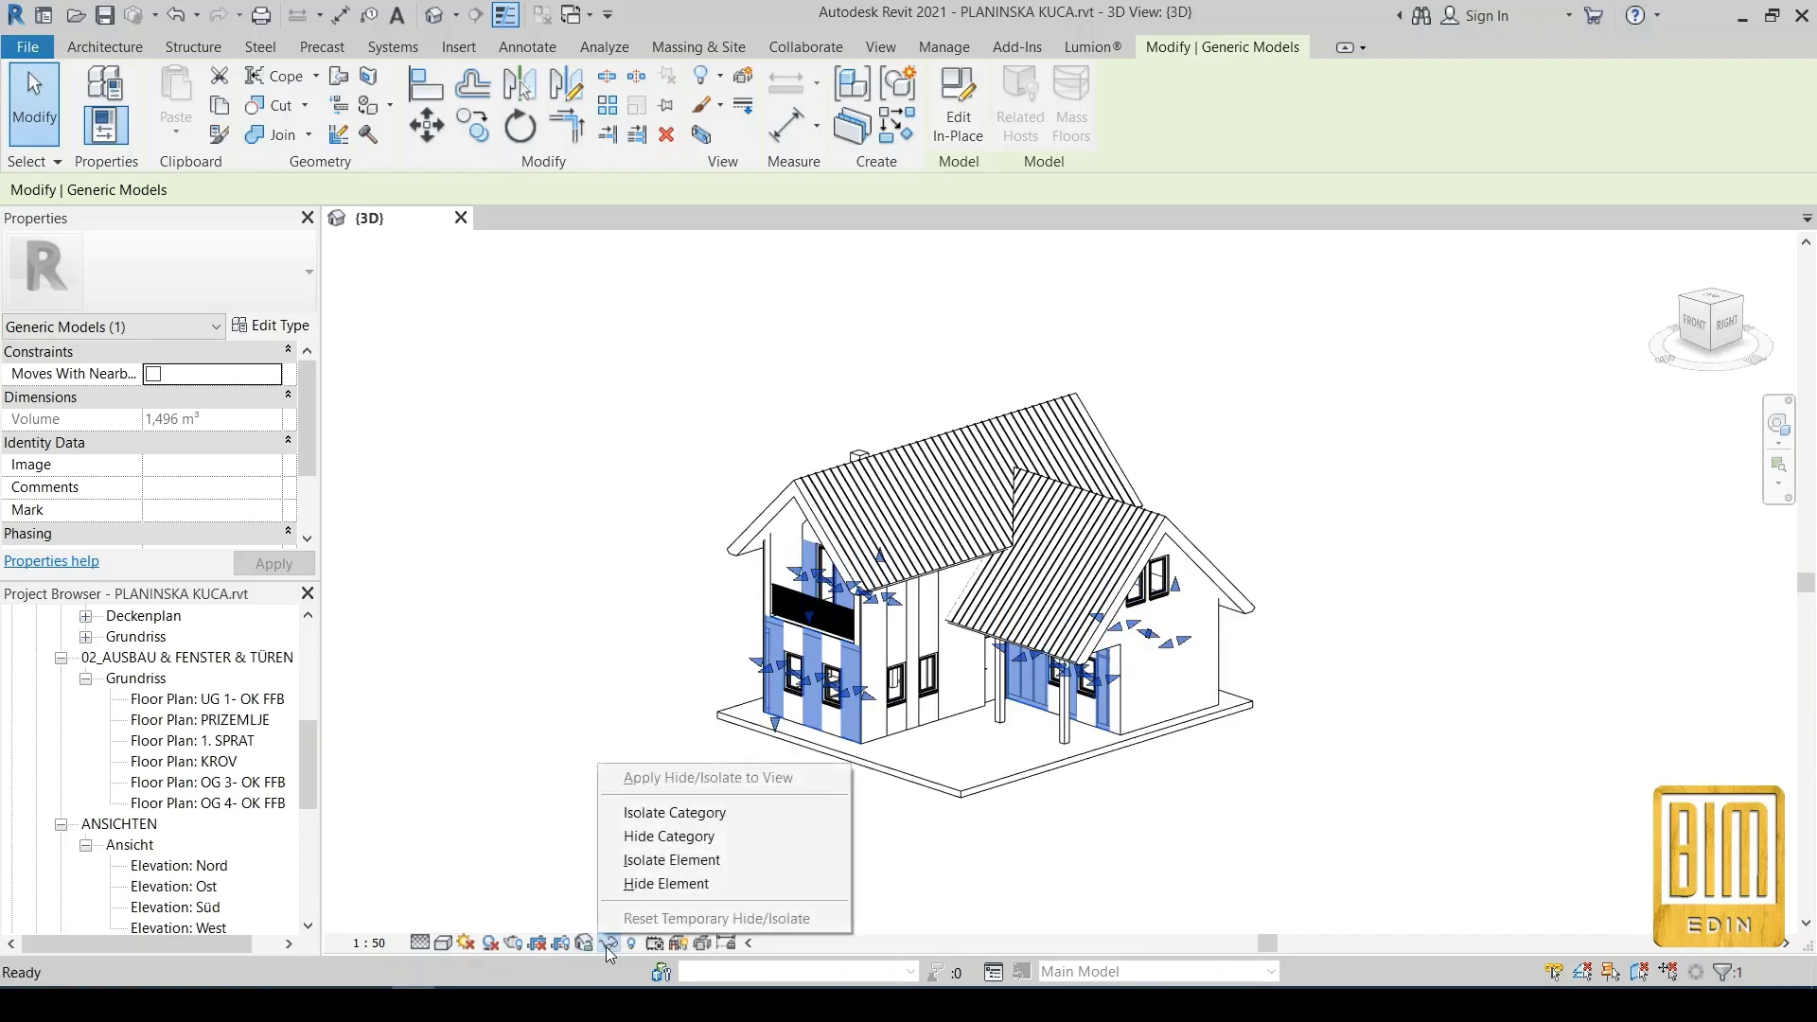
click(652, 815)
click(669, 803)
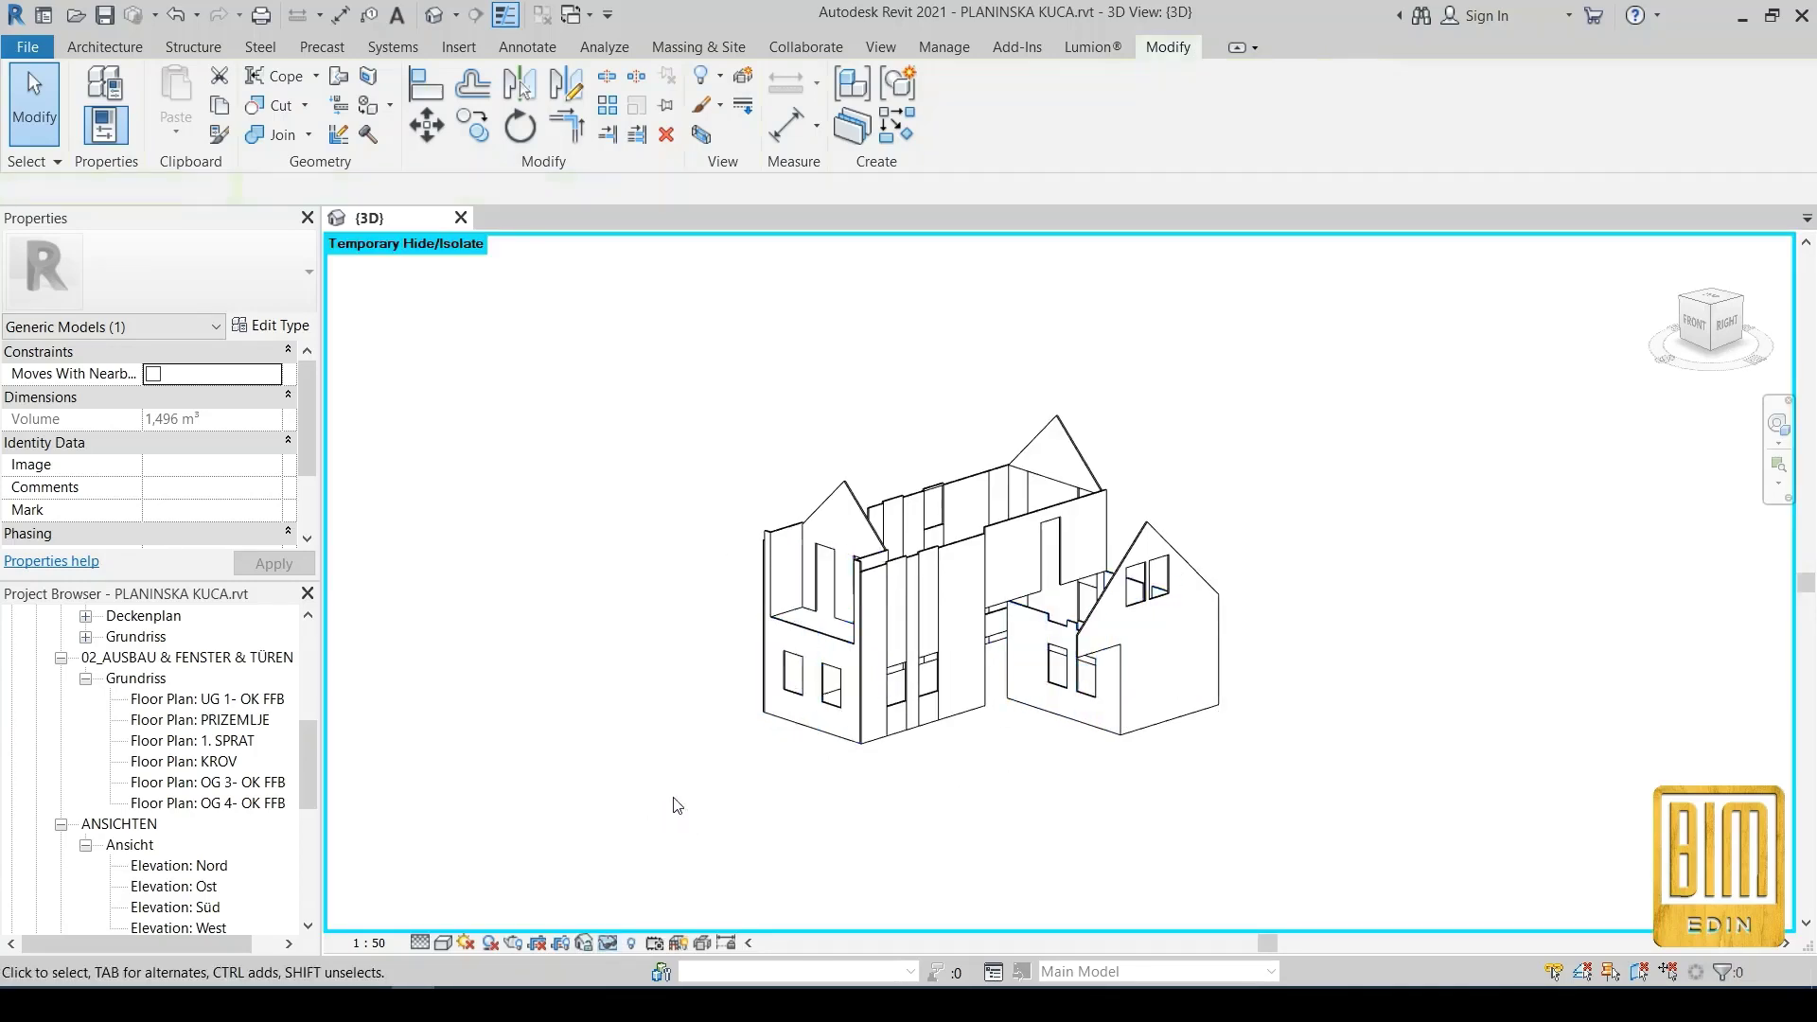
Open the Generic Models 2 facade cladding on the front wall for in-place editing
scroll(778, 725, up, 4)
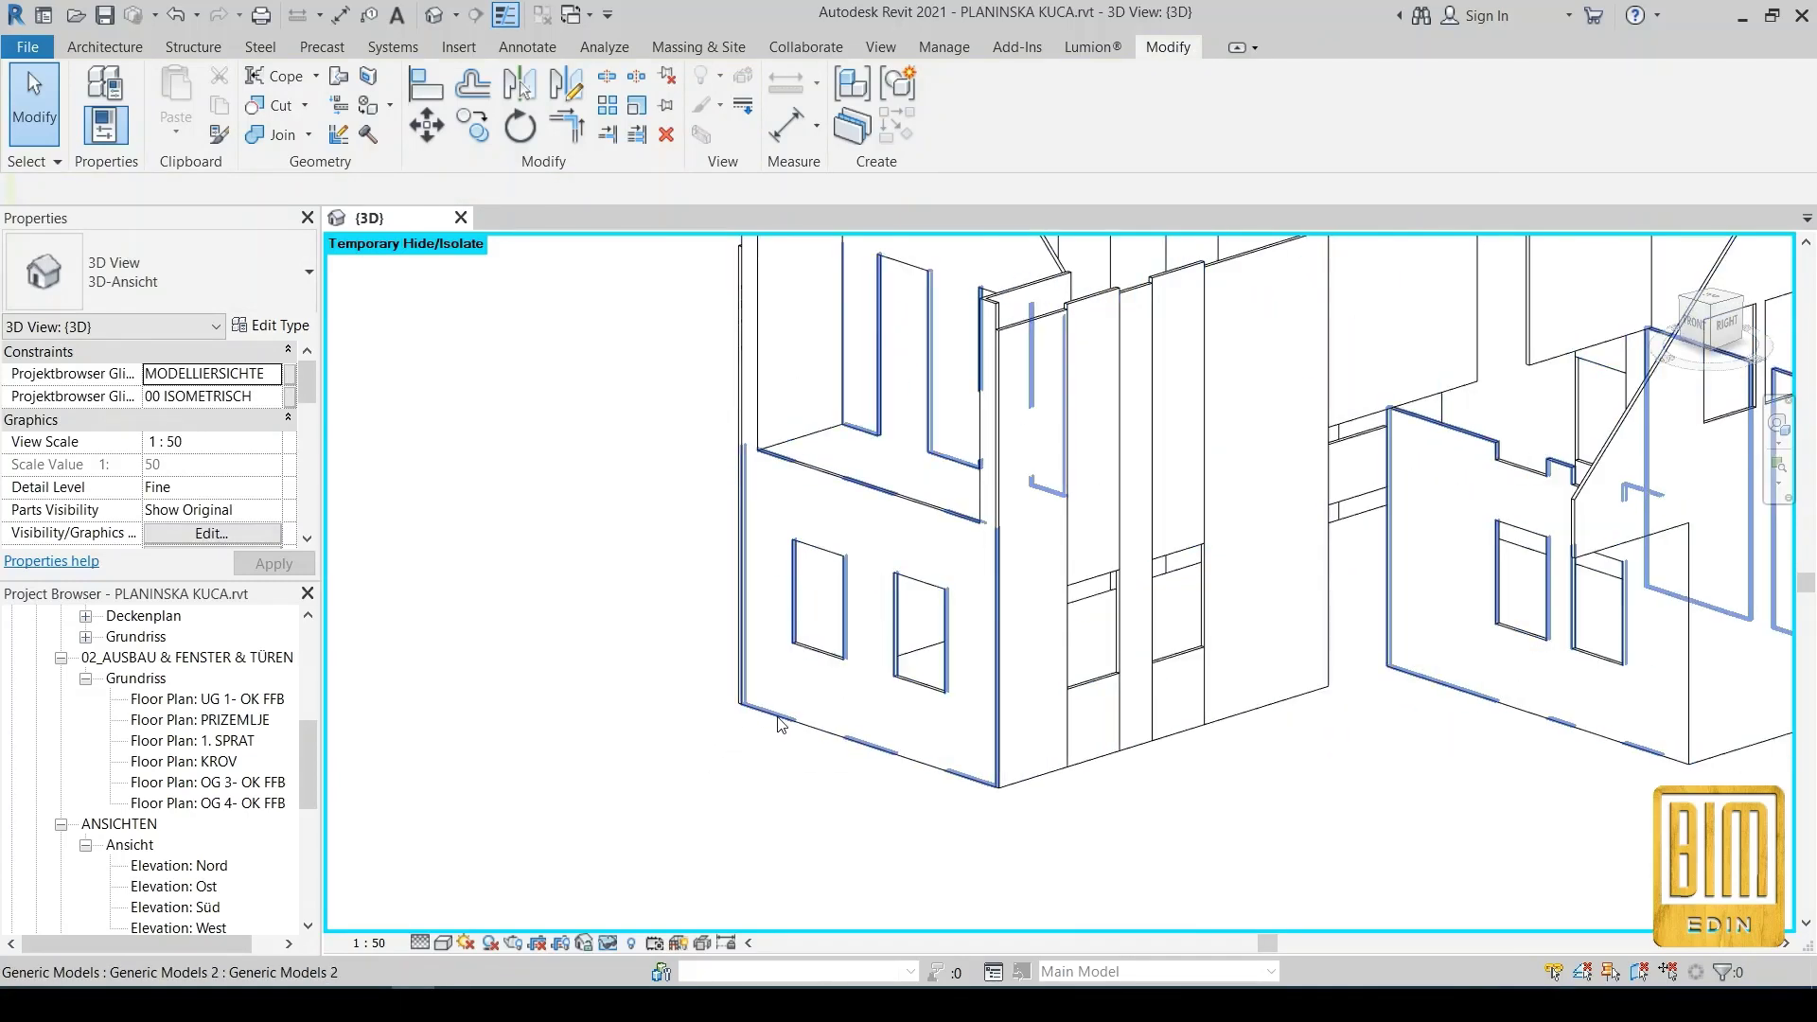
click(778, 724)
scroll(778, 725, down, 2)
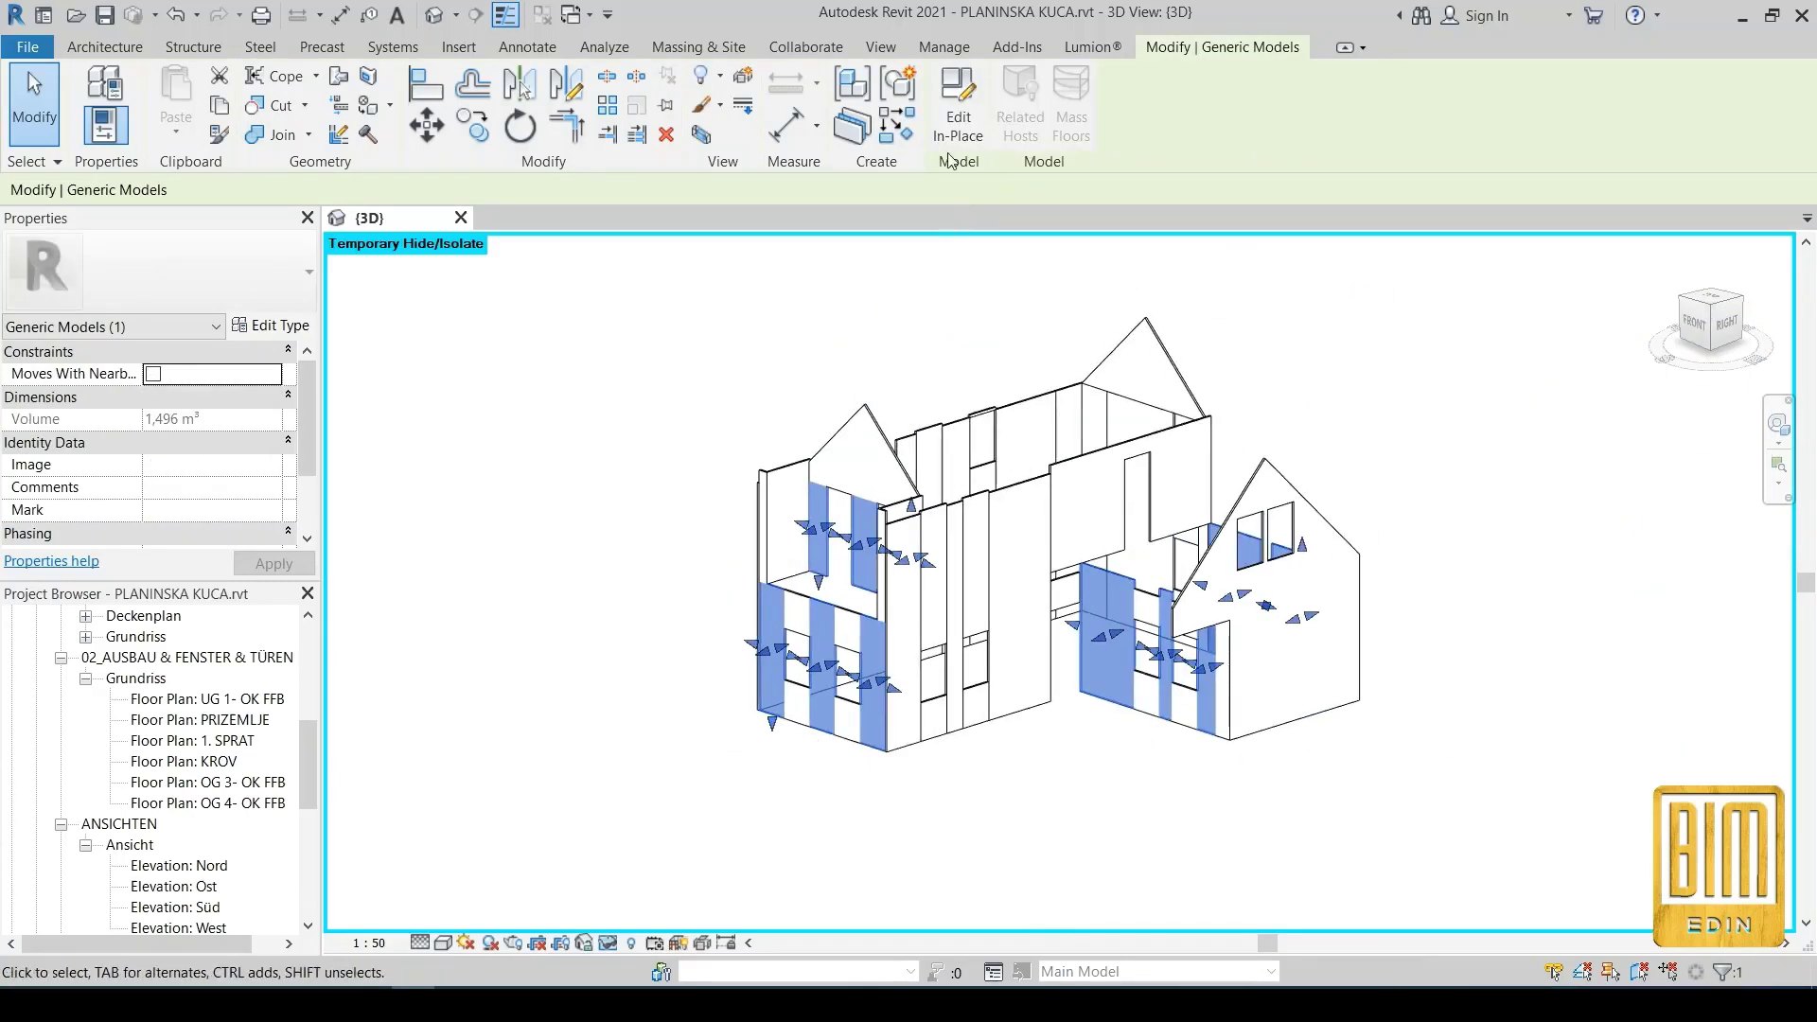
click(958, 104)
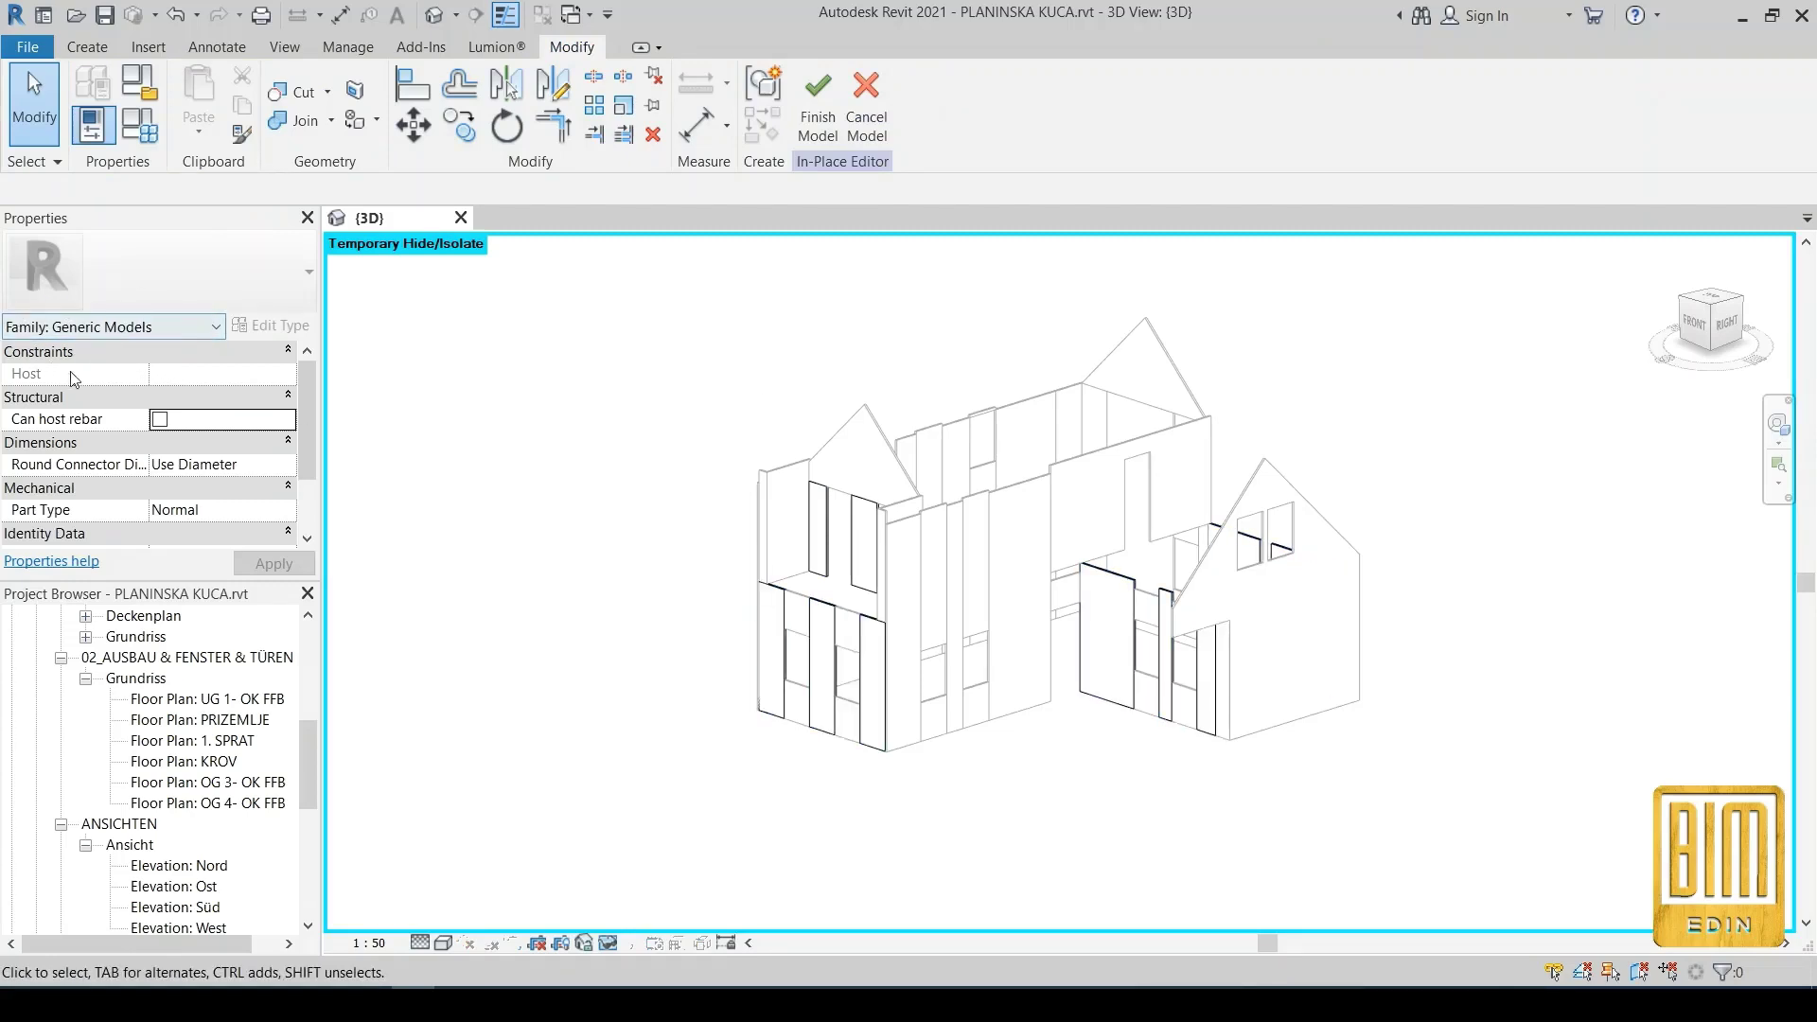
Associate the material of all extrusions with a new instance family parameter named MATERIJAL and finish the in-place model
click(766, 724)
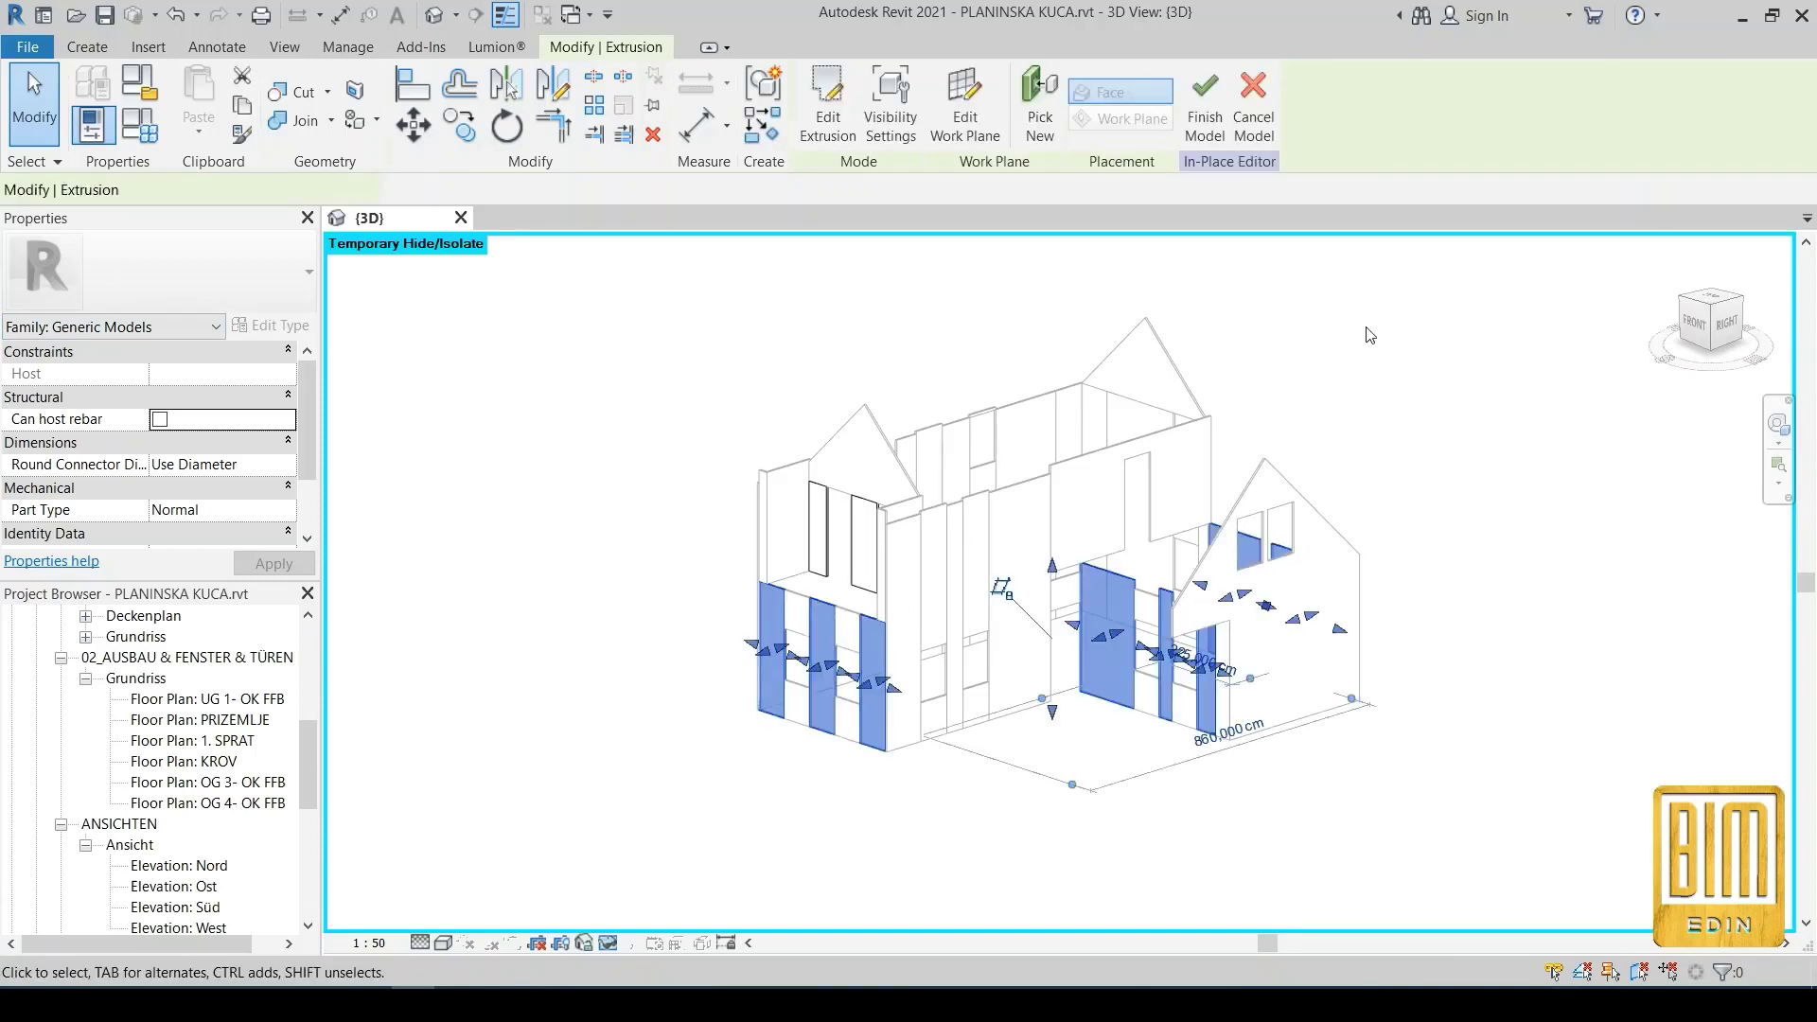
drag(1410, 254, 639, 918)
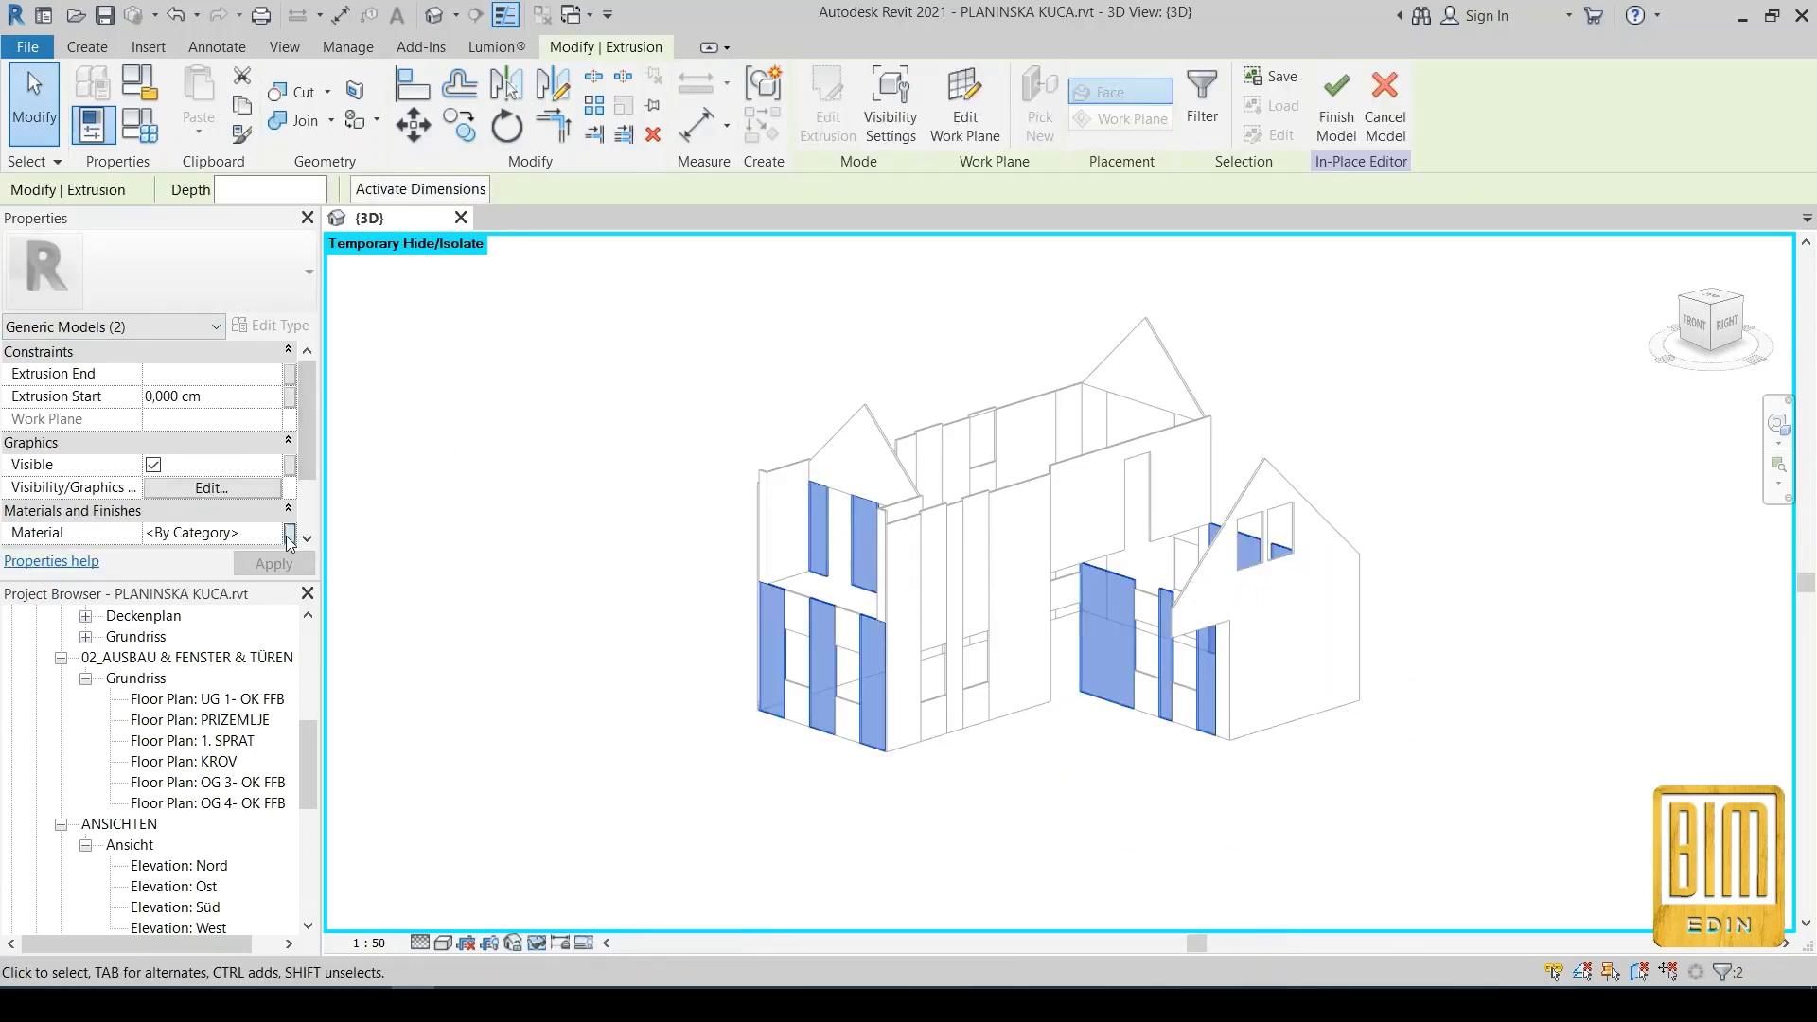
click(290, 534)
click(571, 572)
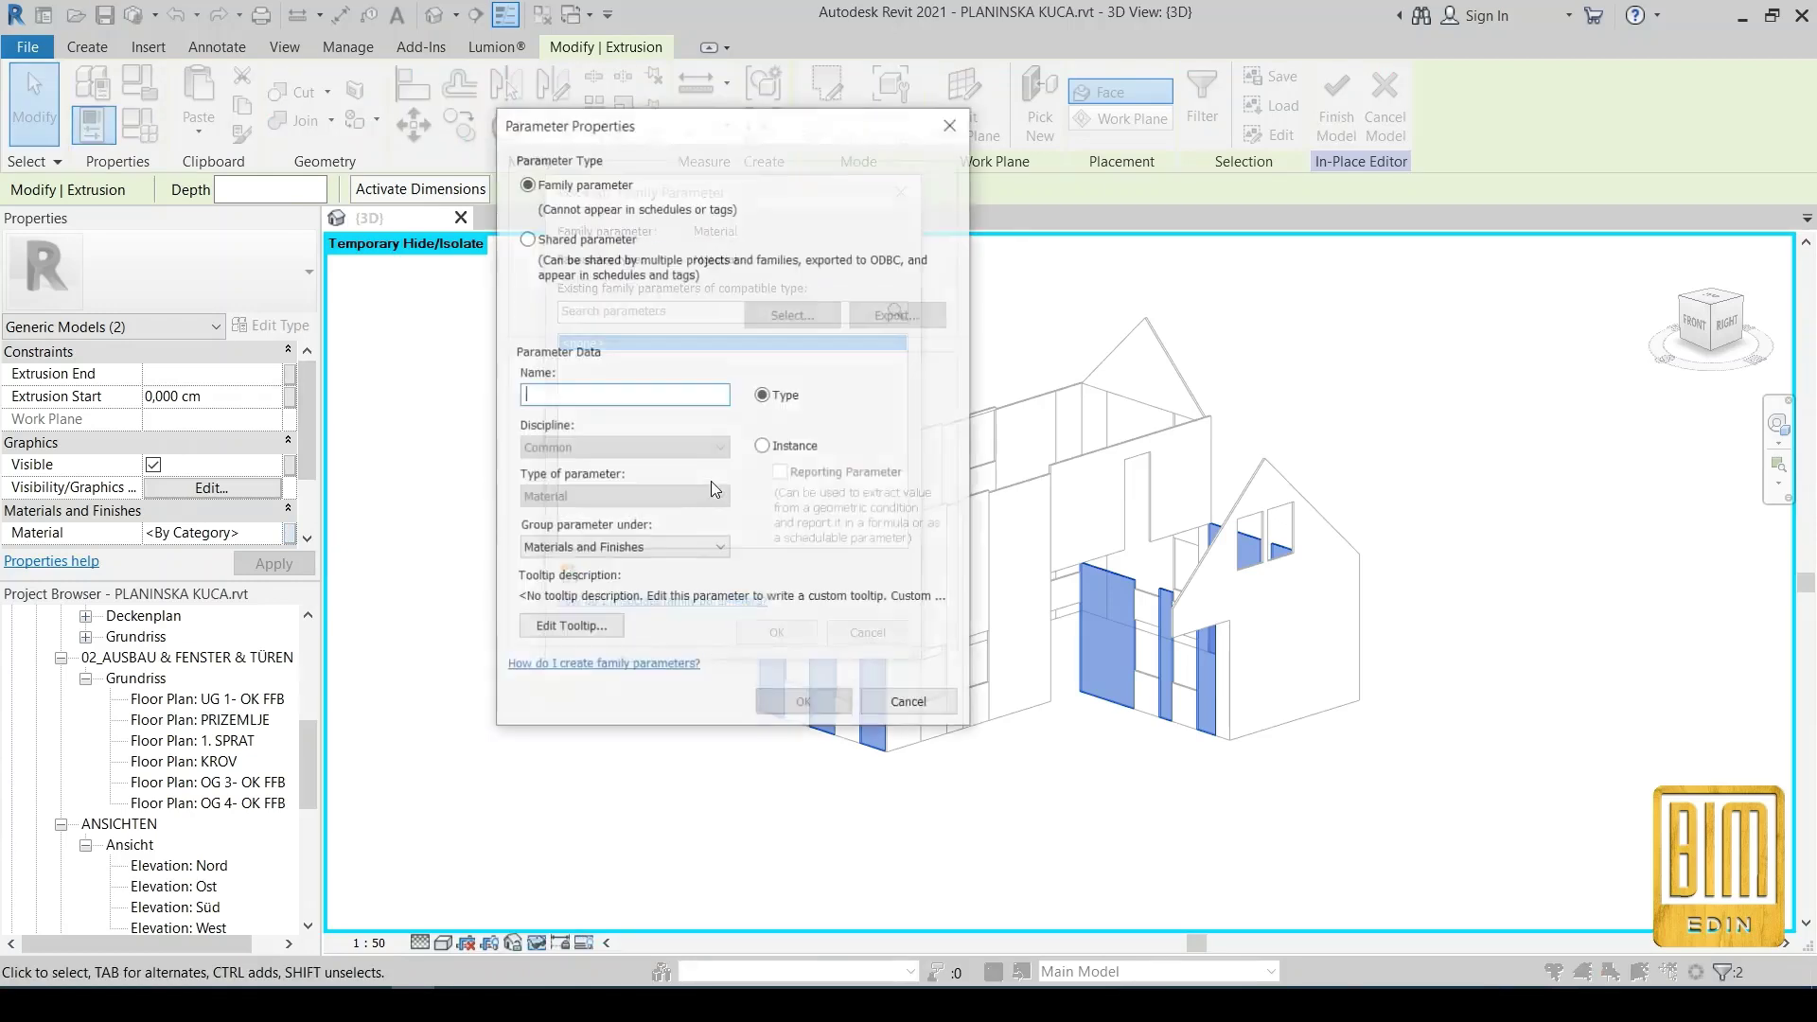
click(763, 448)
click(610, 398)
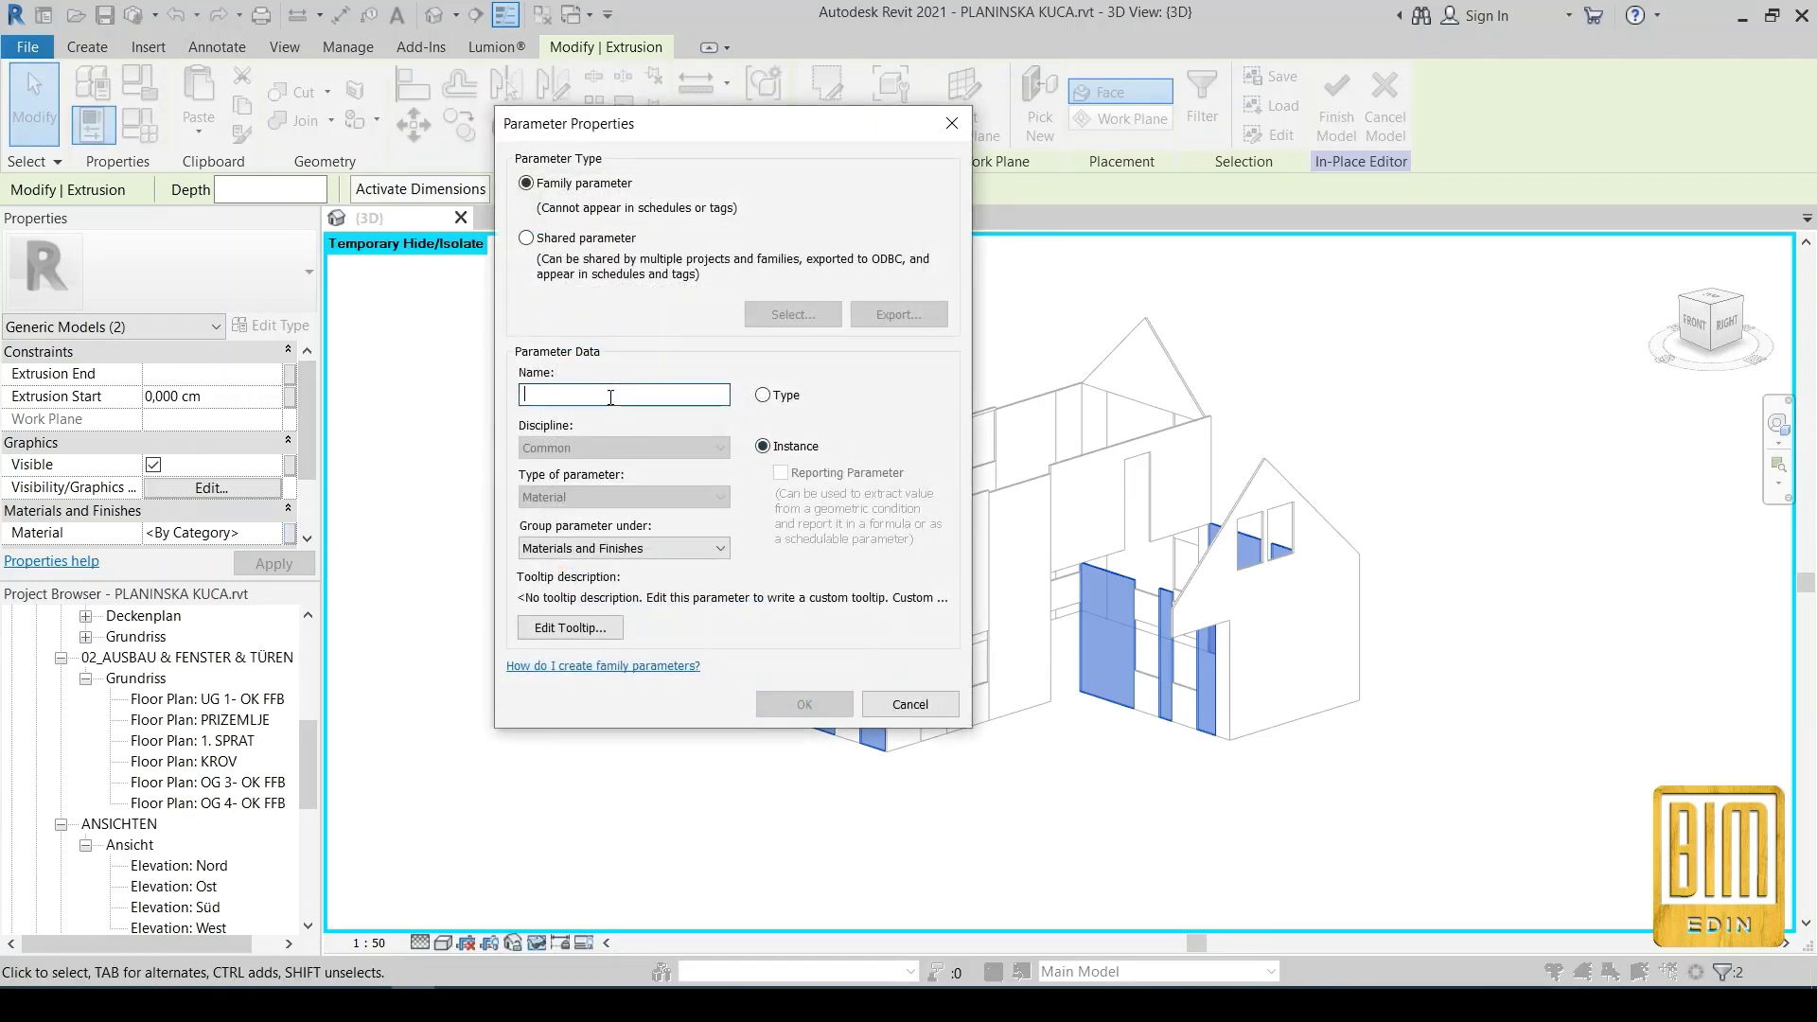
text(MA)
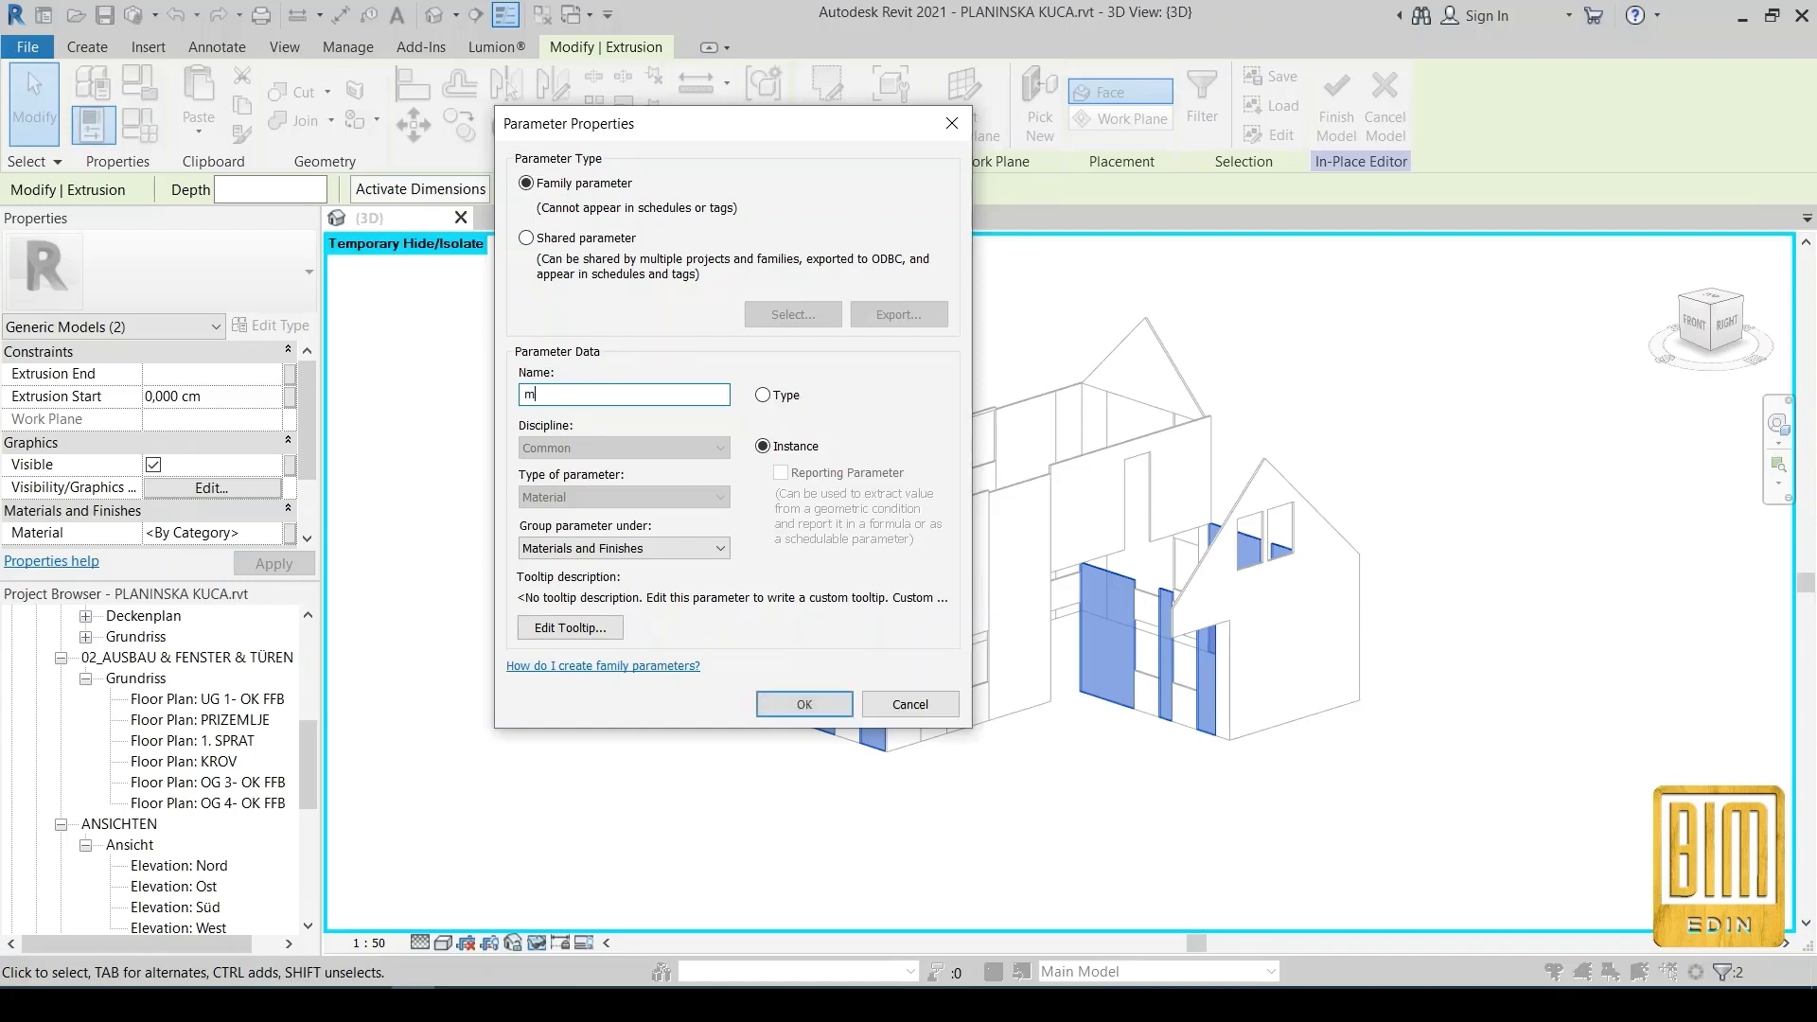
text(TERIJAL)
click(805, 705)
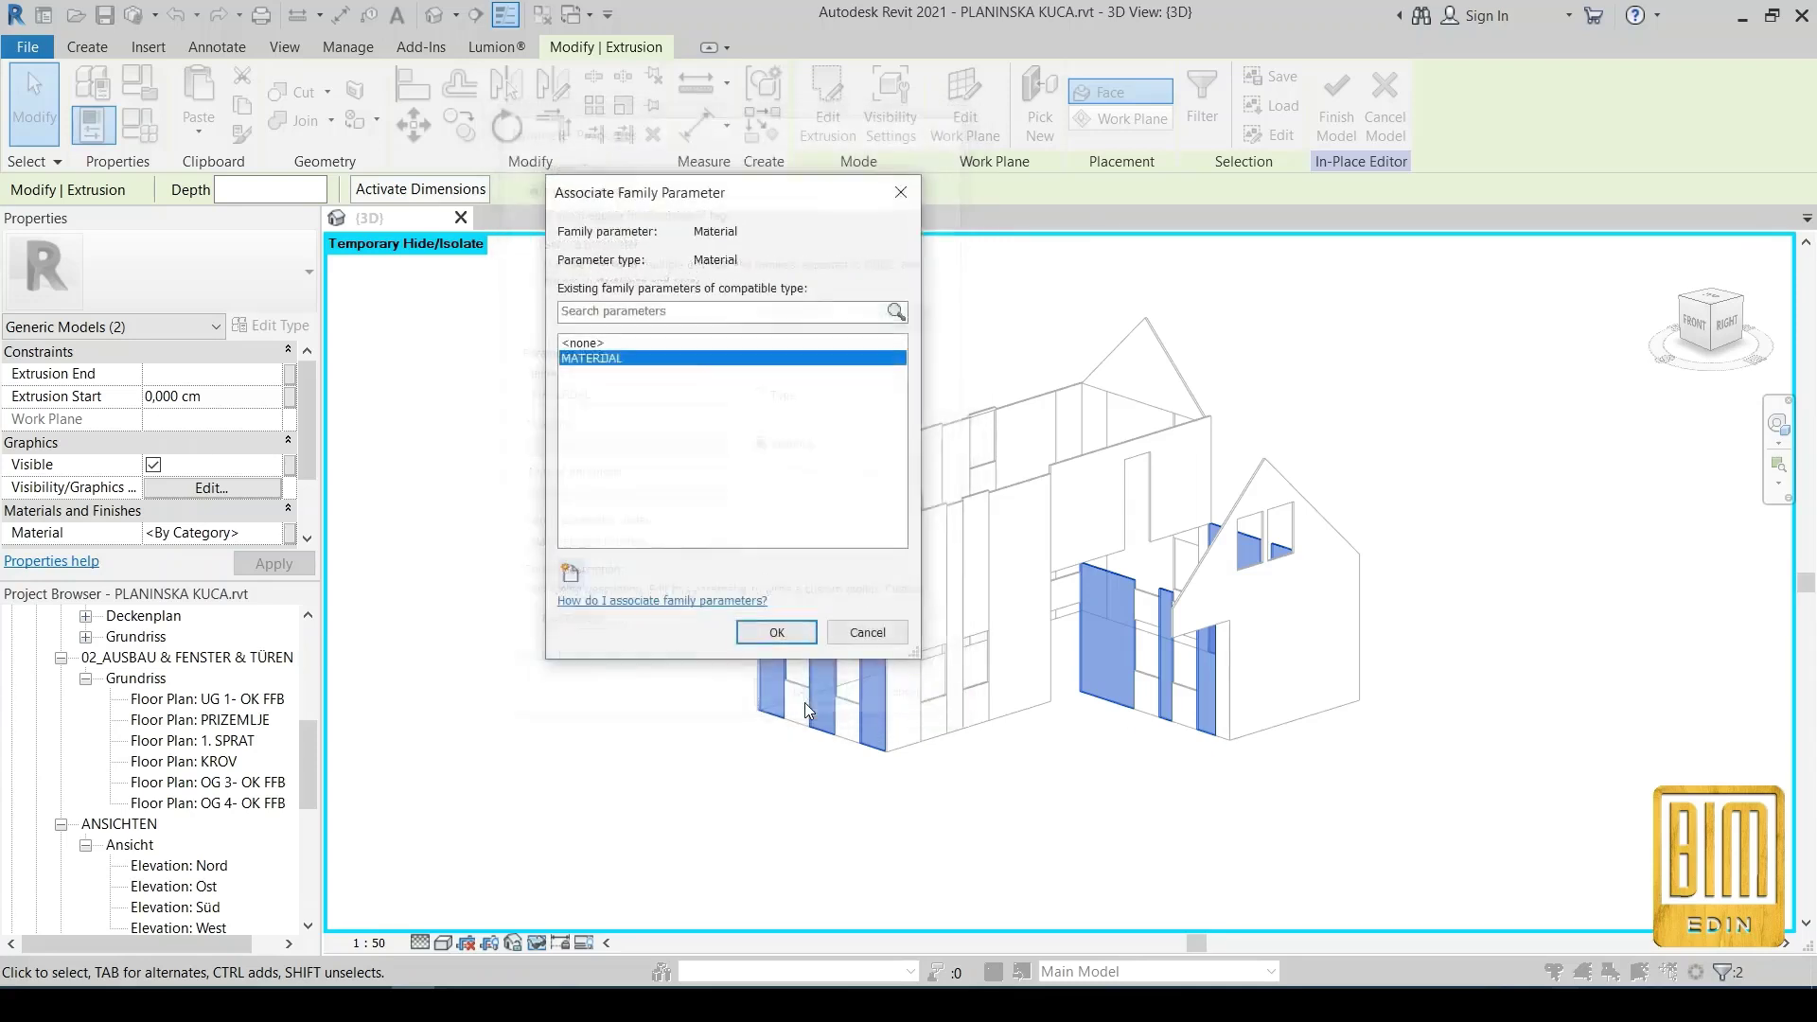
click(769, 638)
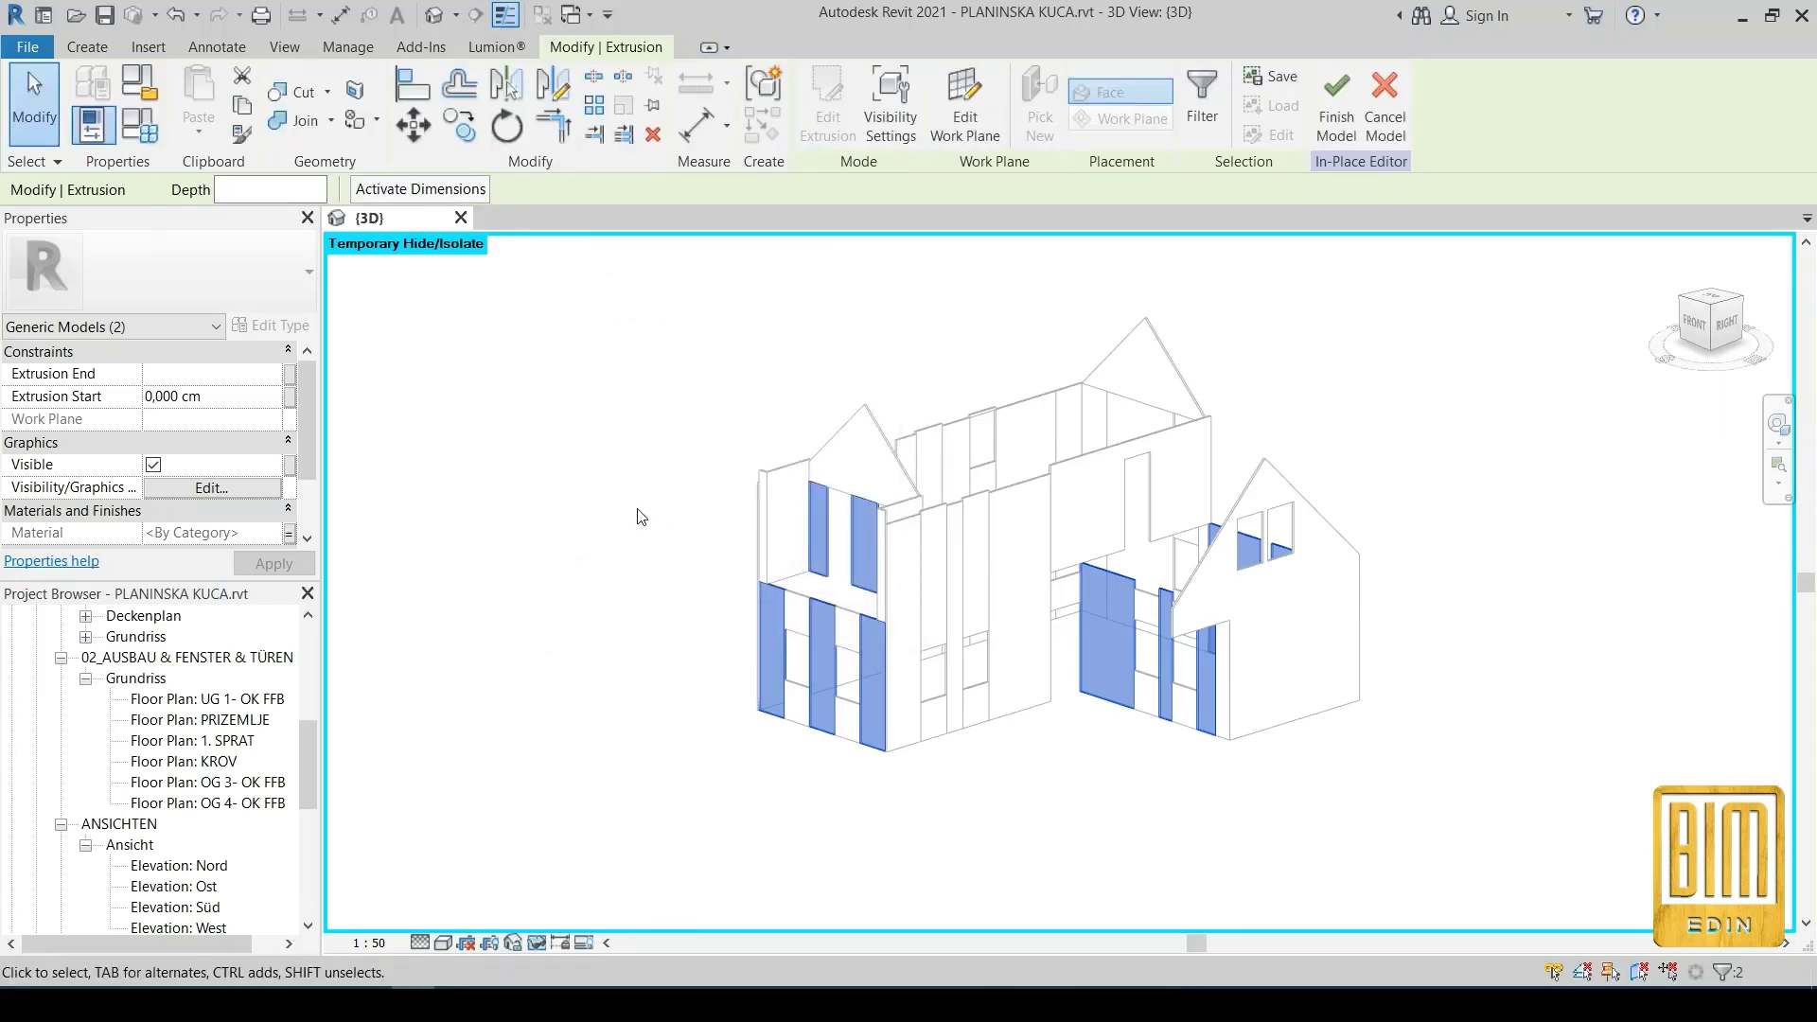
click(1337, 106)
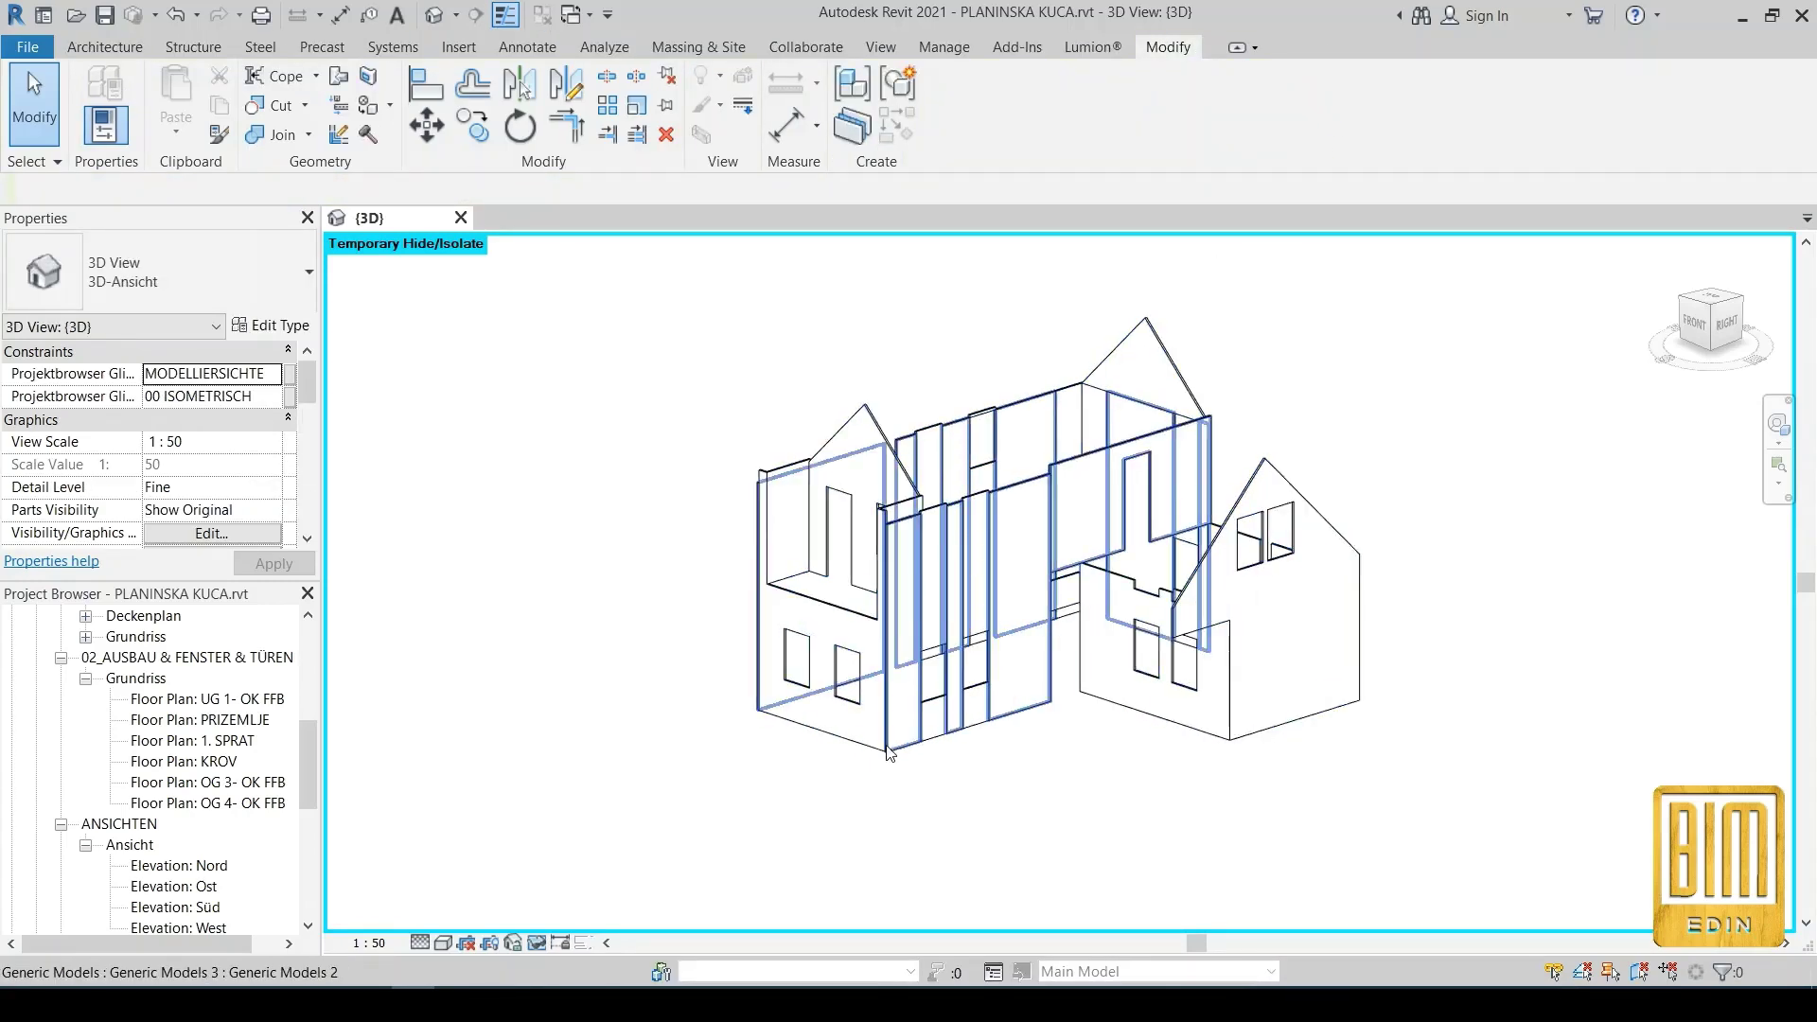
Check the edited cladding for the MATERIJAL parameter, then open the Generic Models 1 cladding for in-place editing
click(837, 741)
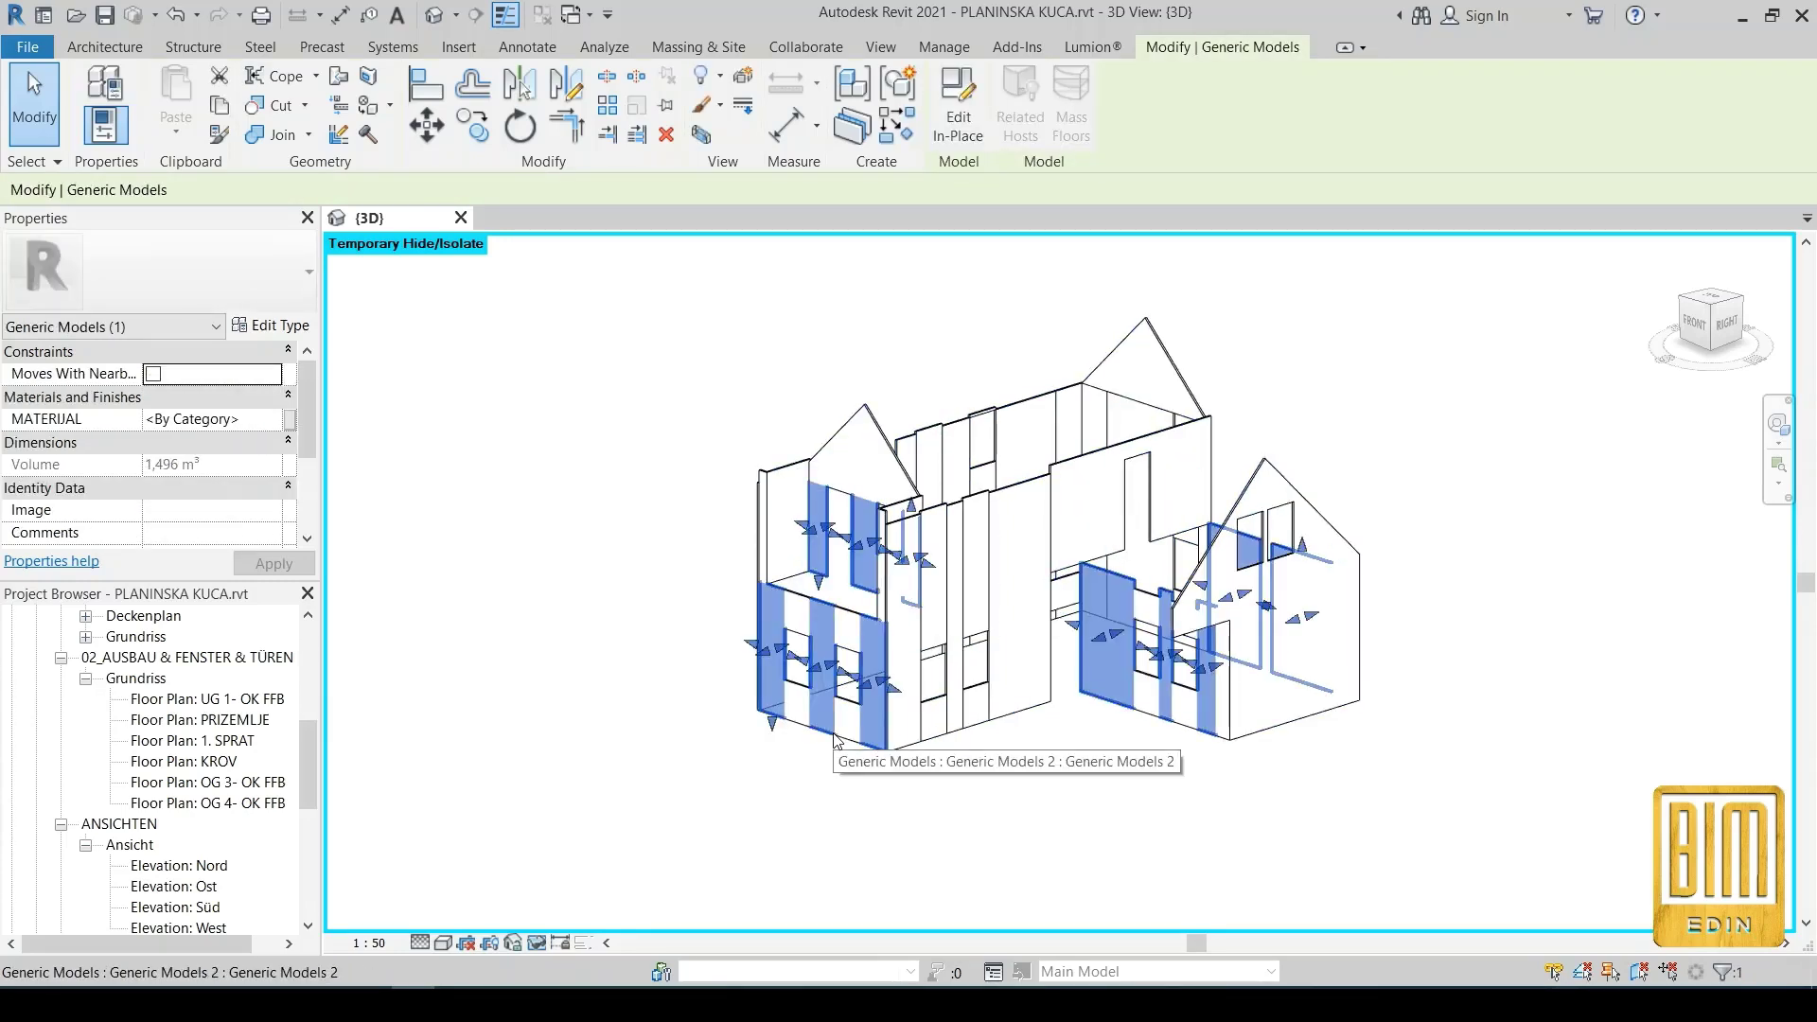
scroll(842, 744, up, 3)
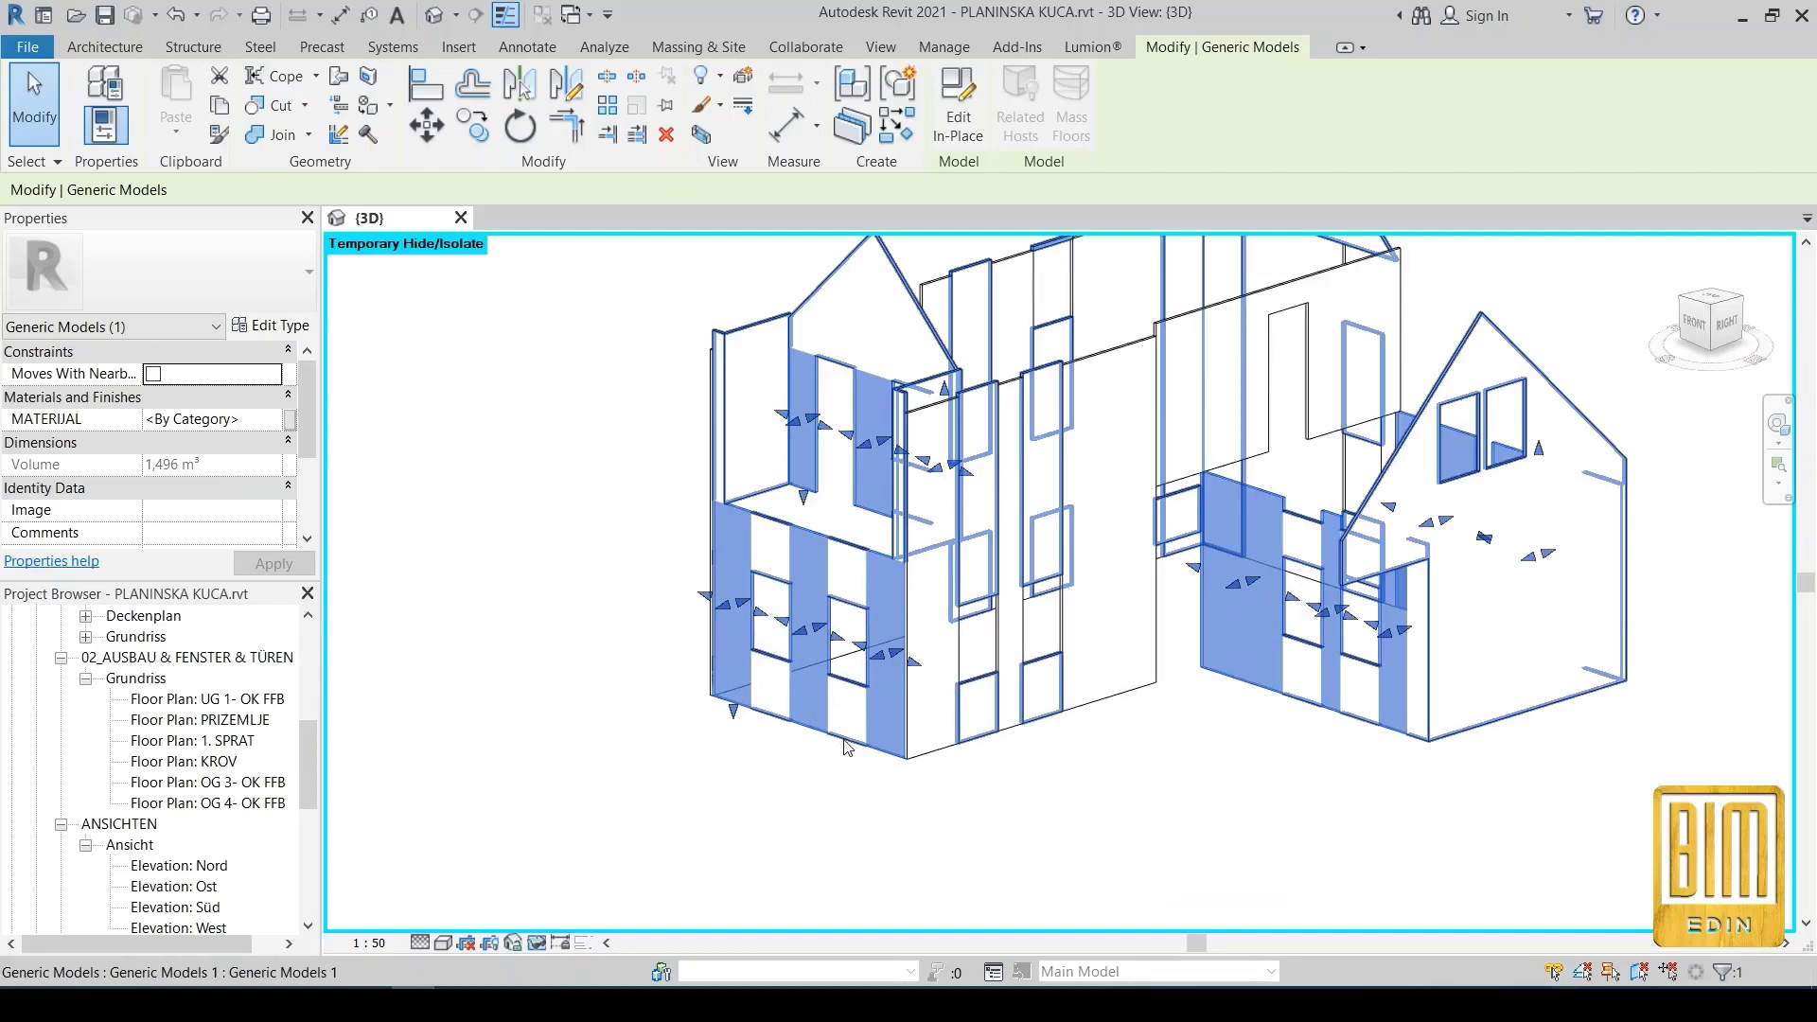
click(845, 748)
scroll(845, 747, down, 5)
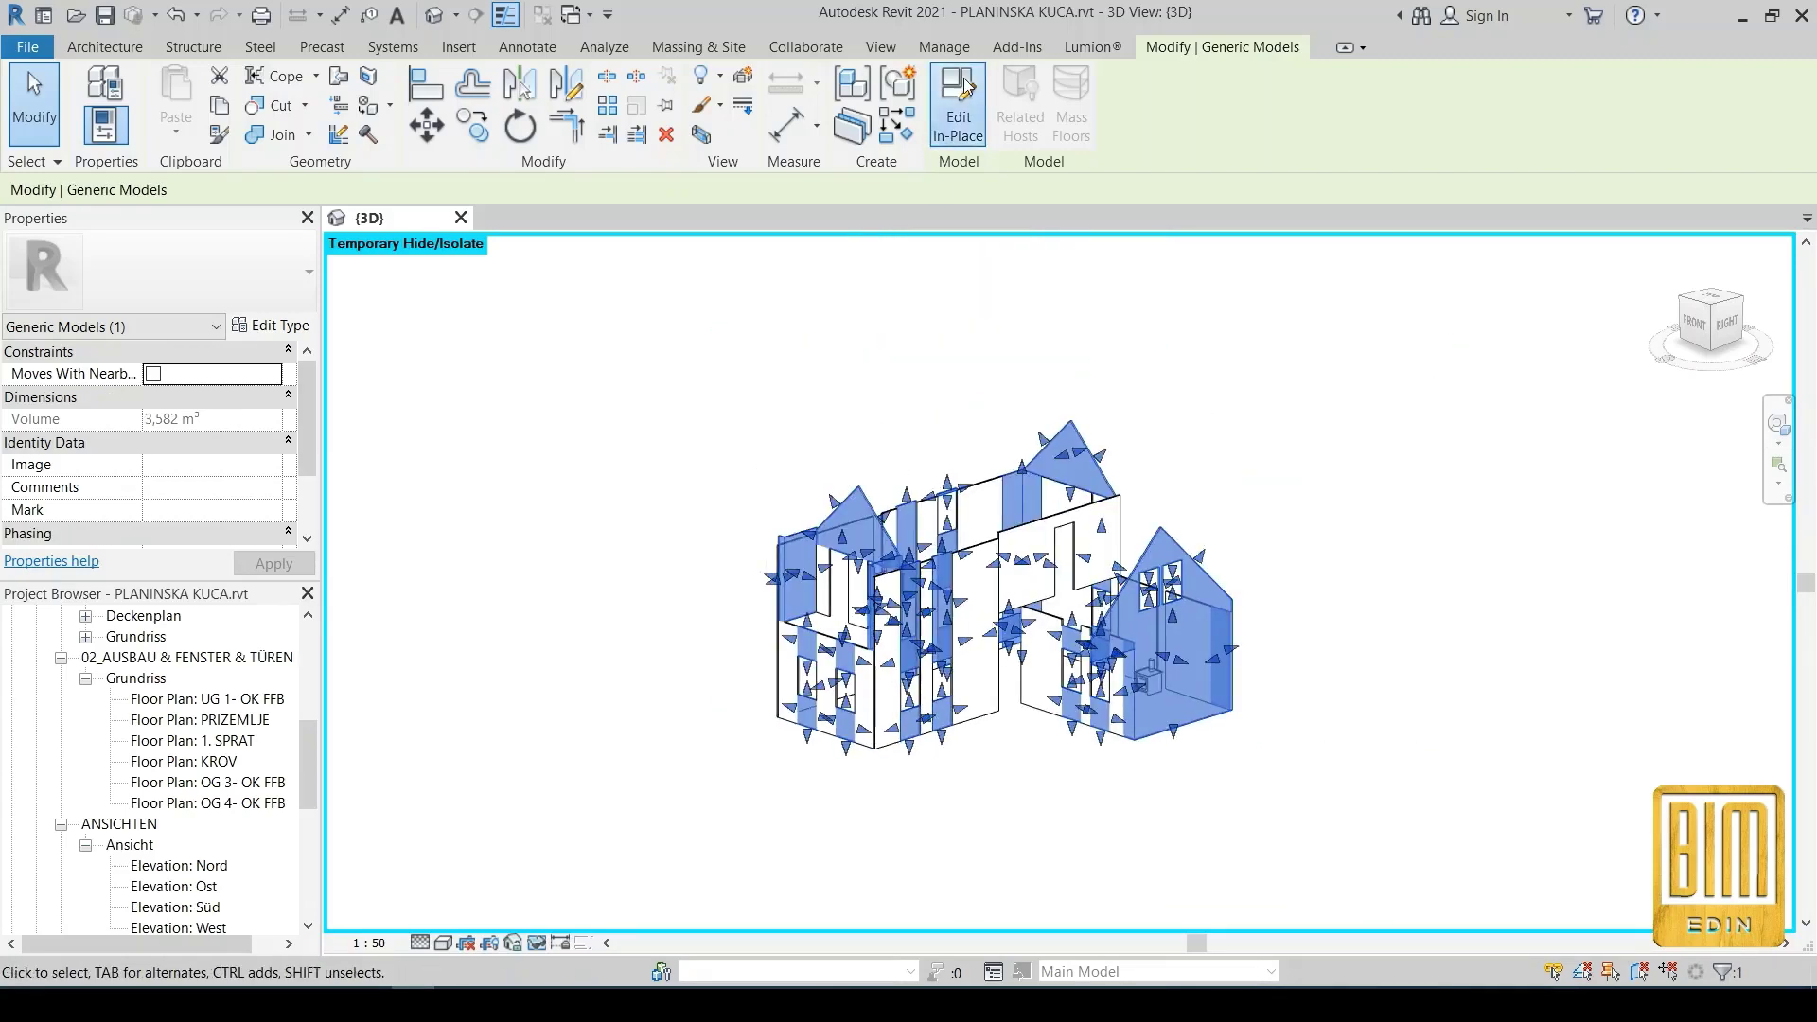
click(965, 86)
Link the material of all Generic Models 1 extrusions to a new instance parameter named MATERIJAL and finish the model
drag(1423, 319, 674, 839)
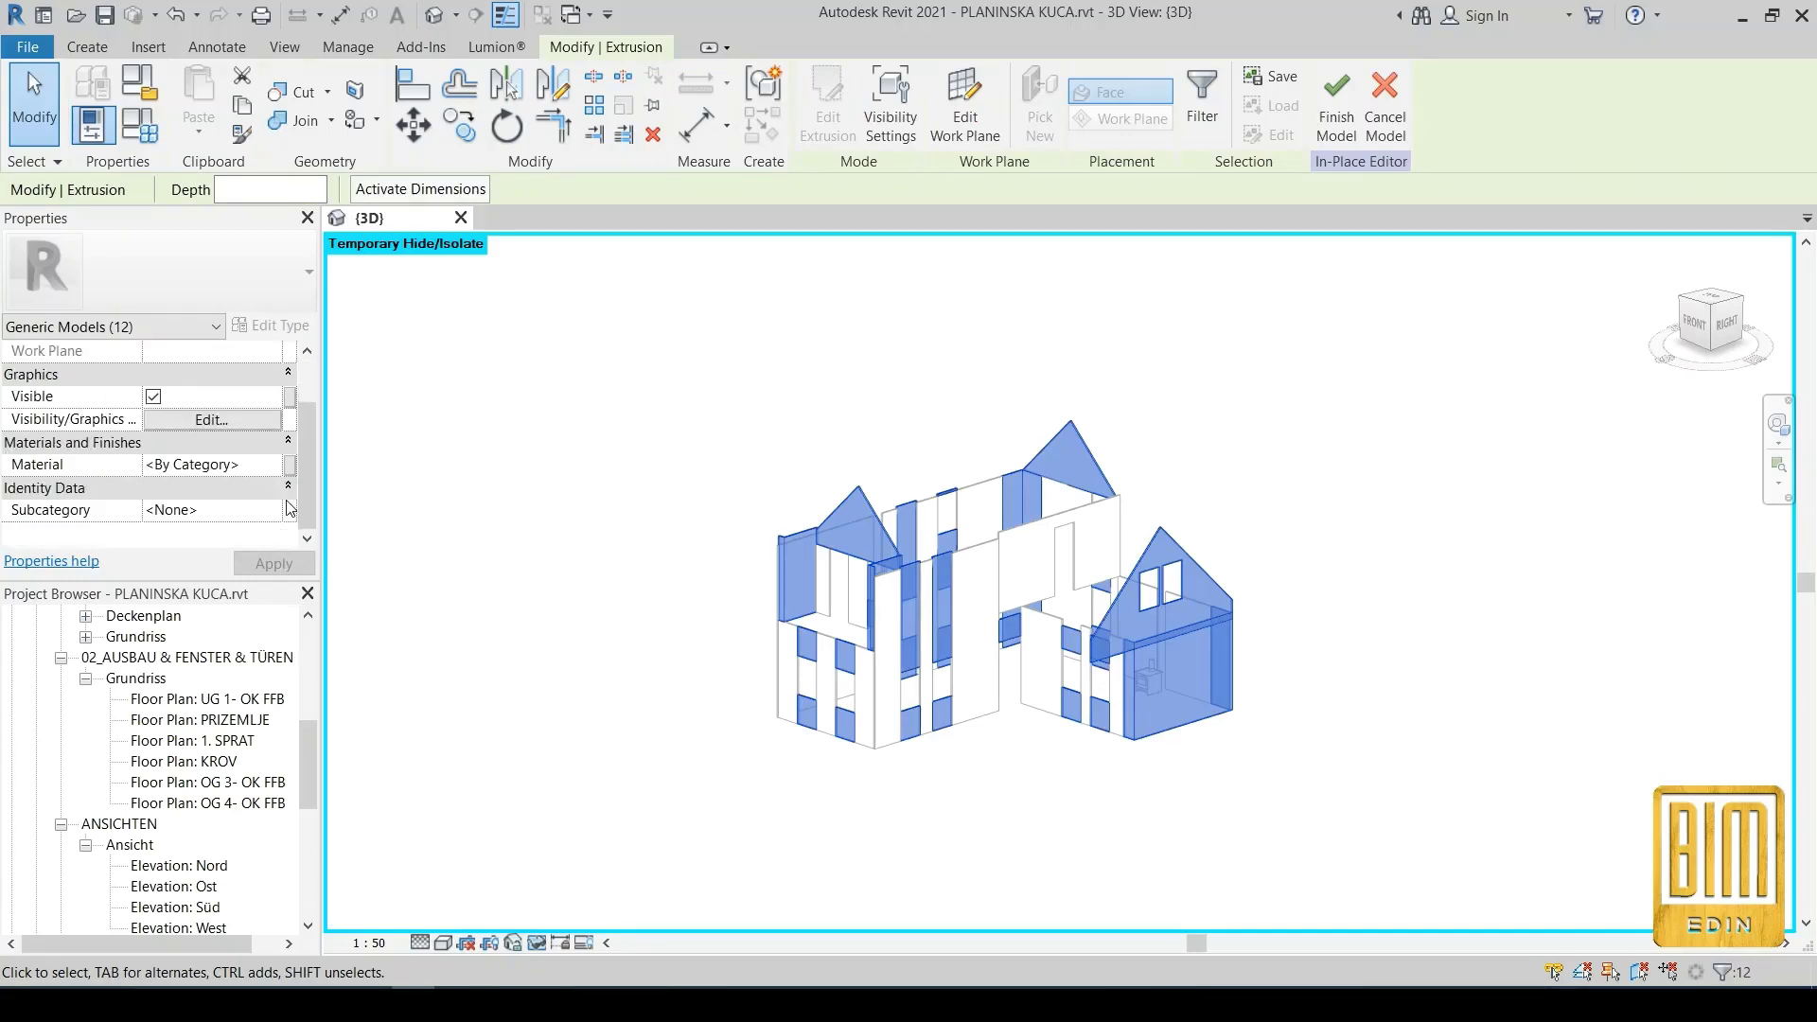
click(290, 467)
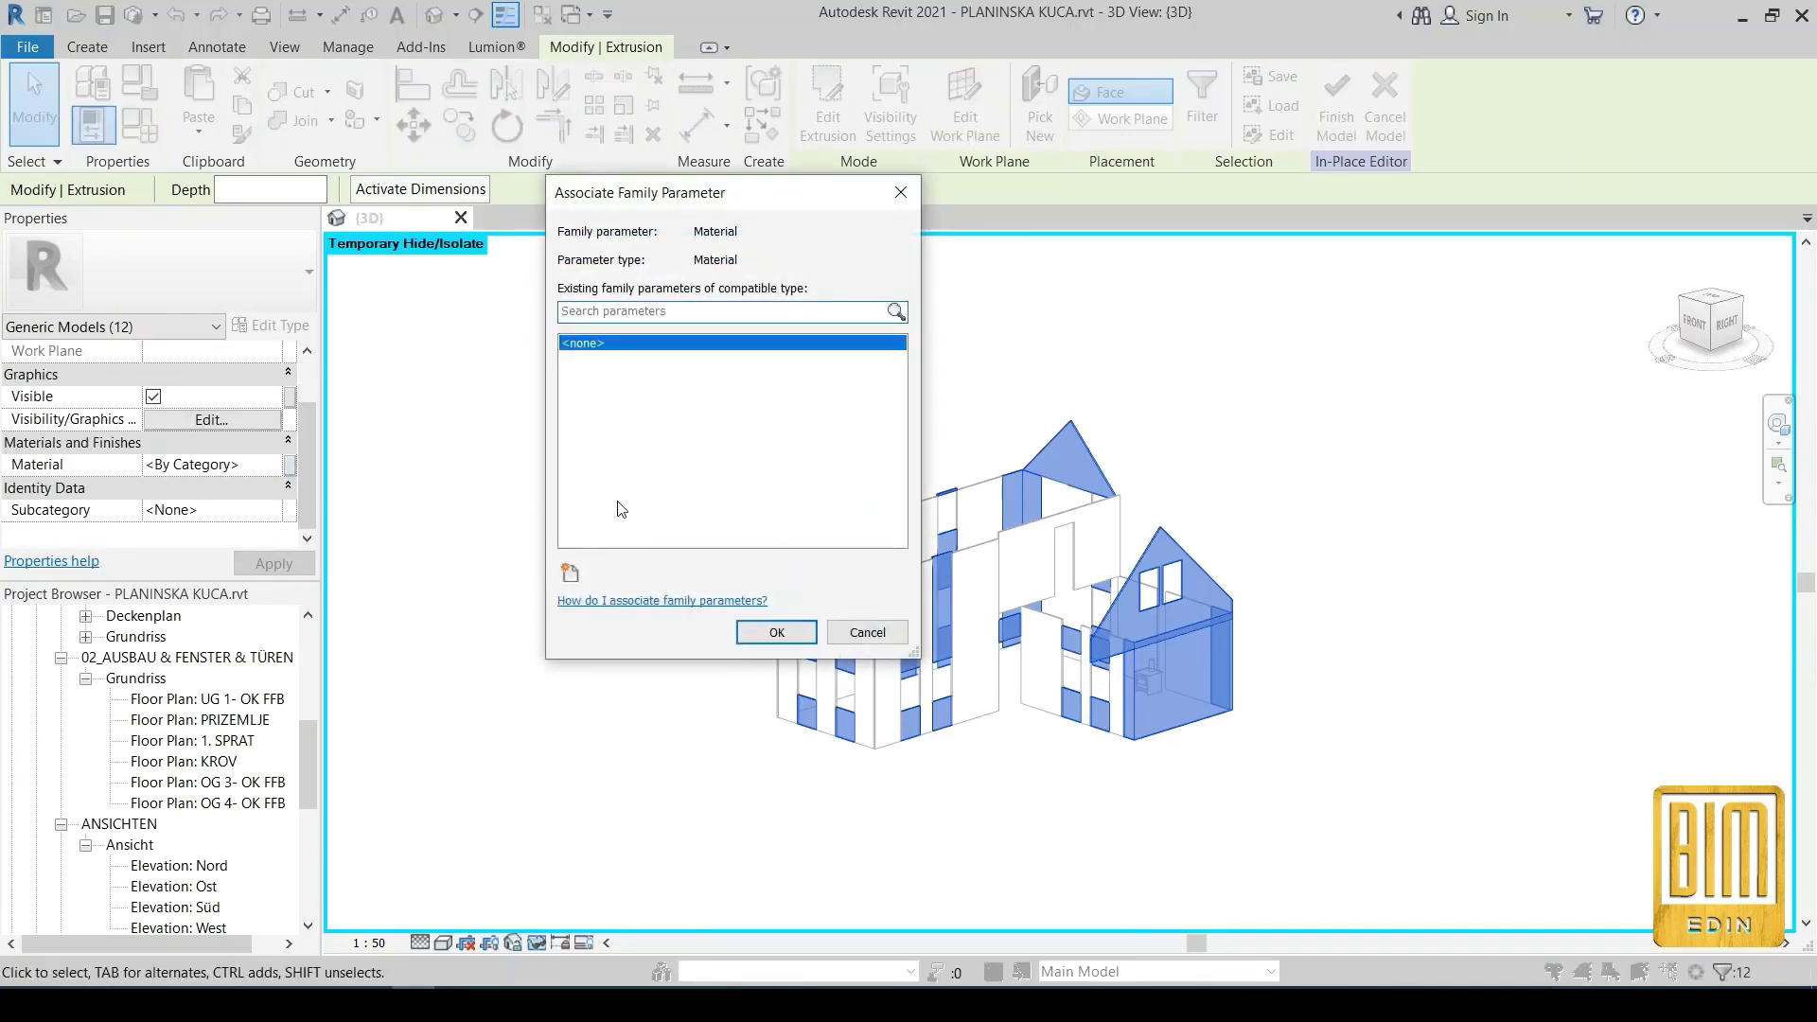
click(566, 572)
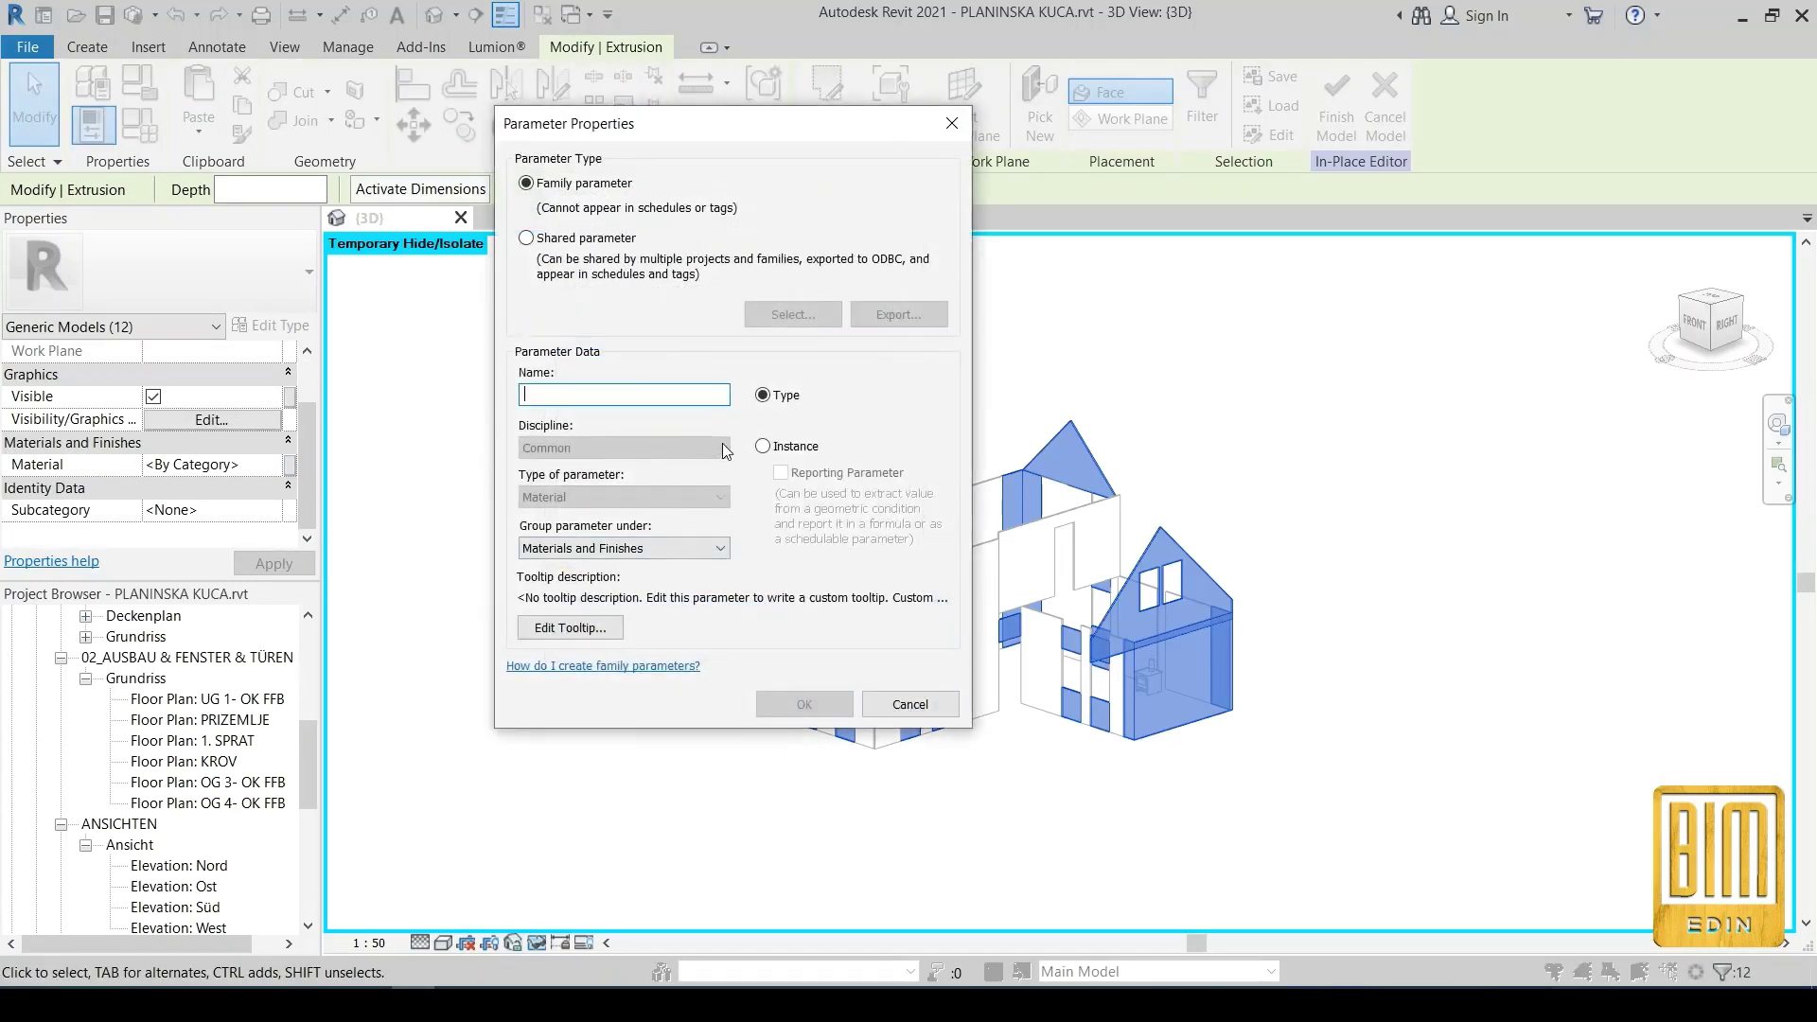
click(764, 447)
click(623, 392)
text(mA)
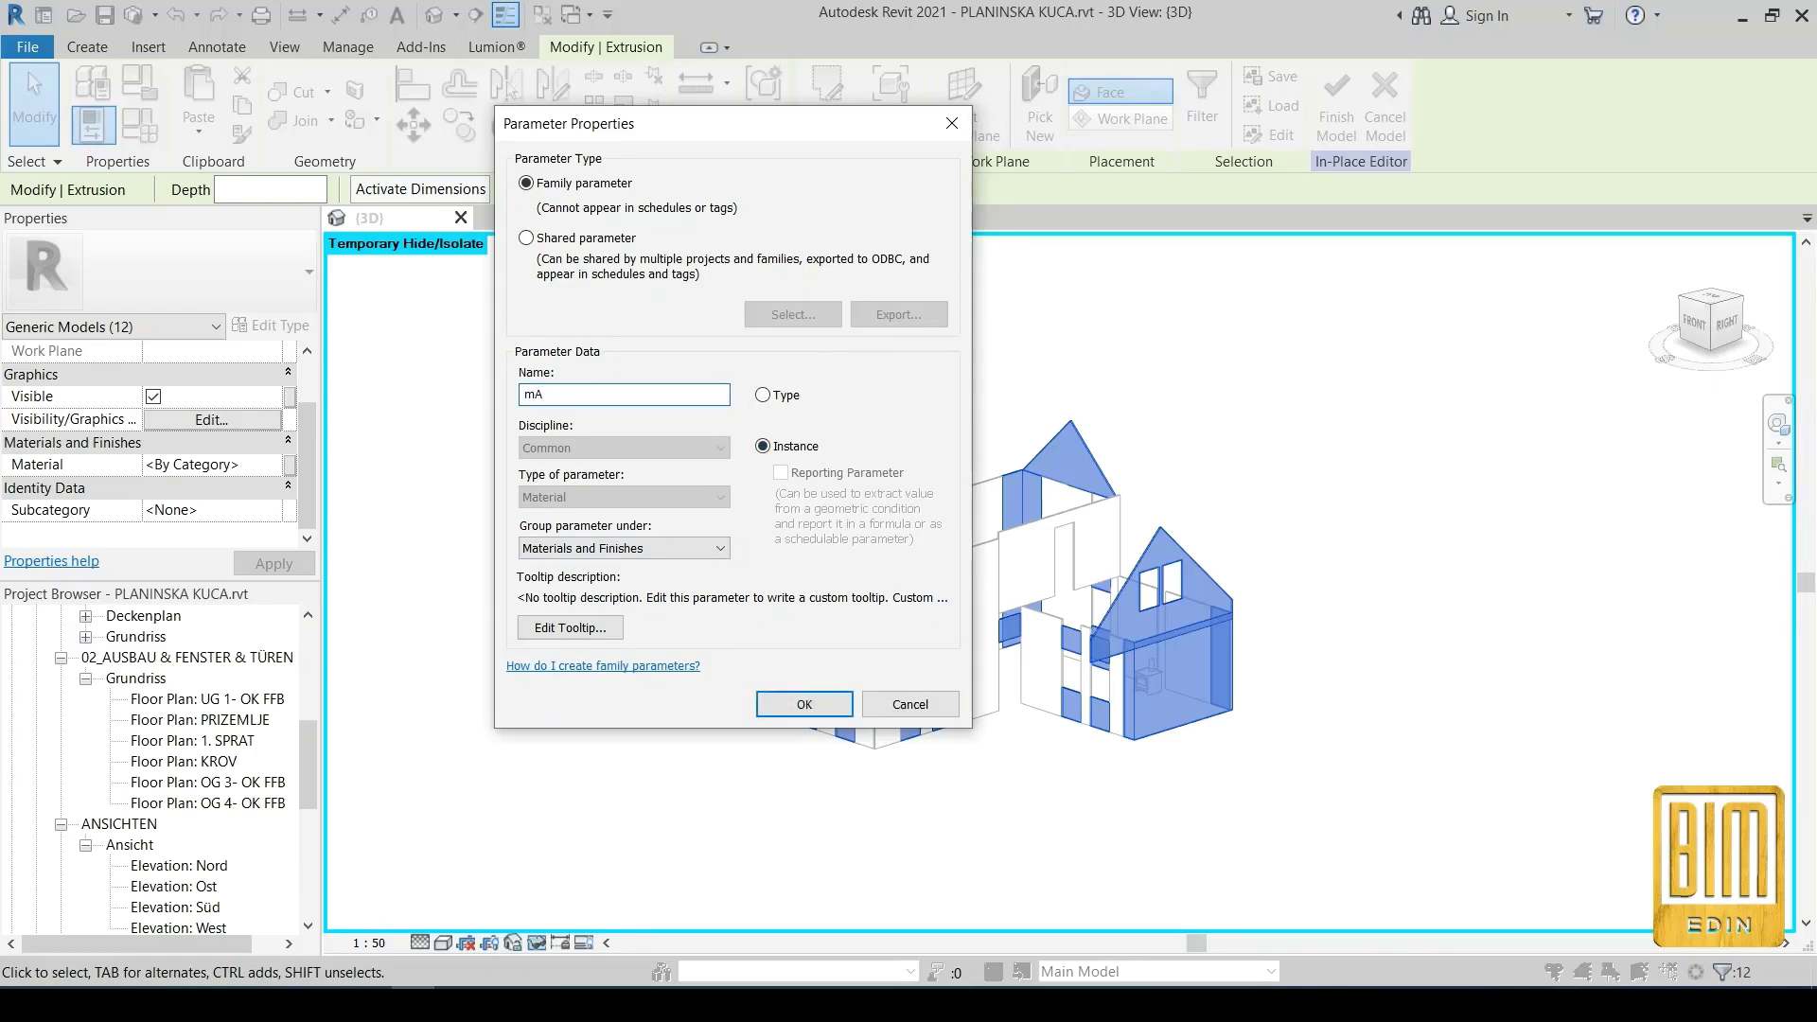
key(BackSpace)
text(MATERIAL)
click(803, 704)
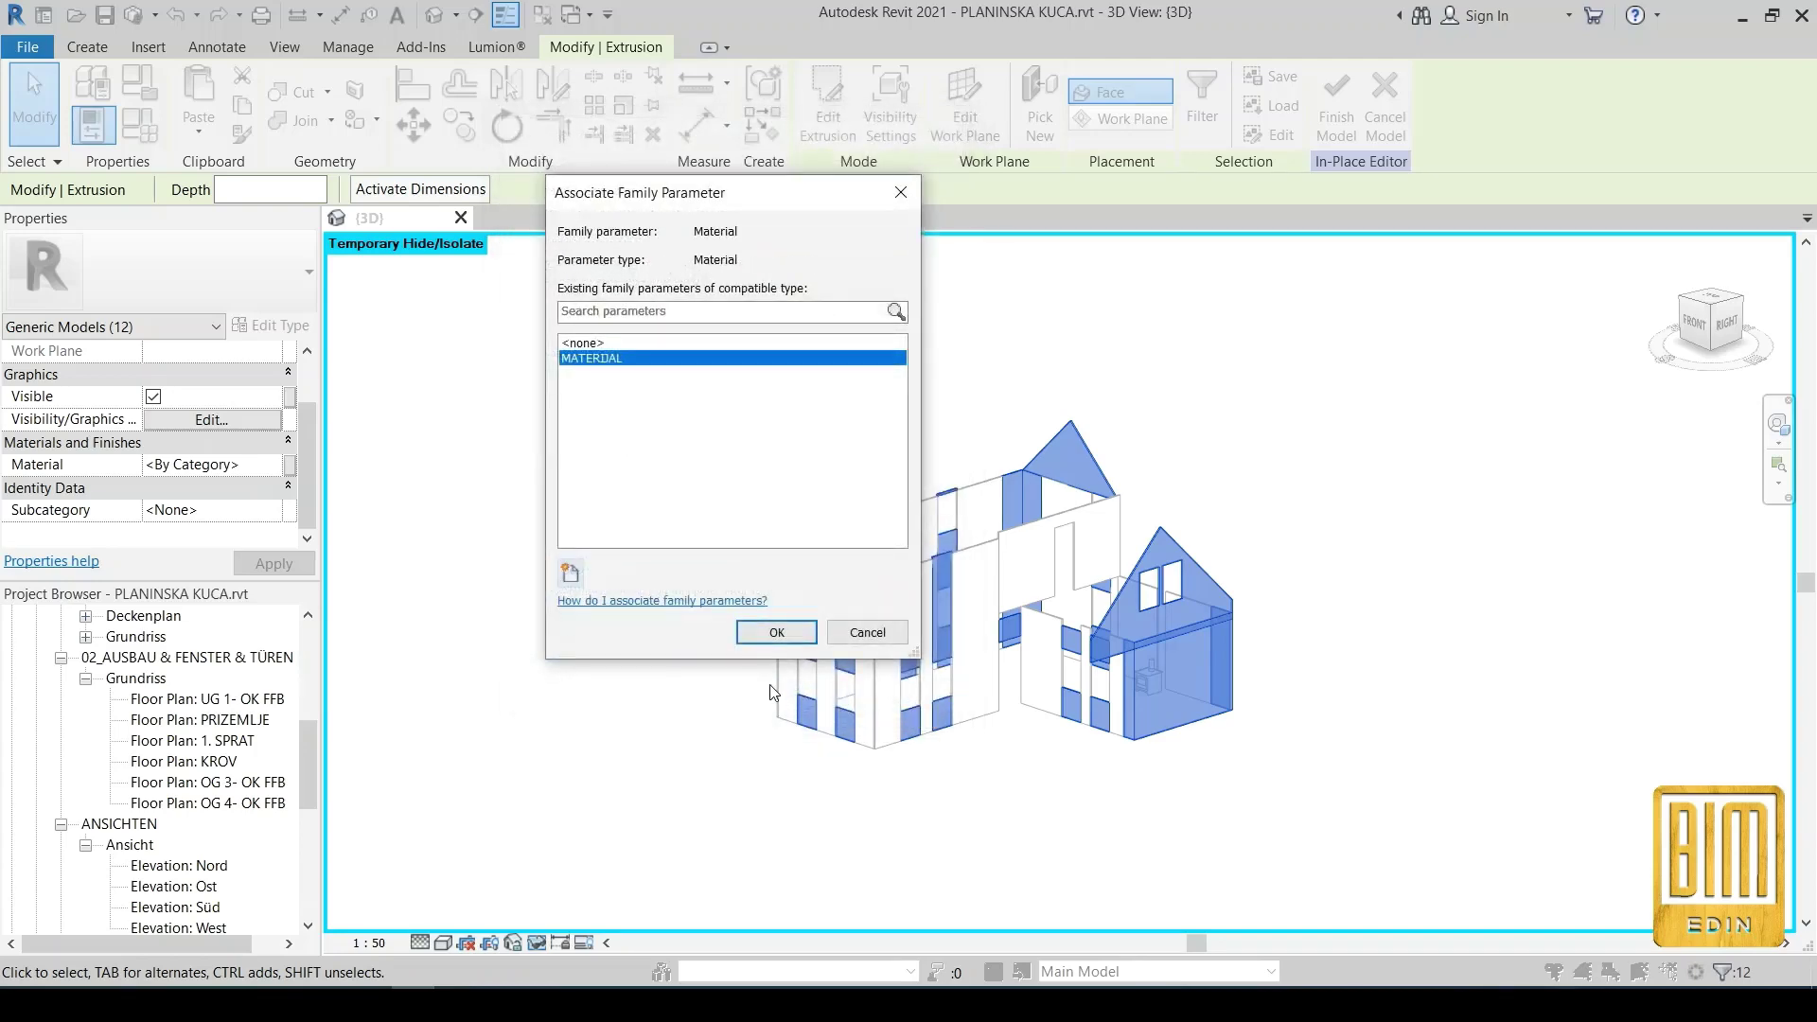
click(793, 634)
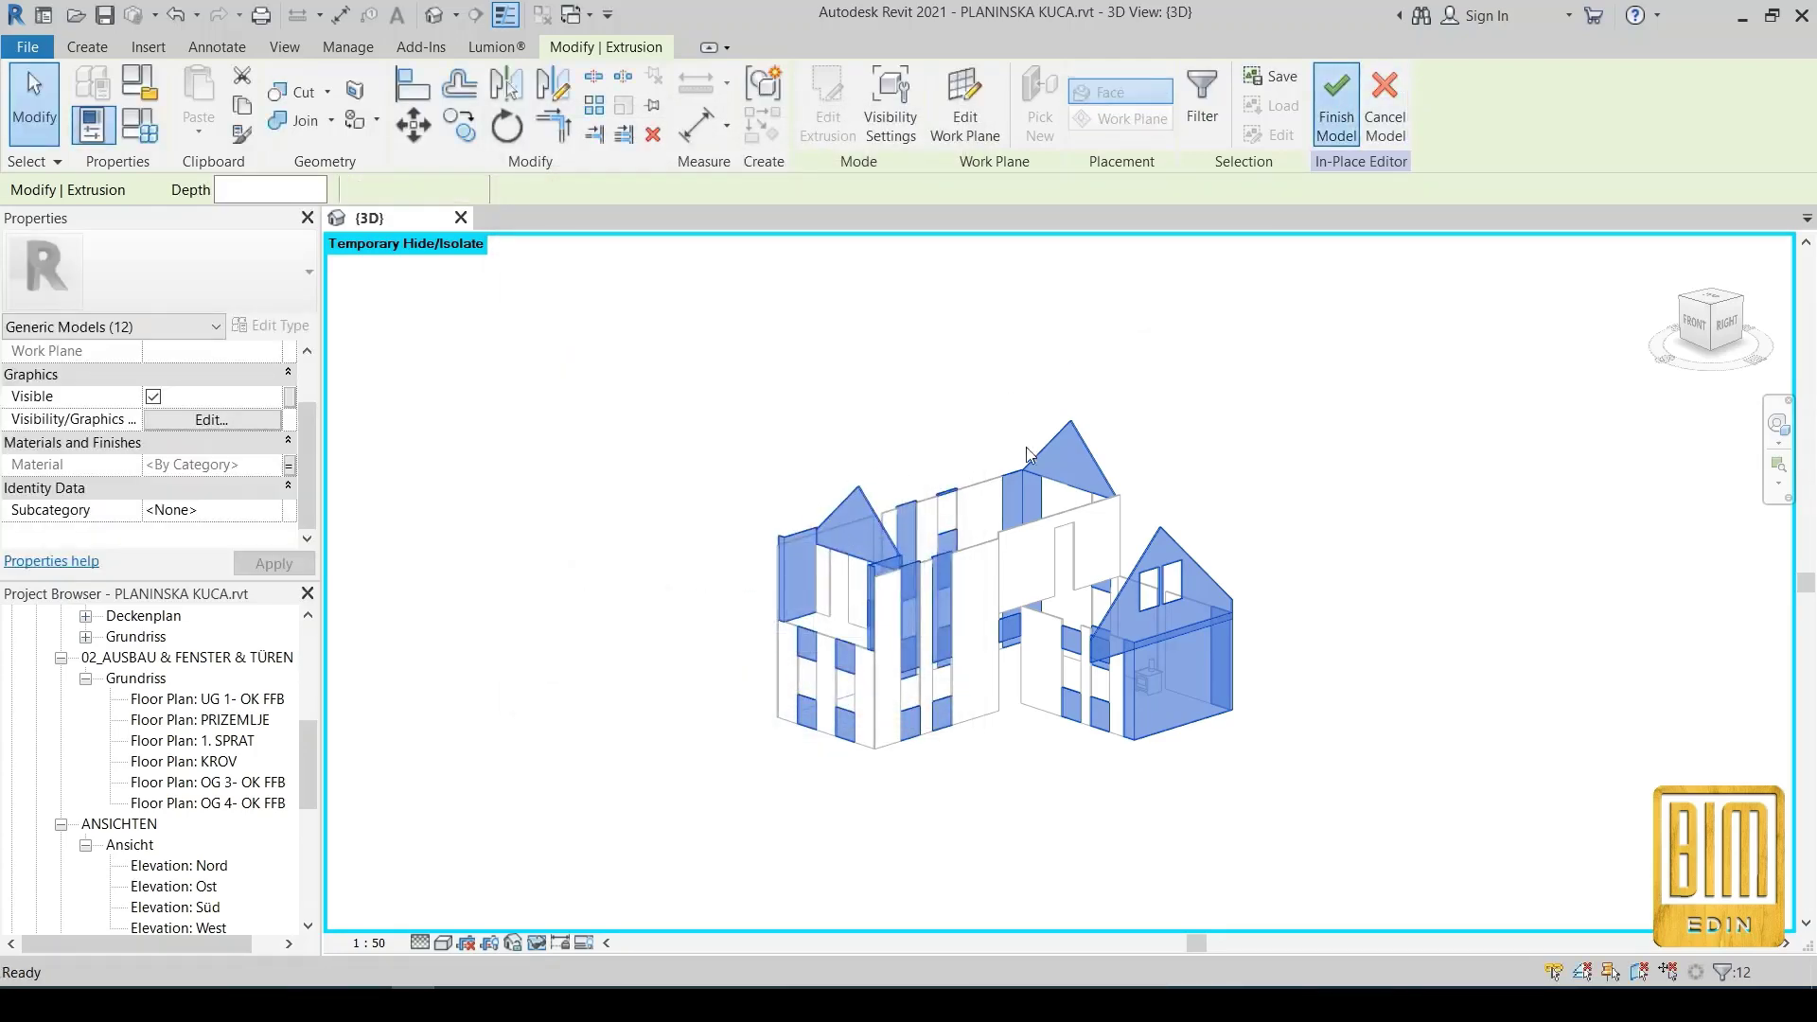
Check both edited claddings for the MATERIJAL parameter, then open the Generic Models 3 cladding on the long wall for in-place editing
click(1197, 740)
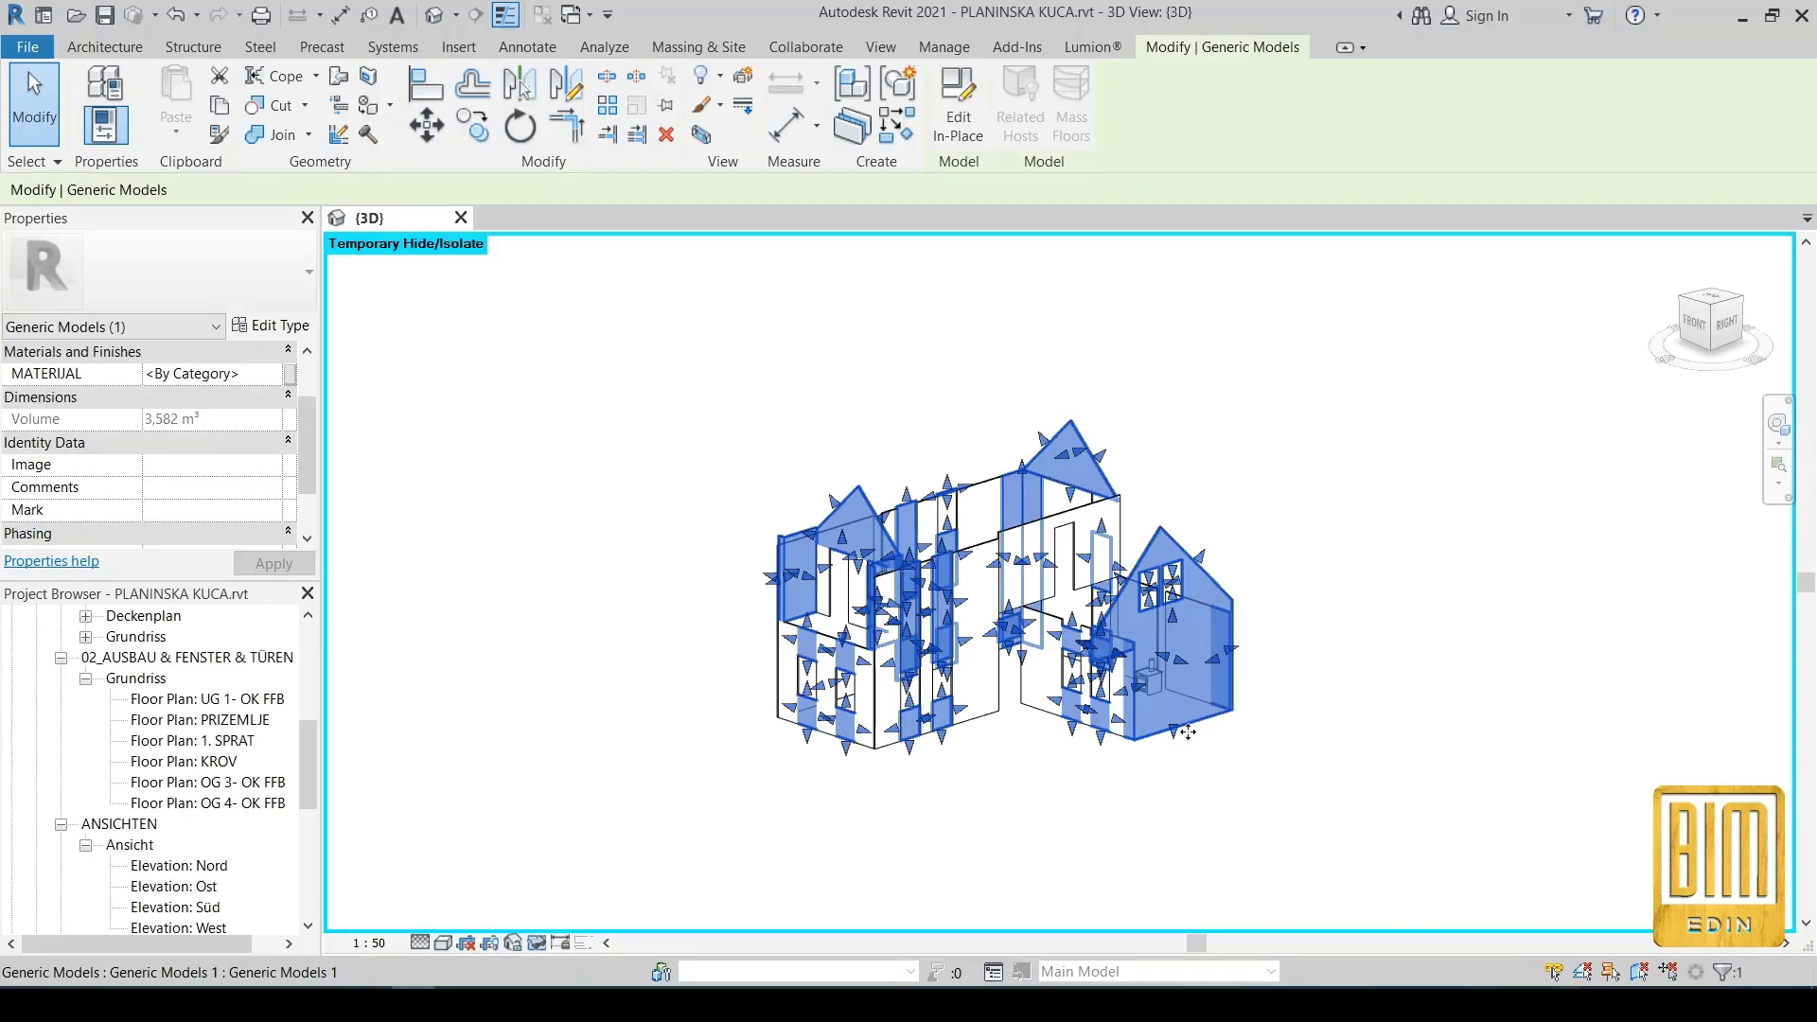
click(1044, 719)
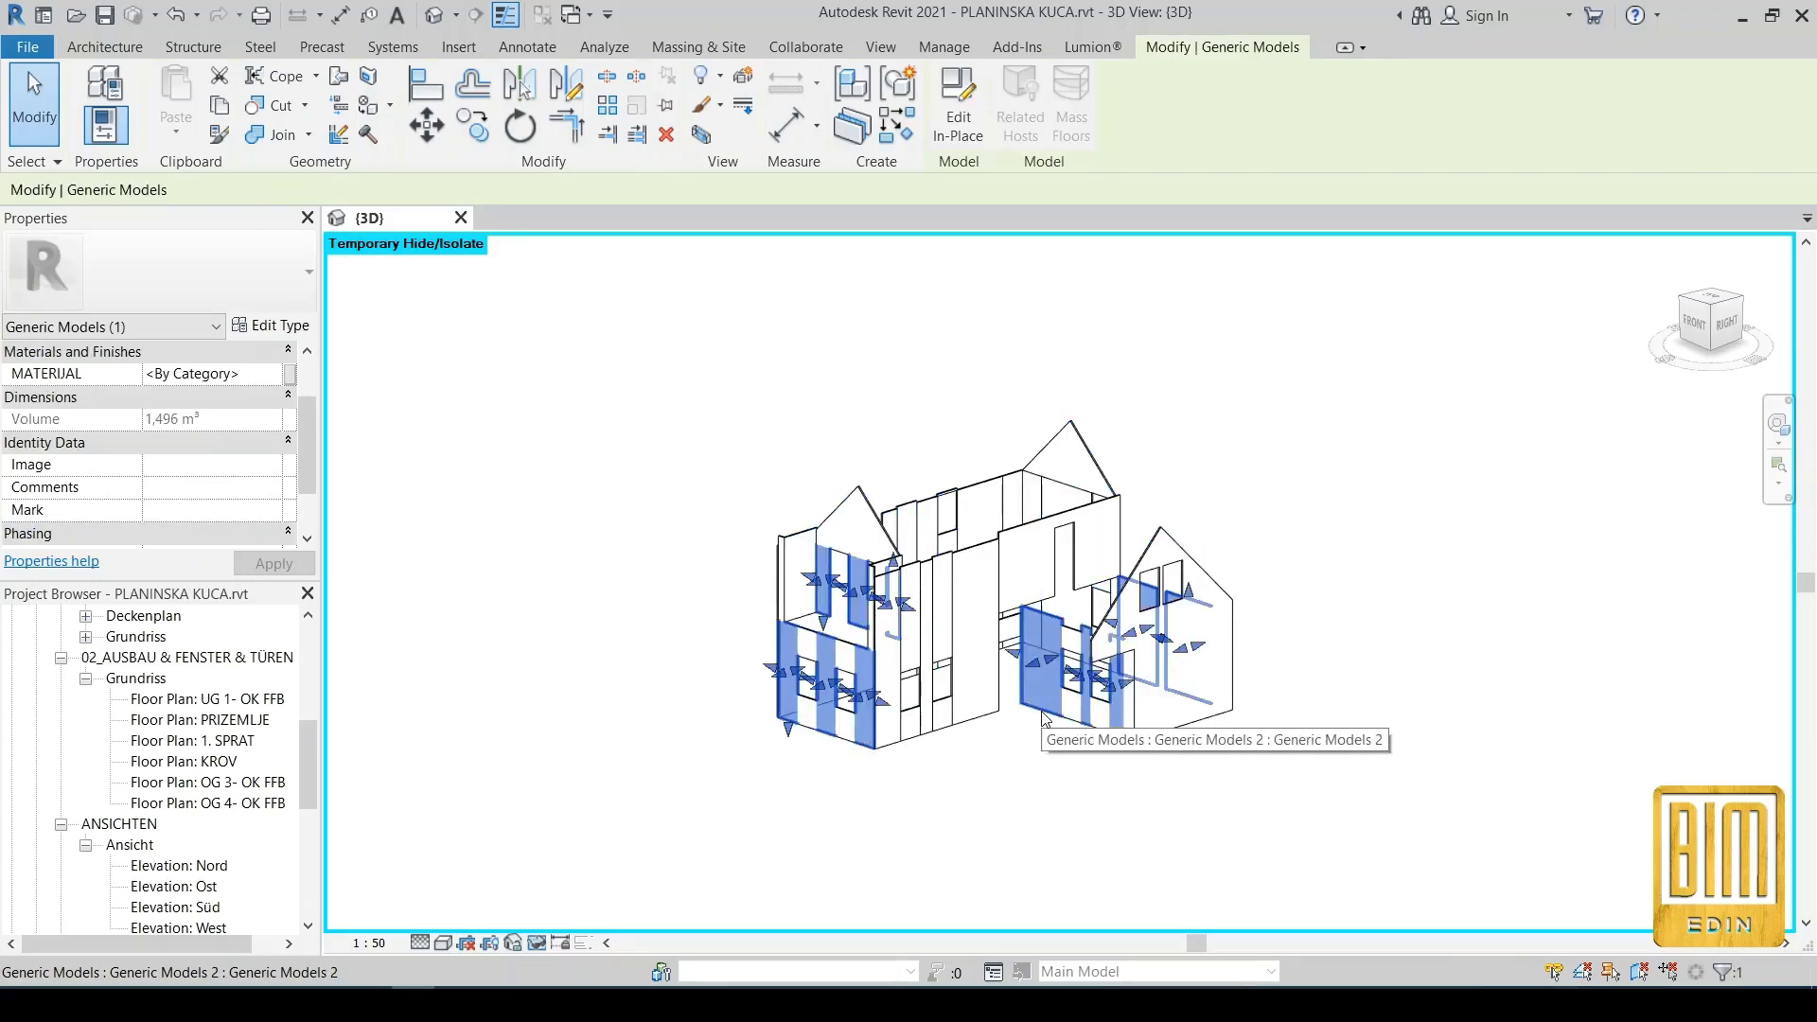
click(896, 748)
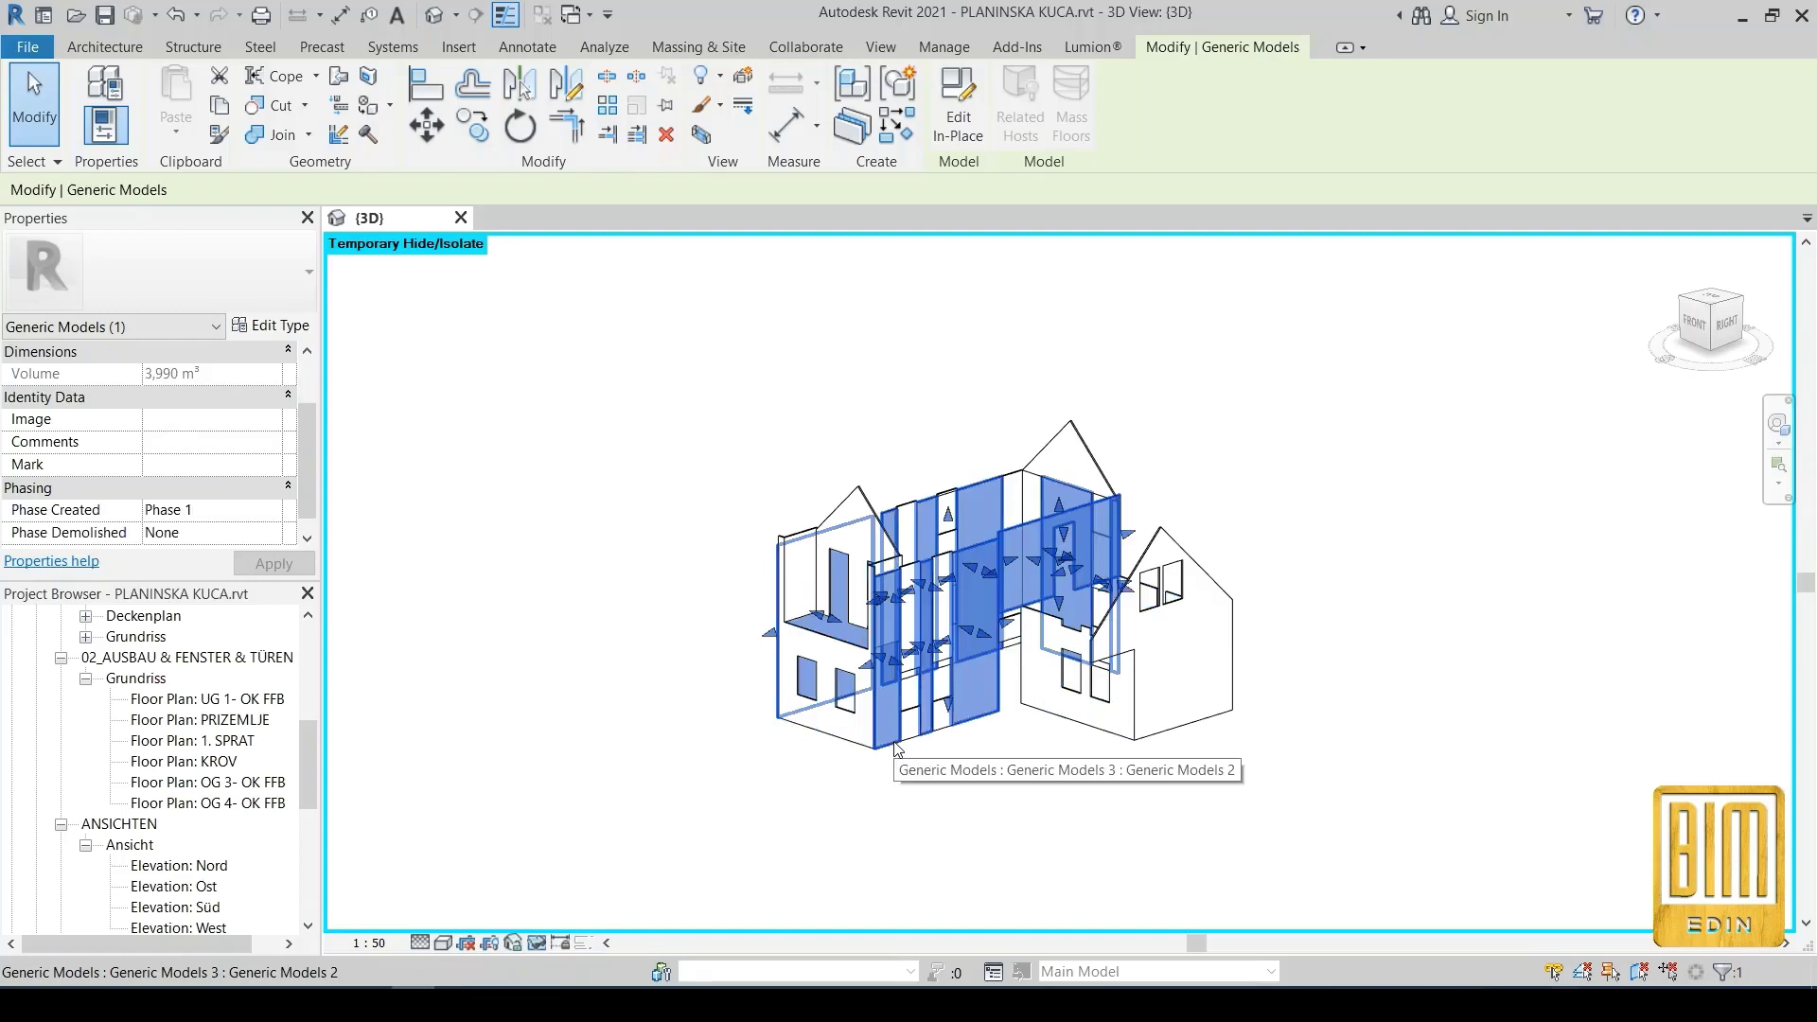
click(958, 106)
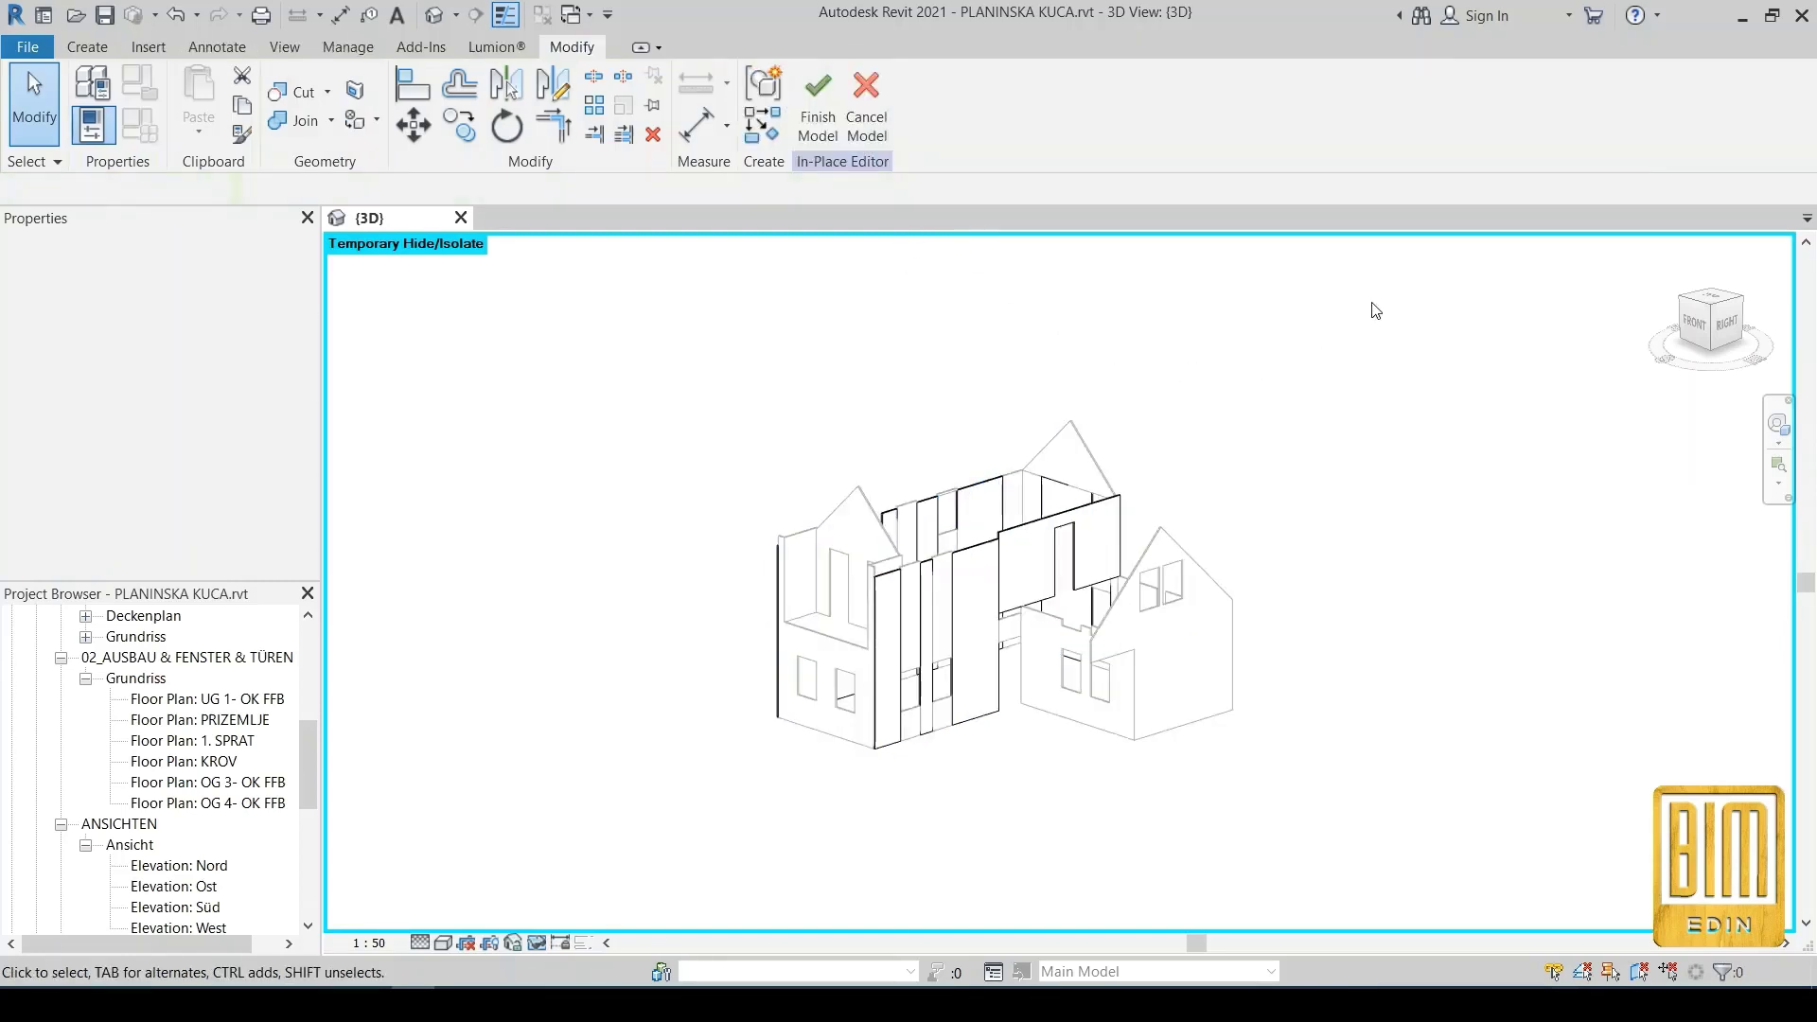
drag(1375, 310, 616, 892)
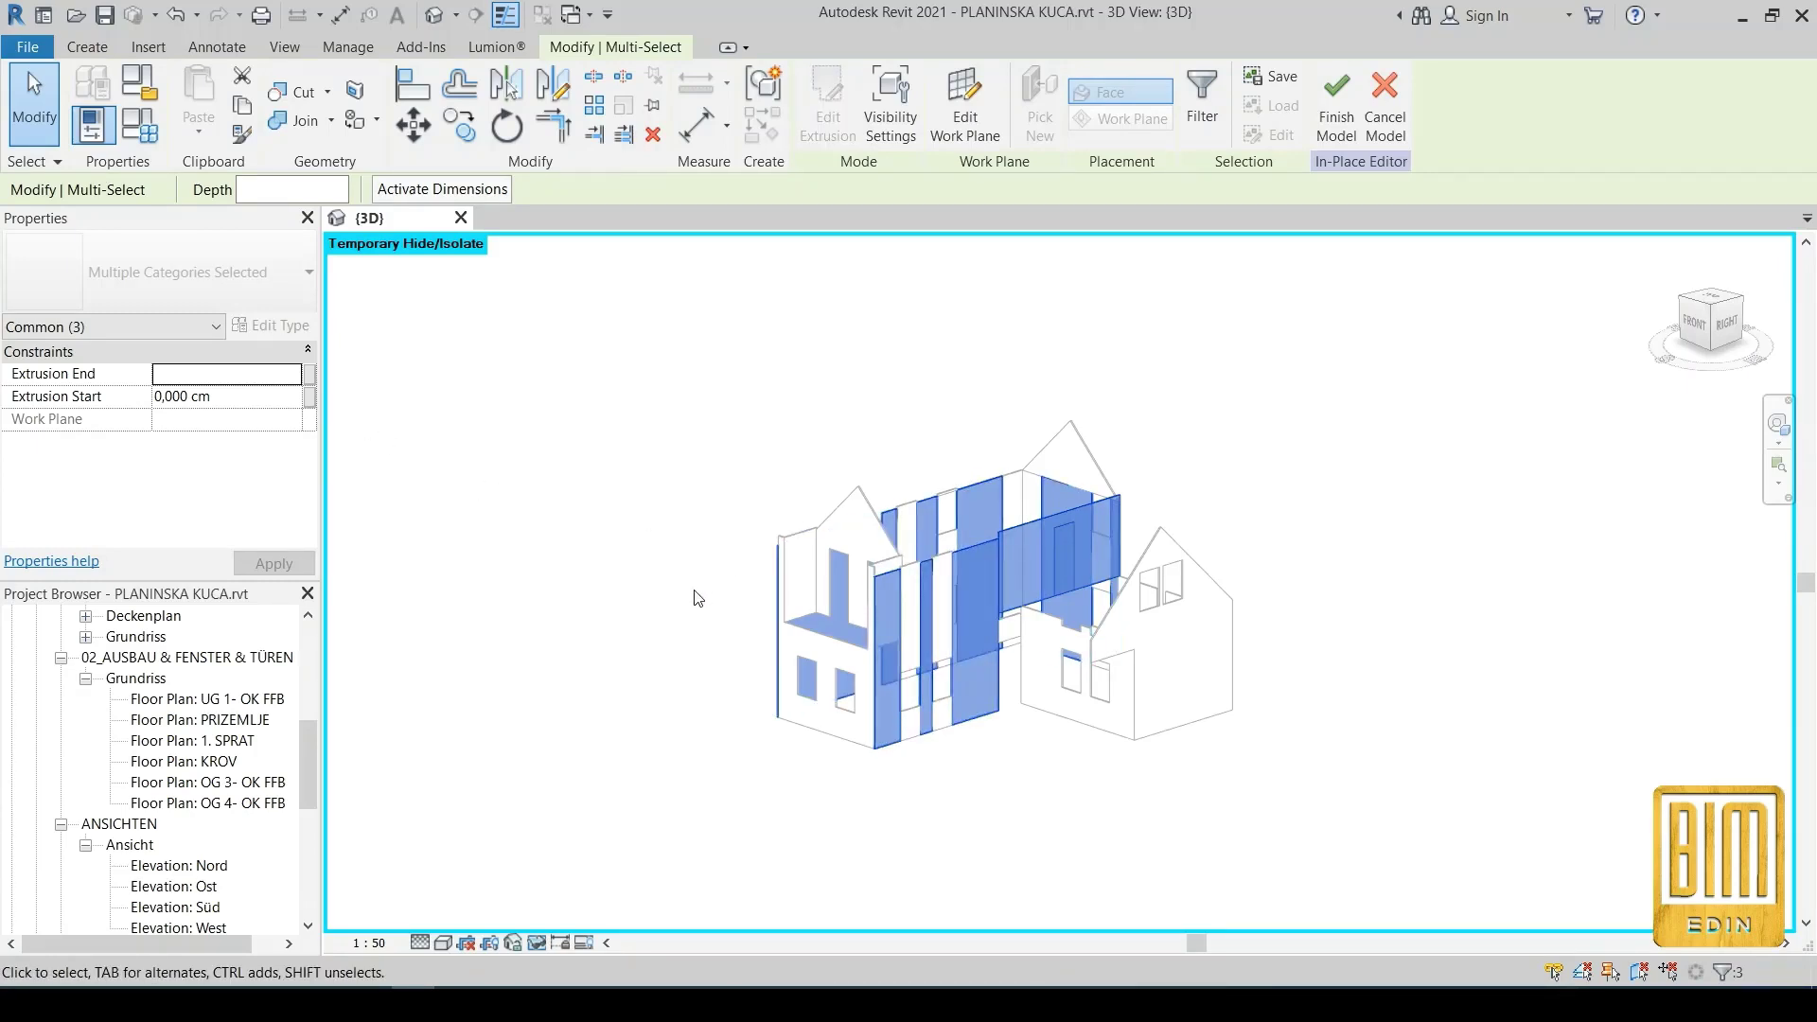
click(624, 538)
click(977, 553)
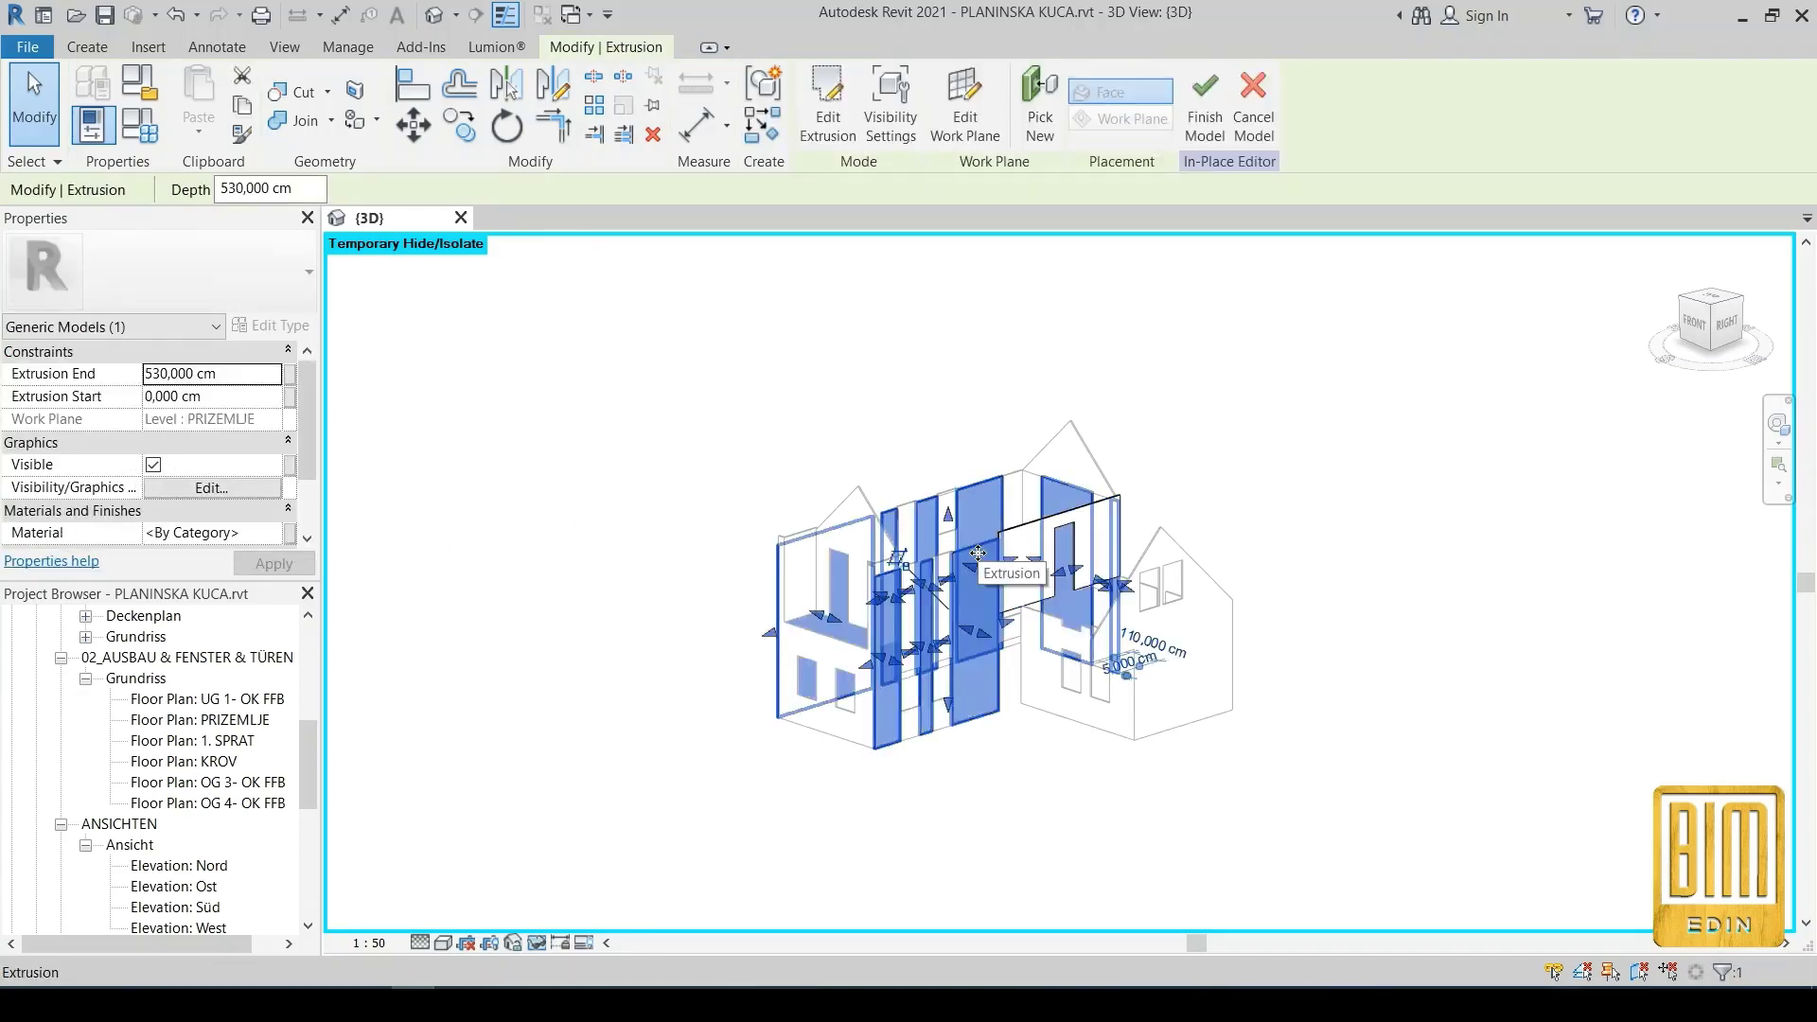
click(290, 533)
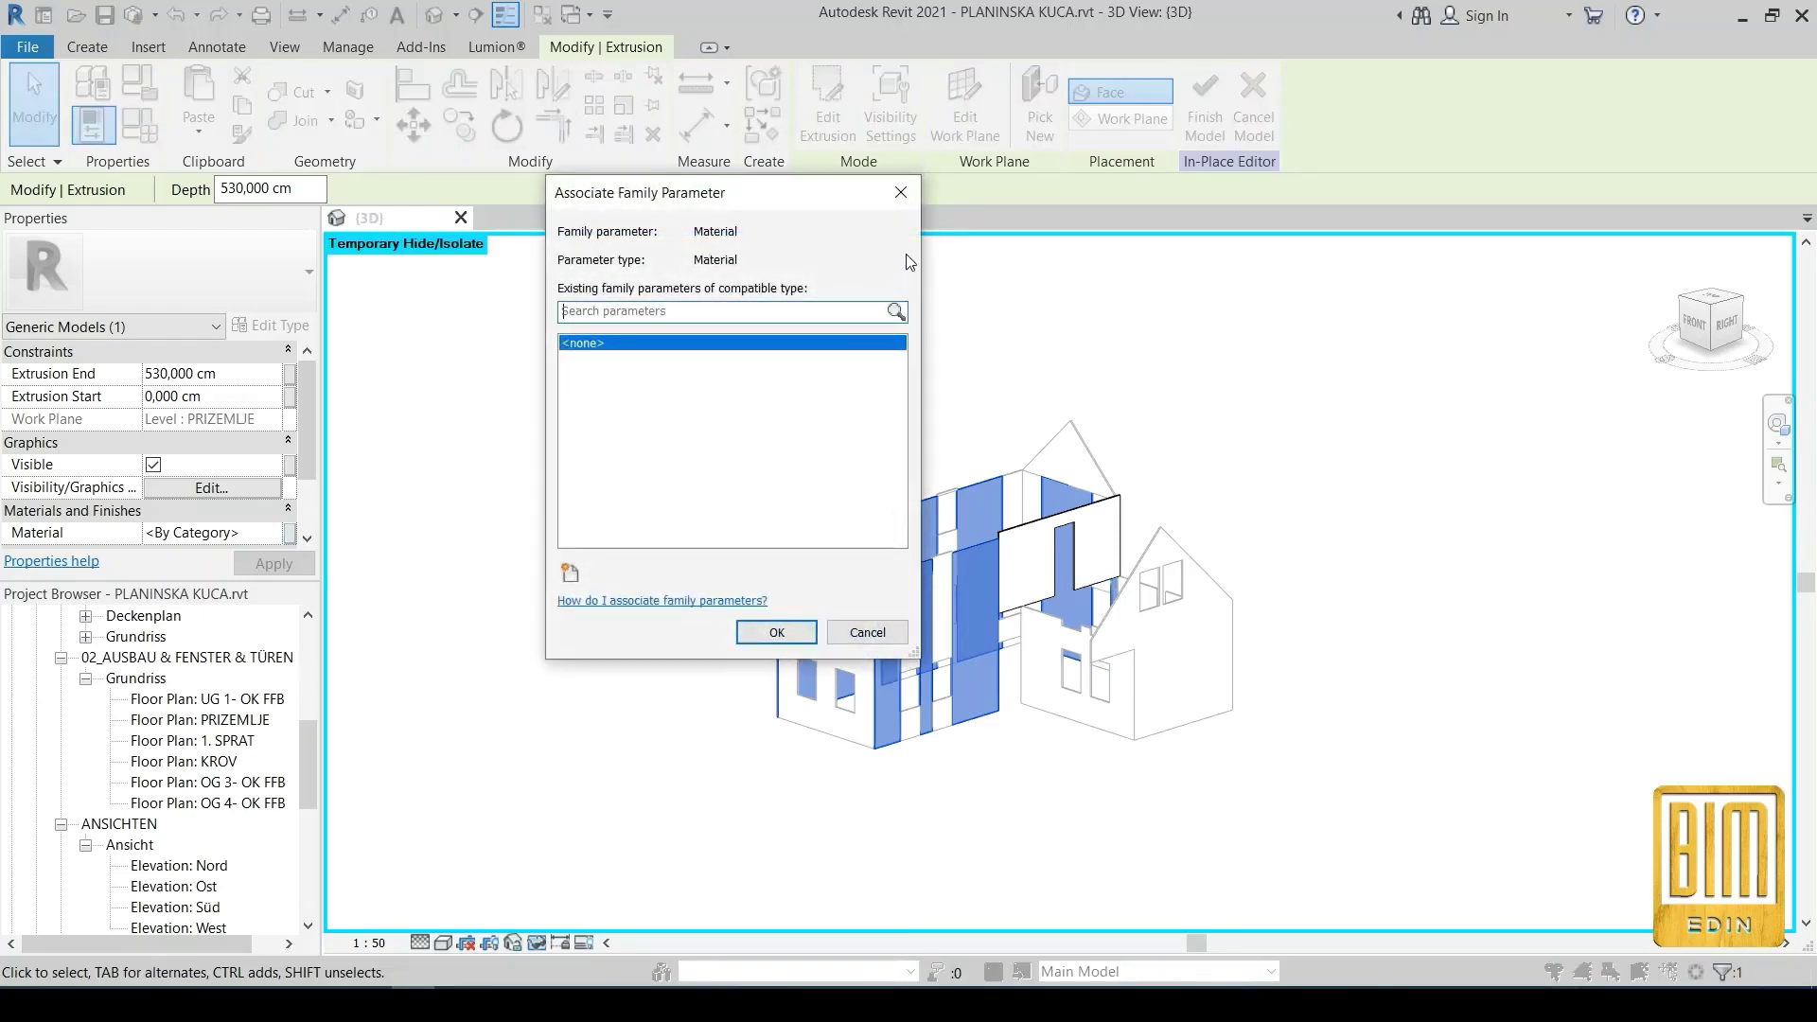
click(900, 192)
Select all elements of the Generic Models 3 cladding and filter Generic Models (Void) out of the selection
drag(1522, 283, 605, 857)
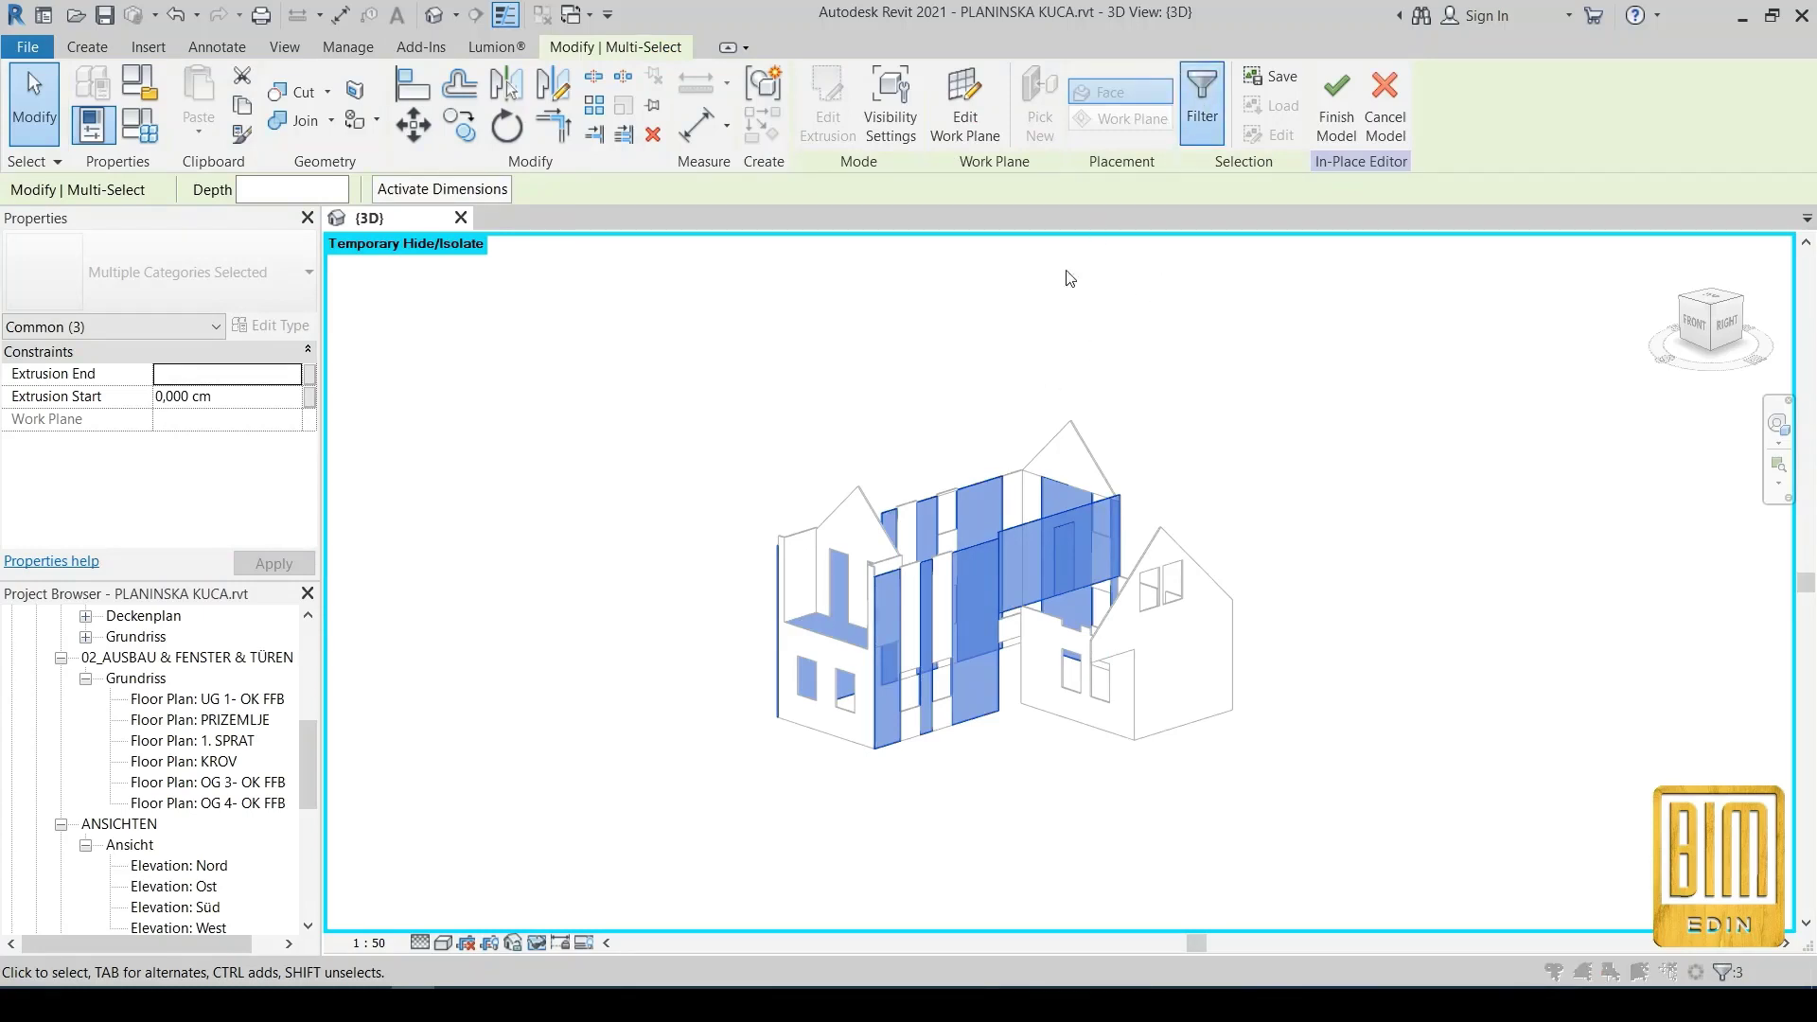
click(1202, 104)
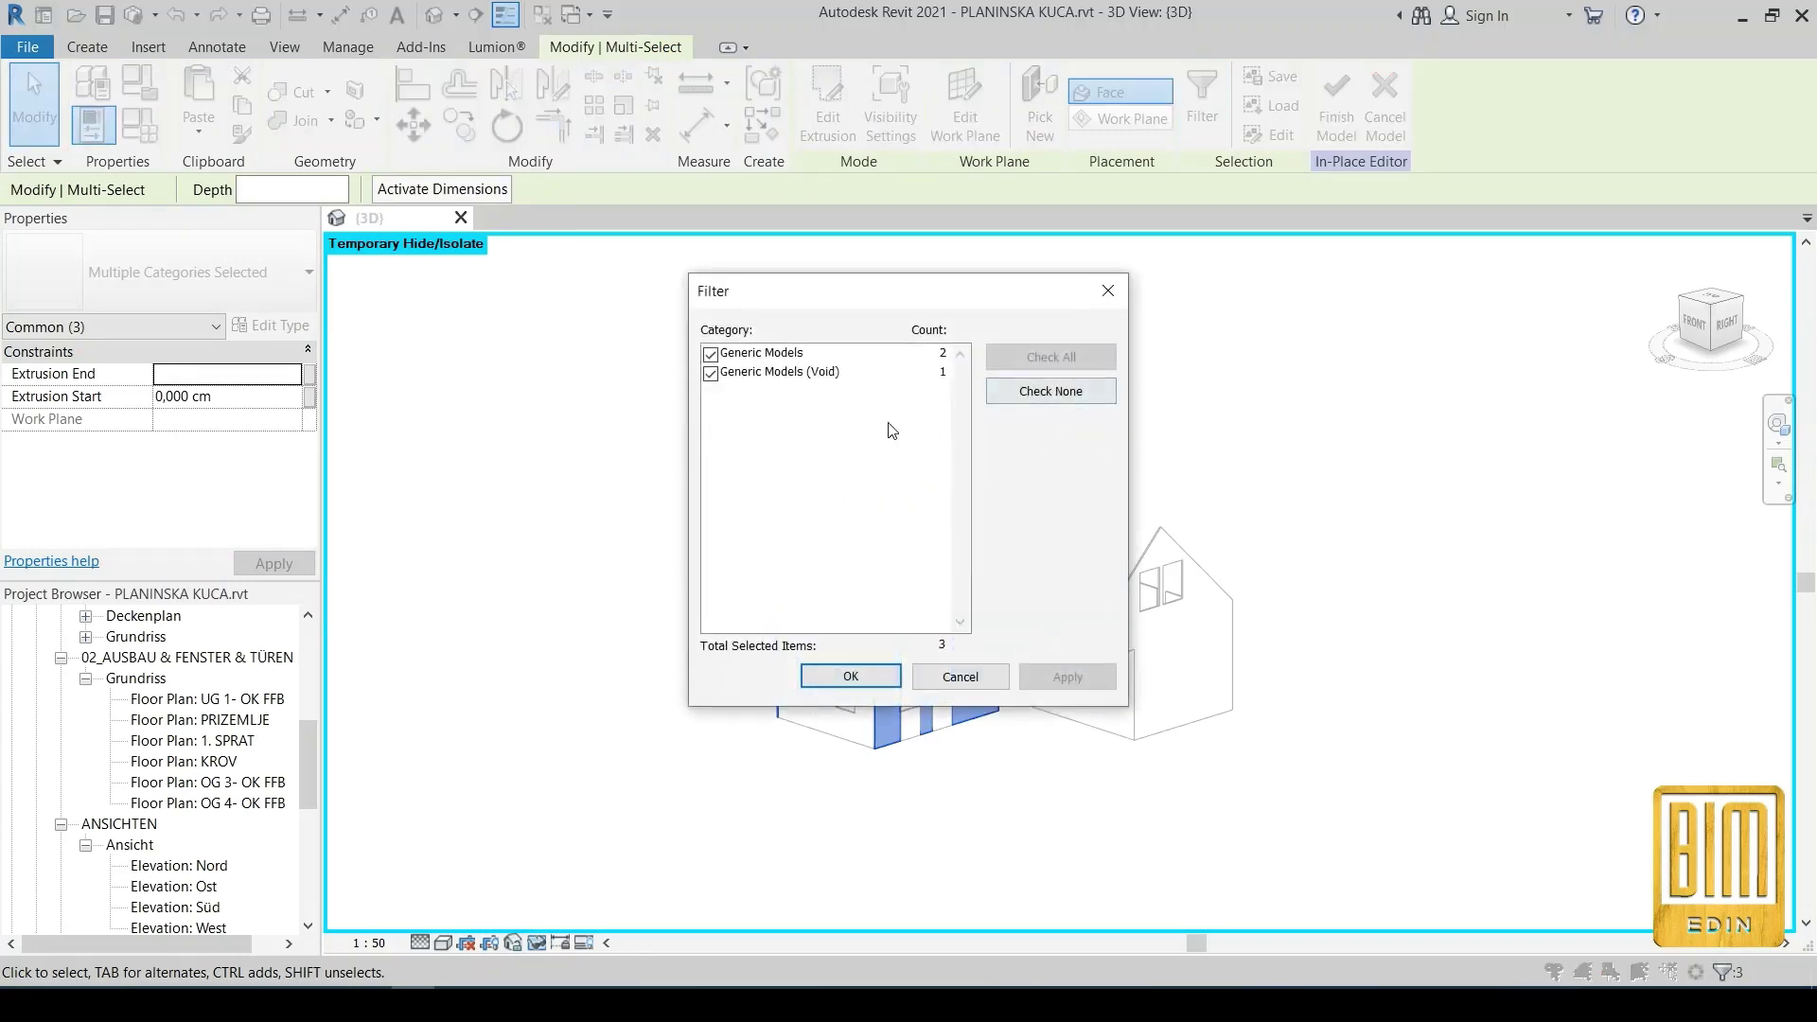
click(711, 374)
click(851, 676)
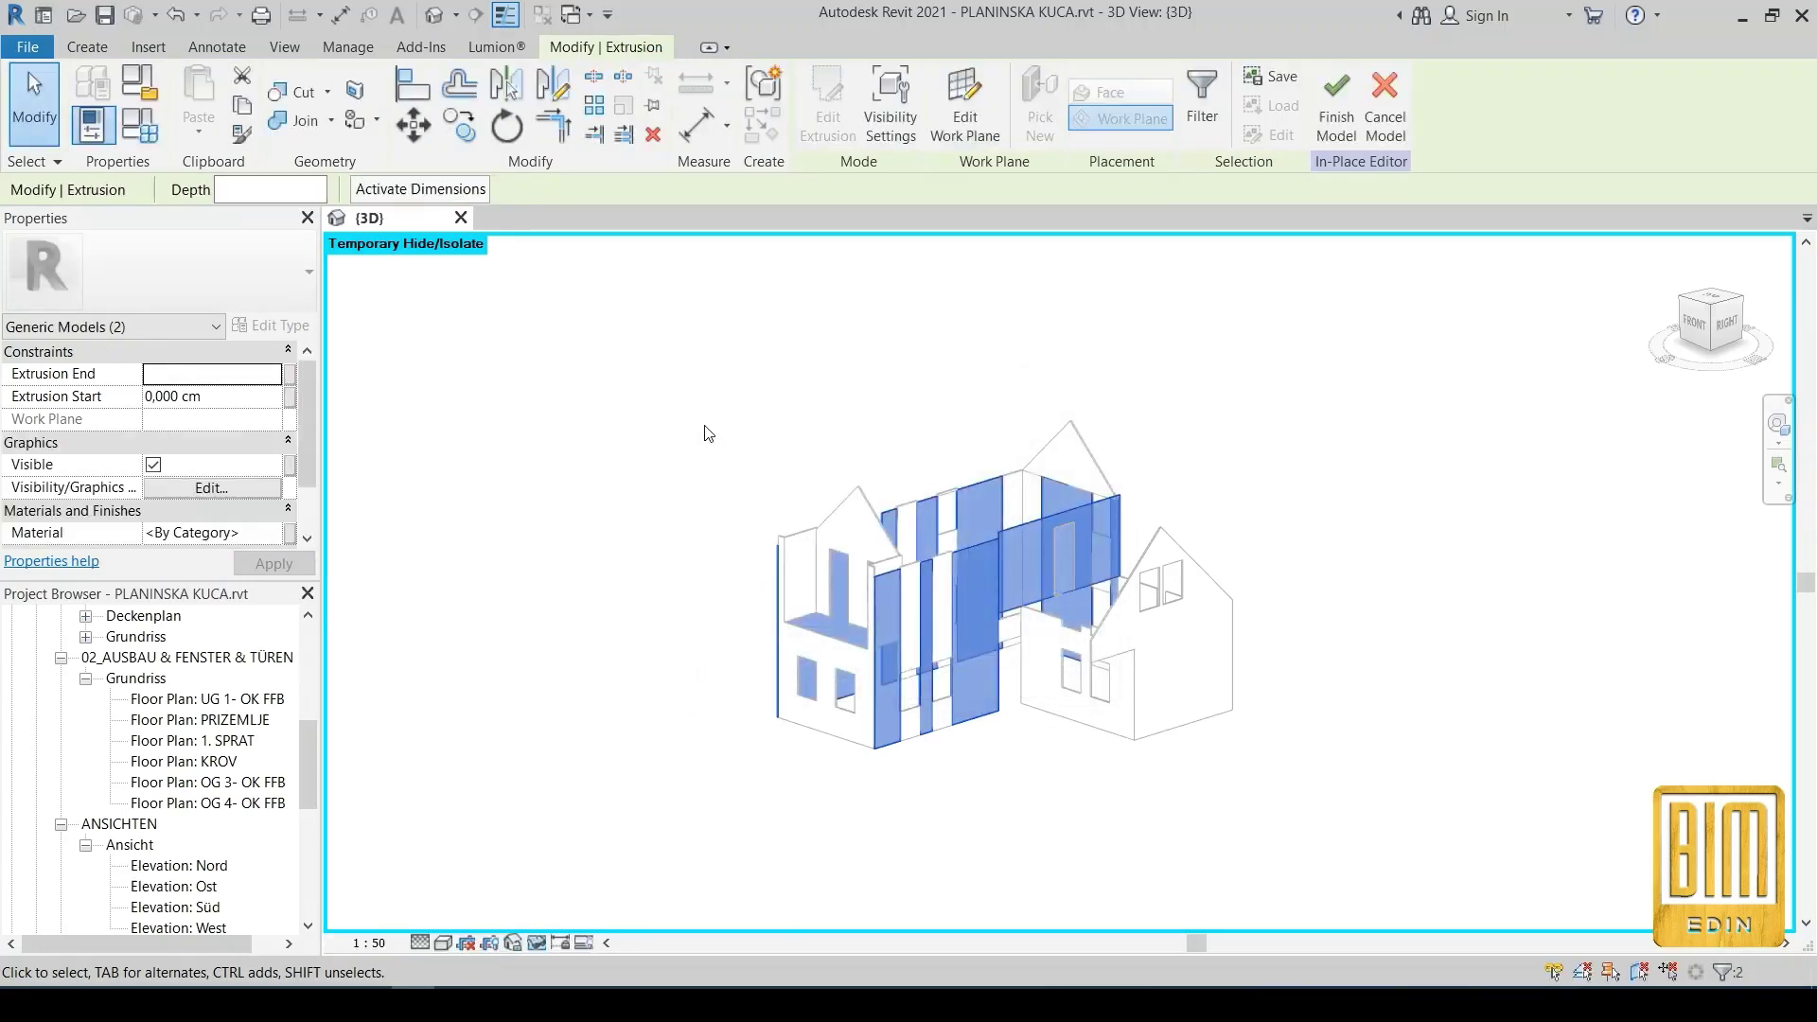
Link the material of the selected Generic Models 3 extrusions to a new parameter named MATERIJAL and finish the model
click(289, 532)
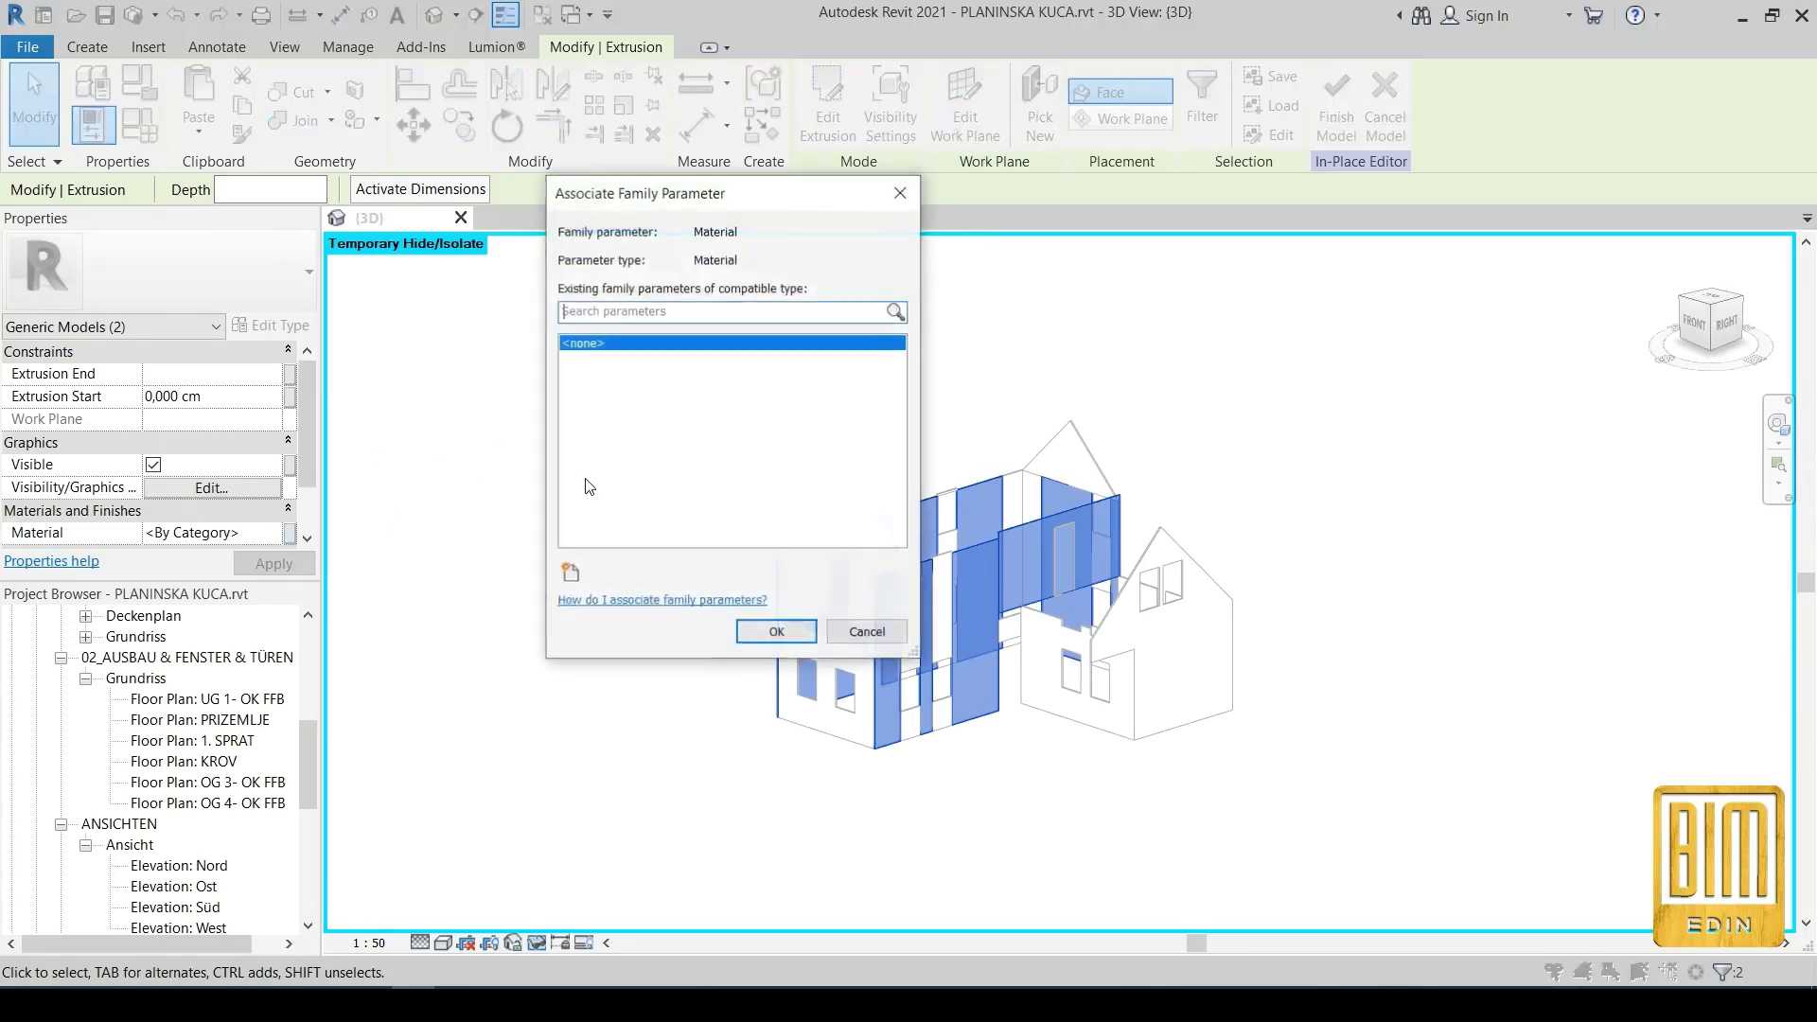
click(571, 572)
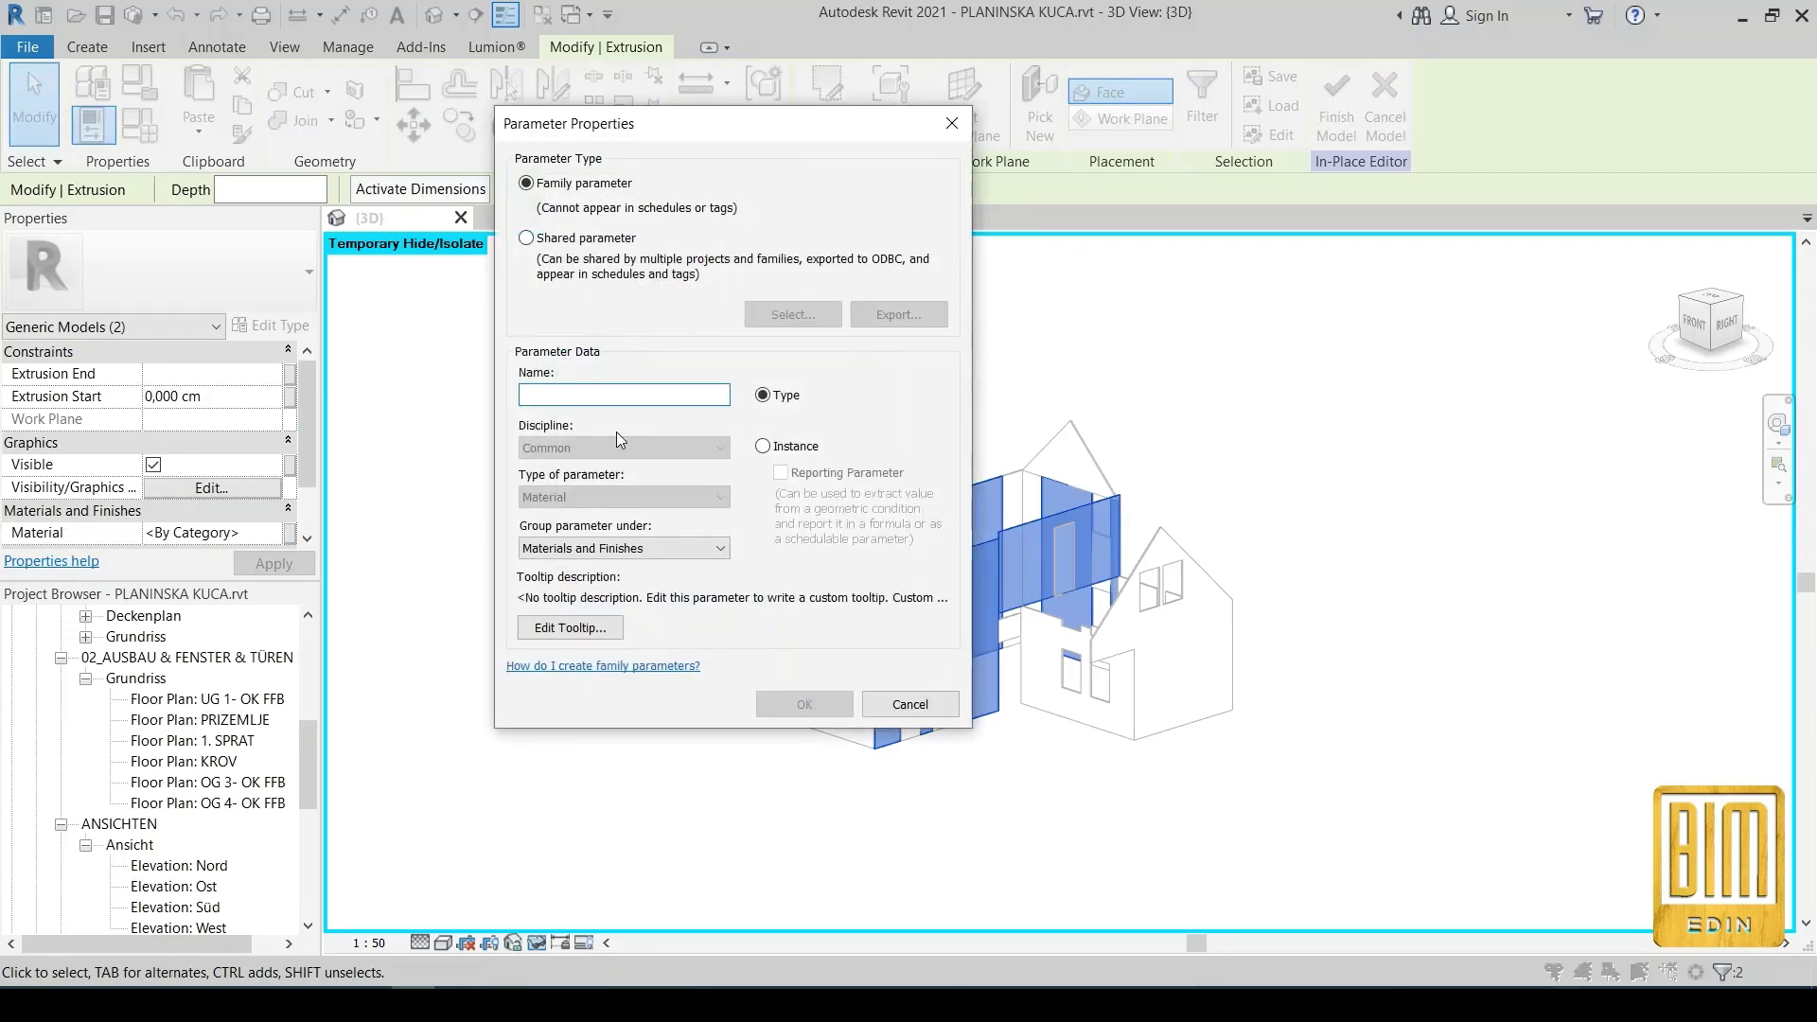
text(MATERIAL)
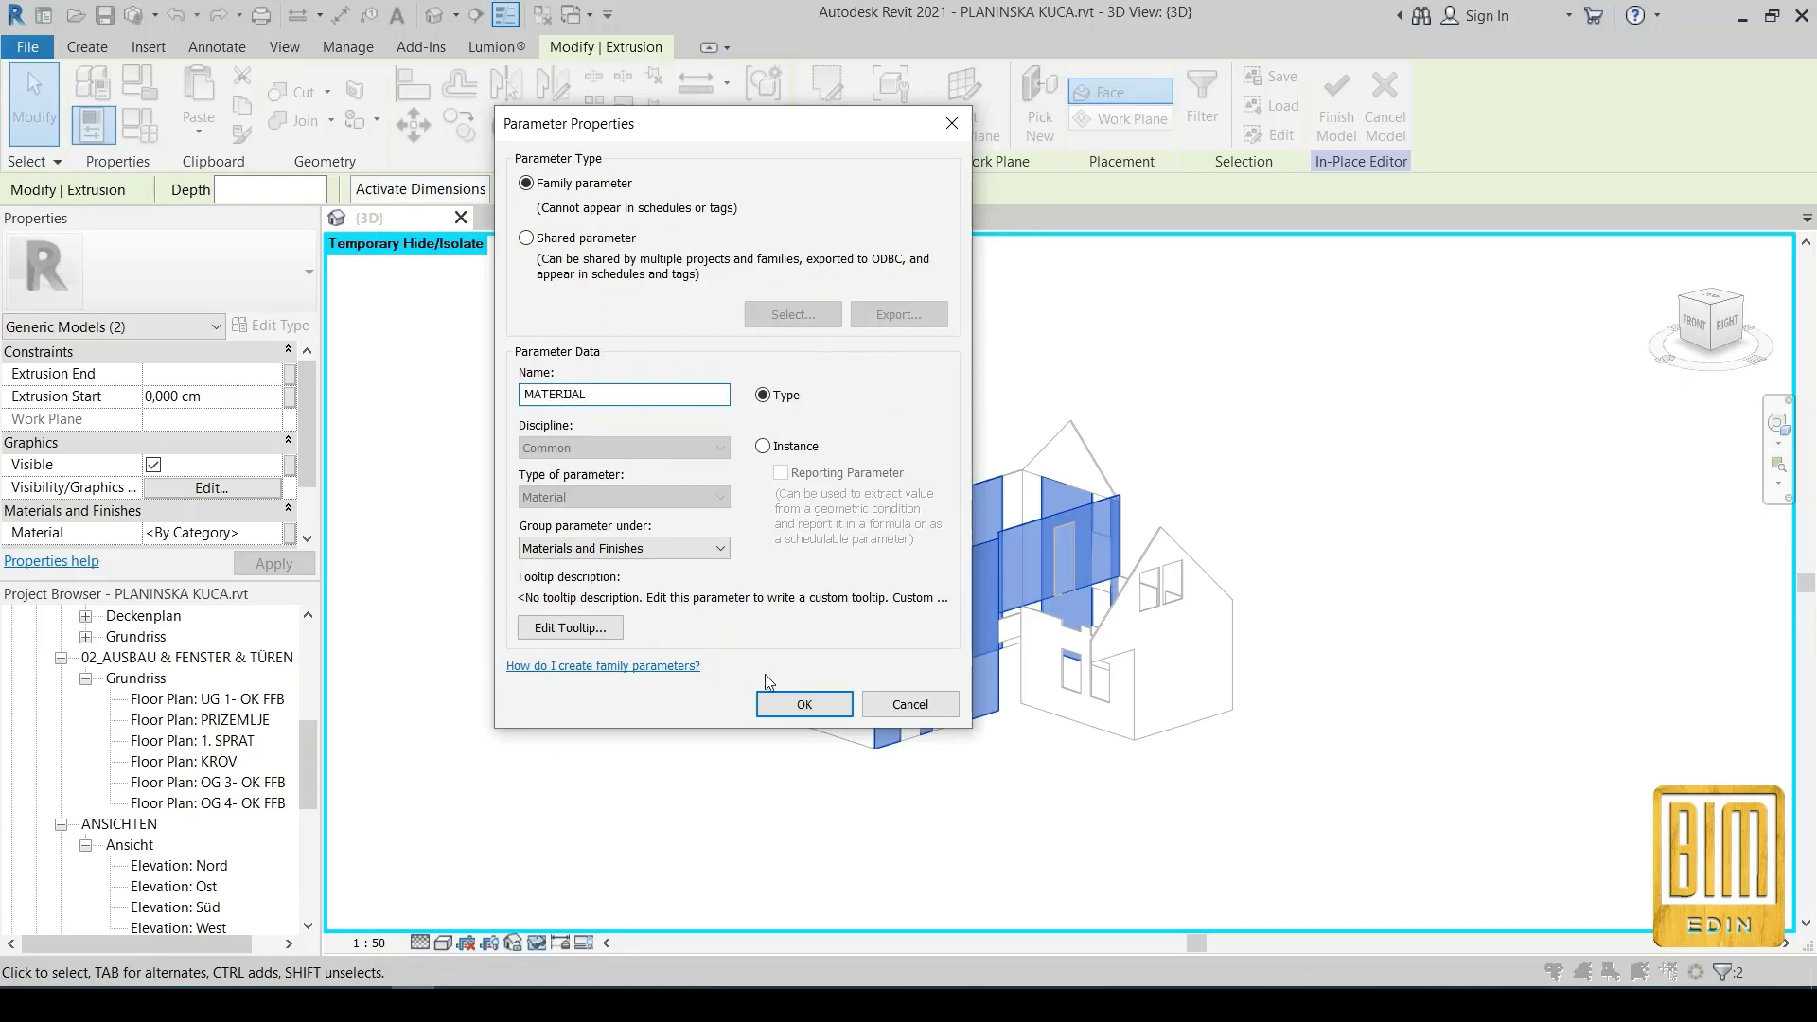
click(805, 704)
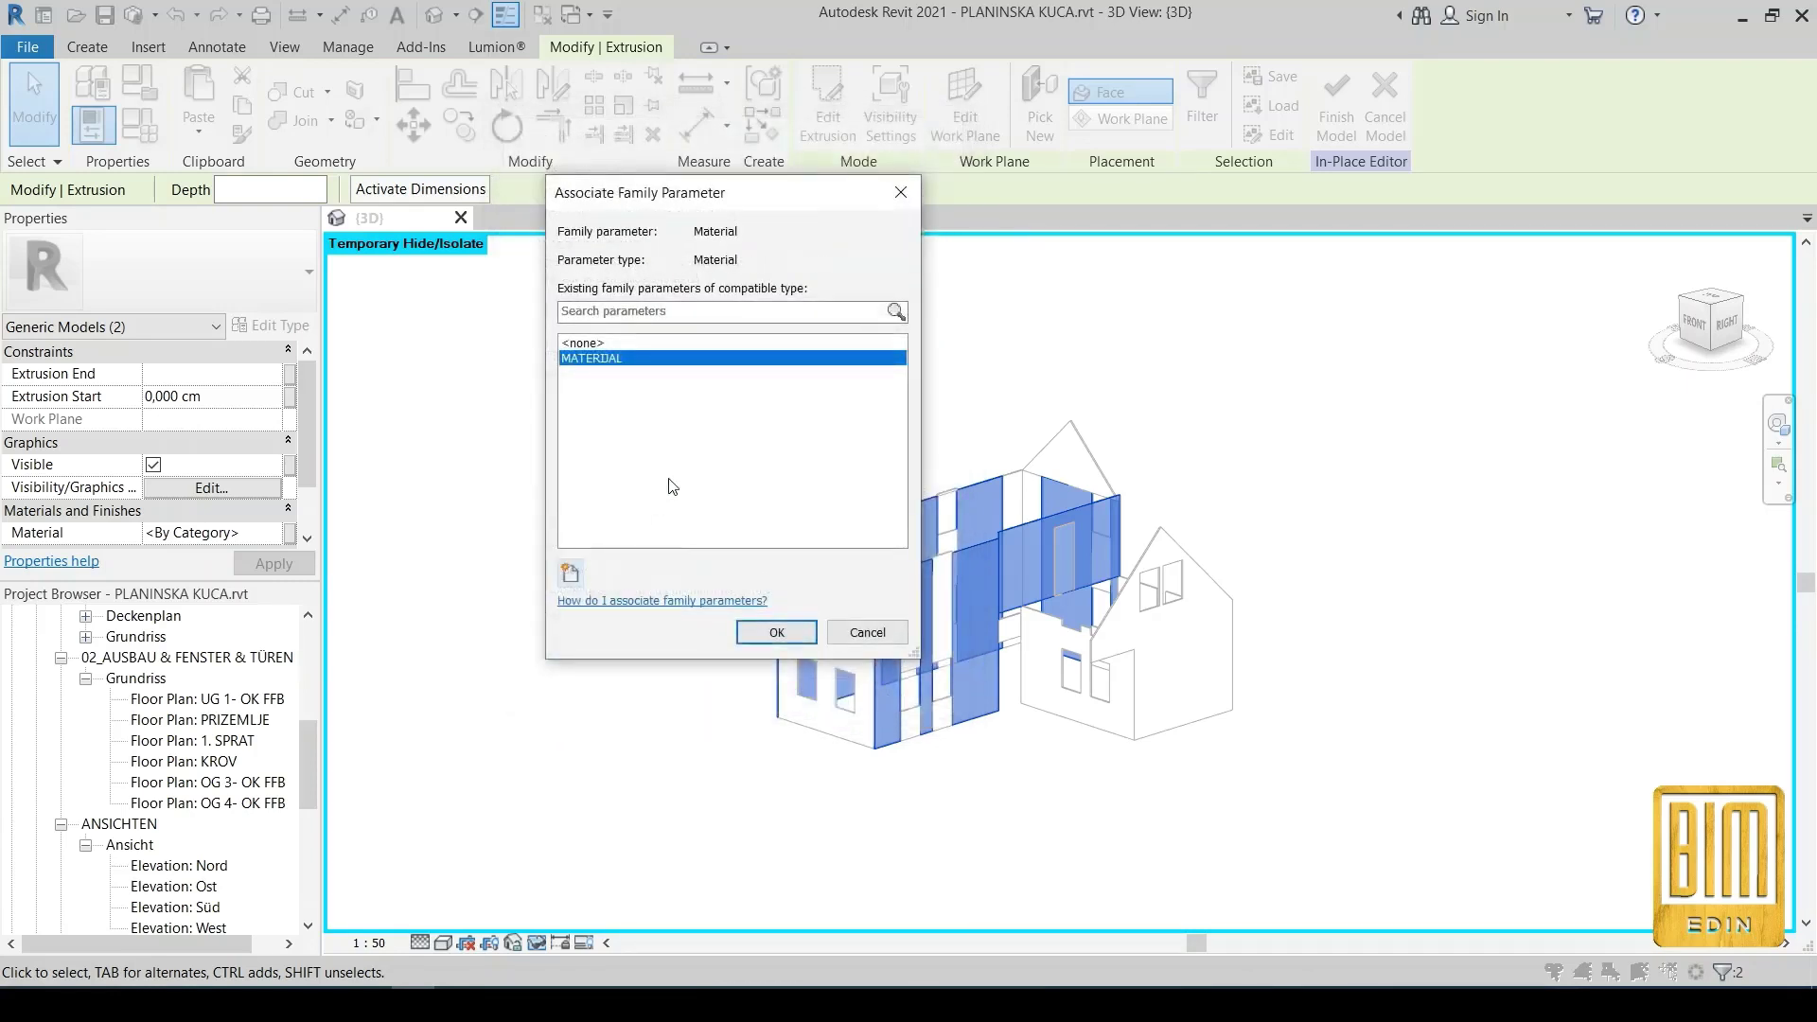
click(776, 632)
click(703, 504)
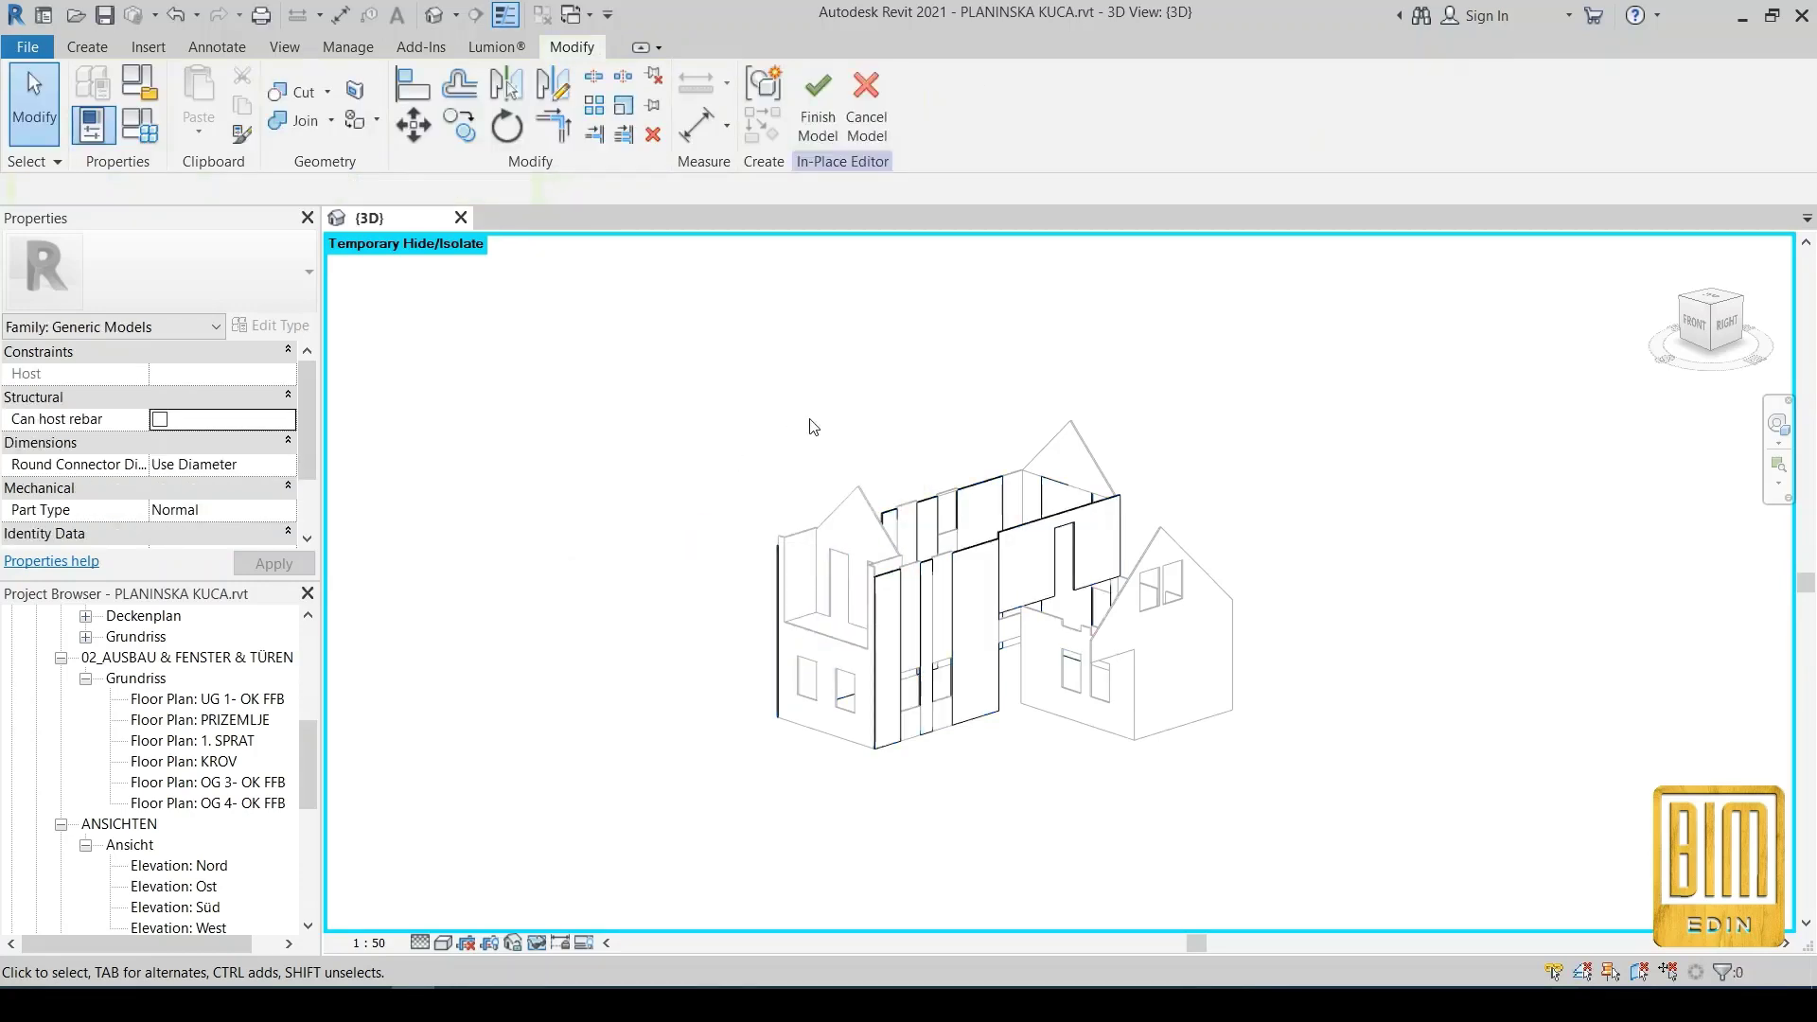
click(820, 104)
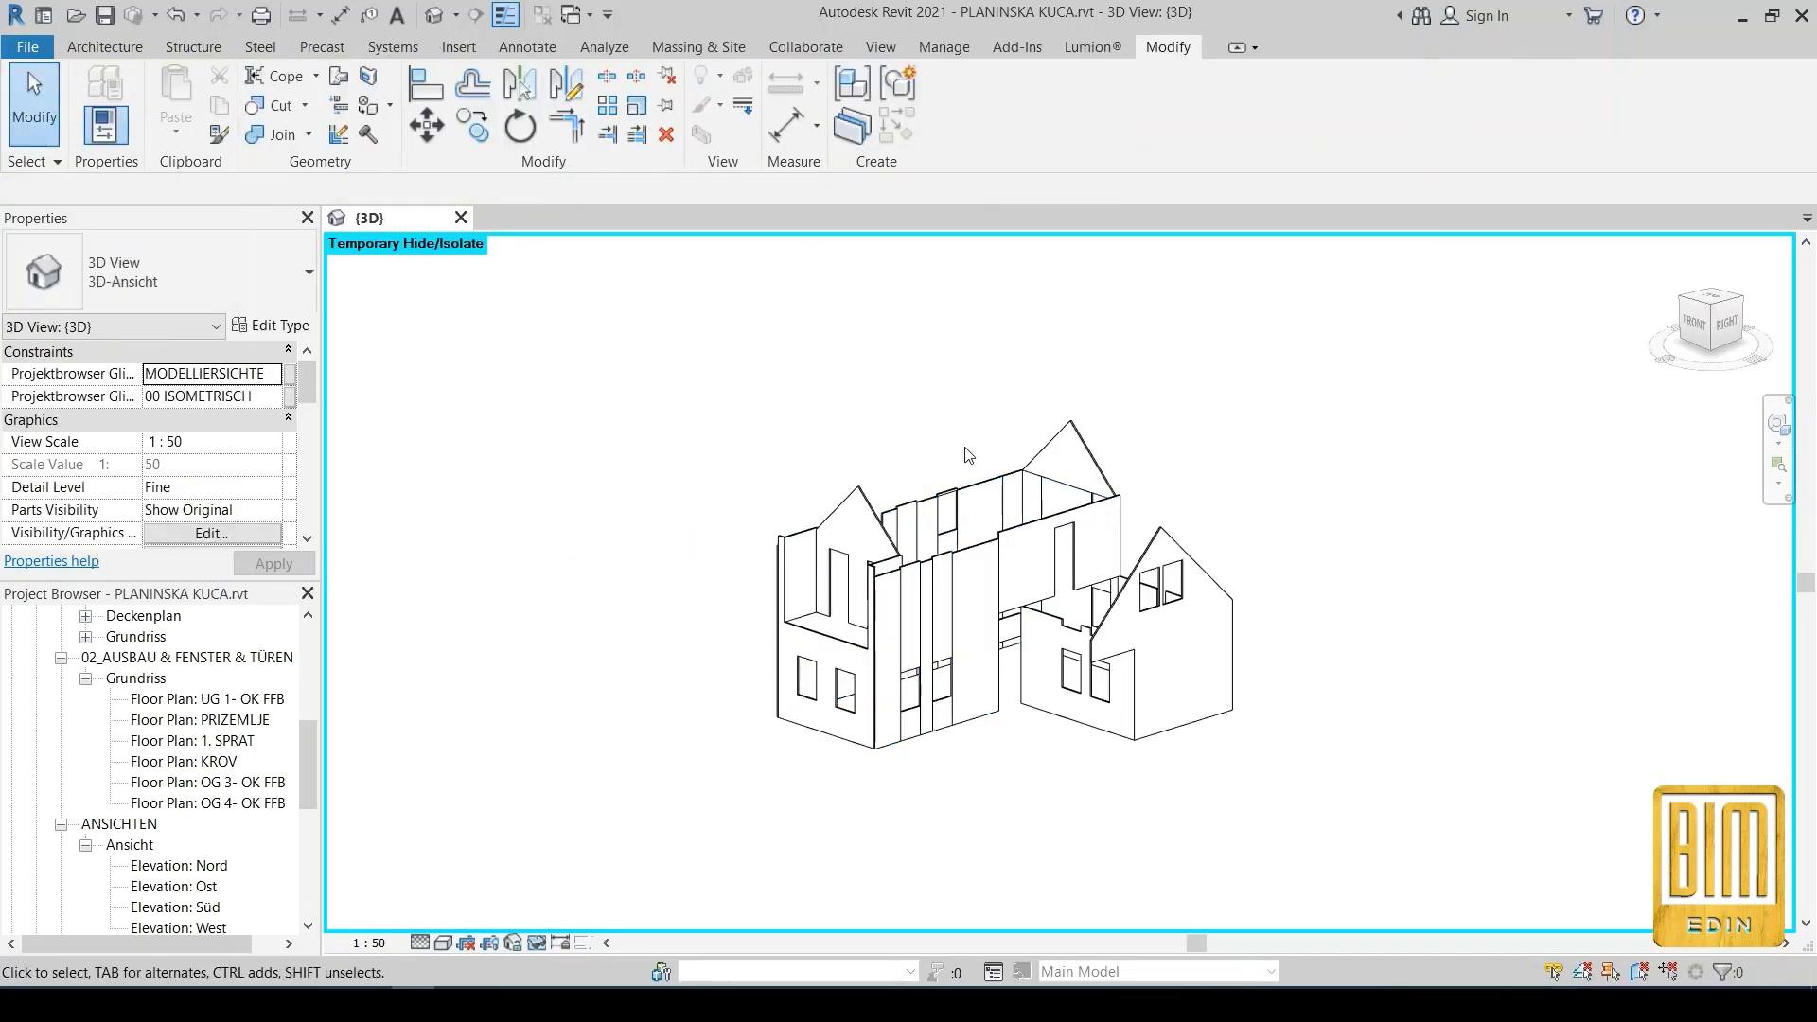
Reset the temporary hide/isolate in the 3D view and bring up the reference image 01.jpg in Photos
click(537, 943)
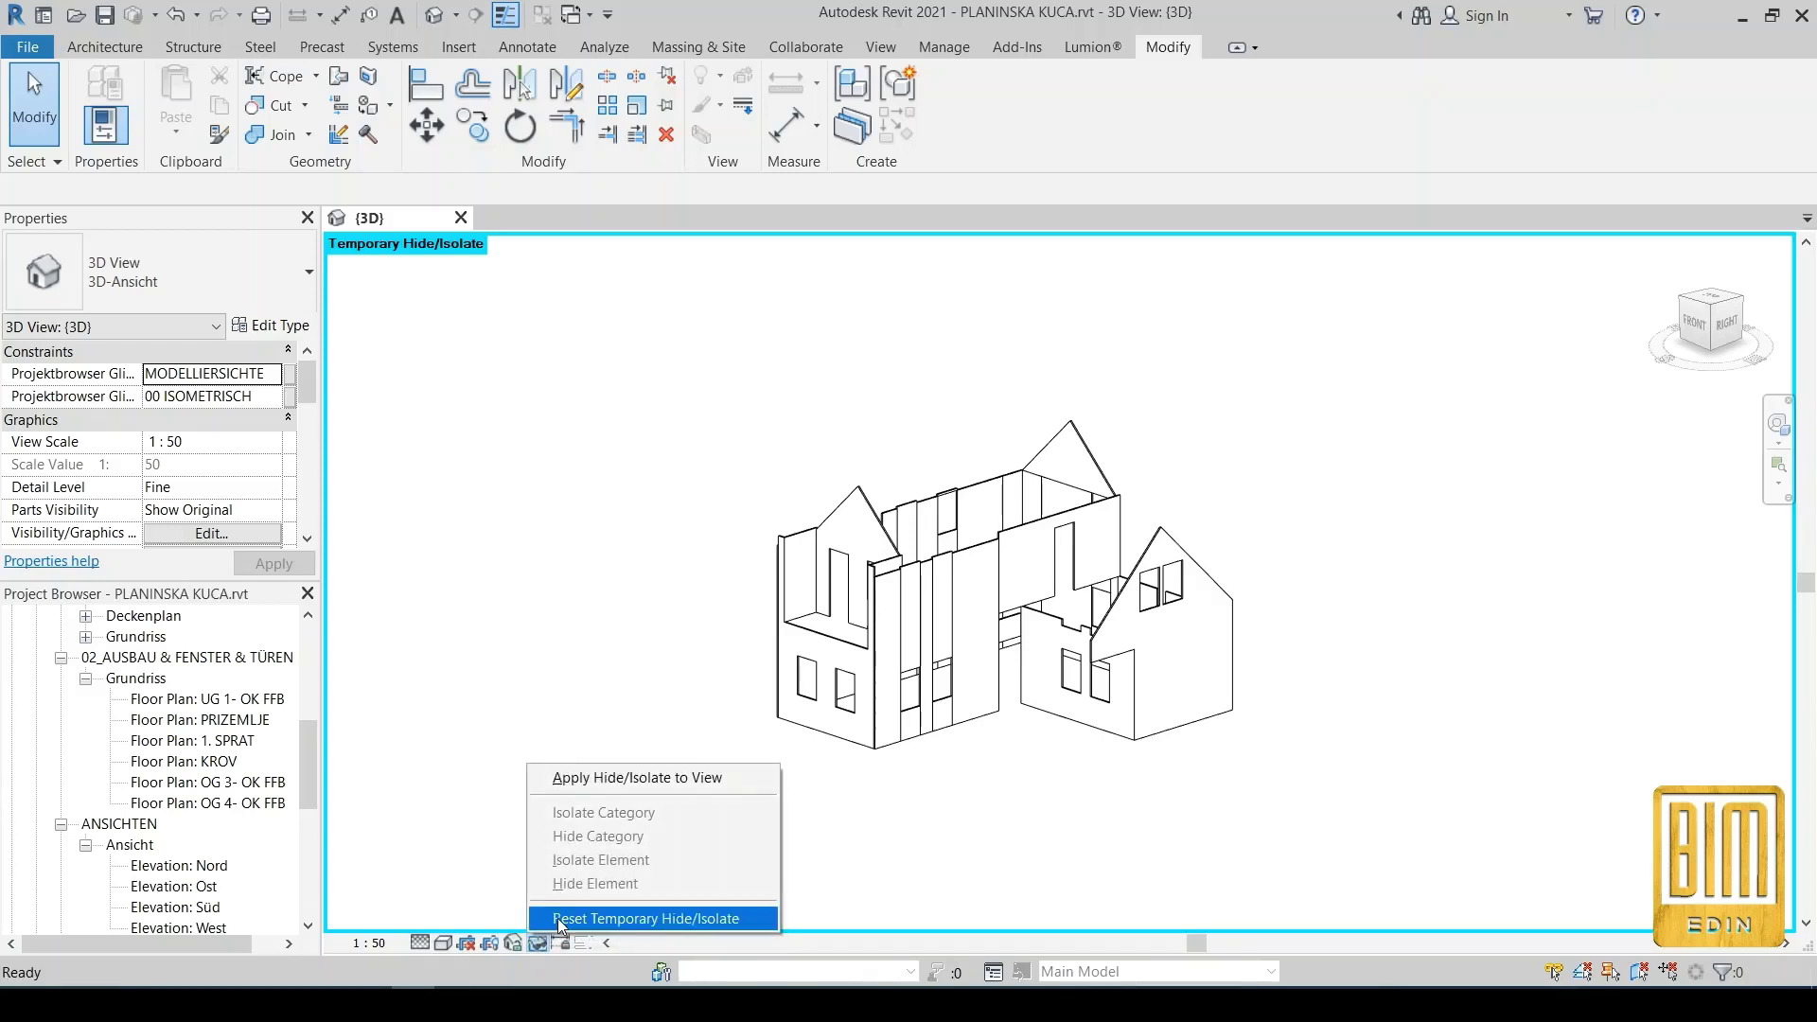
click(561, 918)
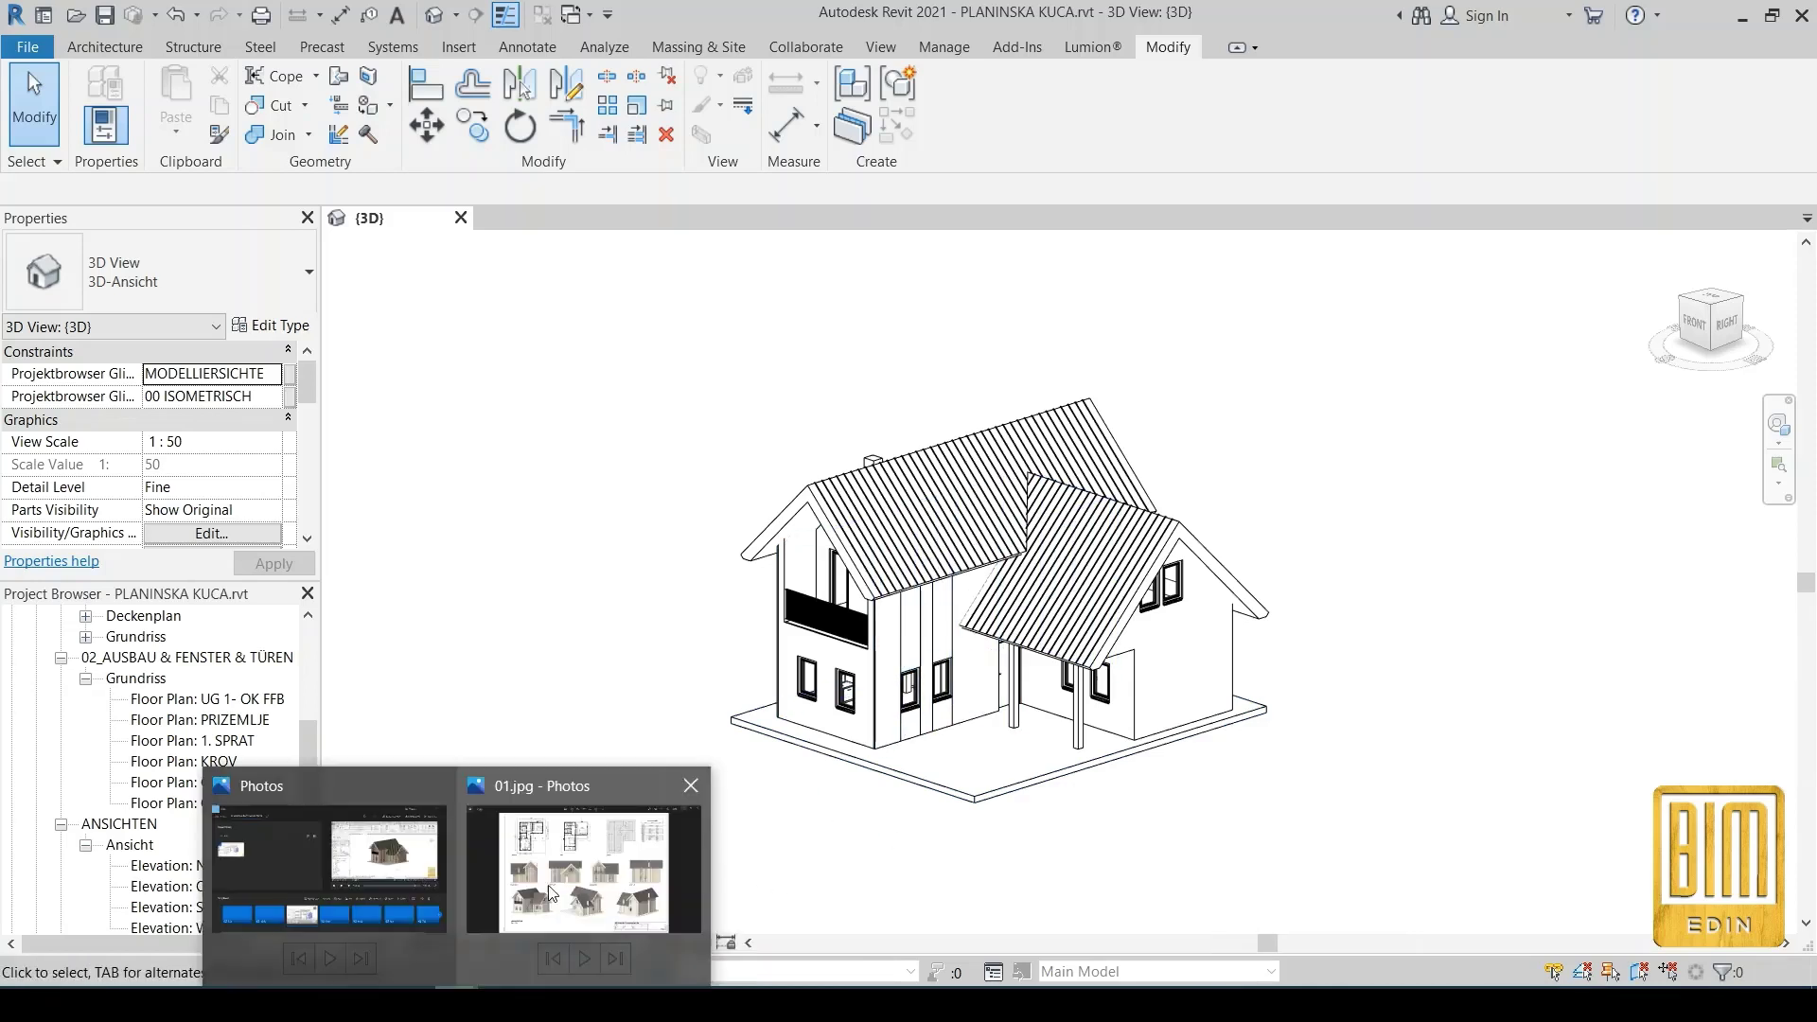
click(617, 851)
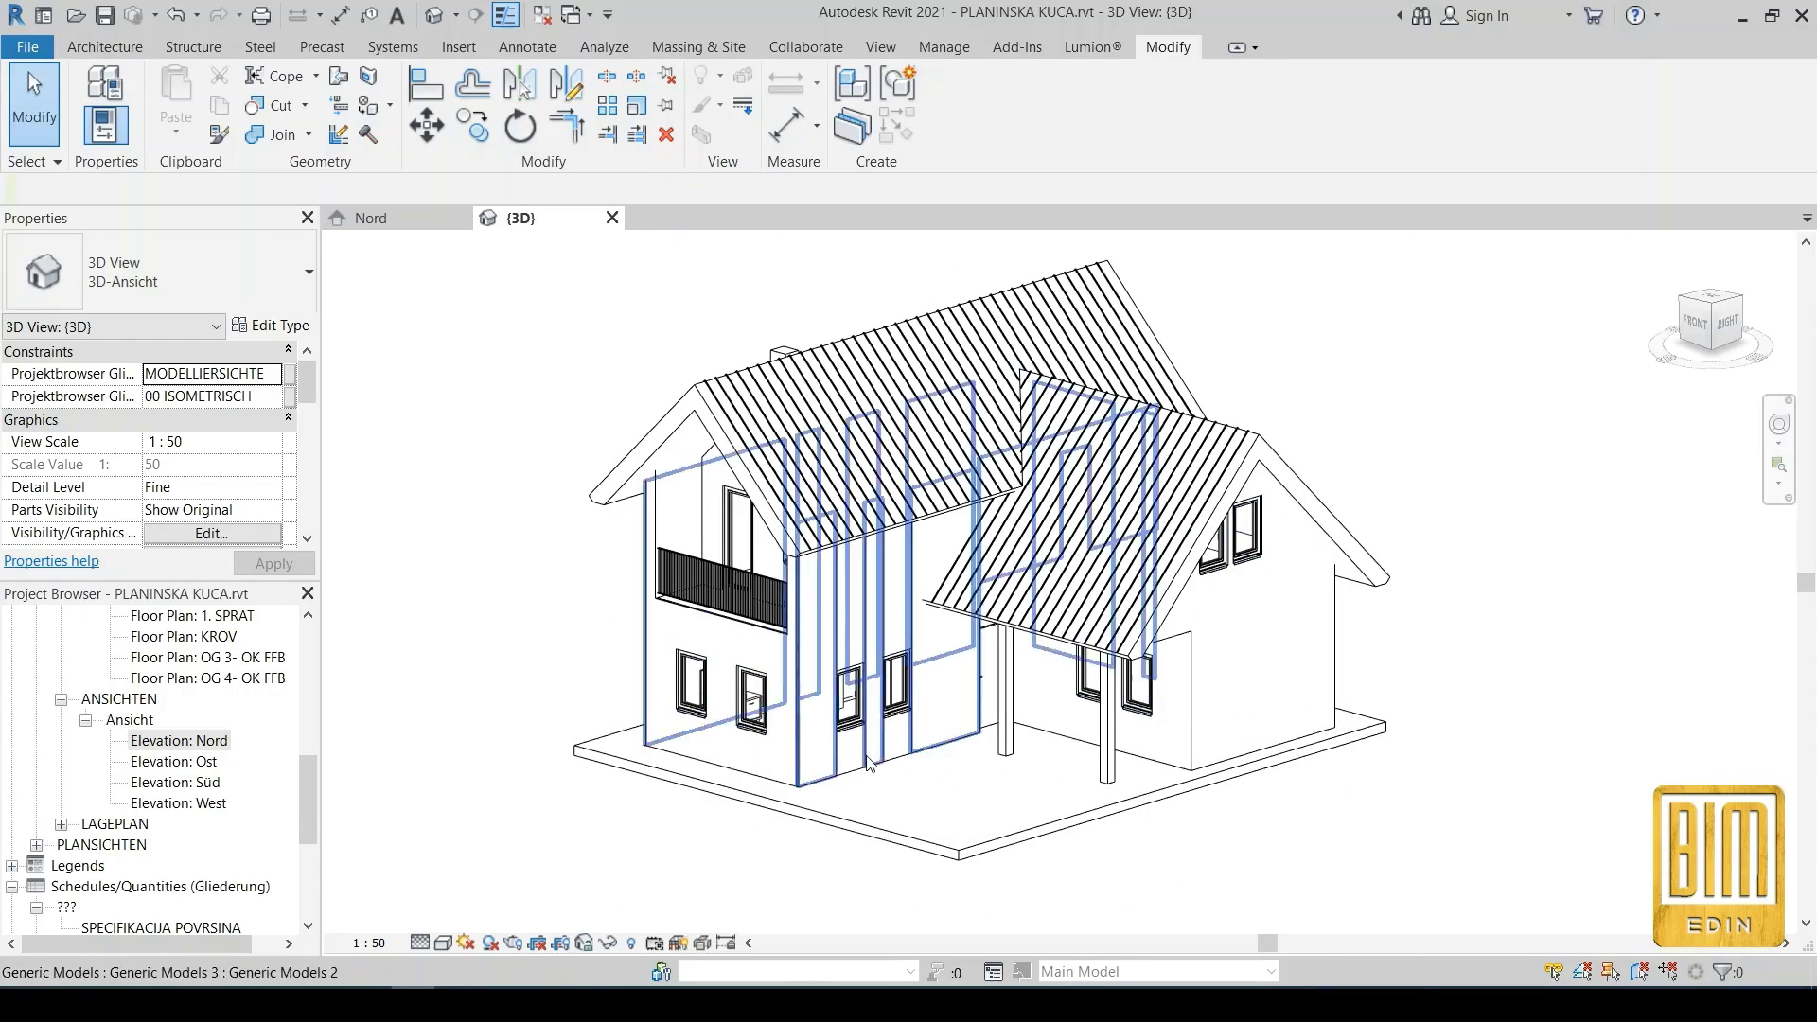
Select the Generic Models 2 cladding and create a new material while choosing its MATERIJAL value
scroll(866, 757, up, 2)
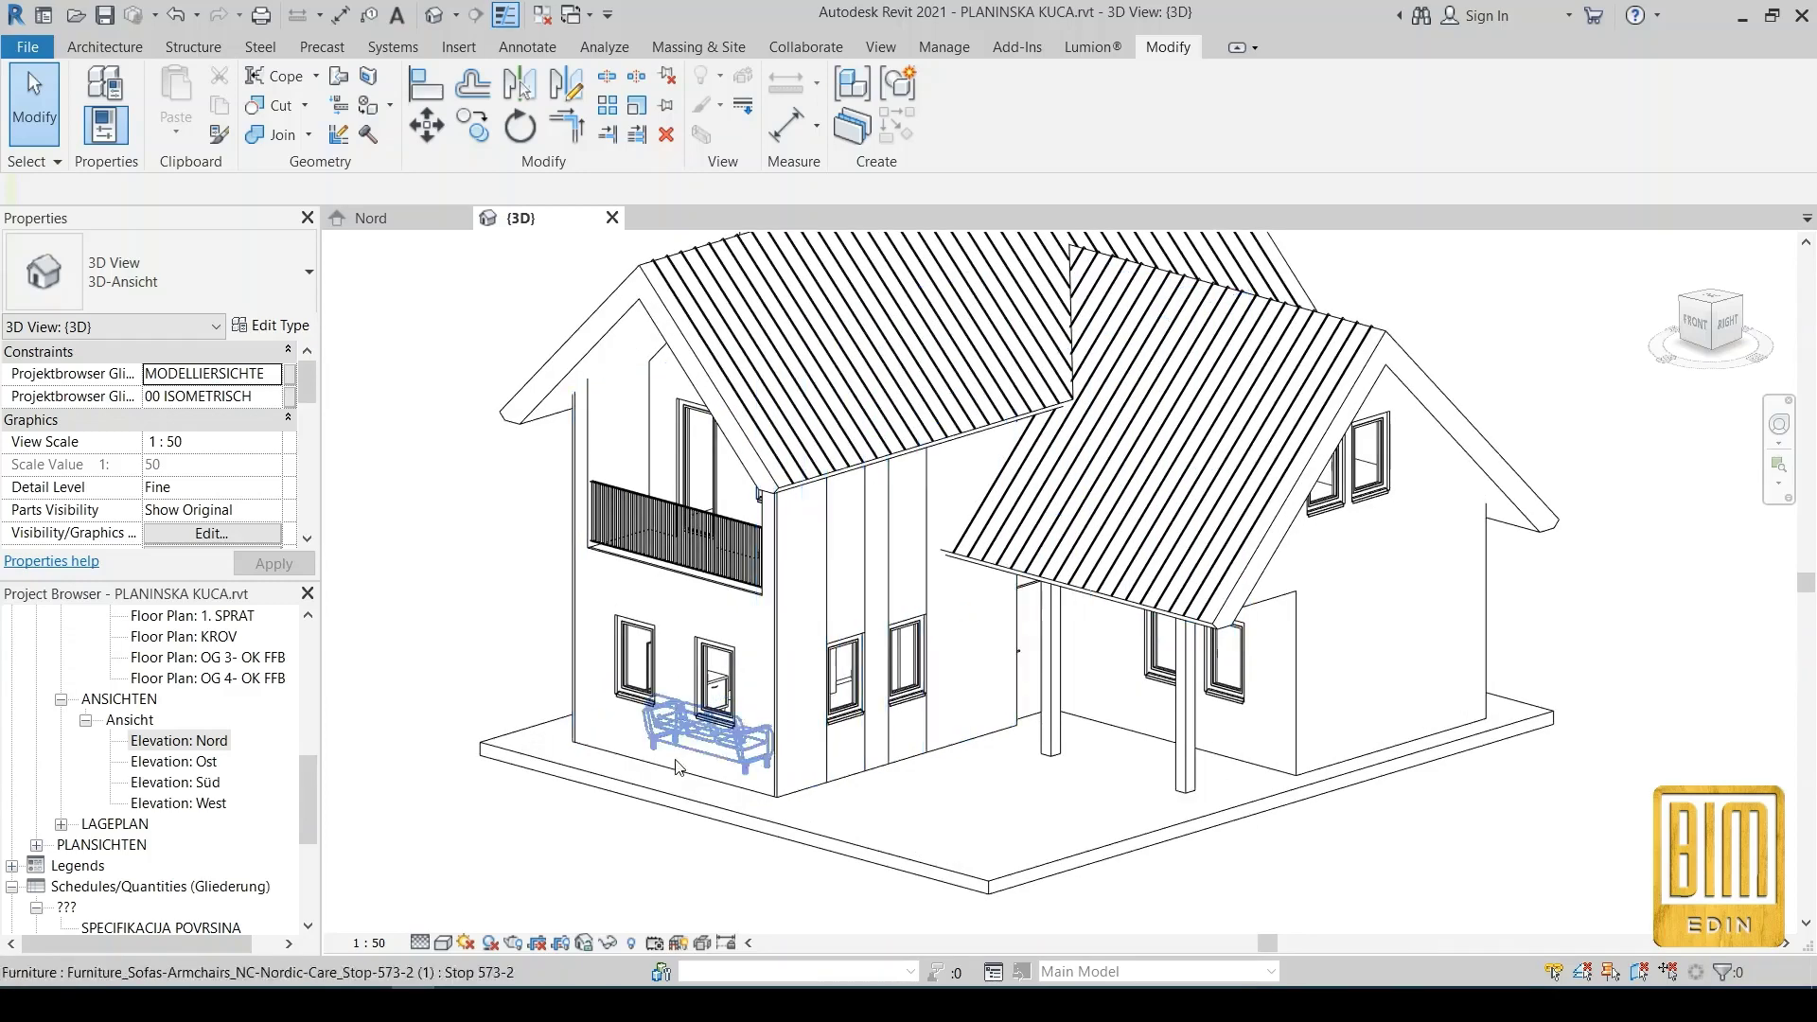
click(593, 750)
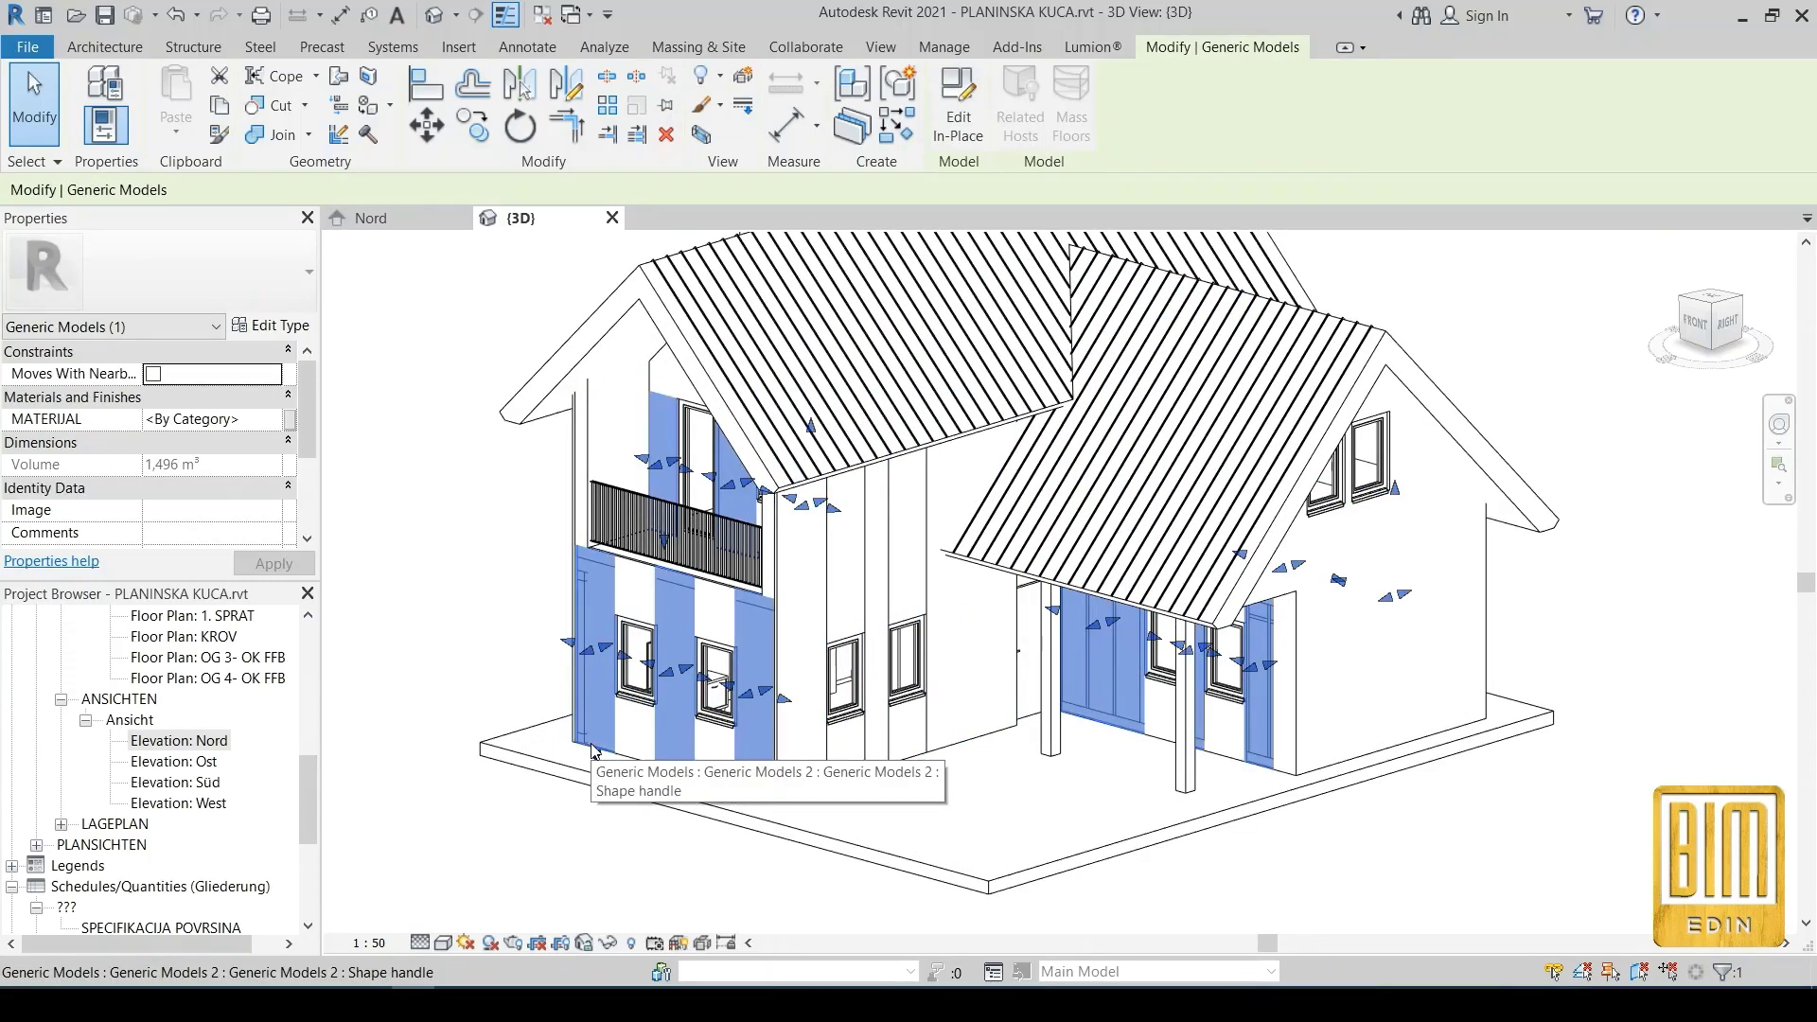
click(287, 420)
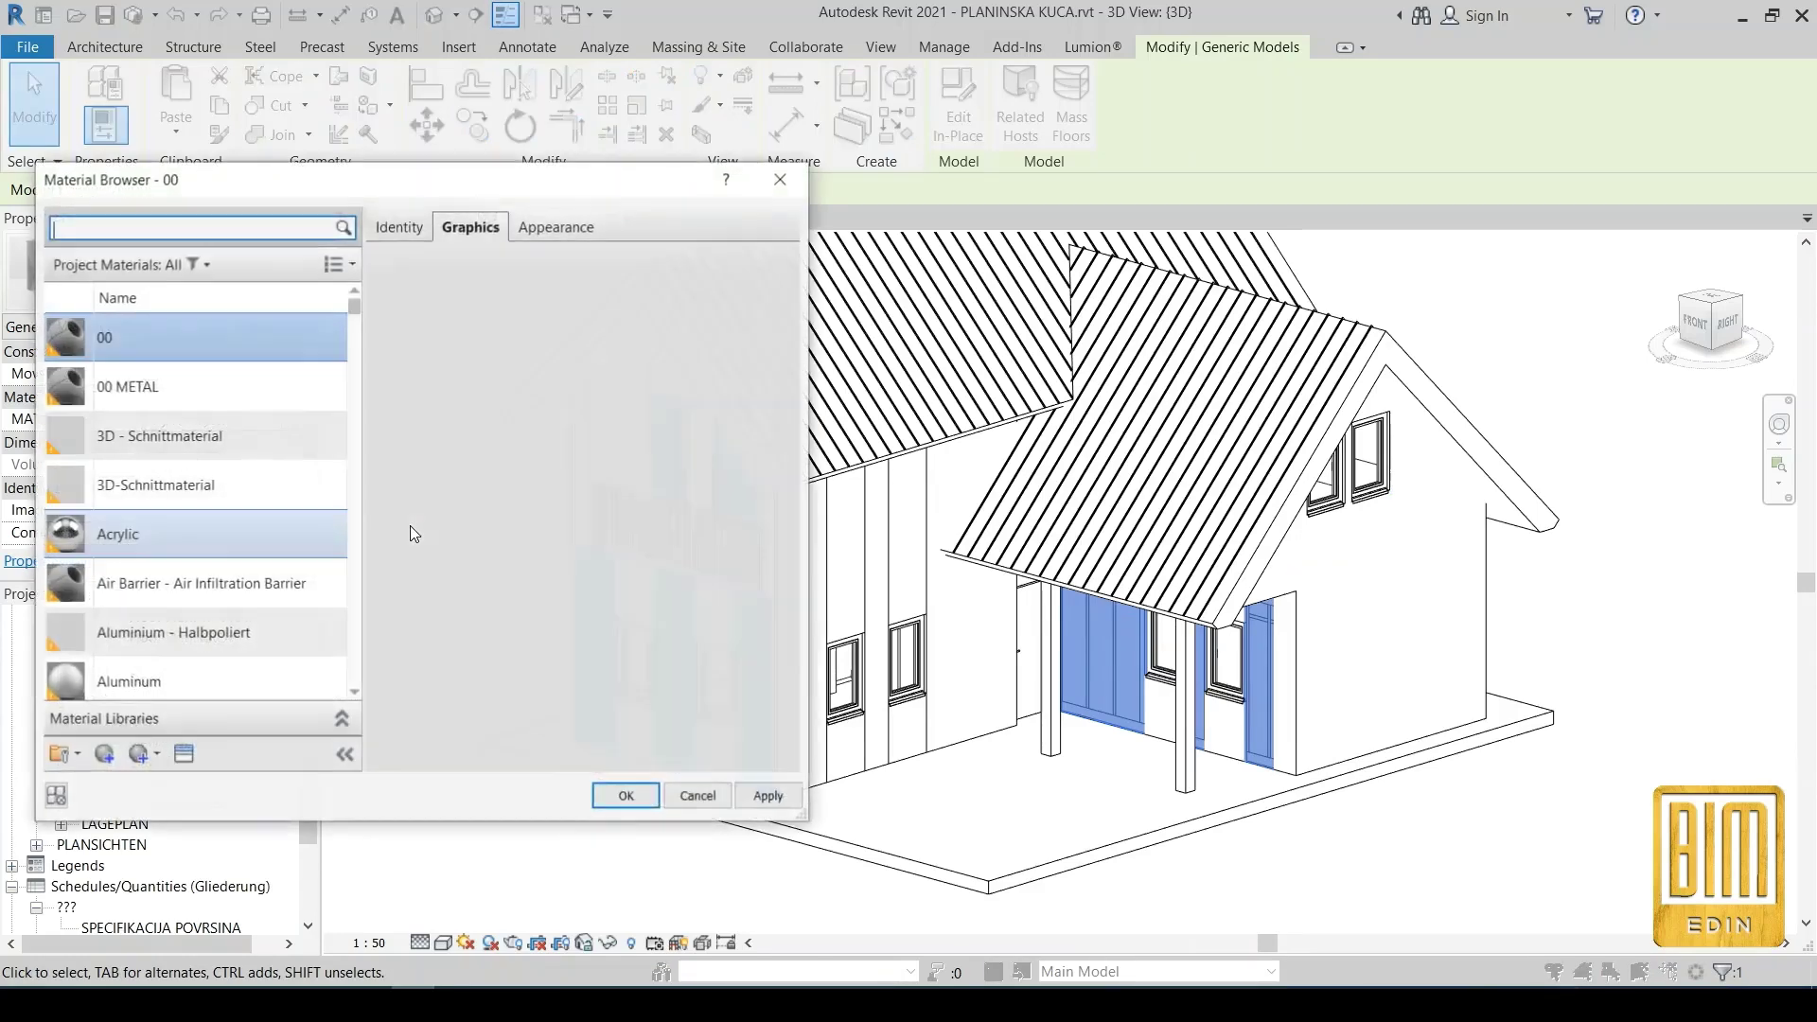
click(106, 755)
click(144, 786)
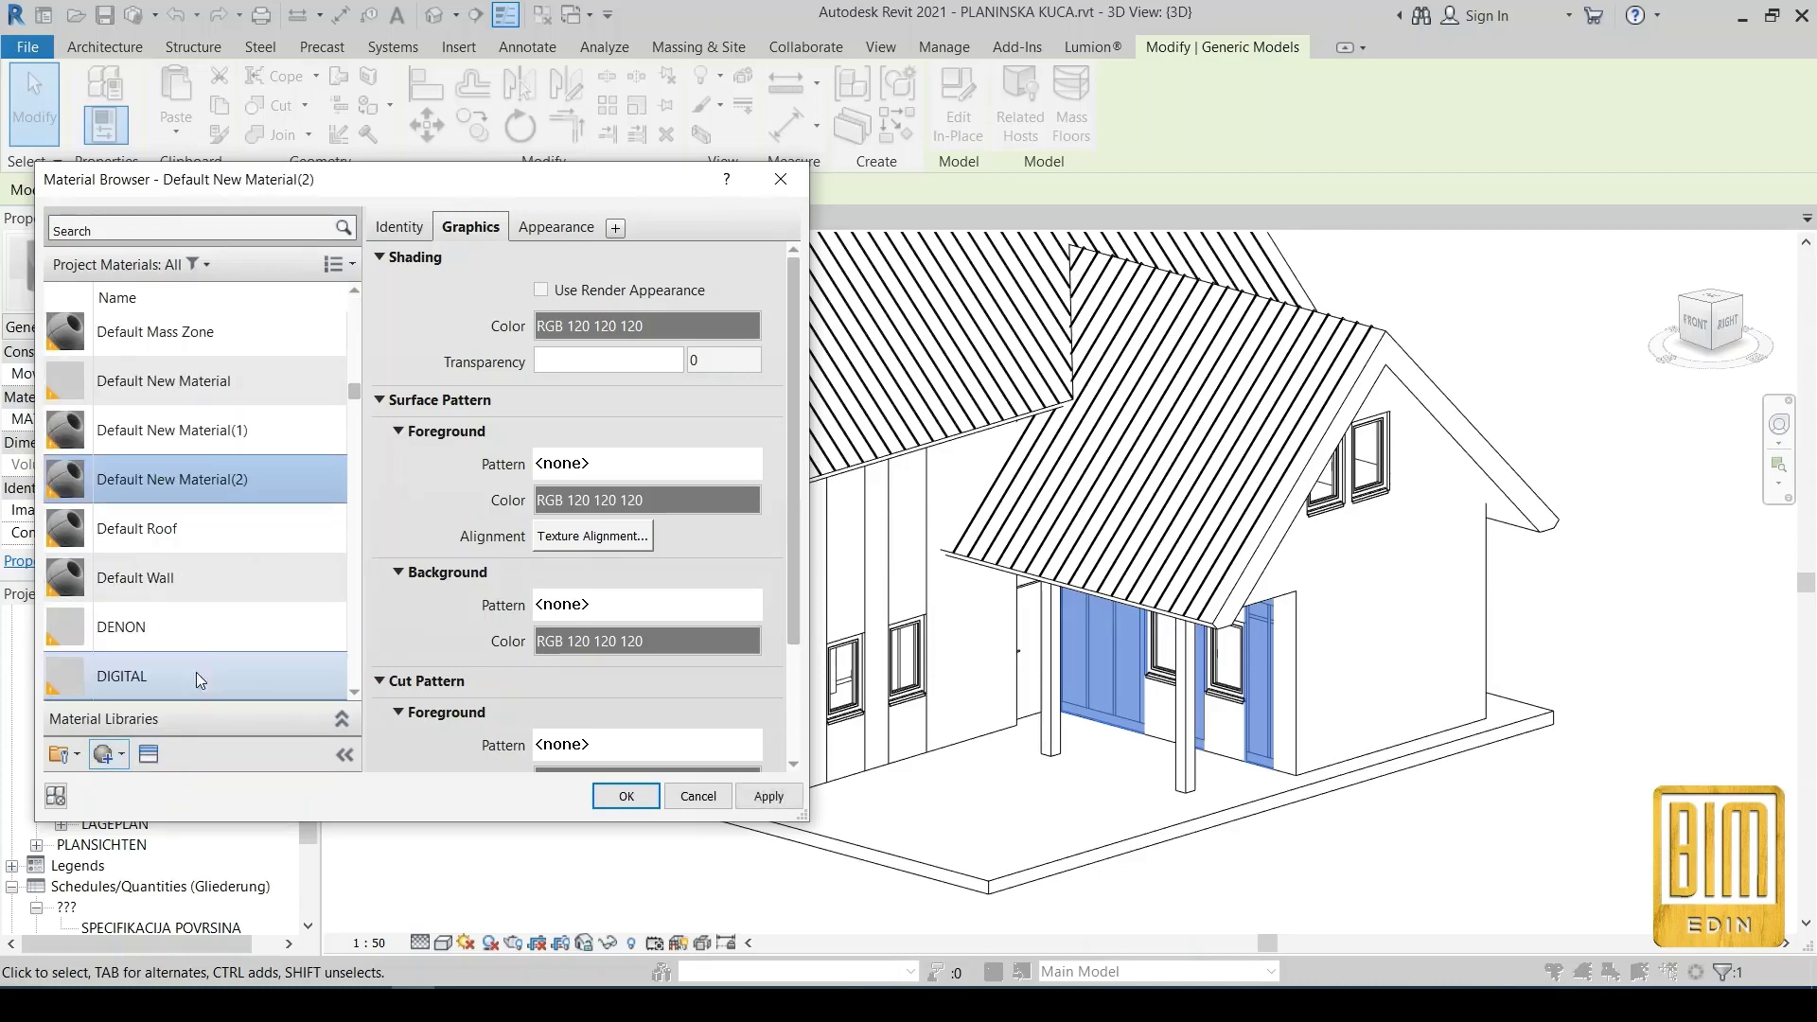
Rename the newly created material as 00 VERTIKANLA TEXTURA
right_click(196, 481)
click(249, 556)
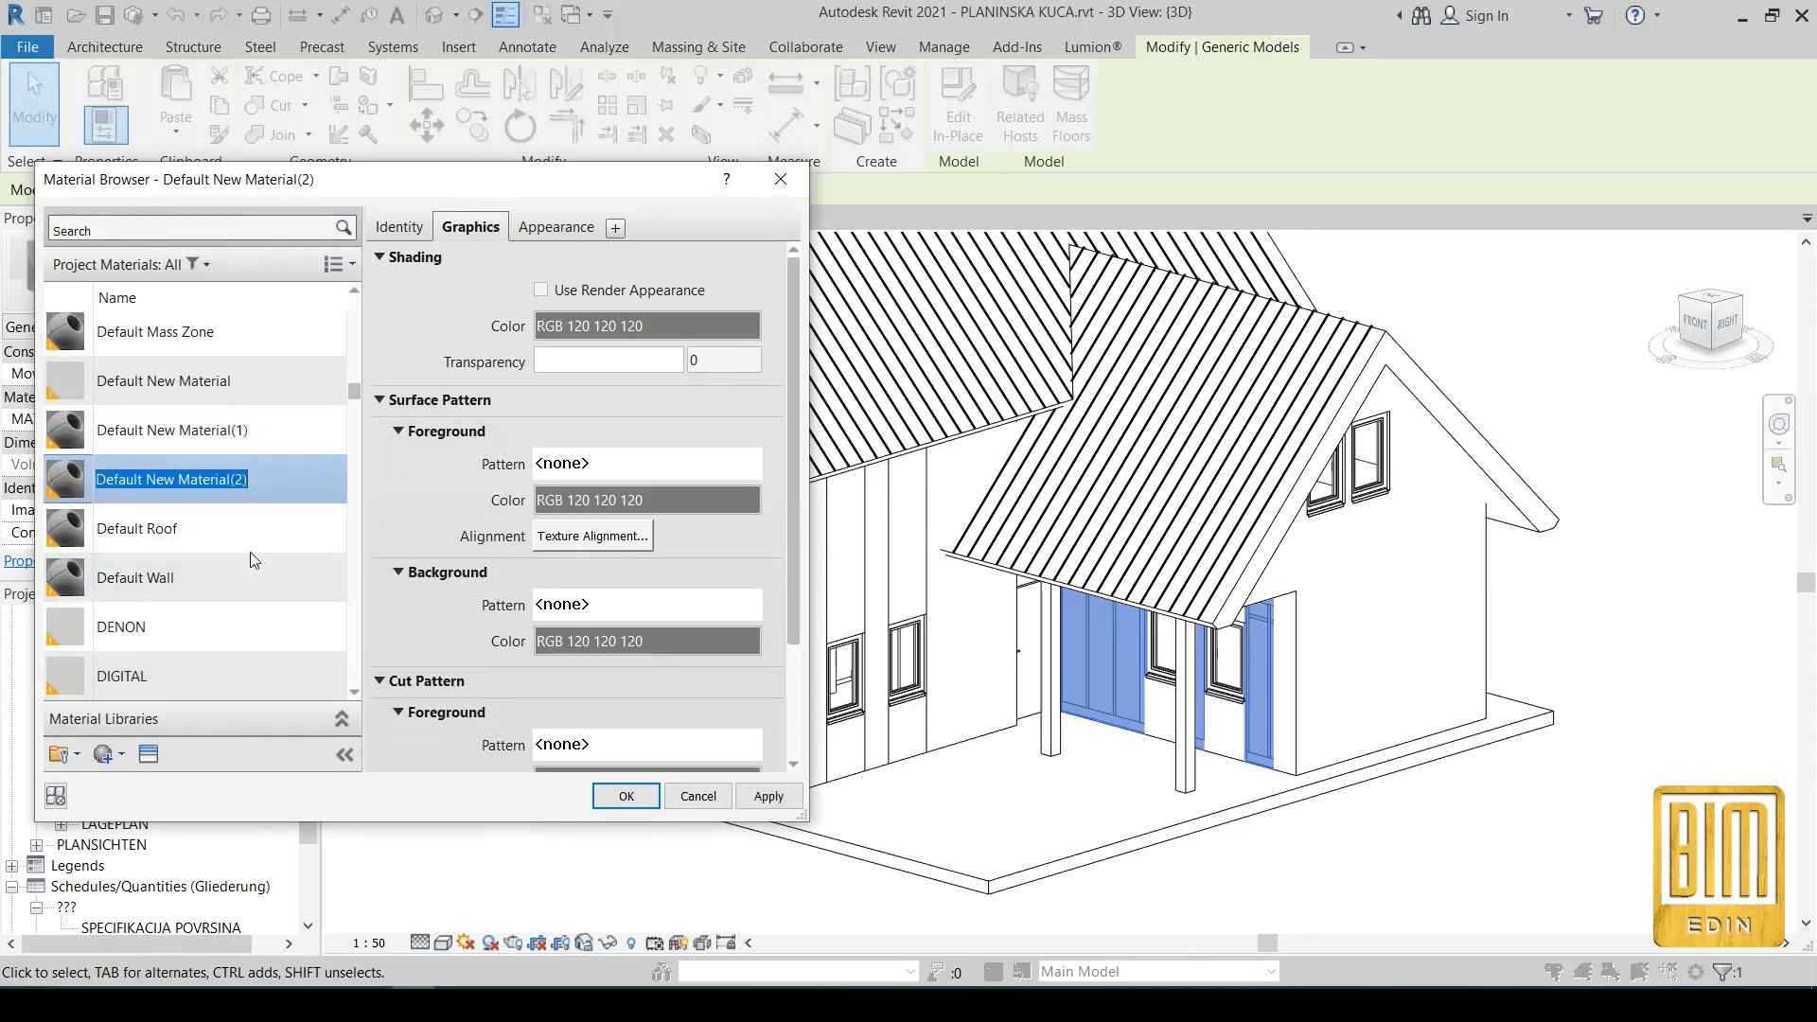
text(VERTI)
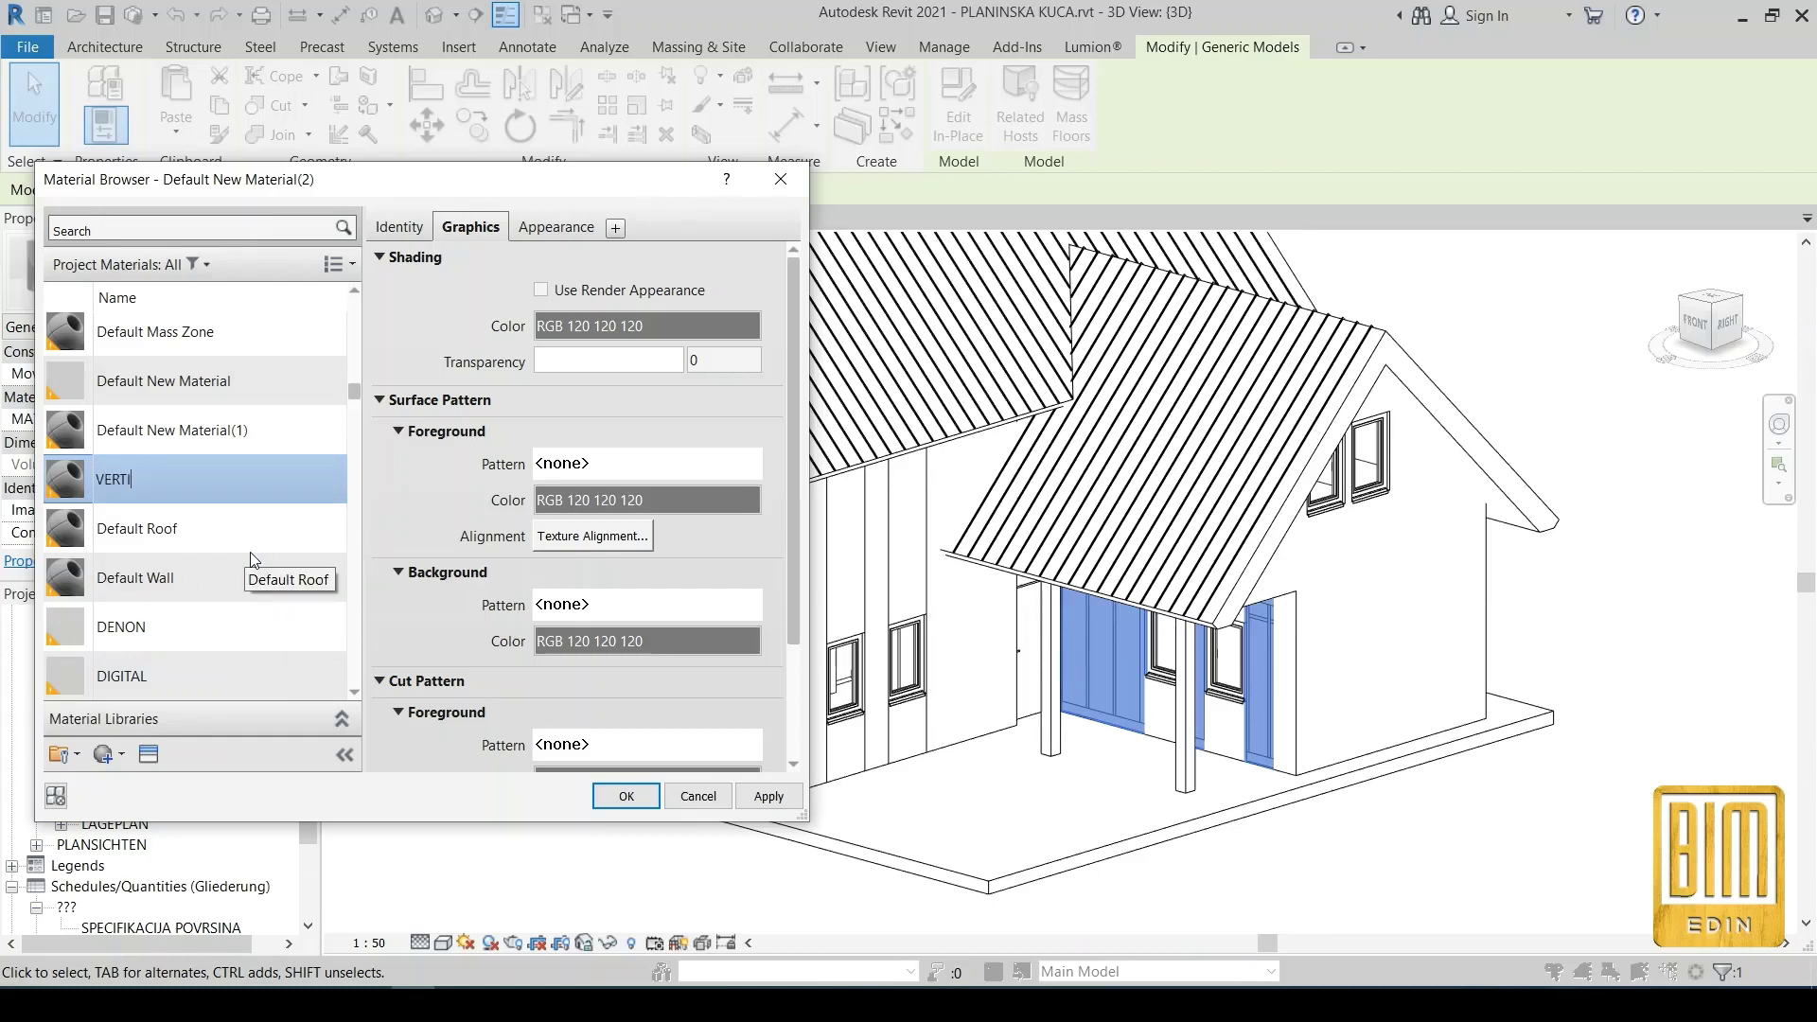
key(Return)
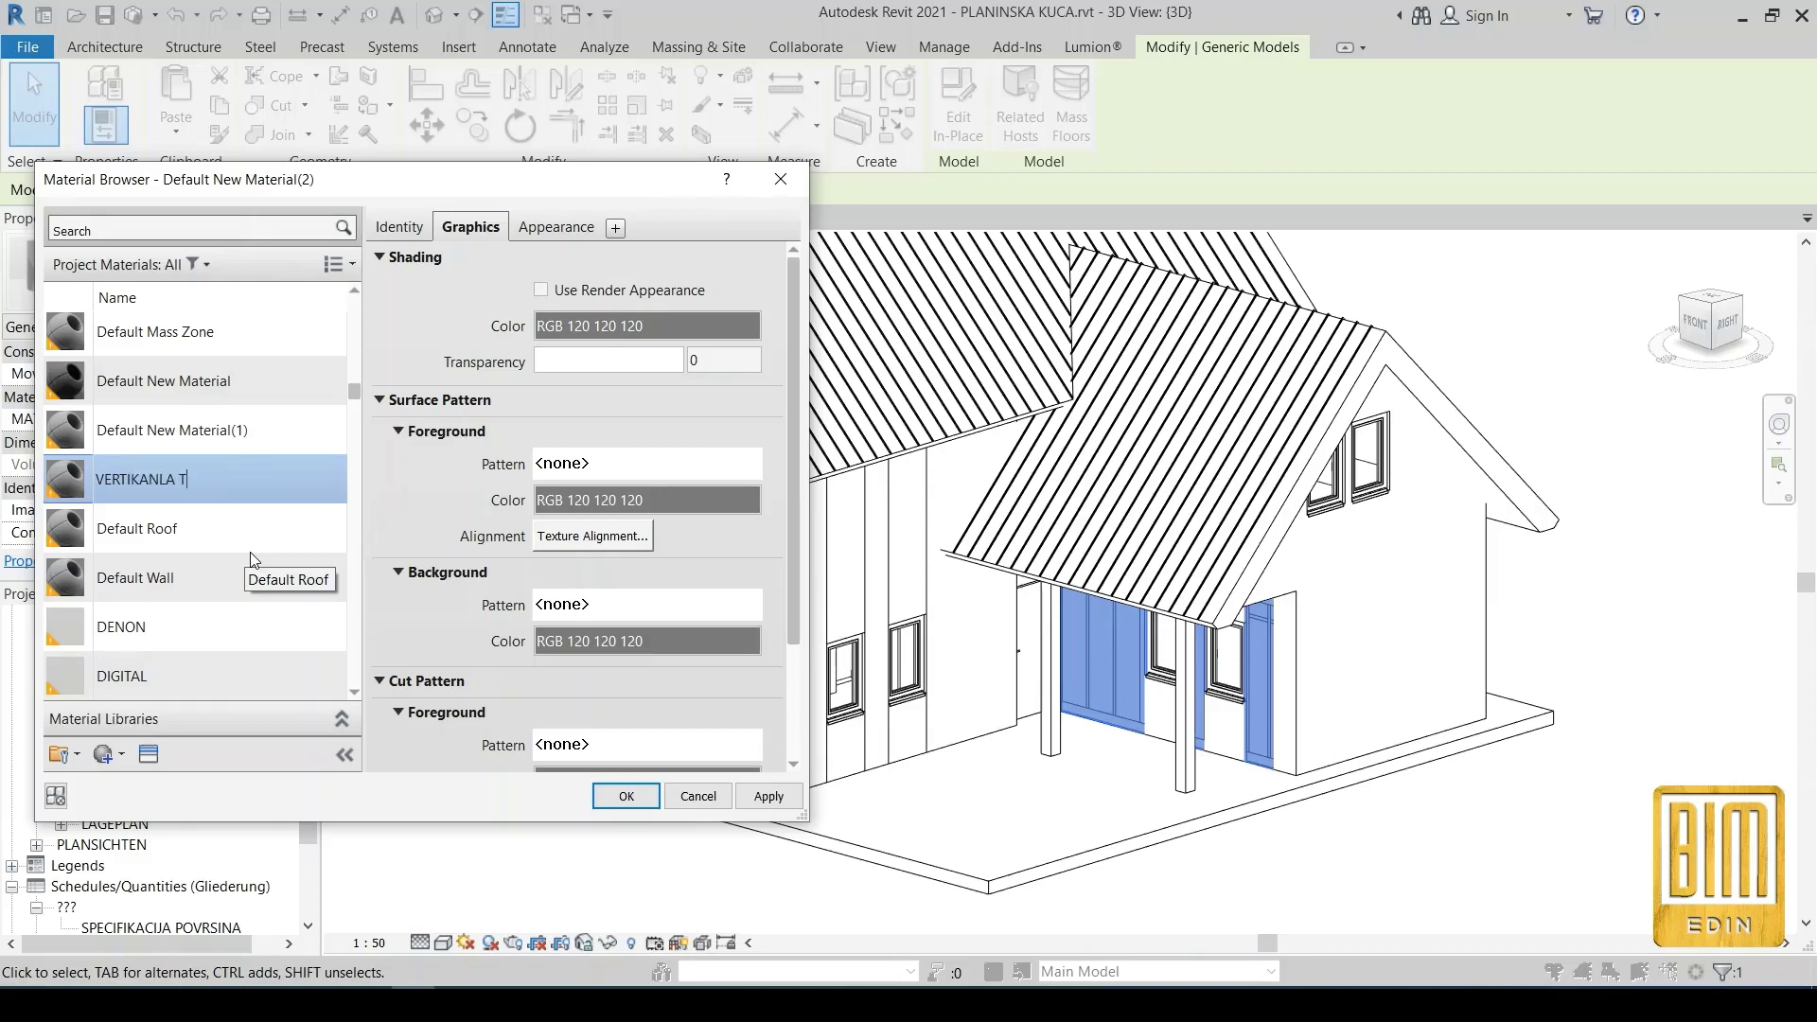
text(XA)
text(TURA)
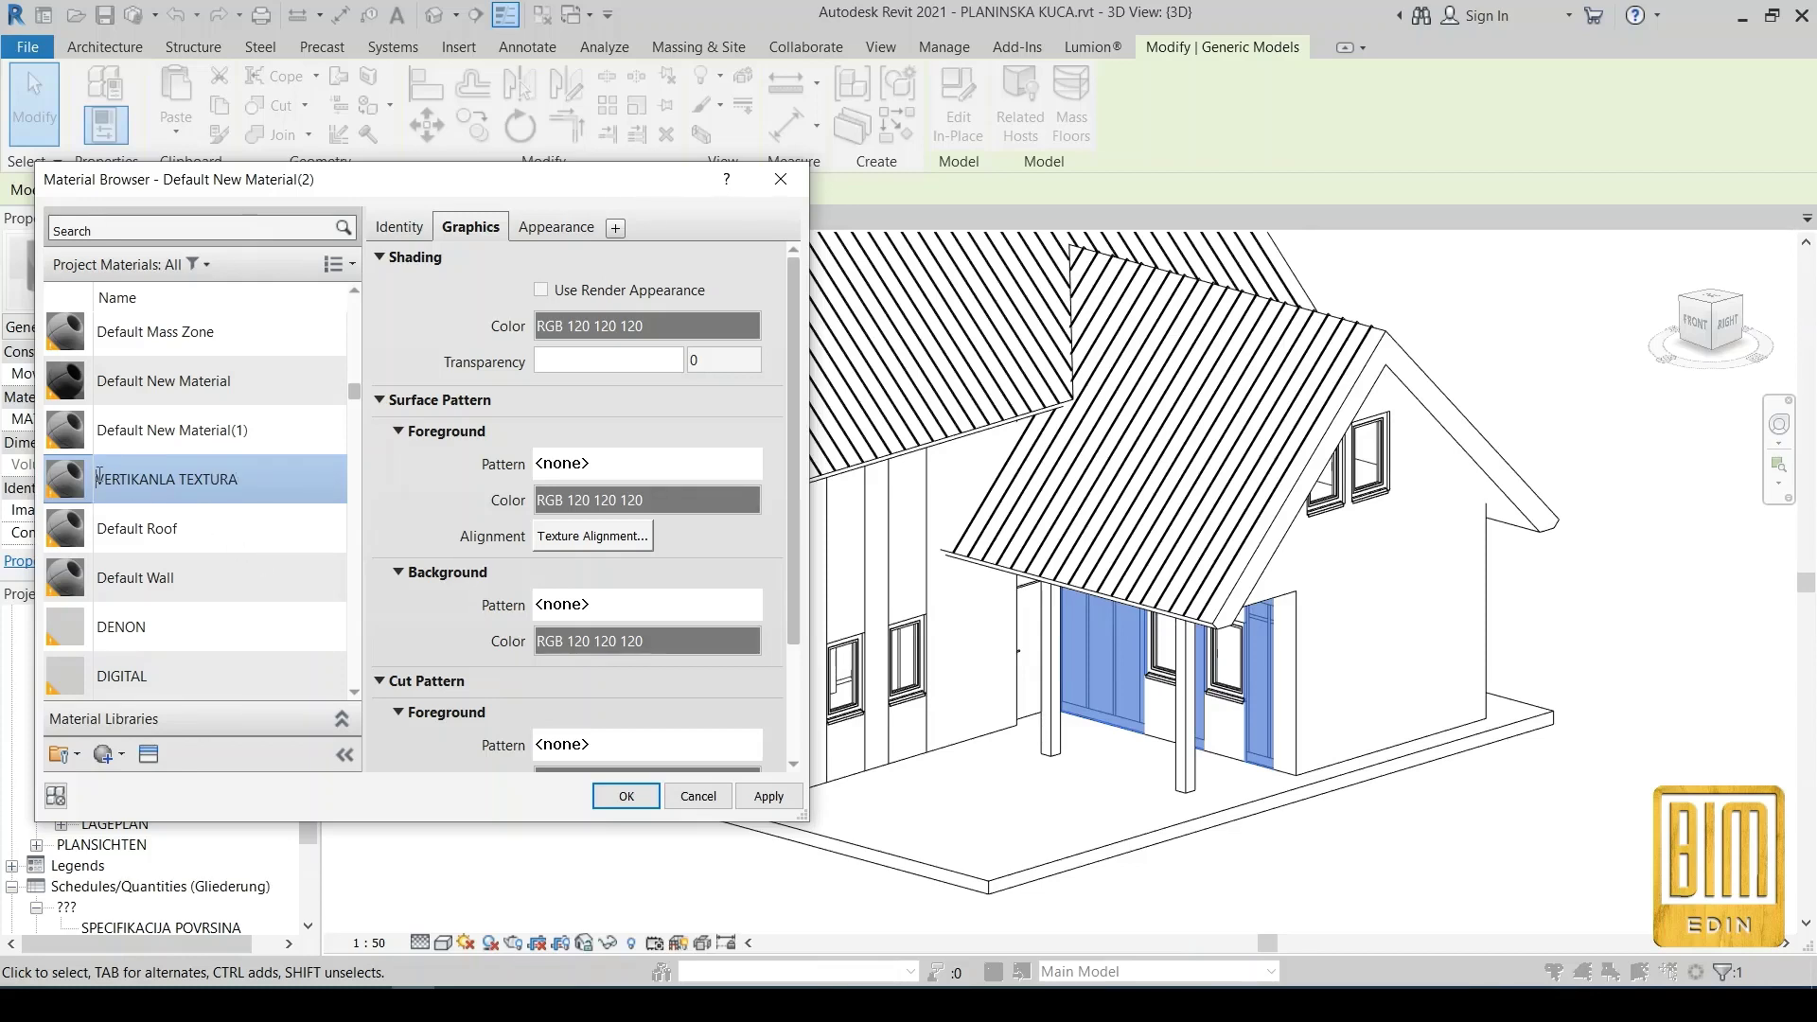
text(00)
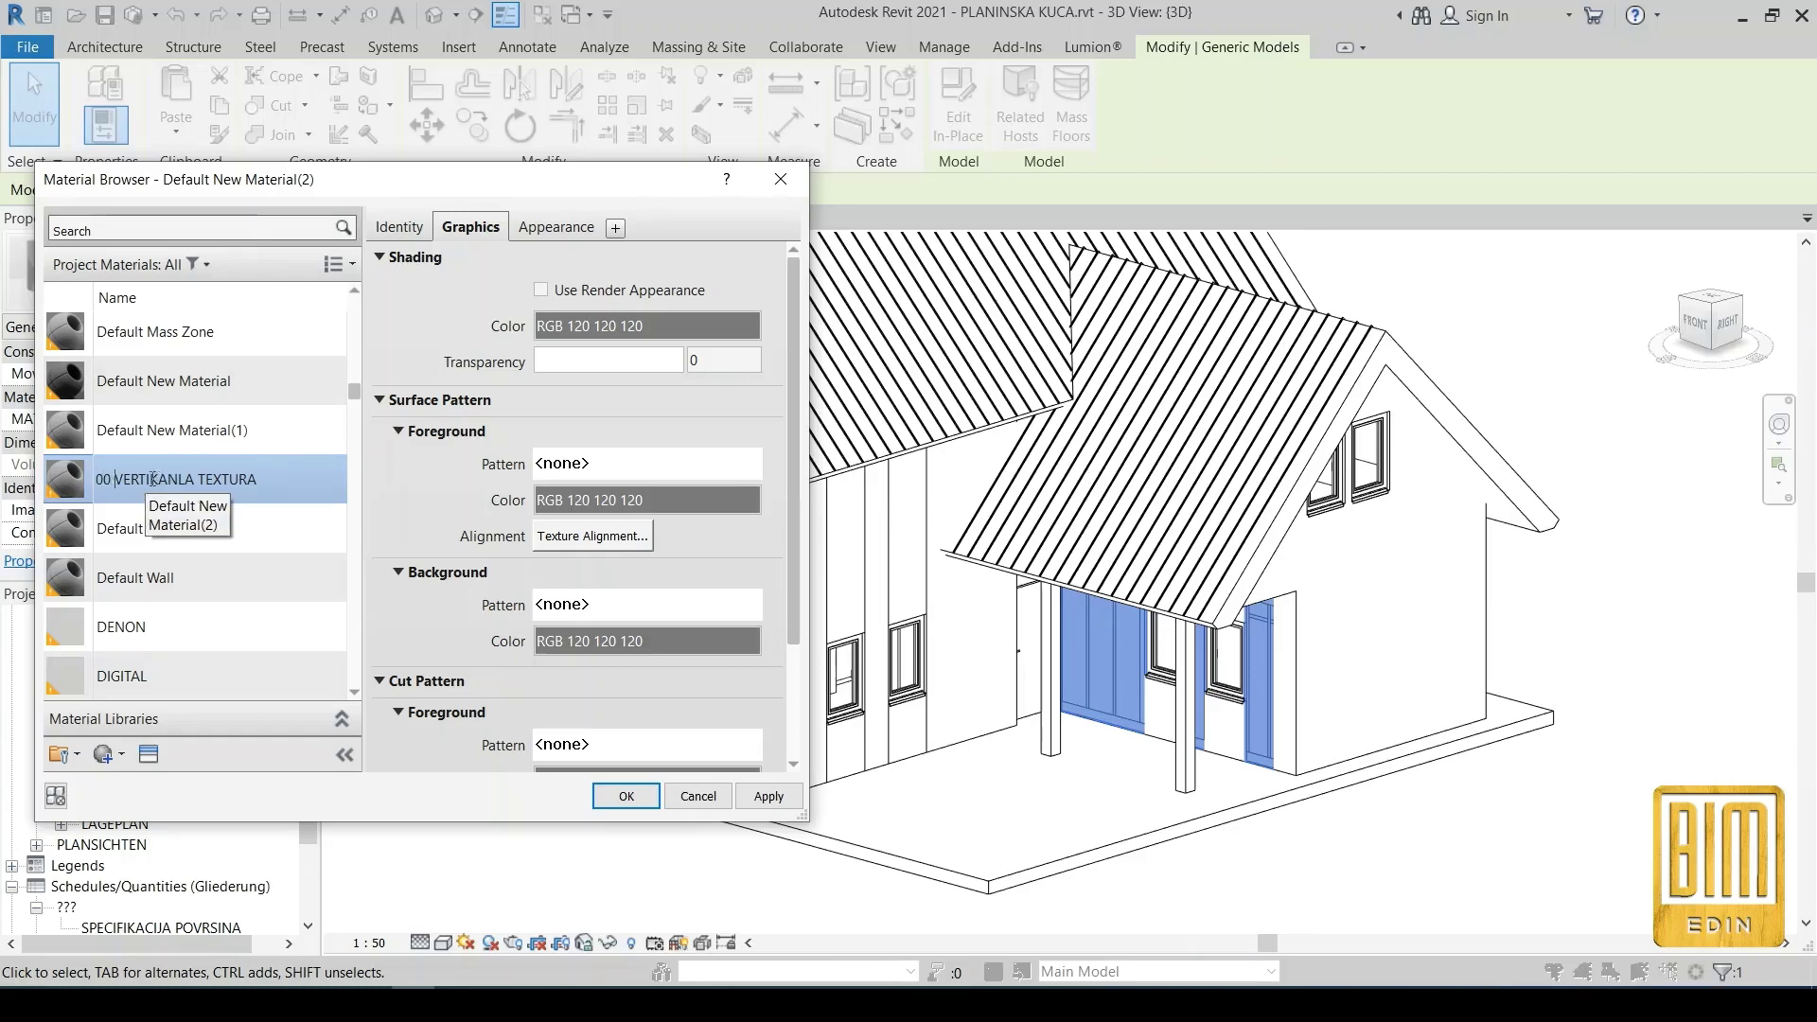
key(Return)
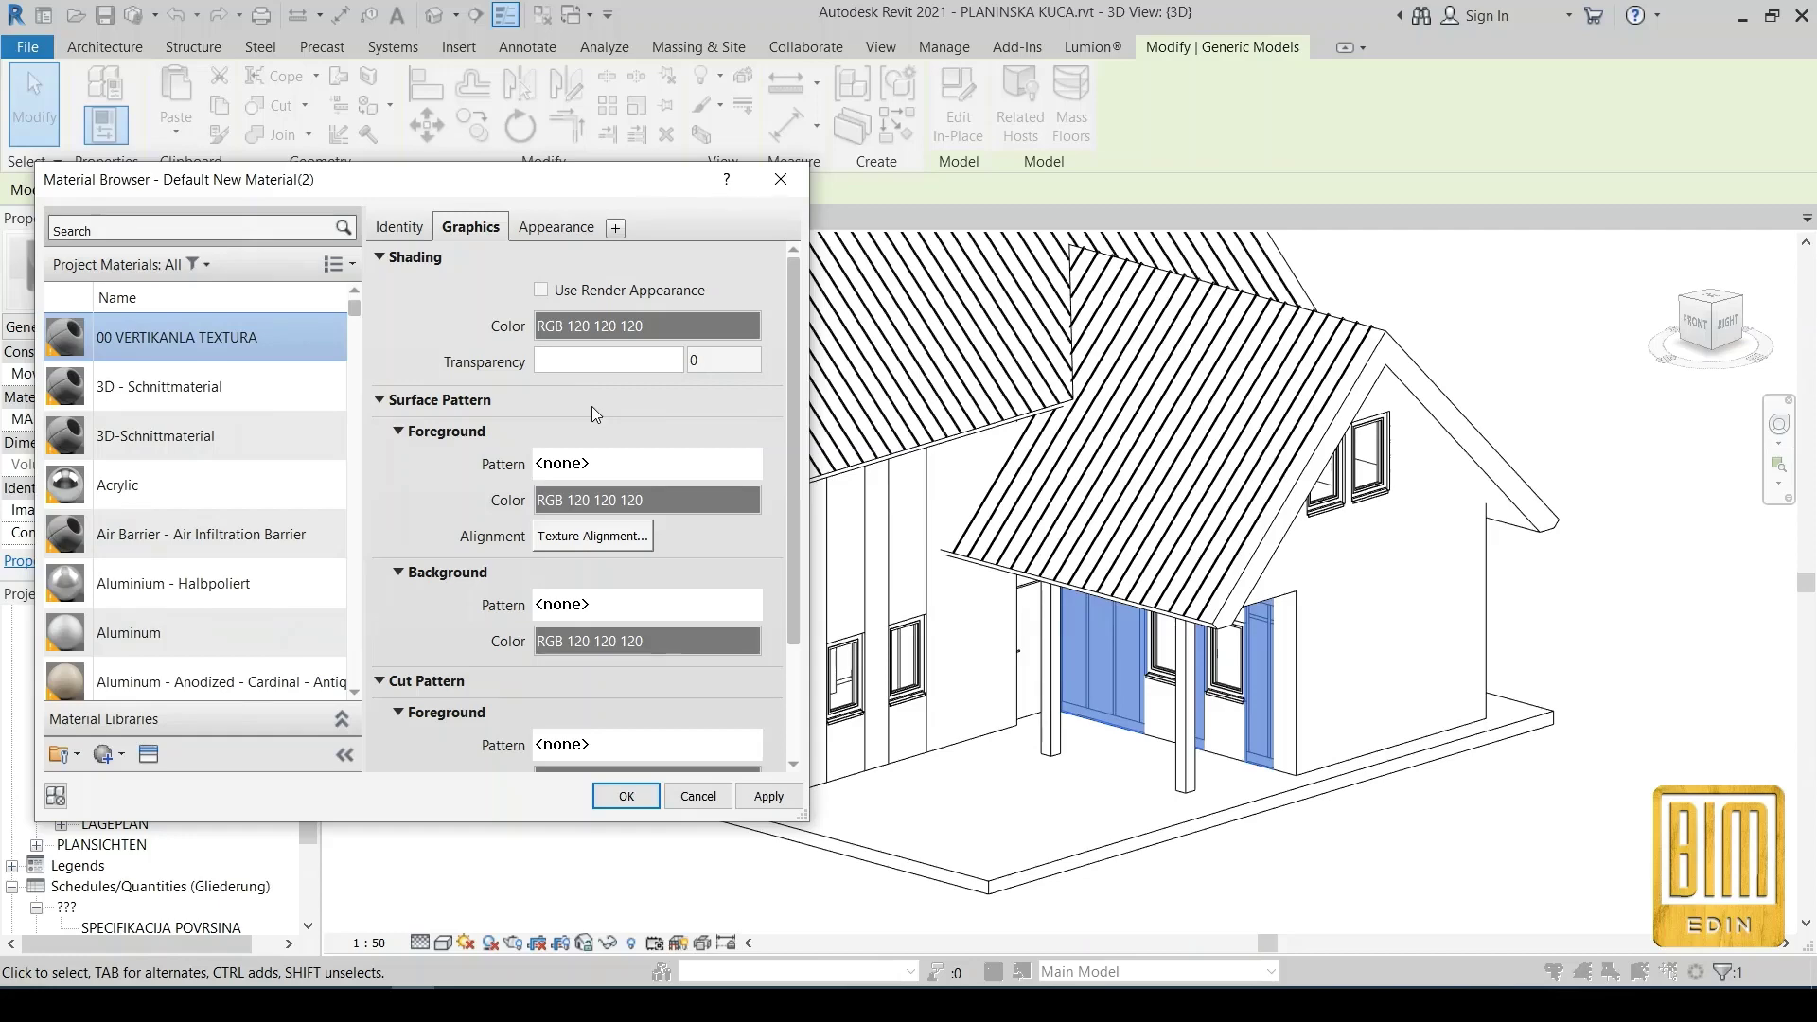
Set the surface foreground pattern of 00 VERTIKANLA TEXTURA to the drafting pattern BALVANI VERTIKALNI
click(615, 465)
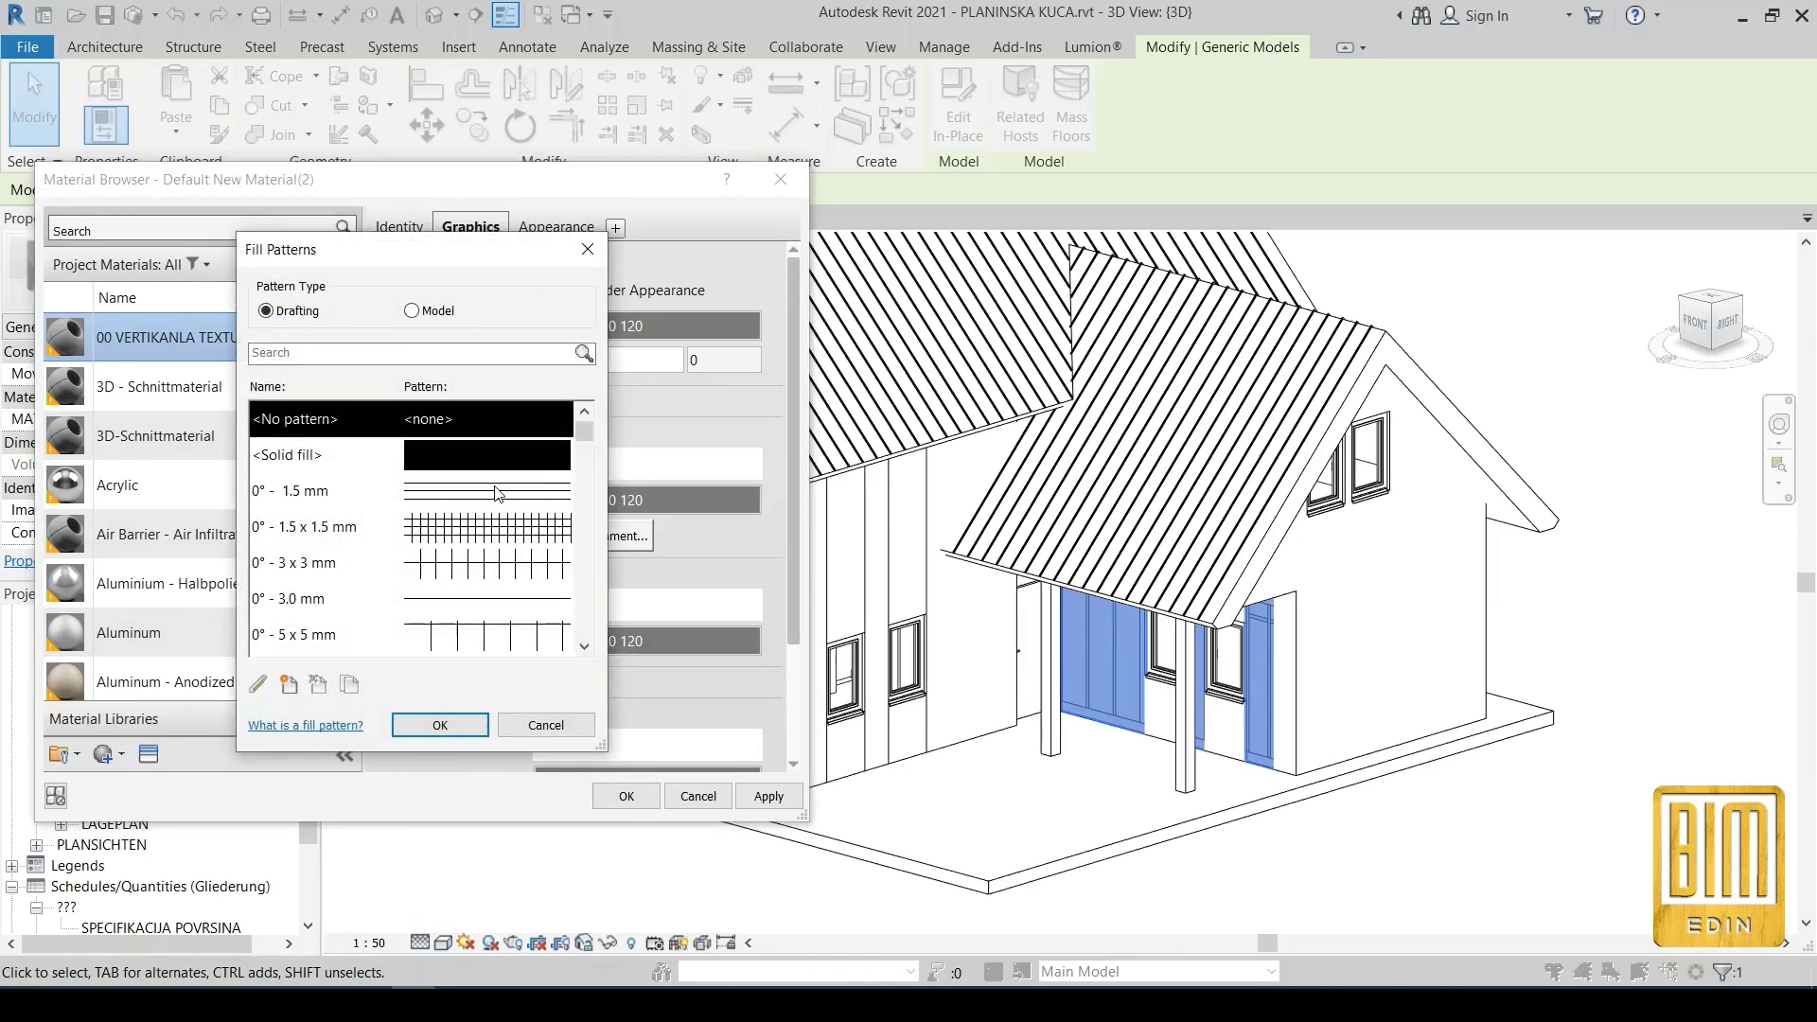
scroll(483, 511, down, 5)
scroll(483, 512, down, 5)
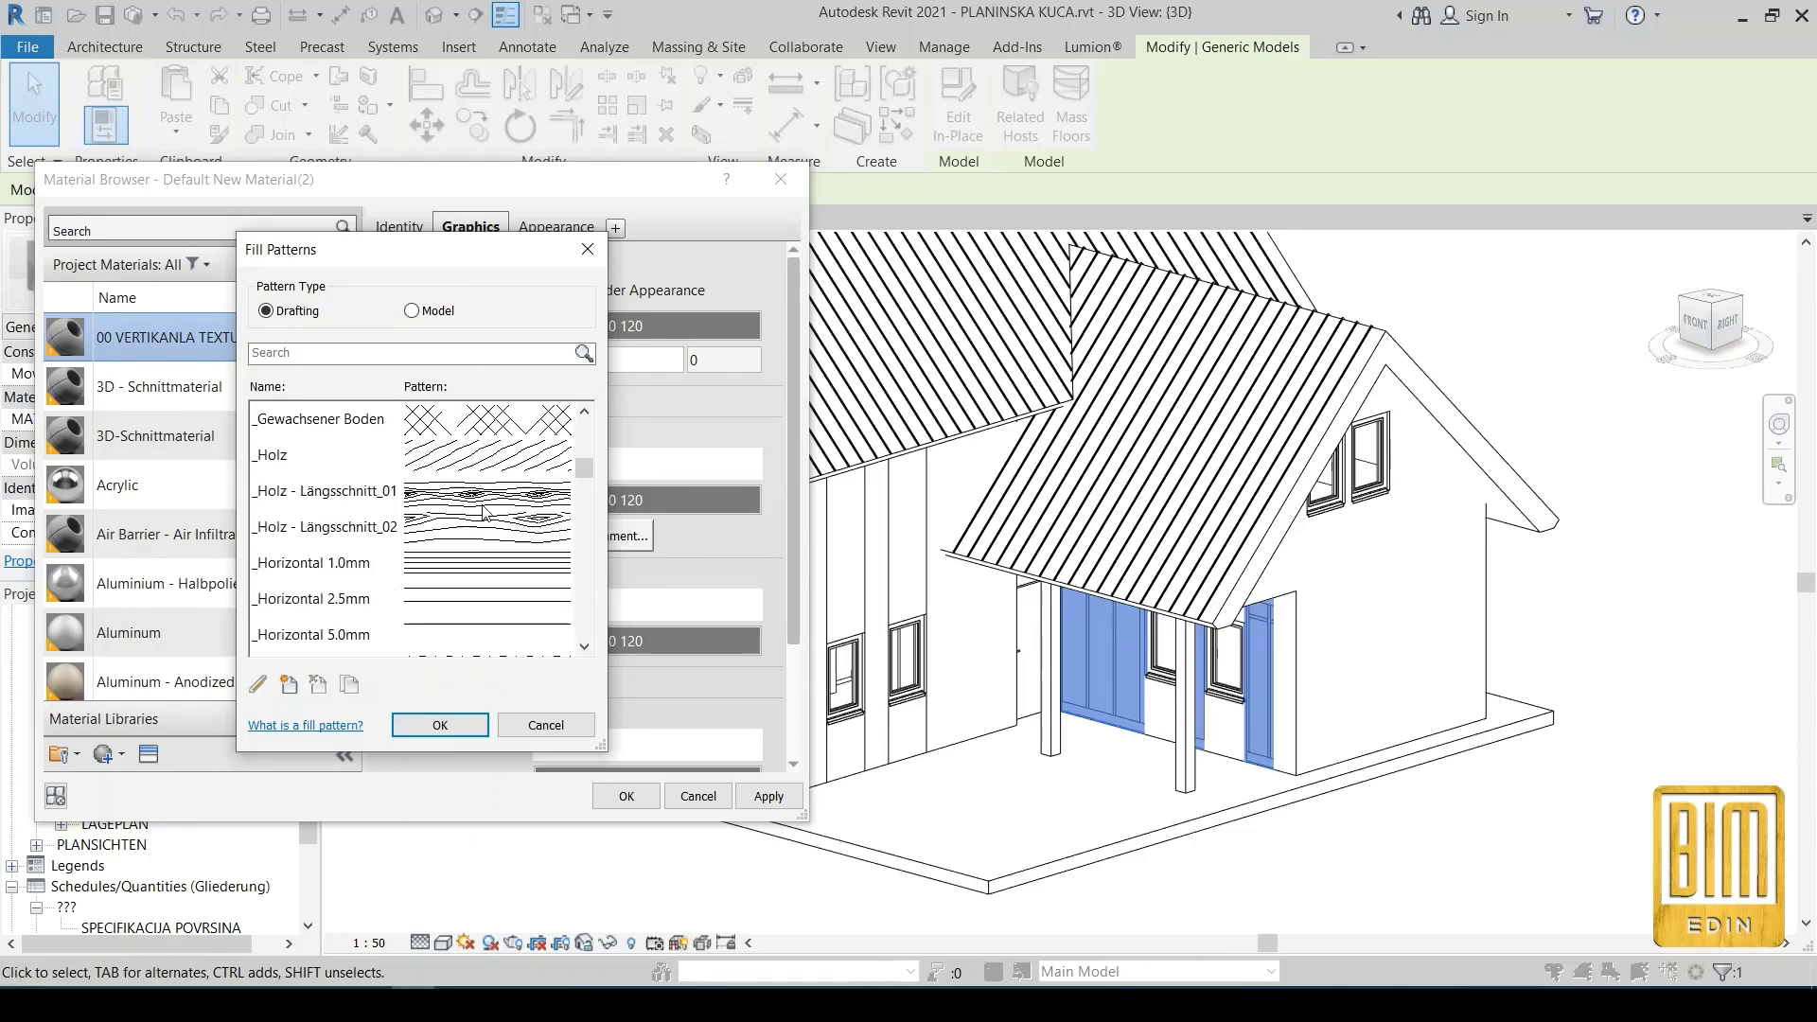
scroll(483, 512, down, 4)
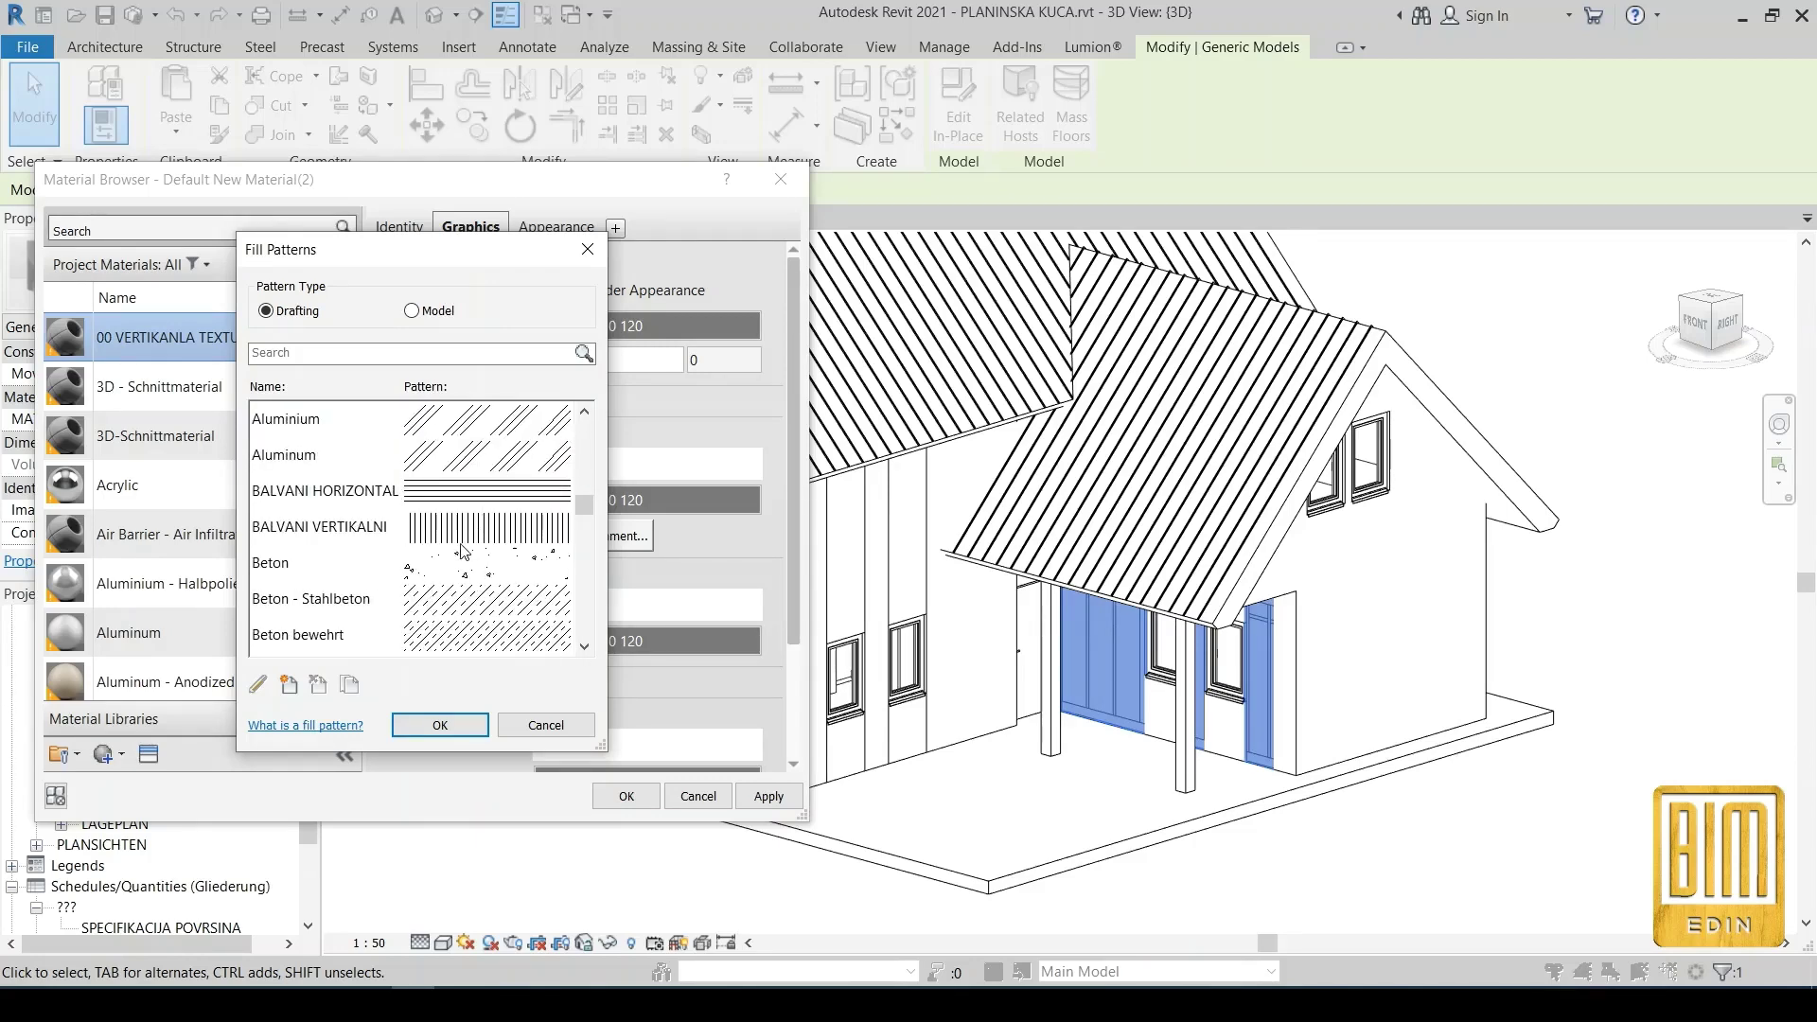
click(443, 528)
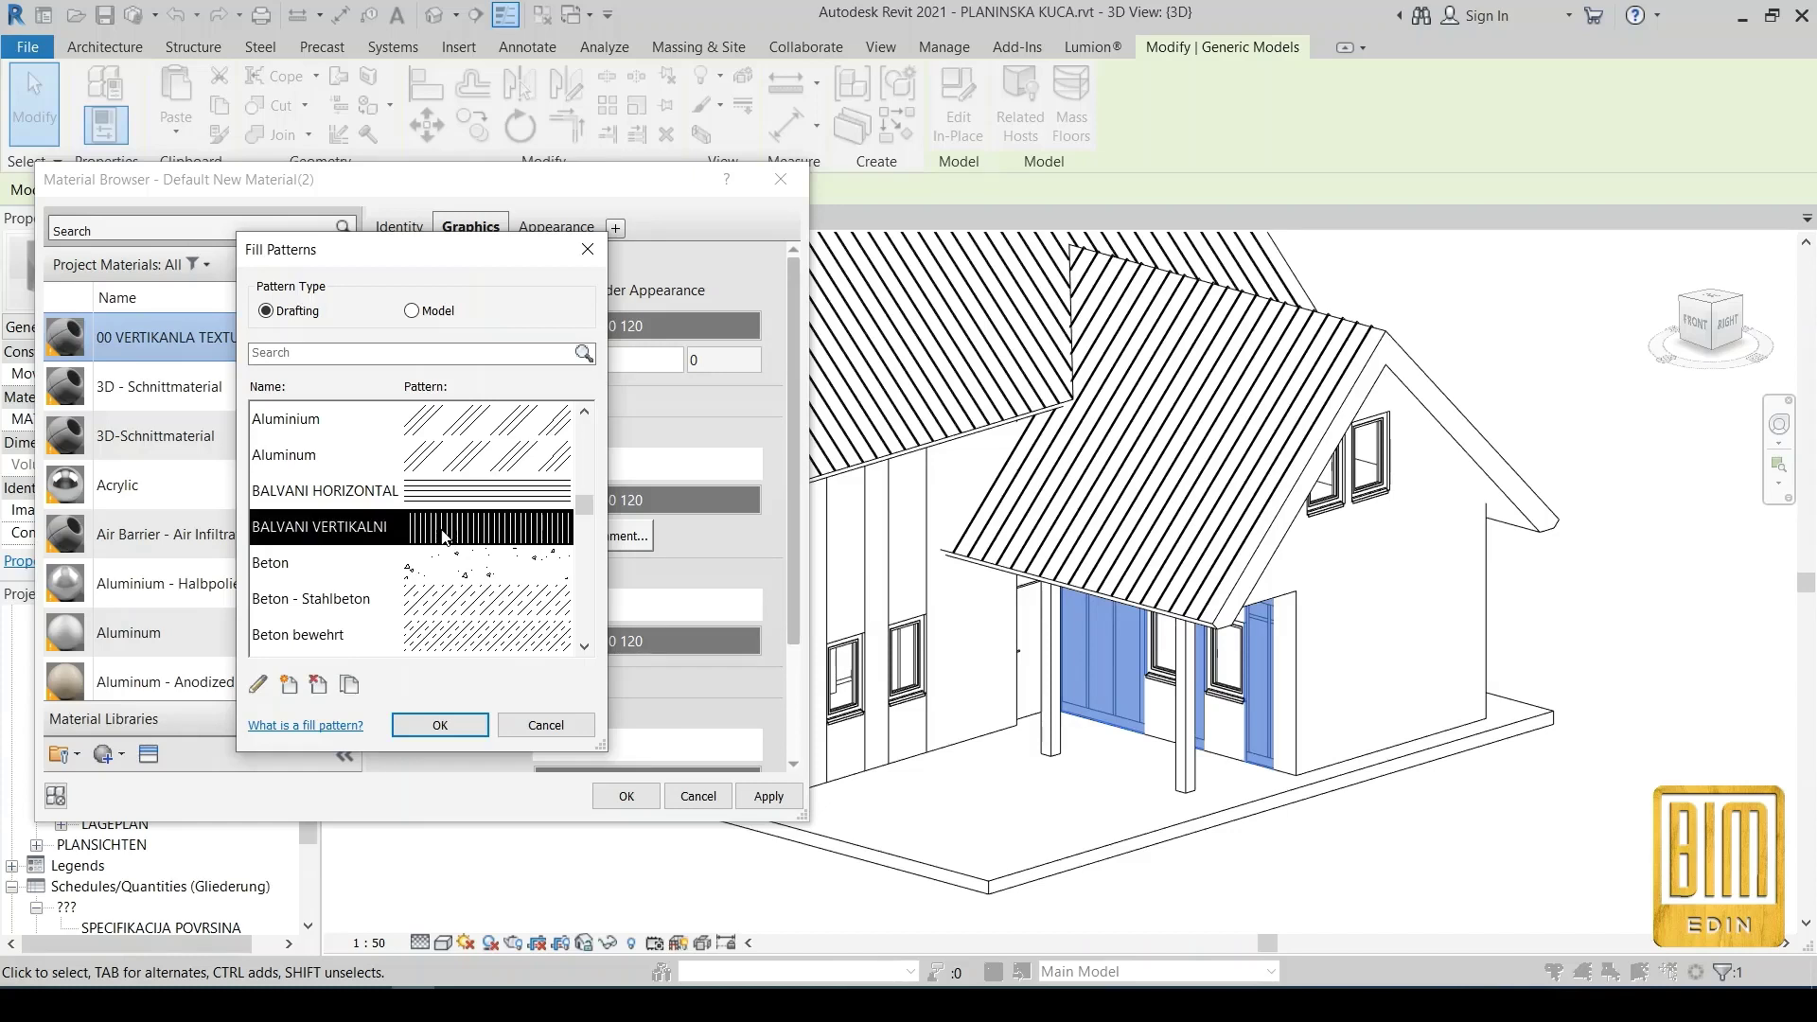
click(440, 724)
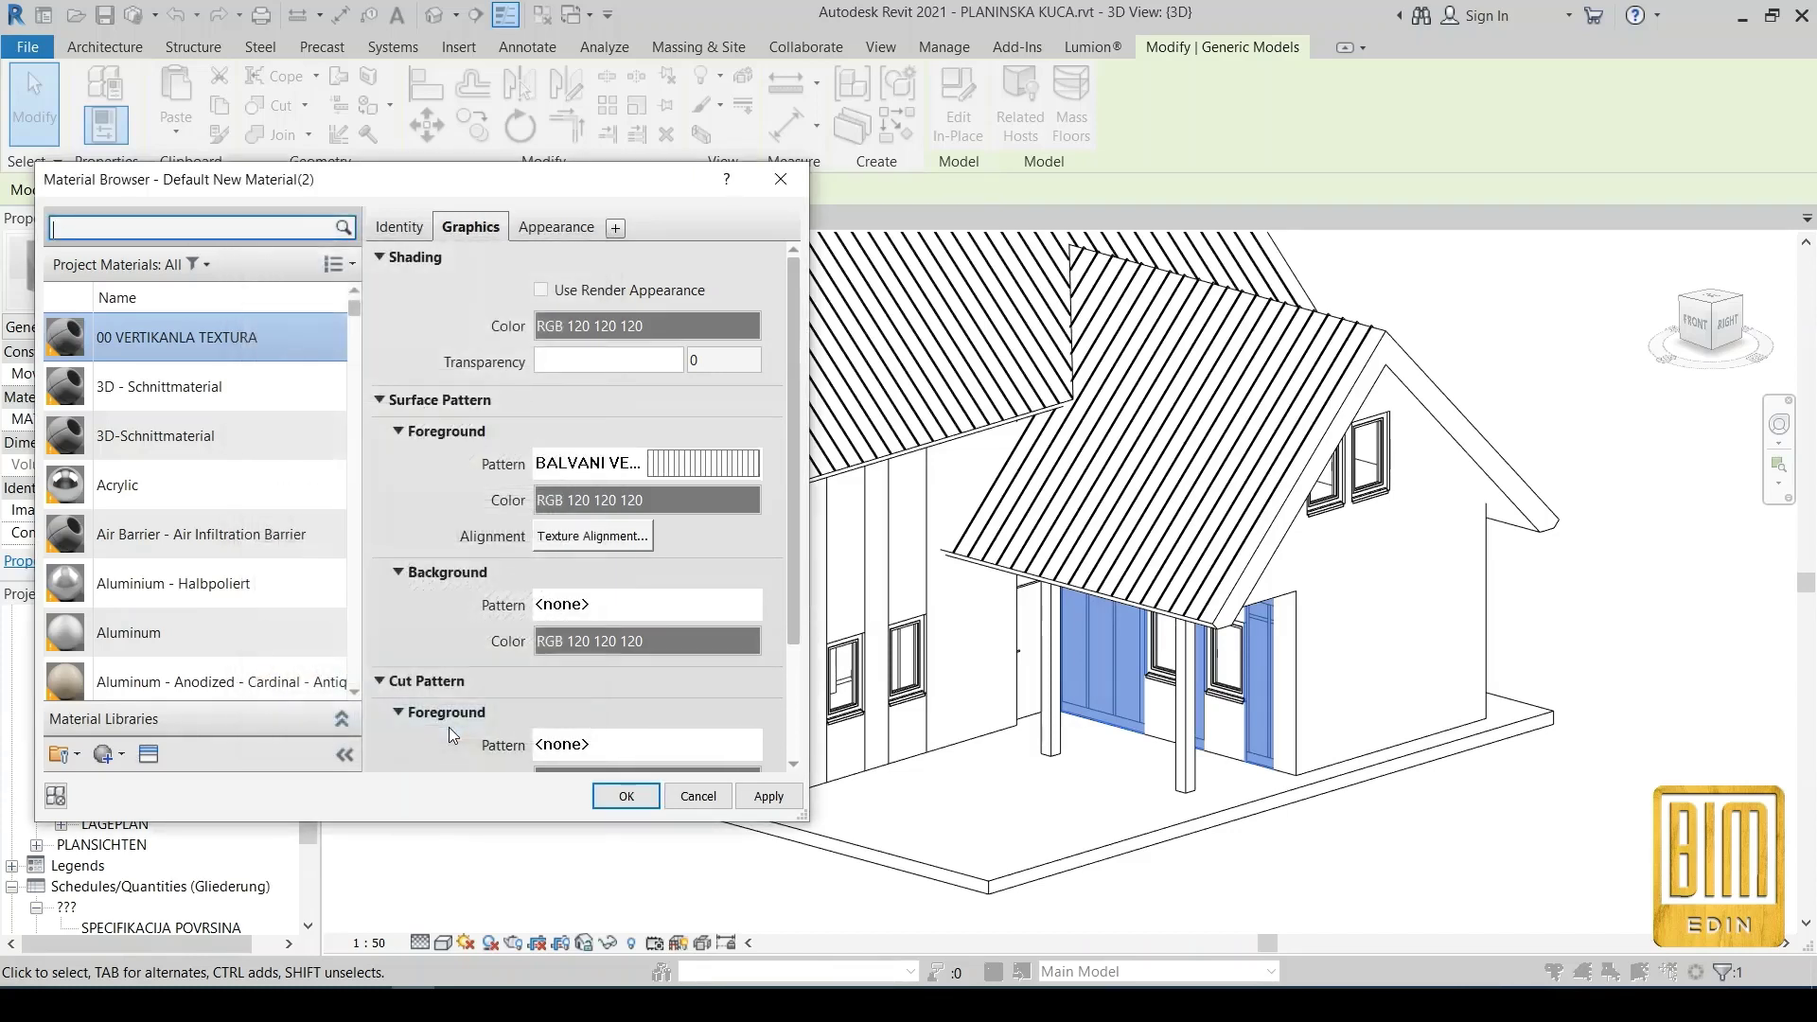
Load D1282_9_564_1200.jpg from the TEXTURE folder as the appearance image of 00 VERTIKANLA TEXTURA
click(557, 230)
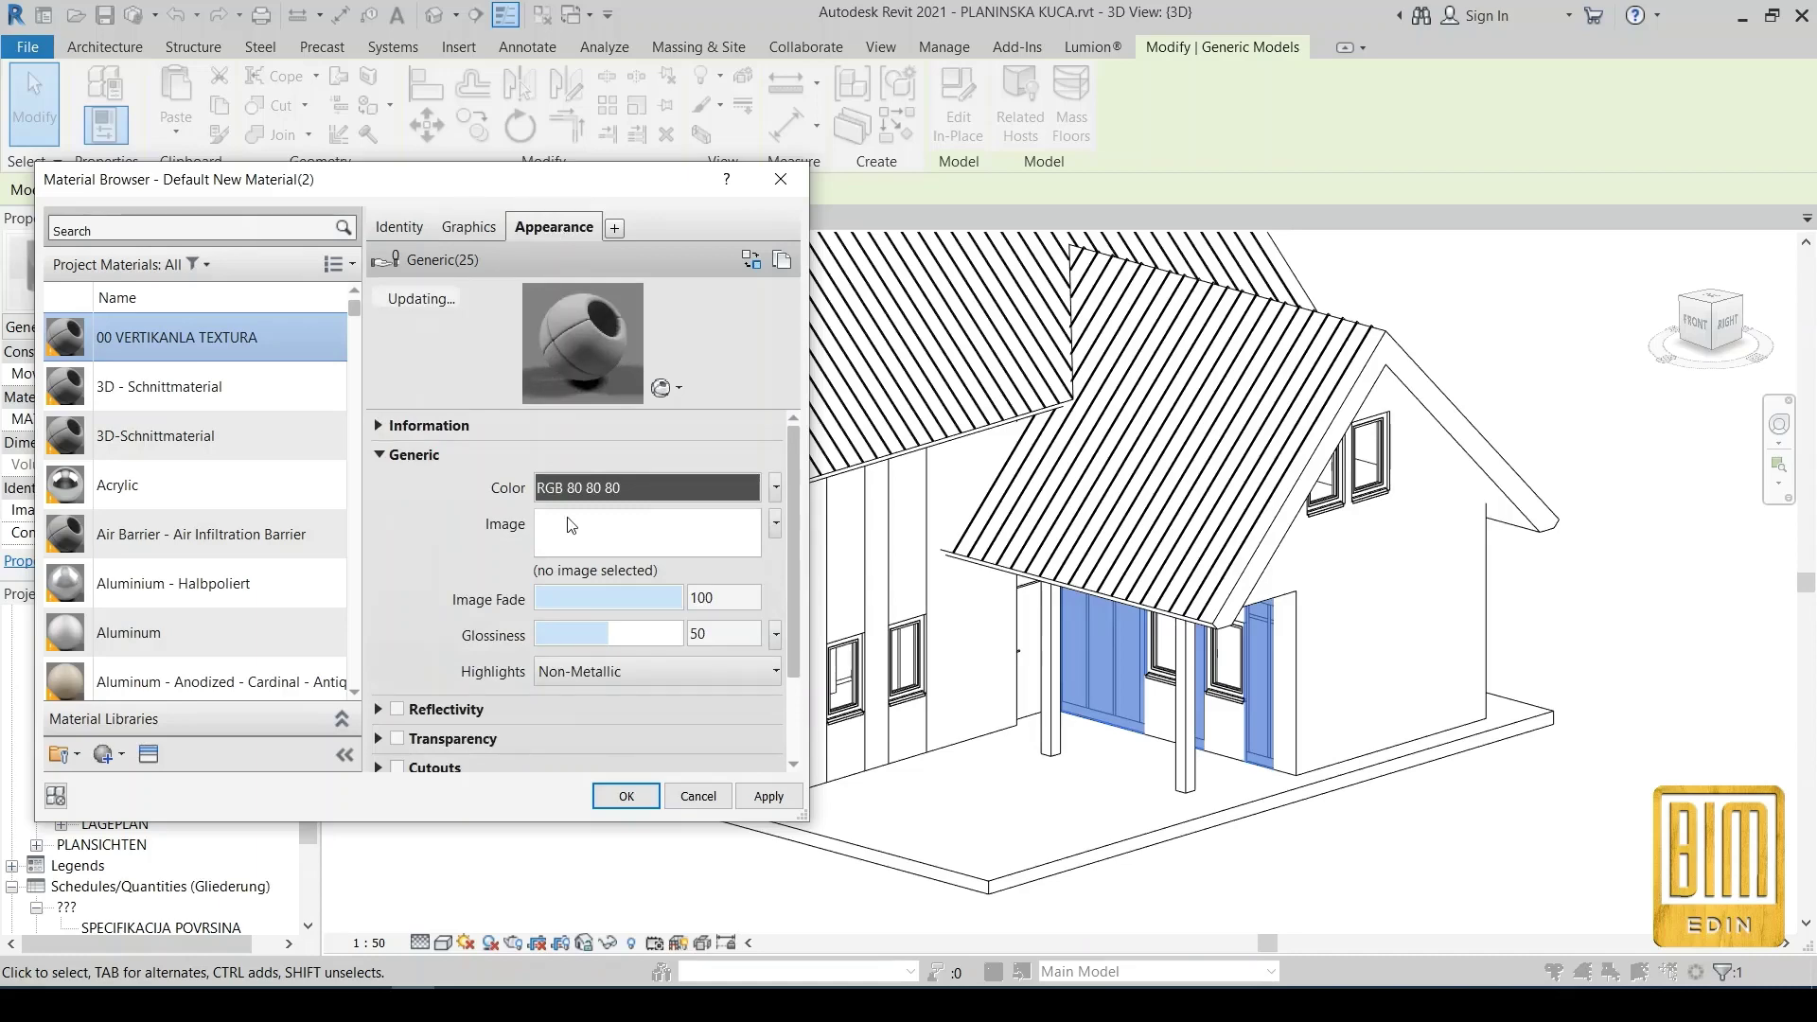
click(606, 537)
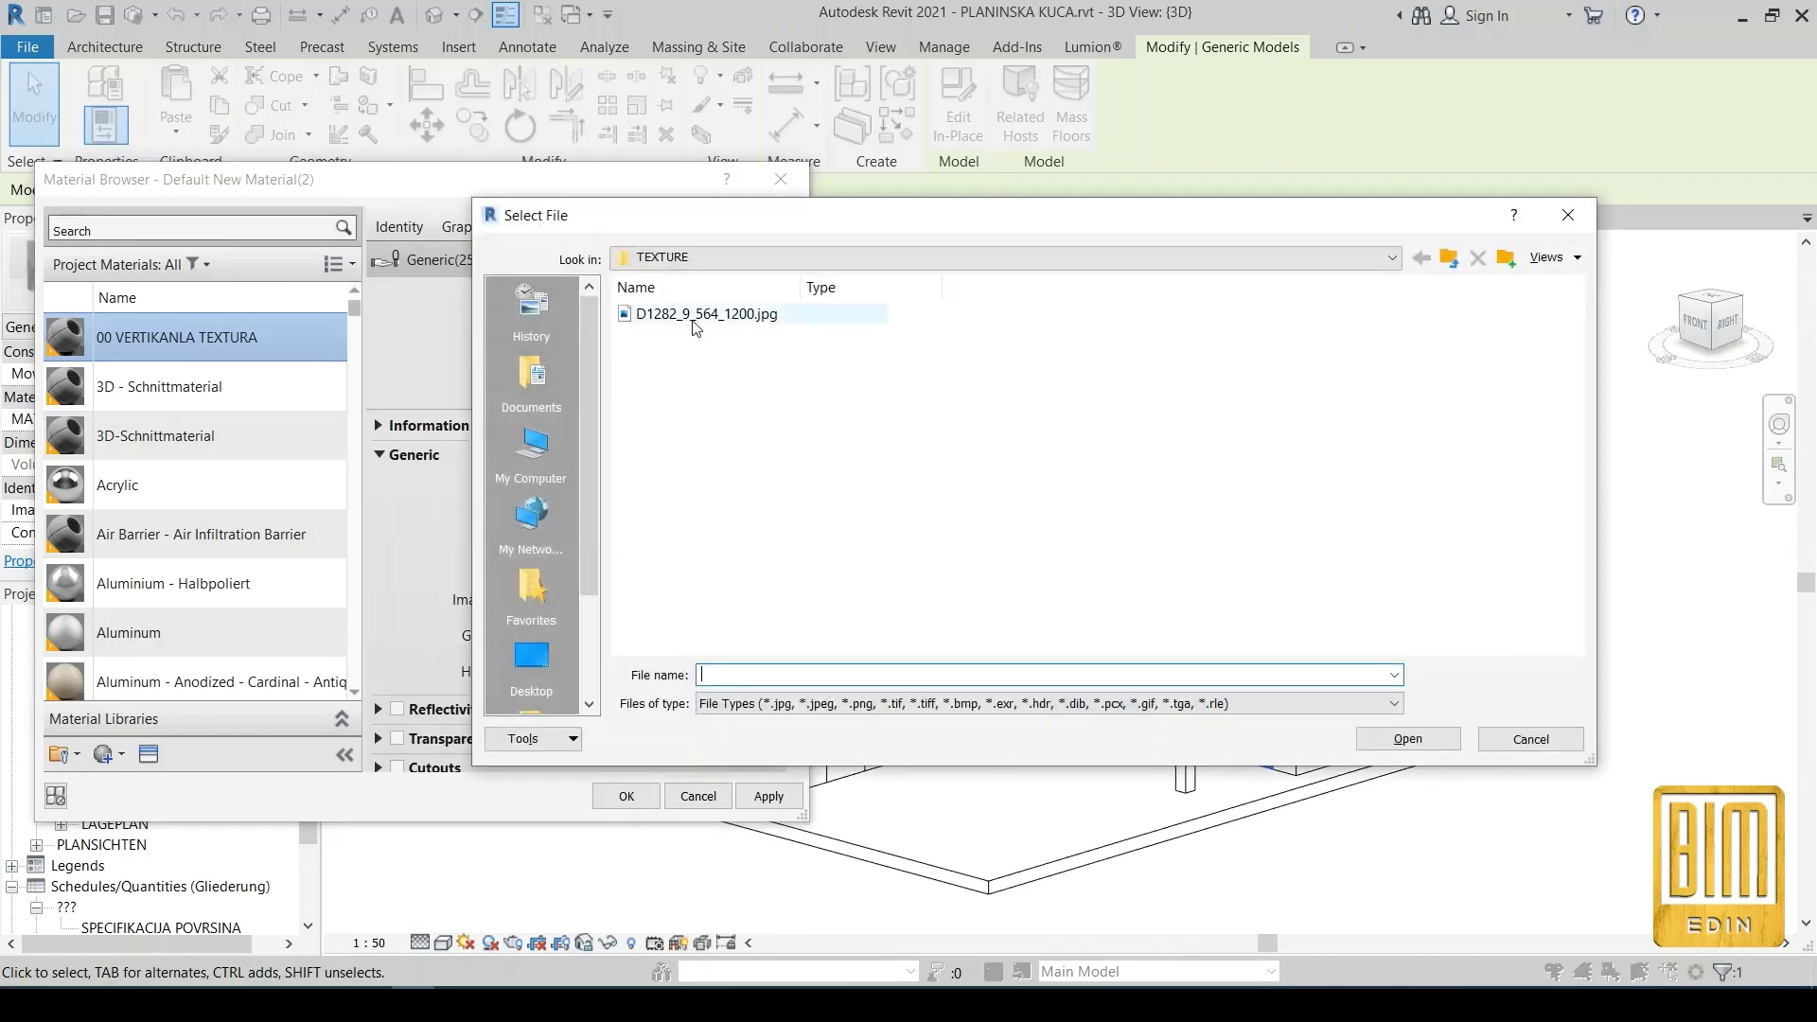
click(833, 313)
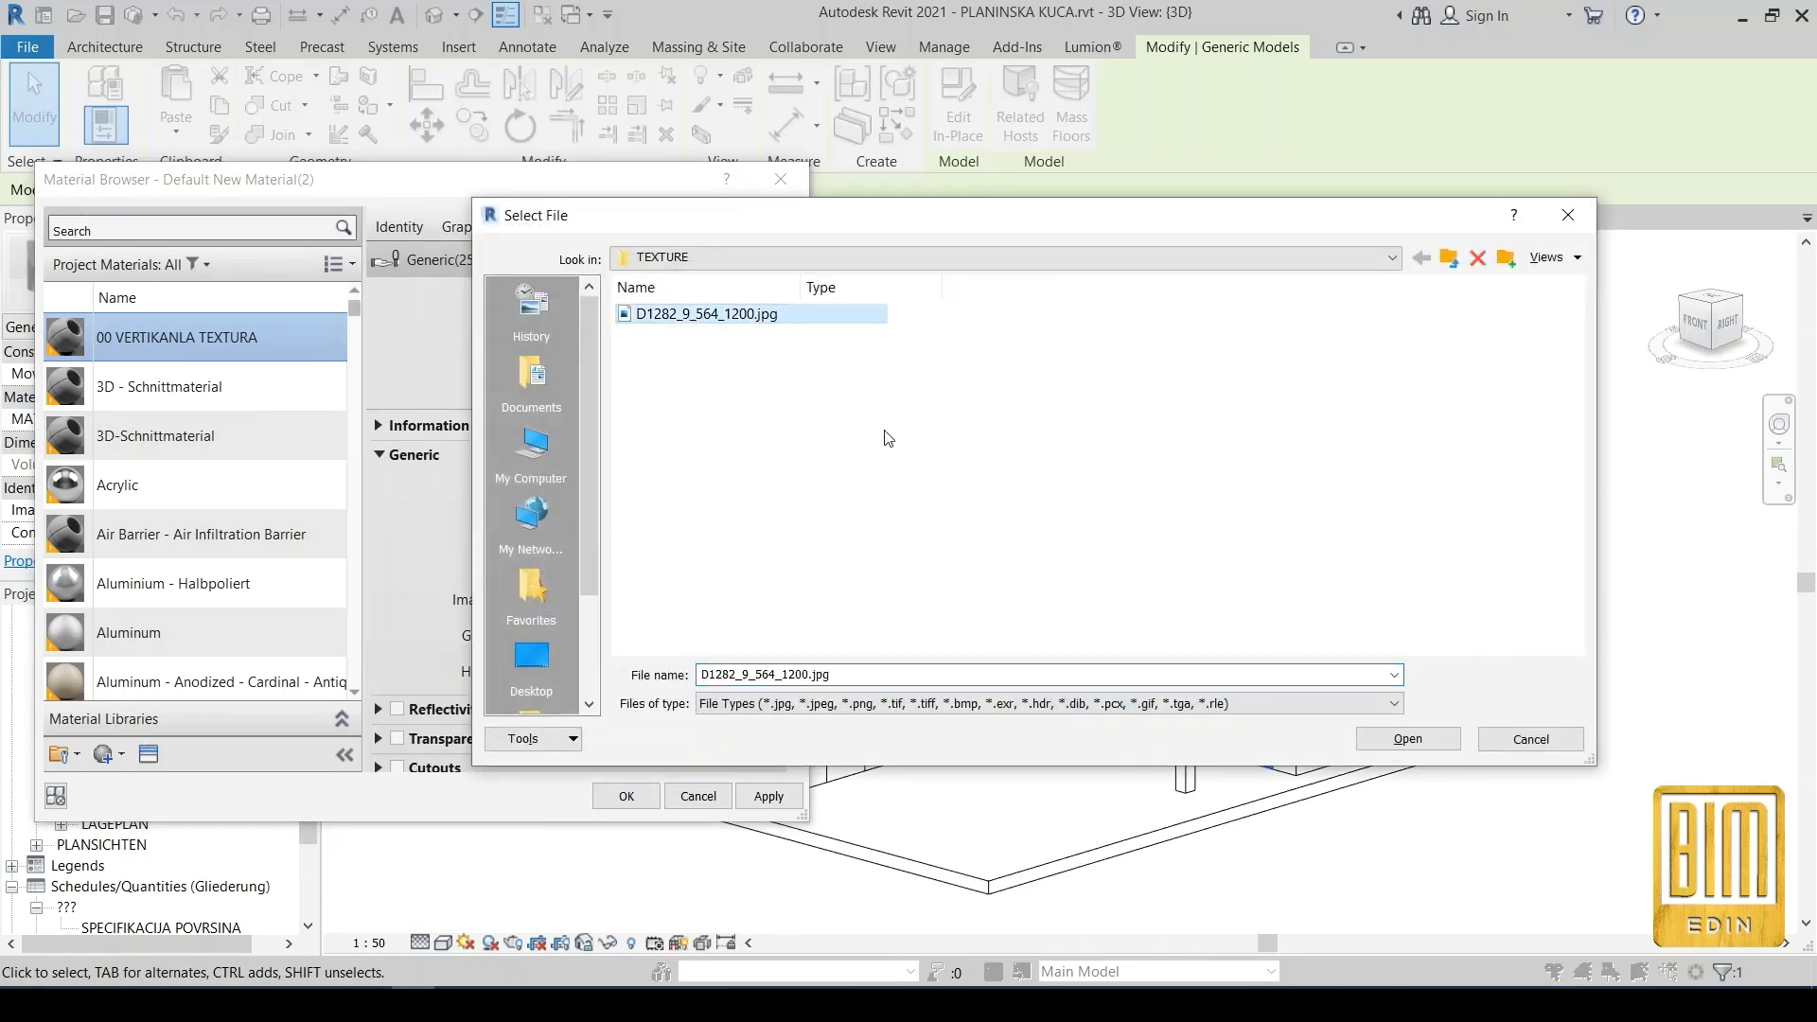
click(1407, 739)
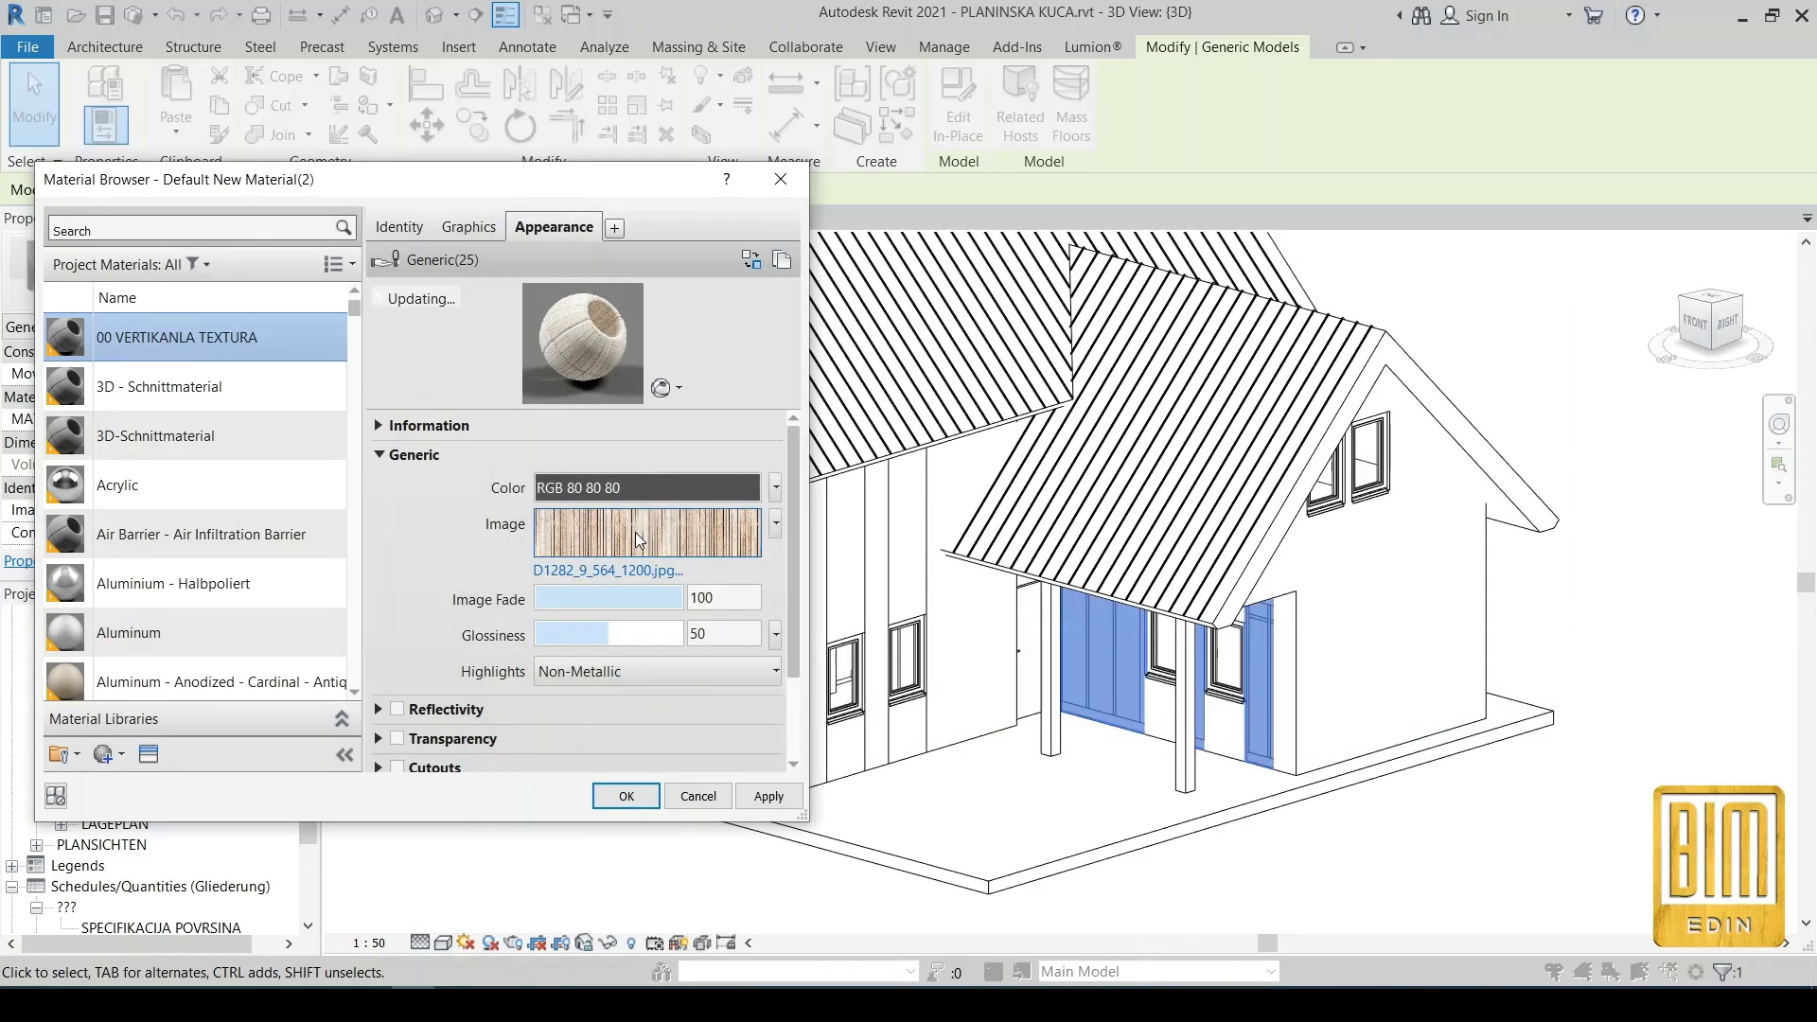
Open the appearance image in the Texture Editor and lower its brightness to about 79
mouse_move(635, 531)
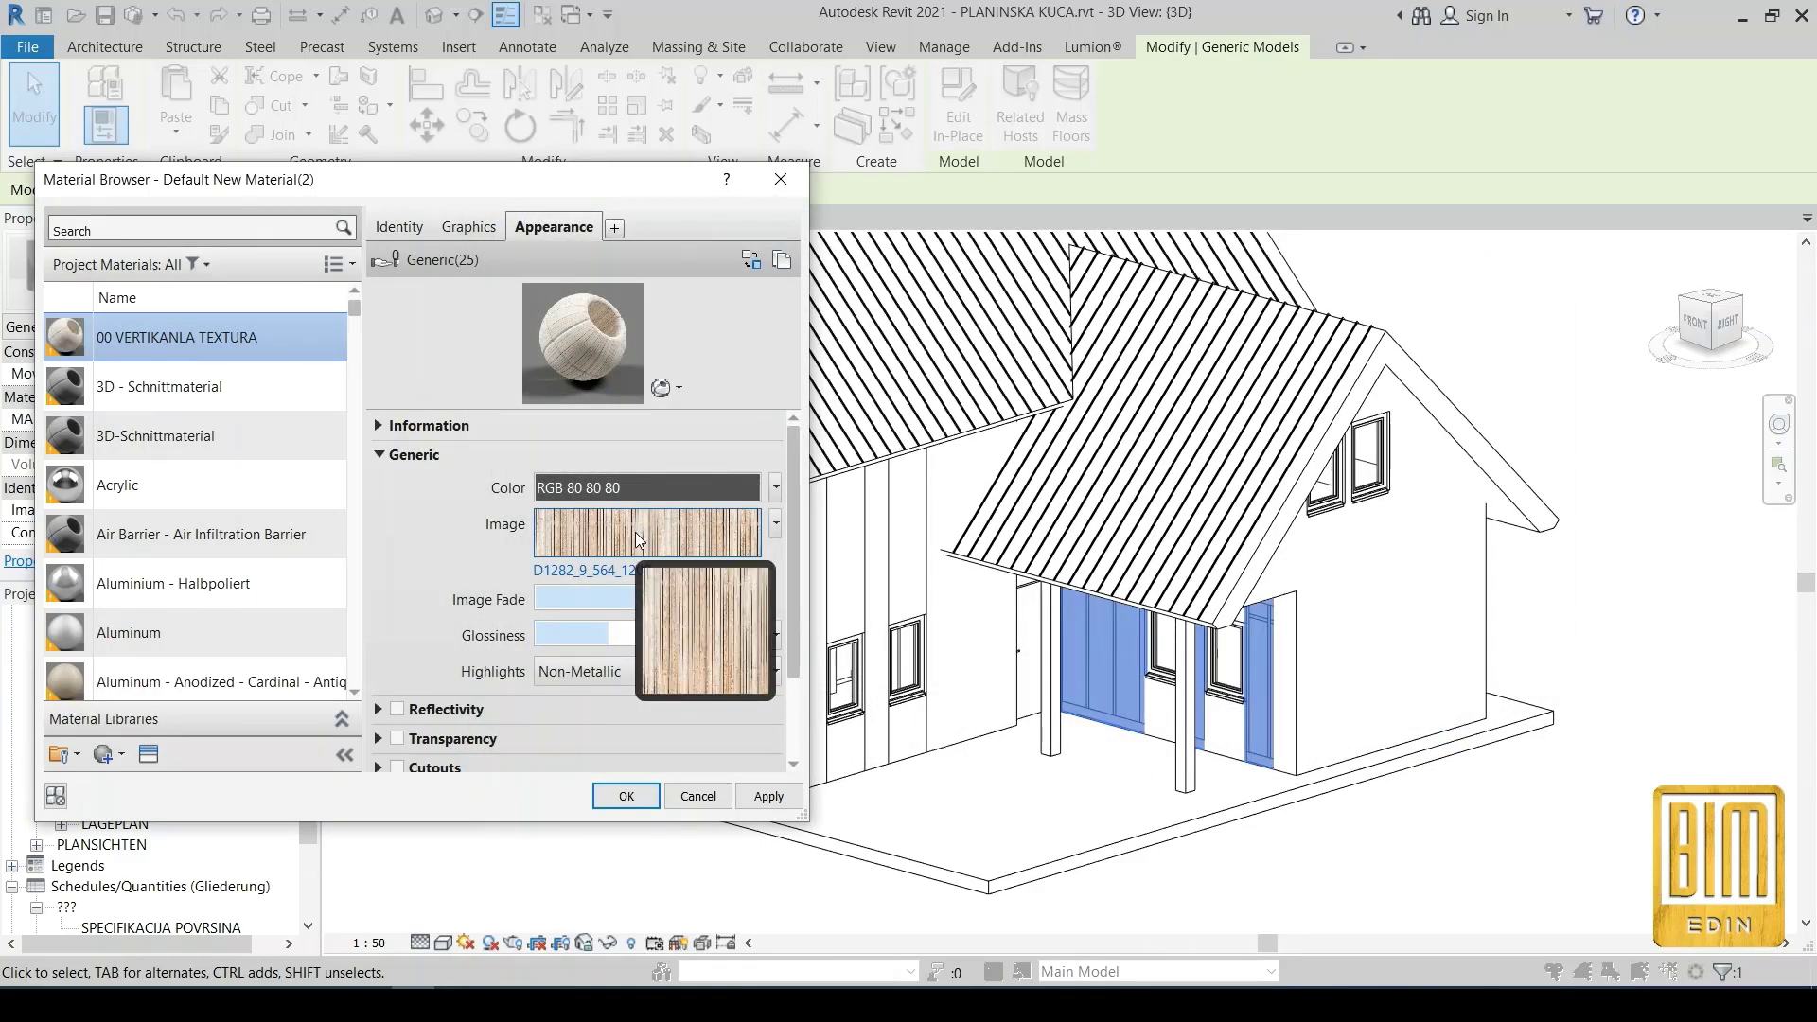
click(634, 532)
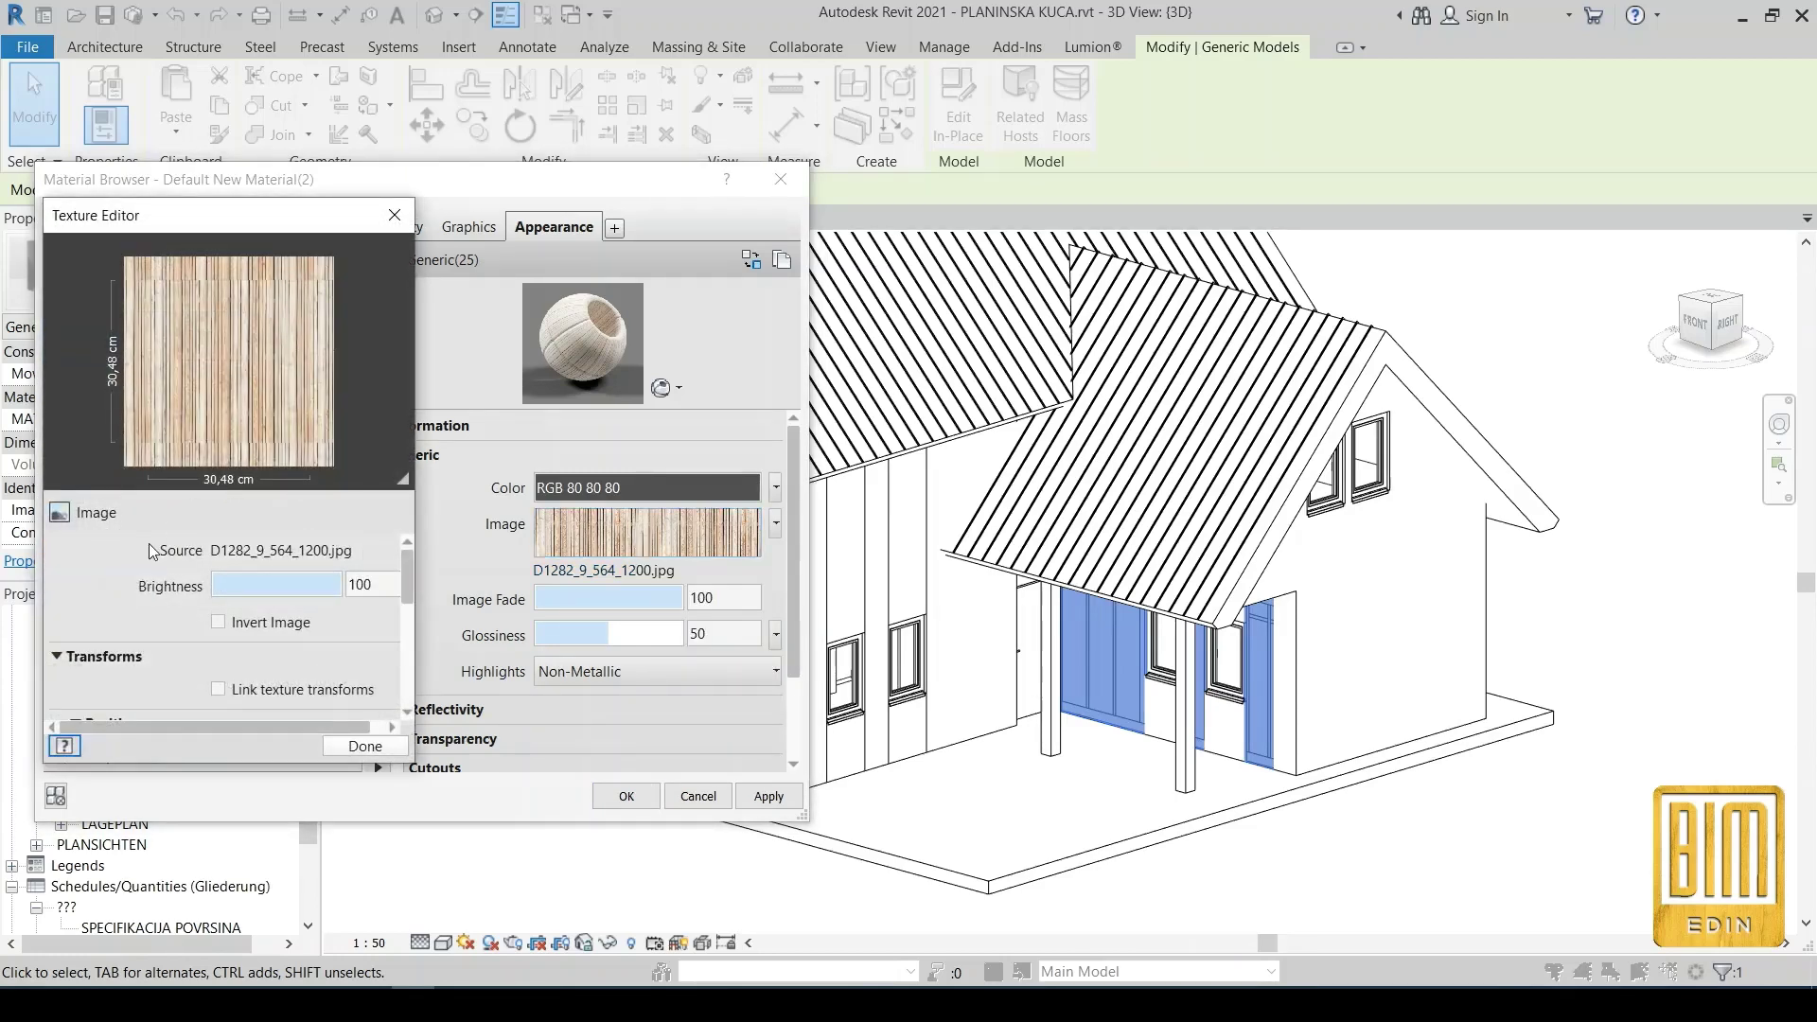
scroll(138, 599, down, 1)
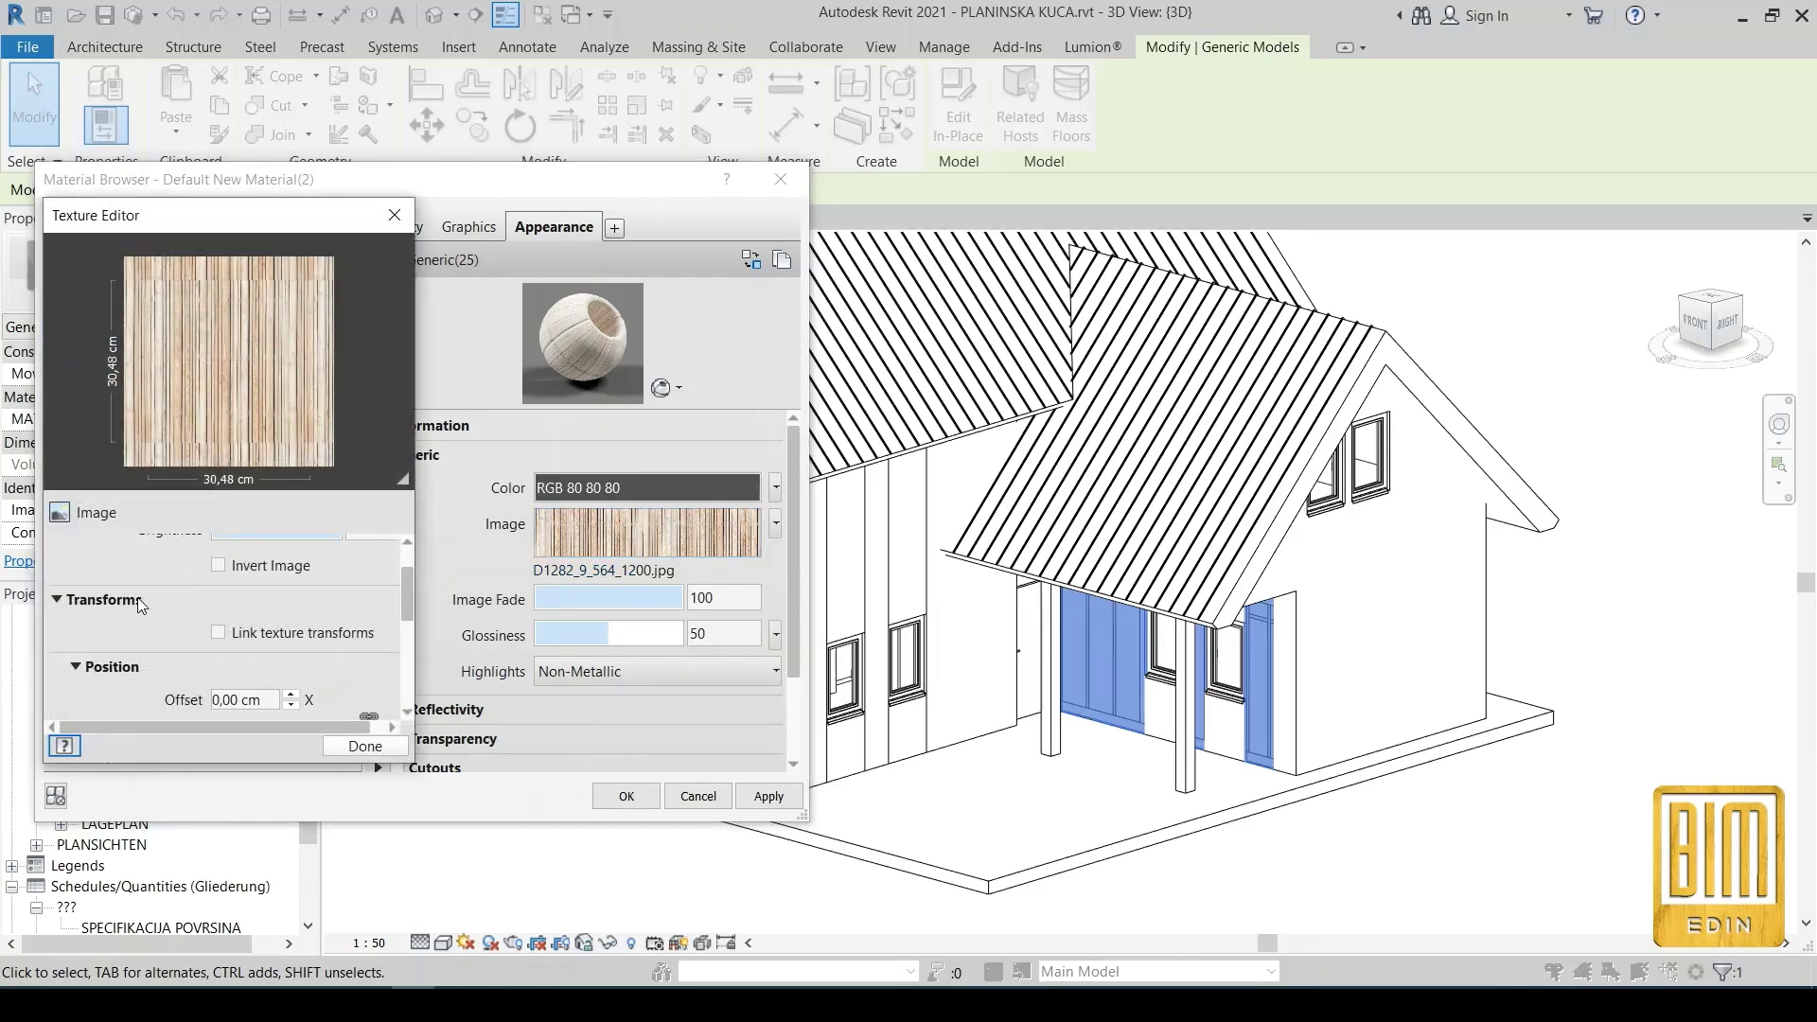
scroll(140, 605, up, 1)
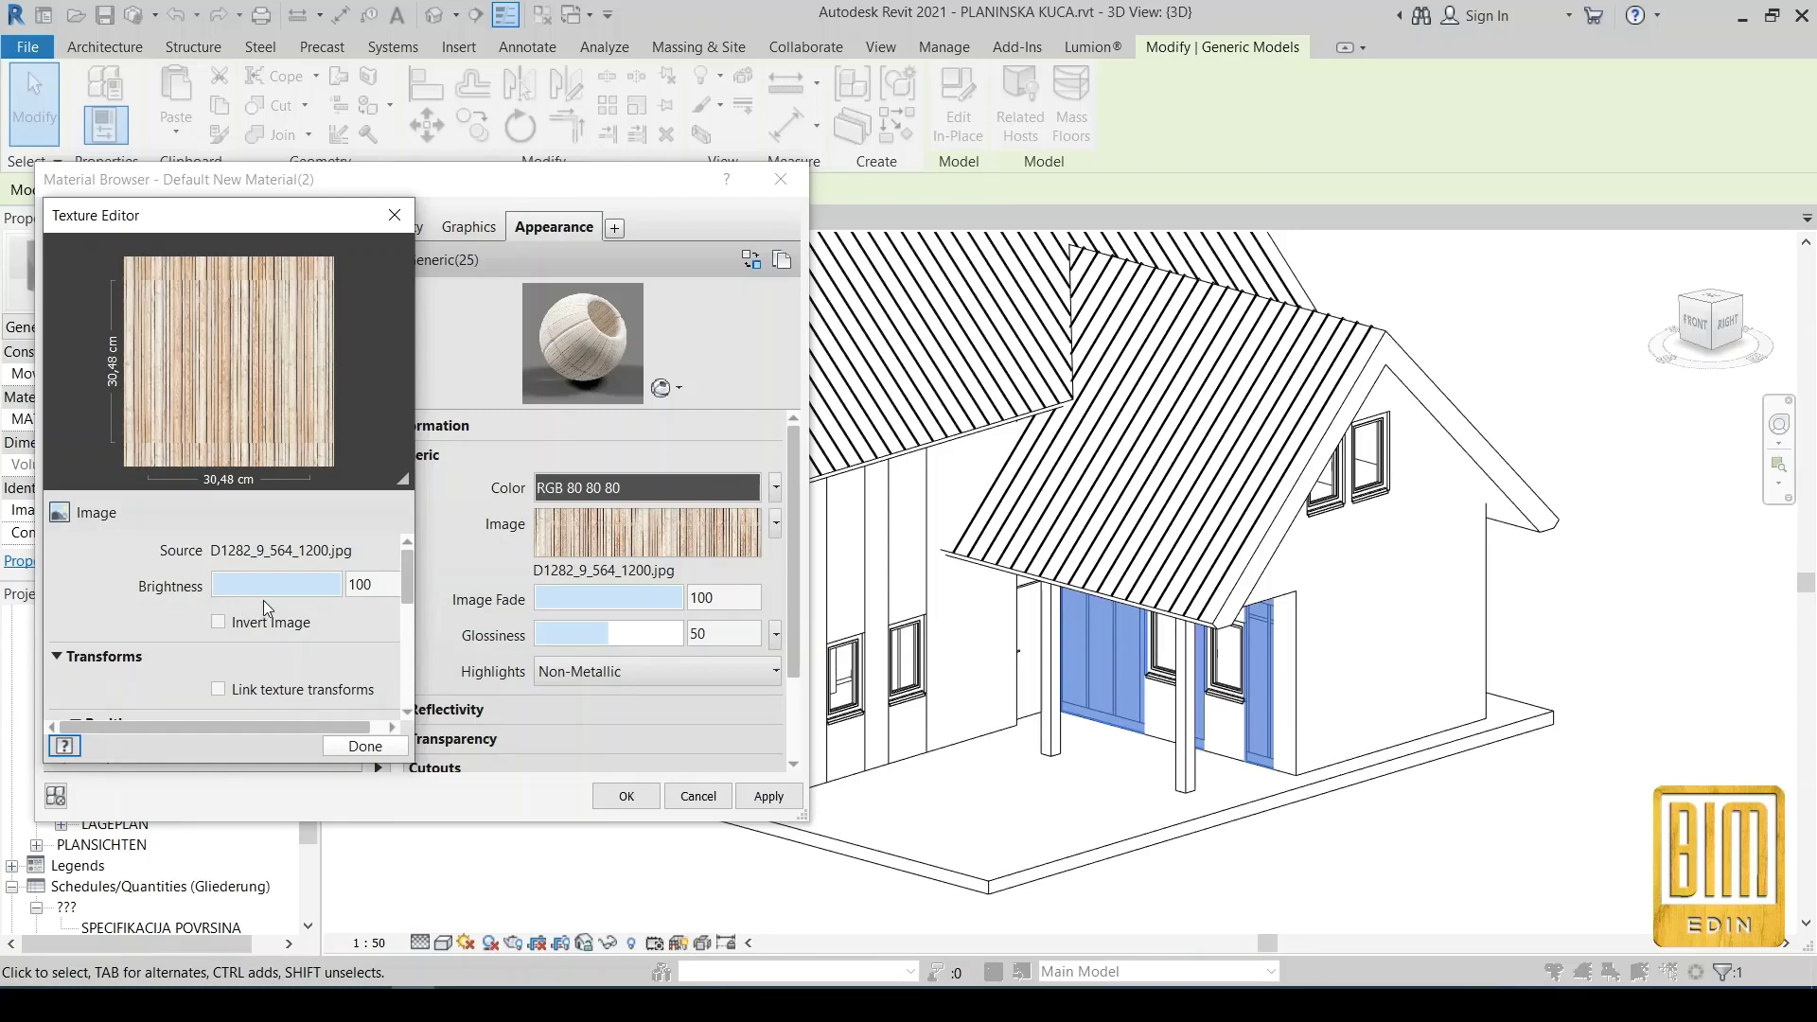
drag(332, 586, 307, 595)
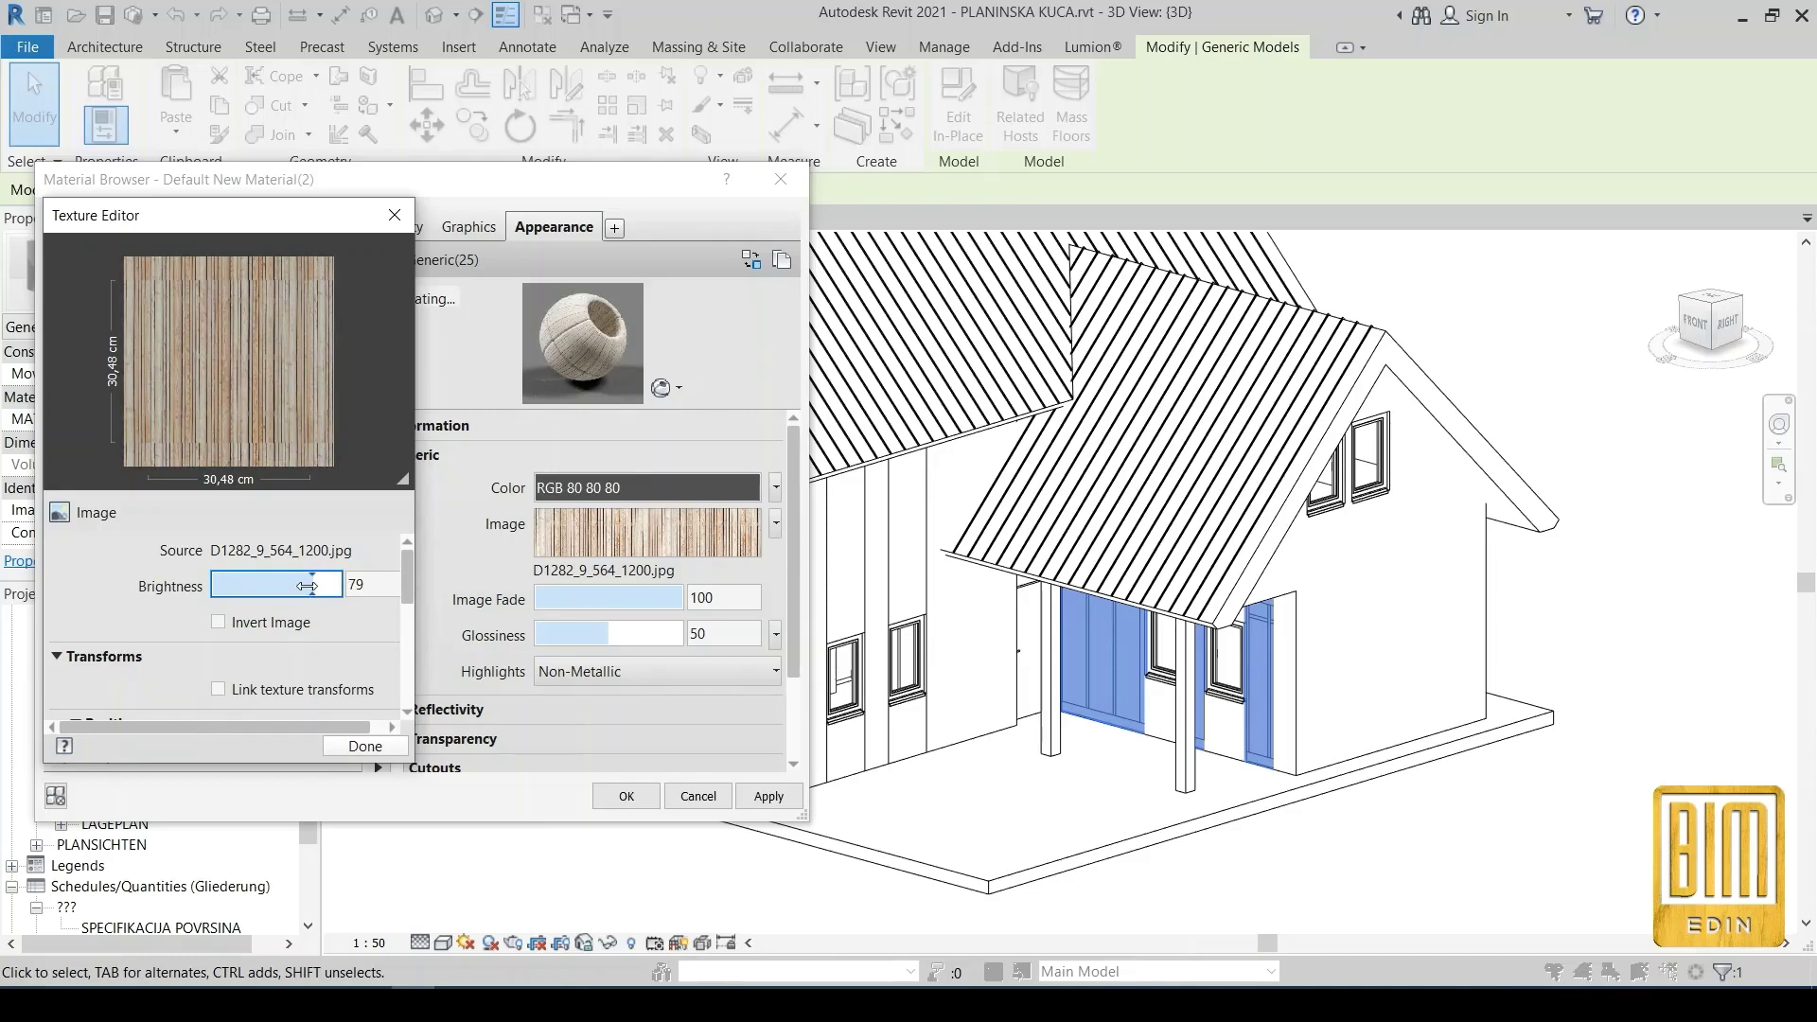
Set the image's sample size to 350 cm in width and height and assign 00 VERTIKANLA TEXTURA to the selected cladding
scroll(156, 615, down, 4)
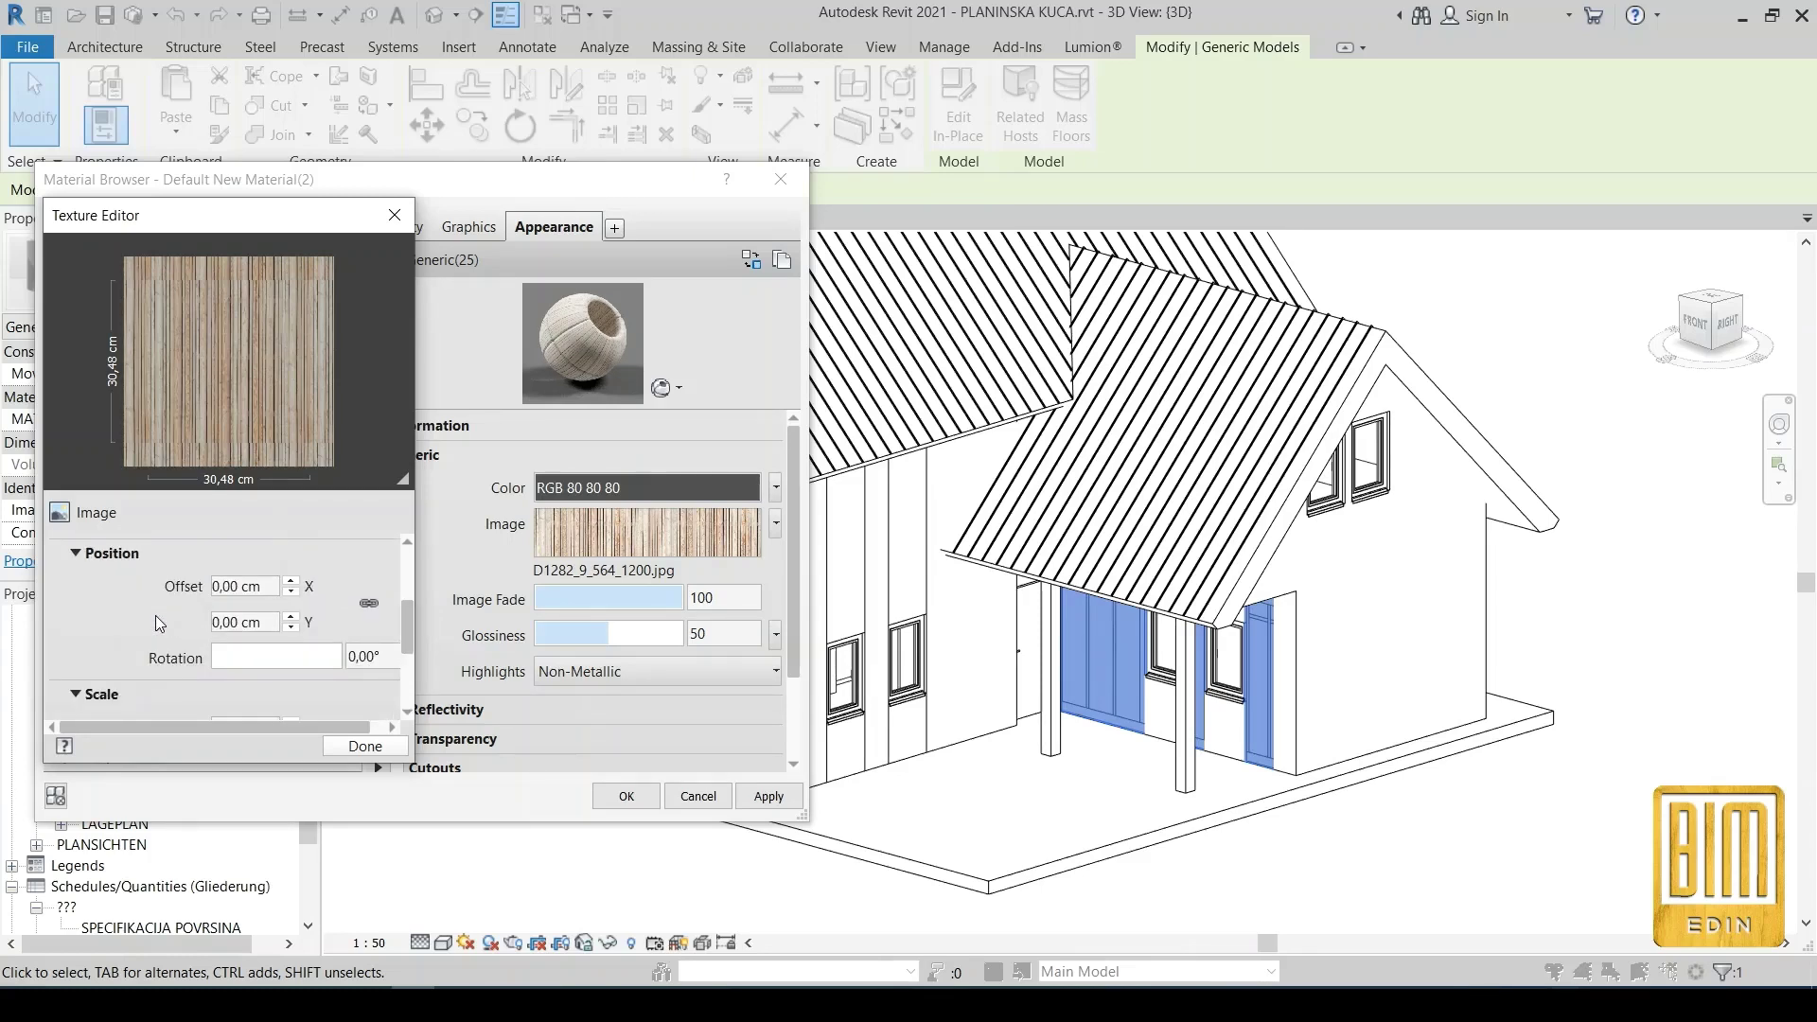
scroll(156, 620, down, 3)
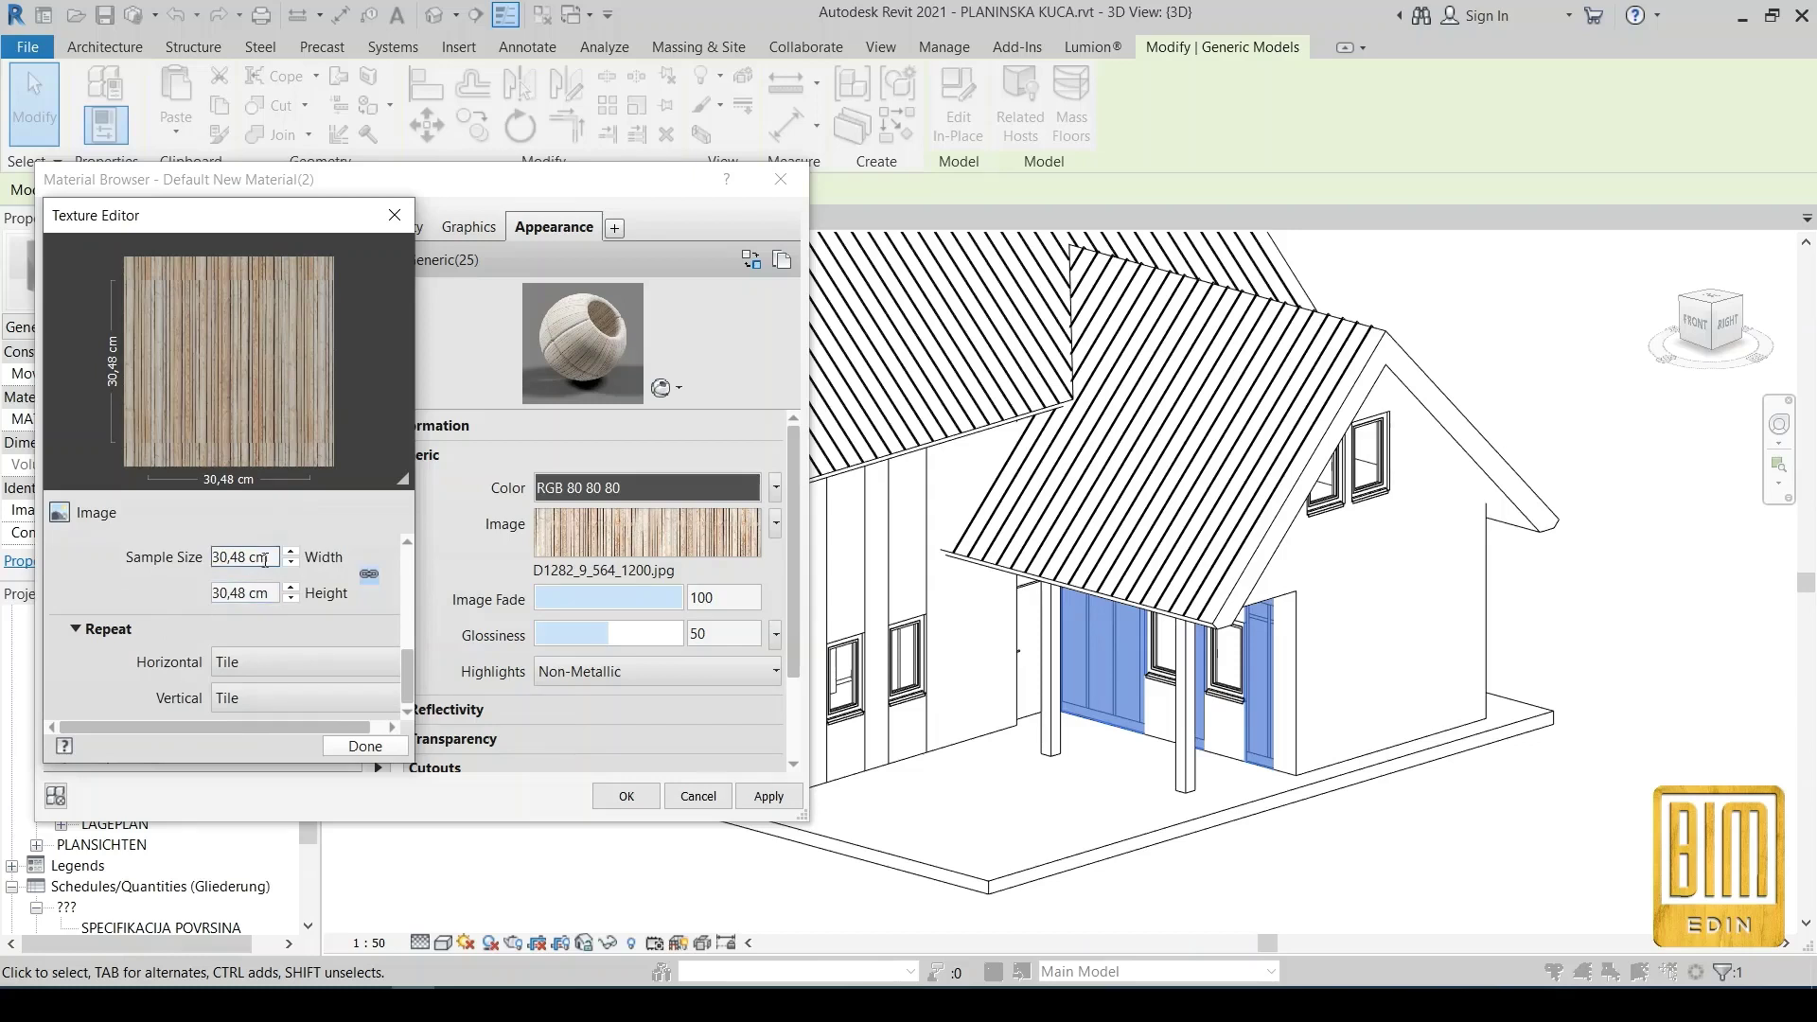
click(271, 557)
text(350)
key(Return)
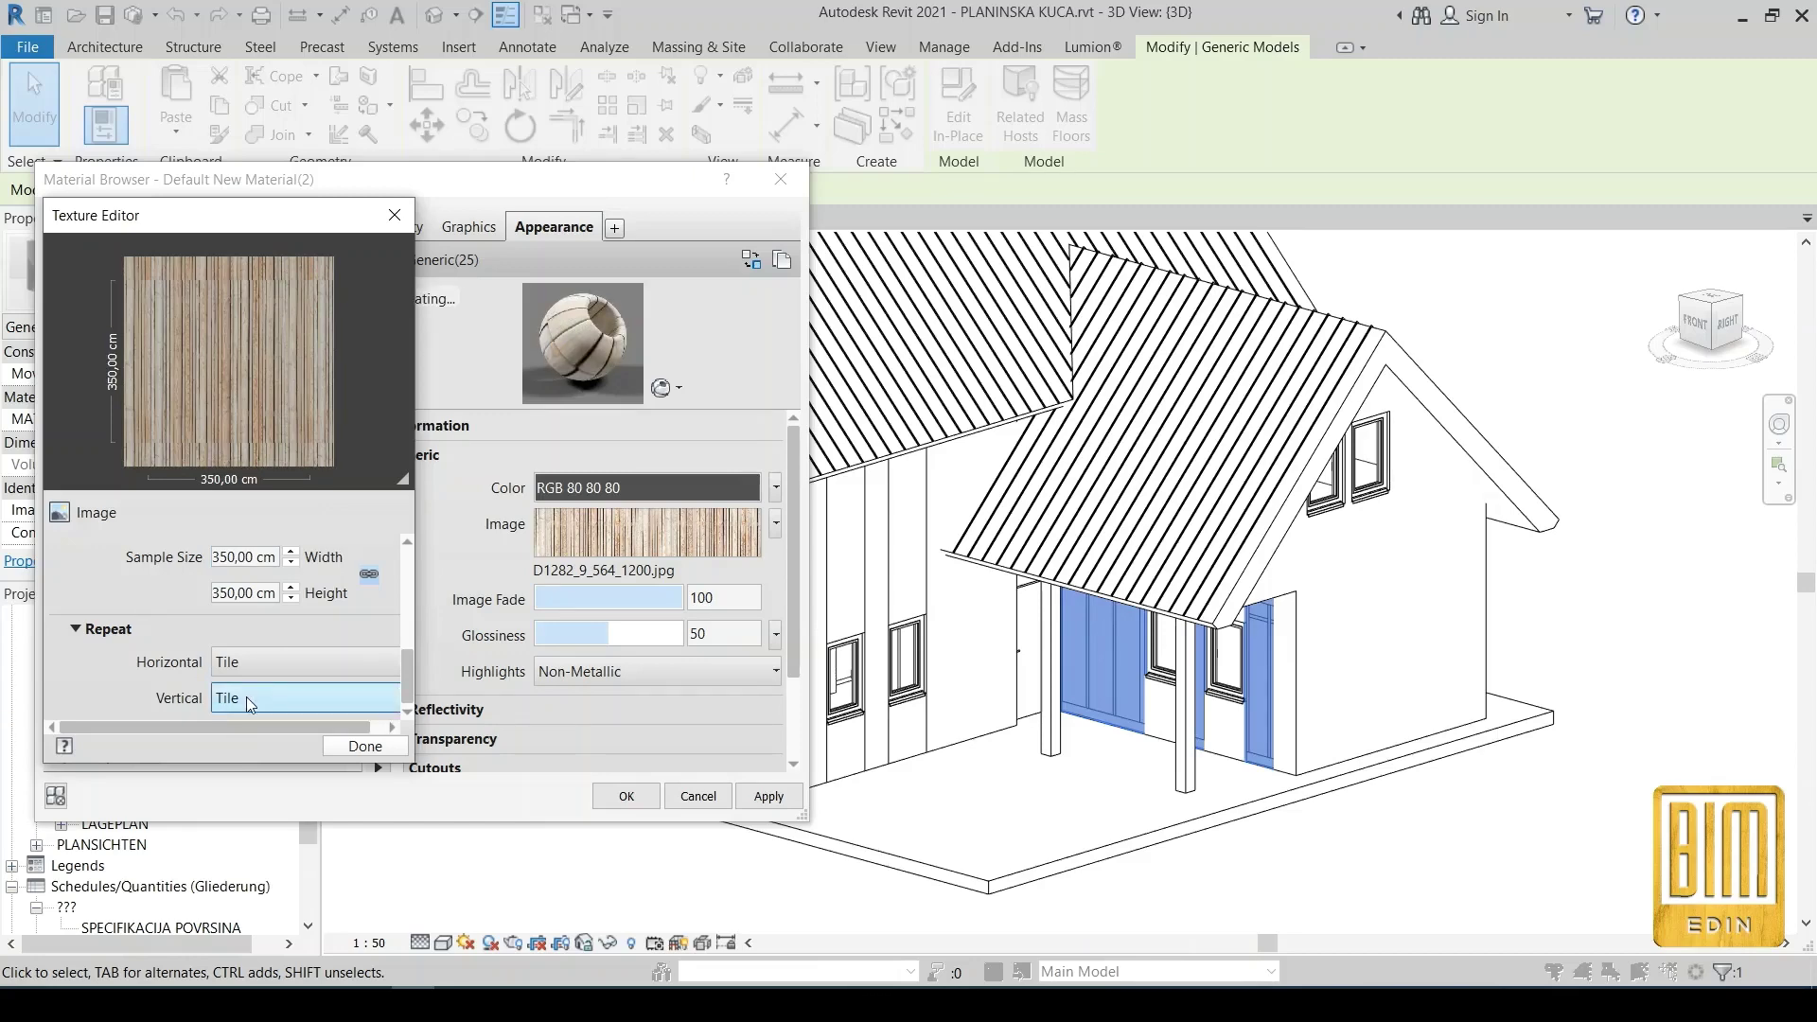
click(365, 747)
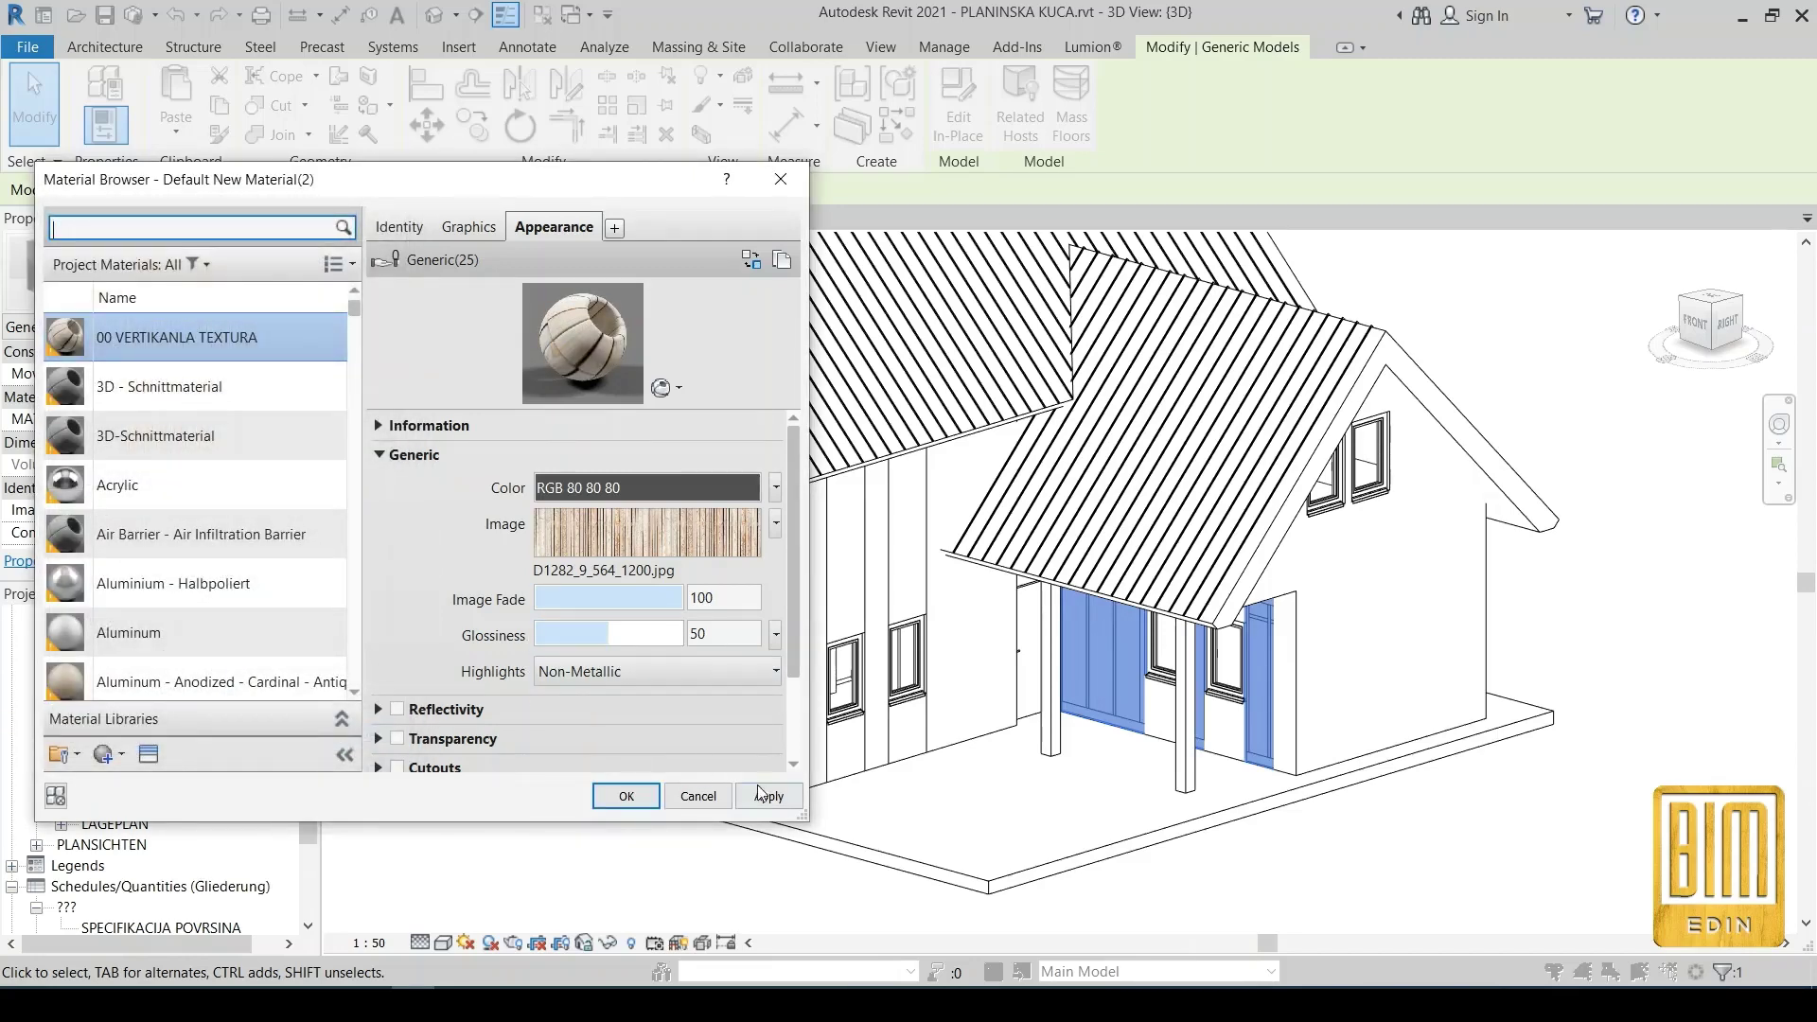
click(626, 795)
click(438, 530)
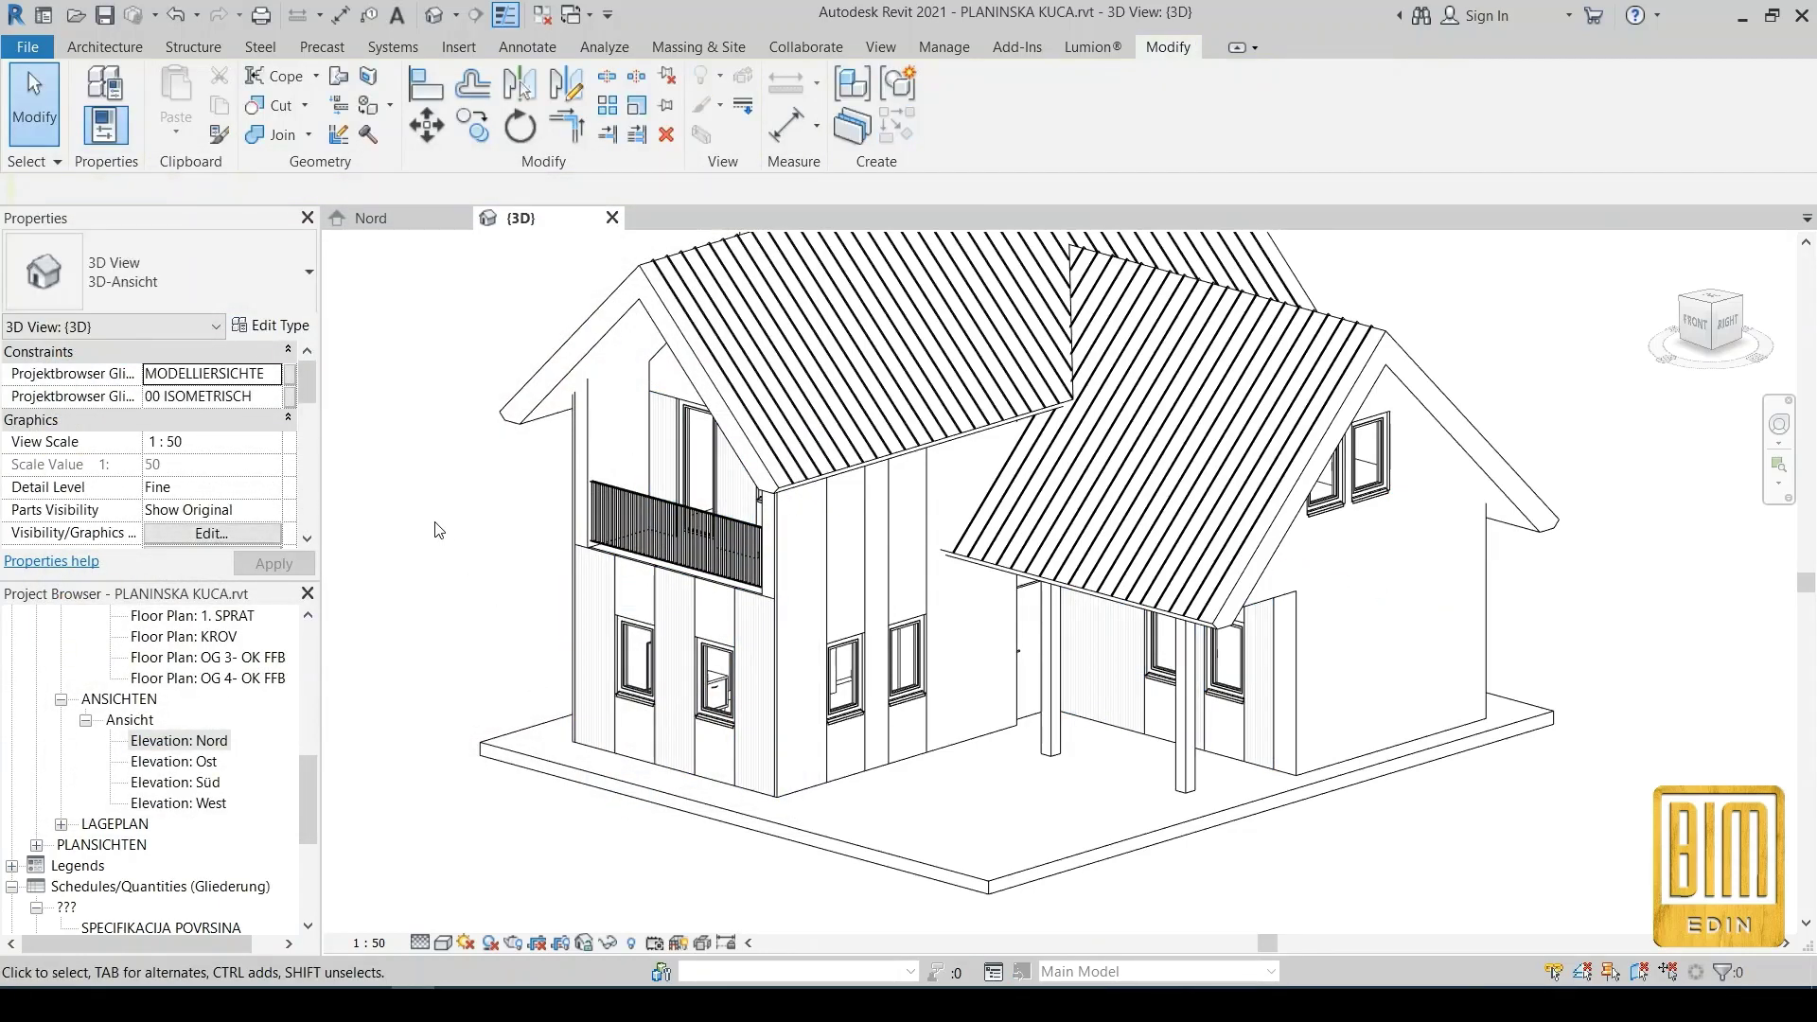
Select the other cladding, around the windows and on the gable, and create a new material for its MATERIJAL parameter
scroll(667, 691, up, 5)
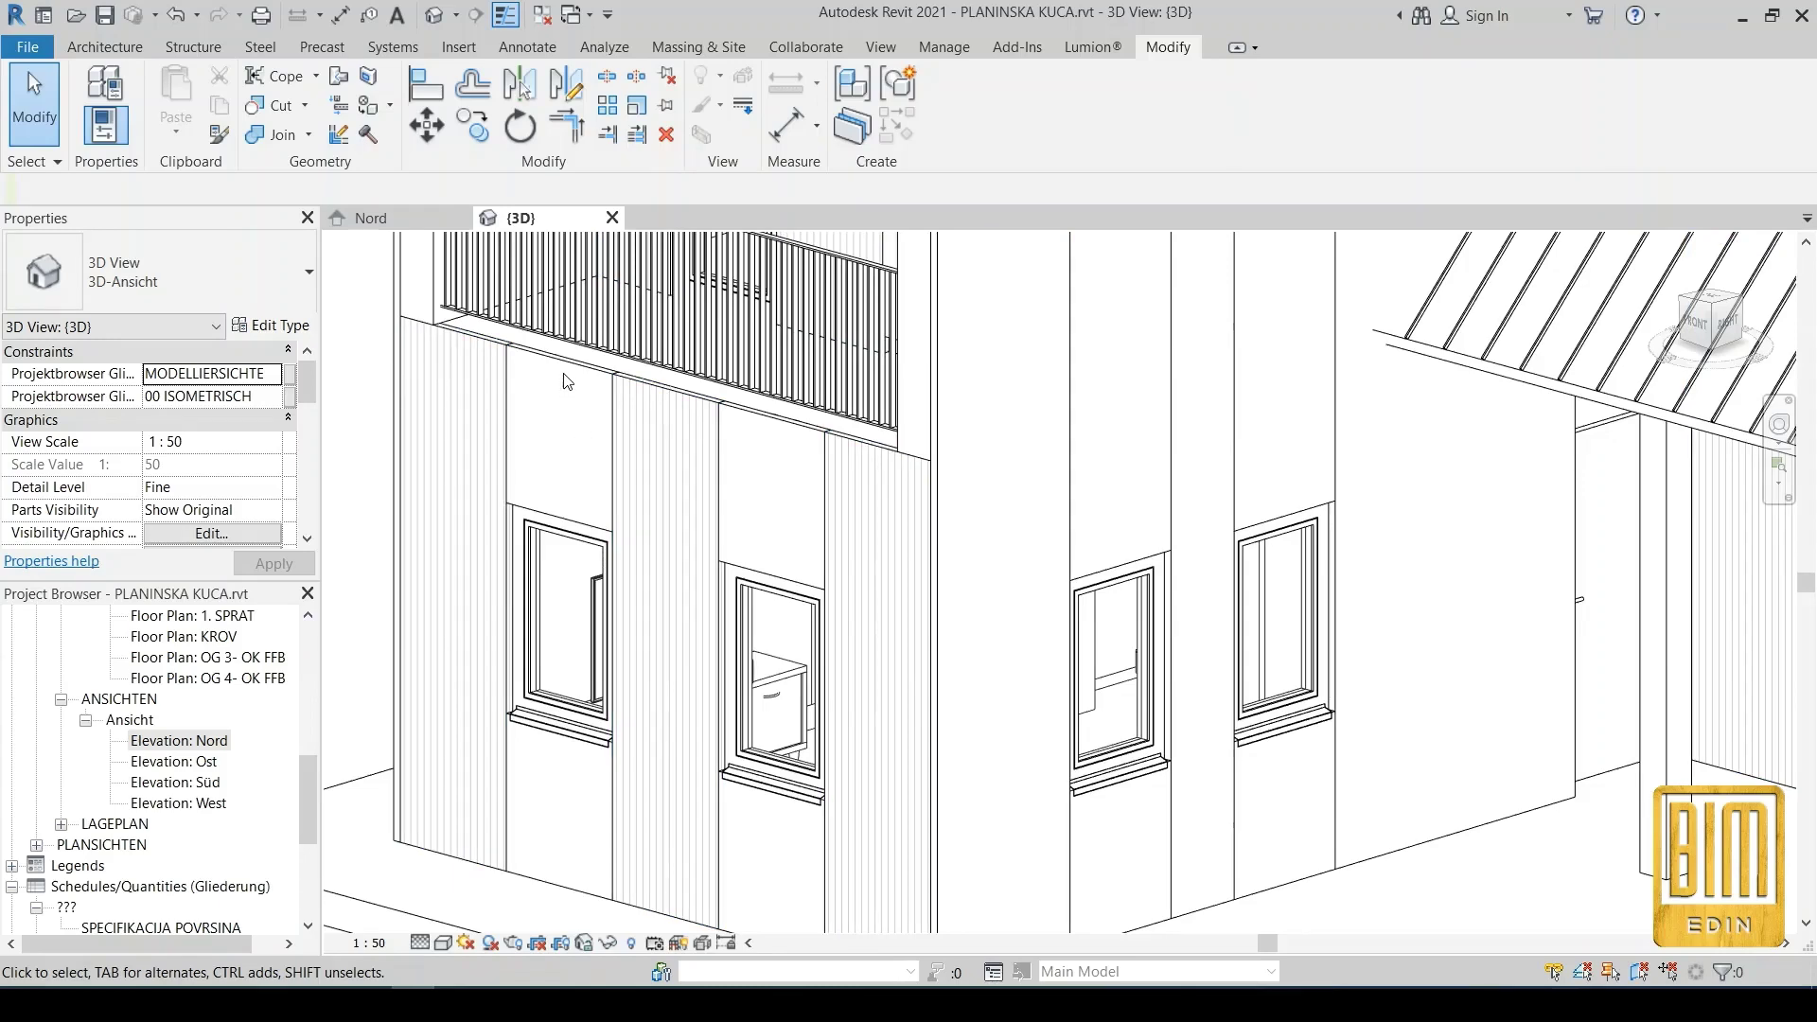
click(579, 476)
scroll(579, 476, down, 5)
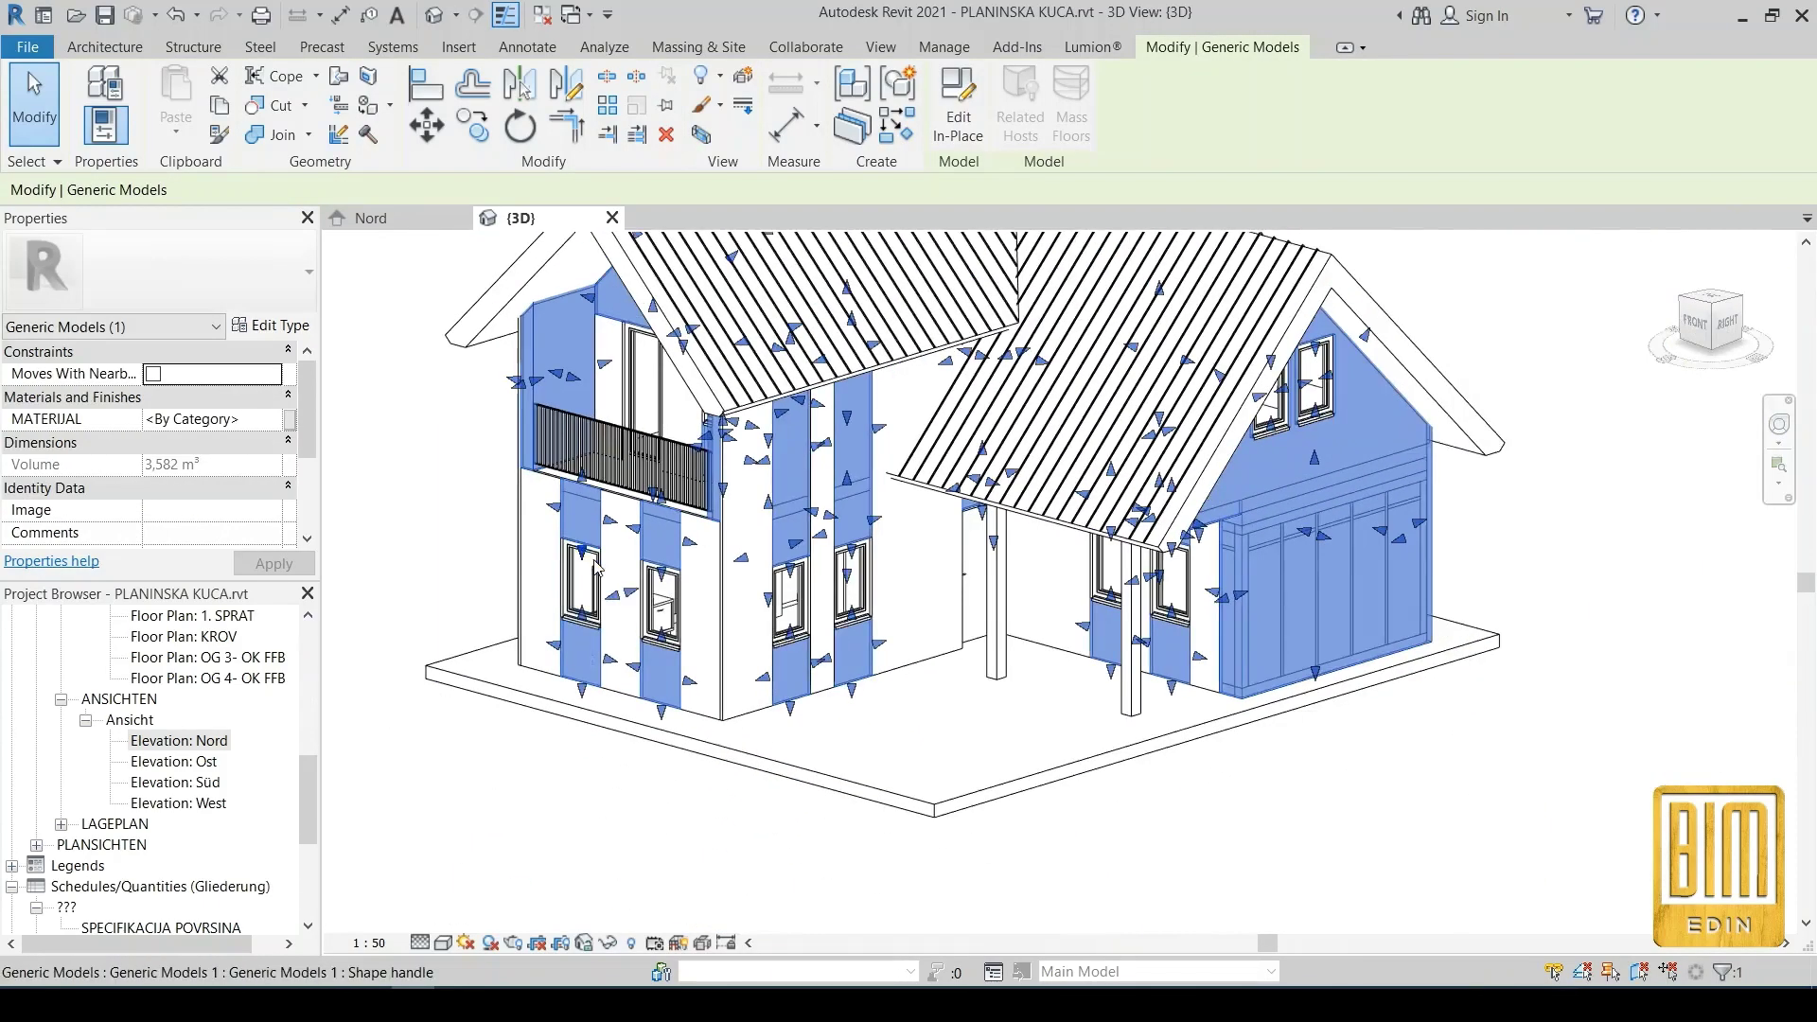
click(279, 419)
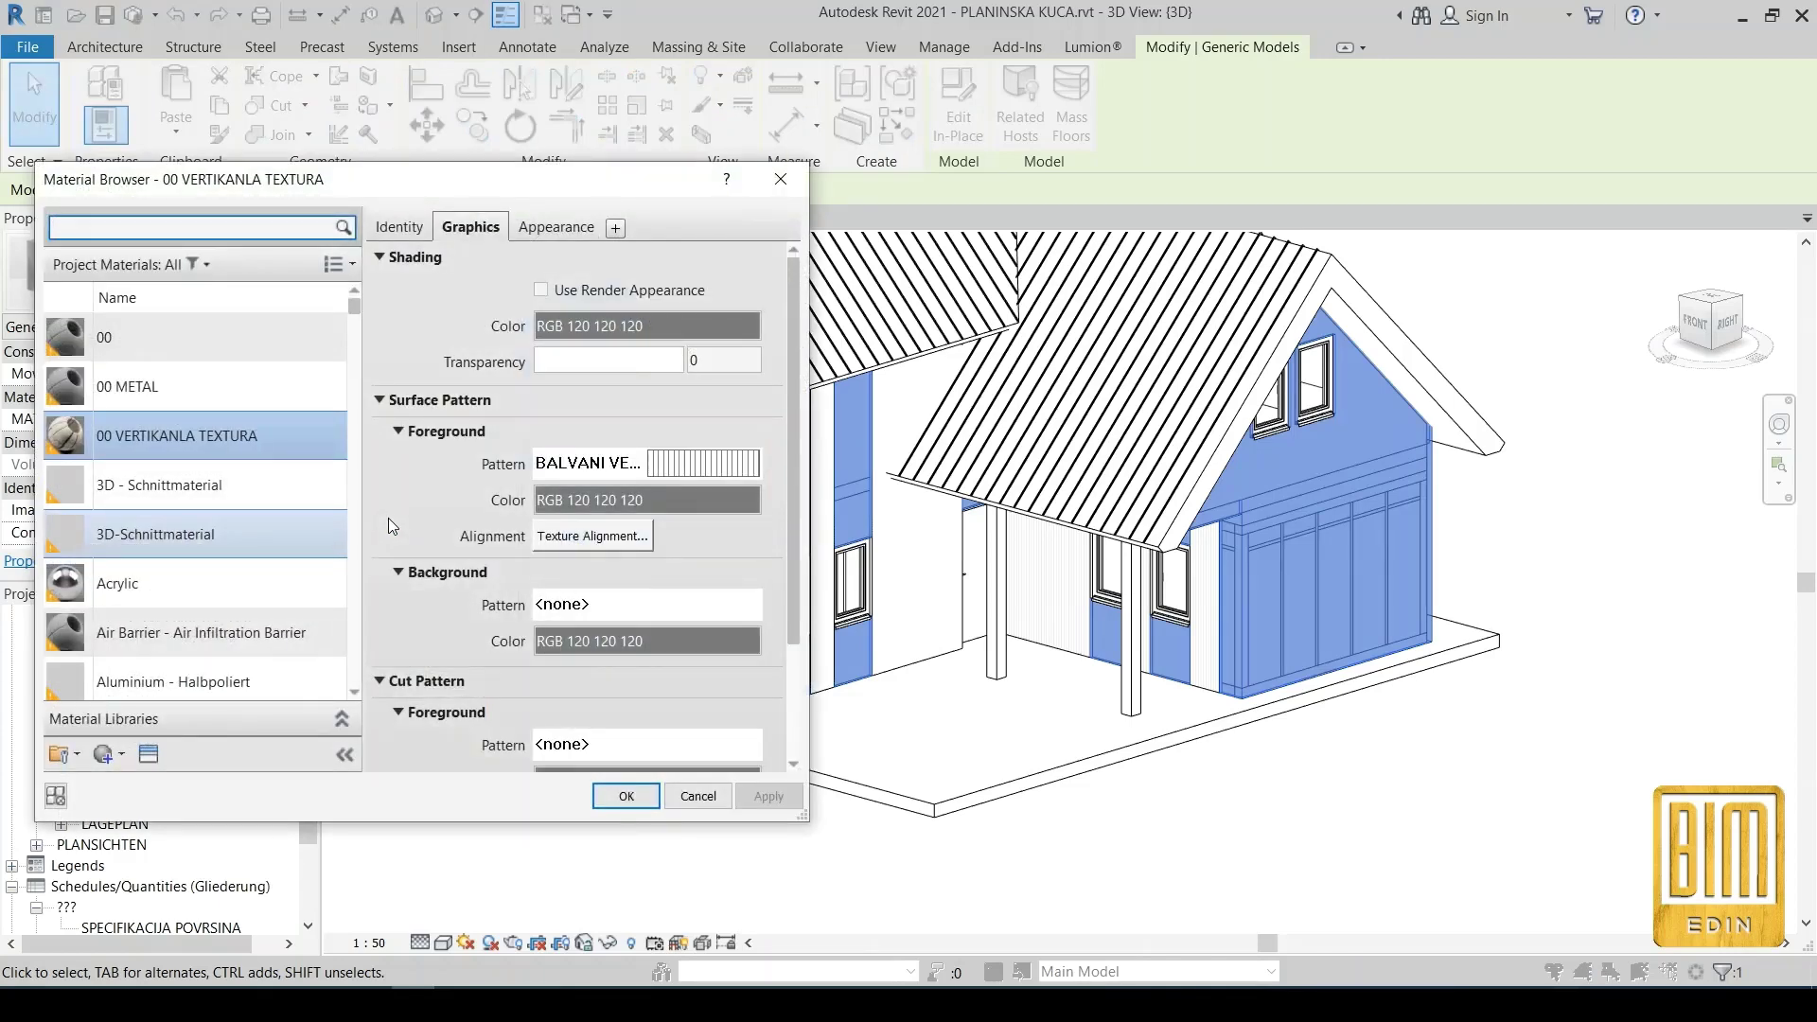
click(106, 754)
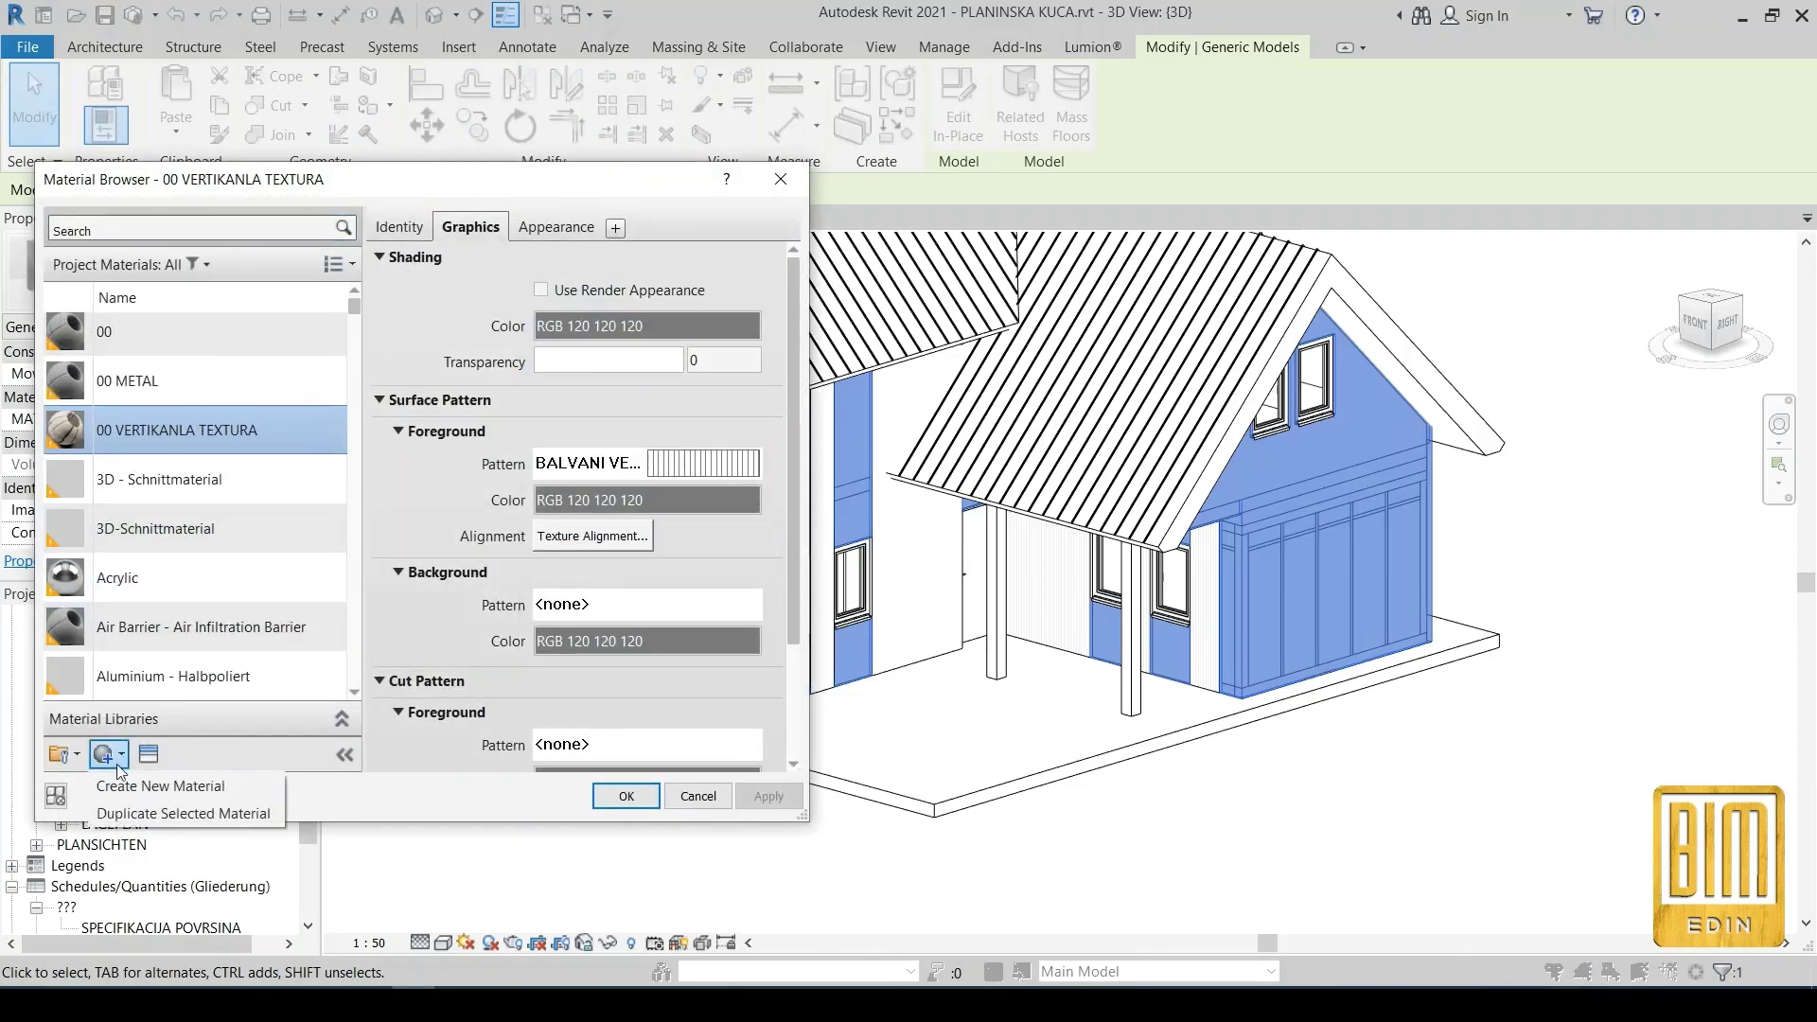
click(137, 788)
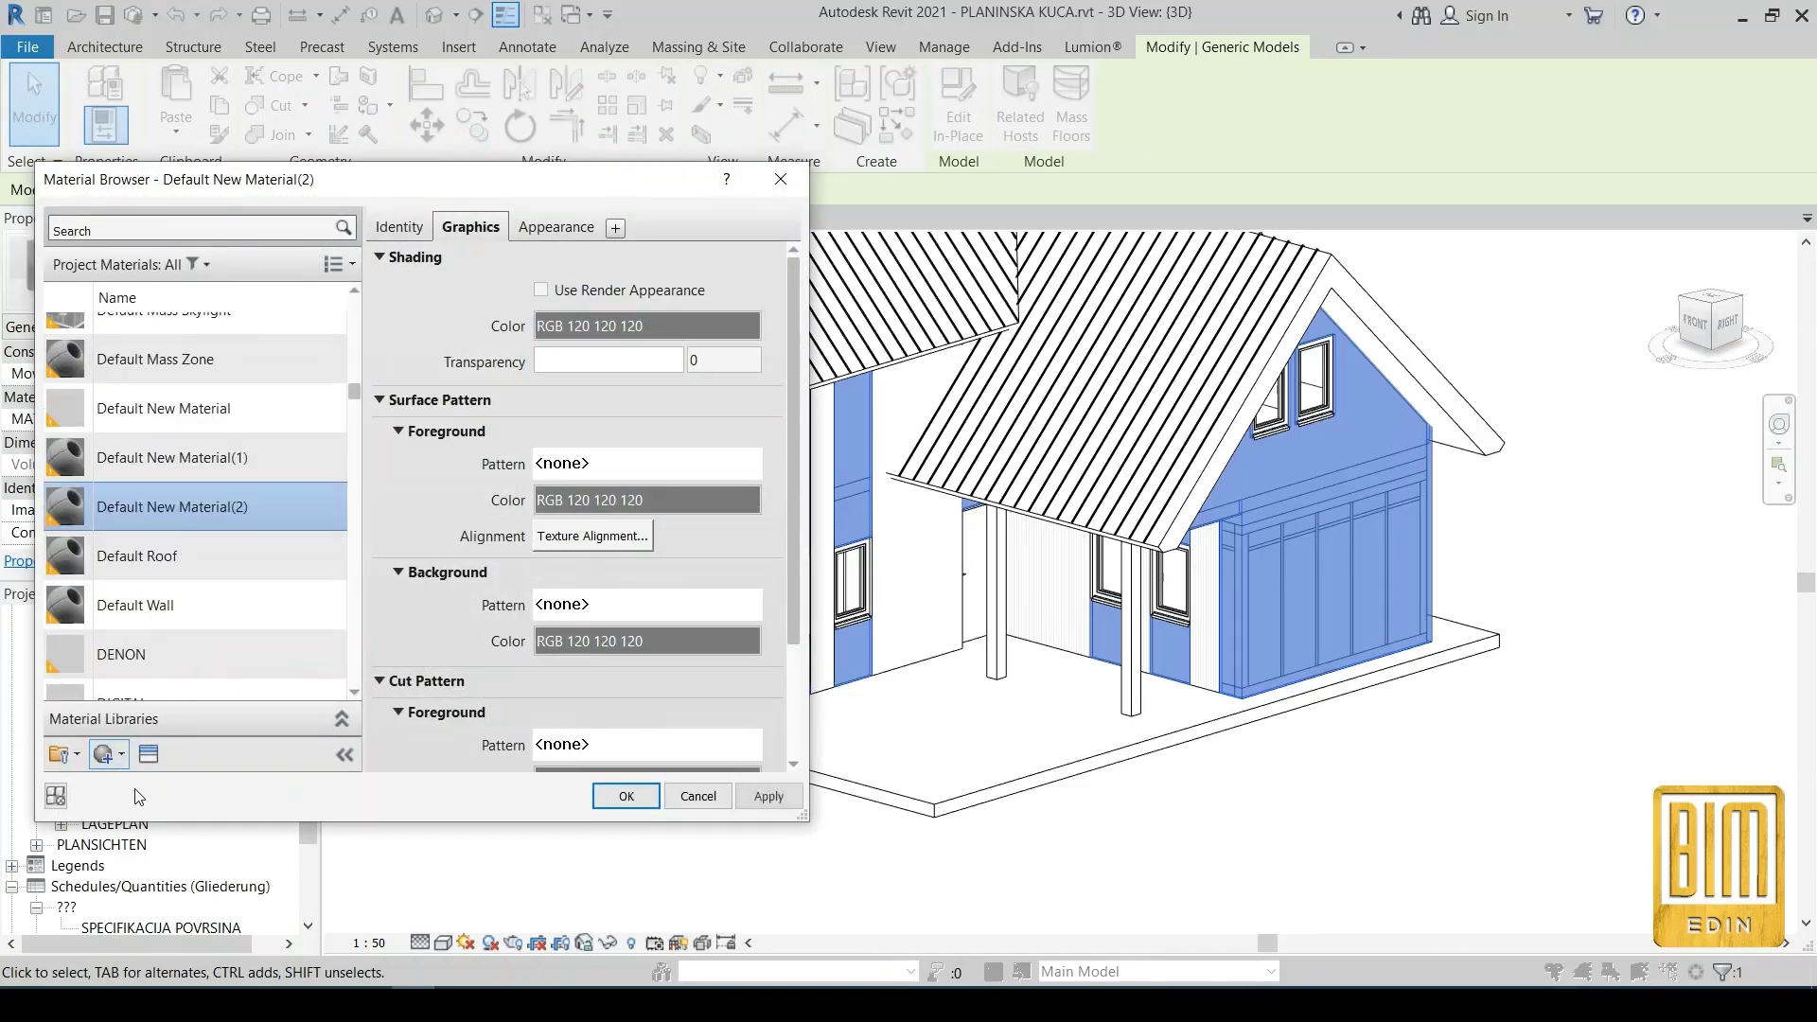
Rename the newly created material as 00 HORIZONTALNA TEXTURA
right_click(206, 509)
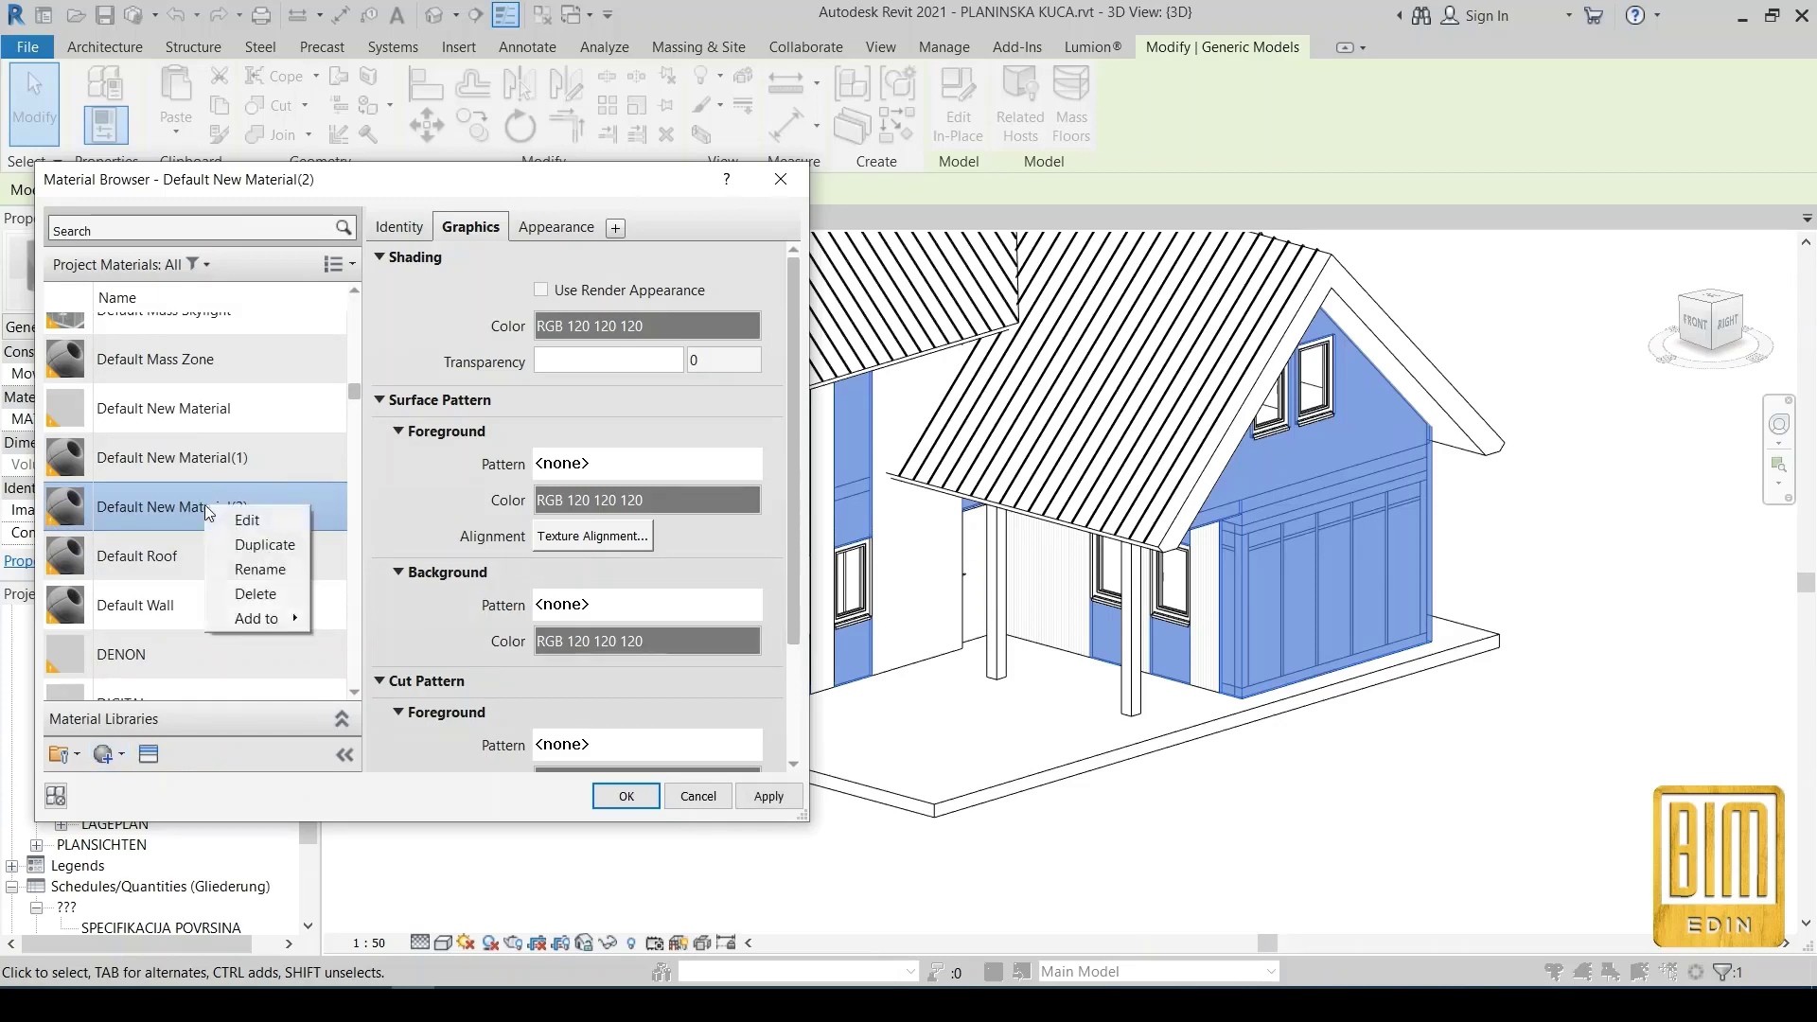
click(270, 572)
text(00 HOR)
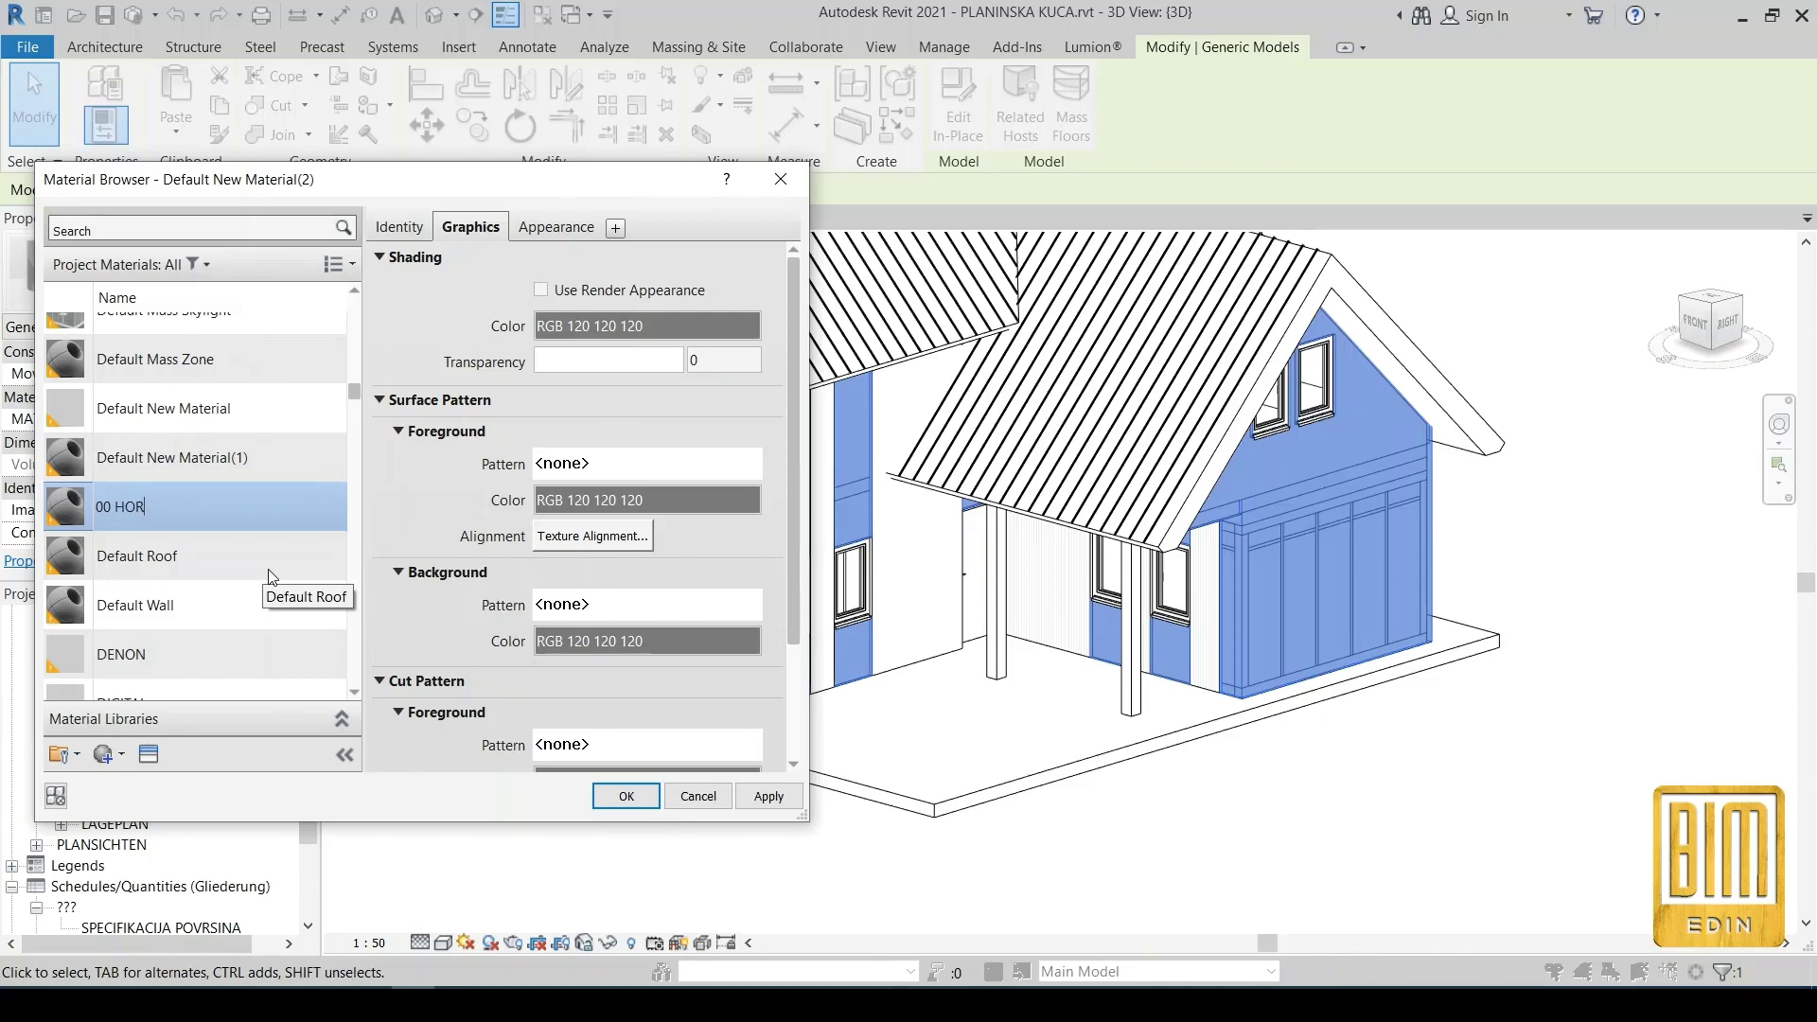
text(IZONTALNA )
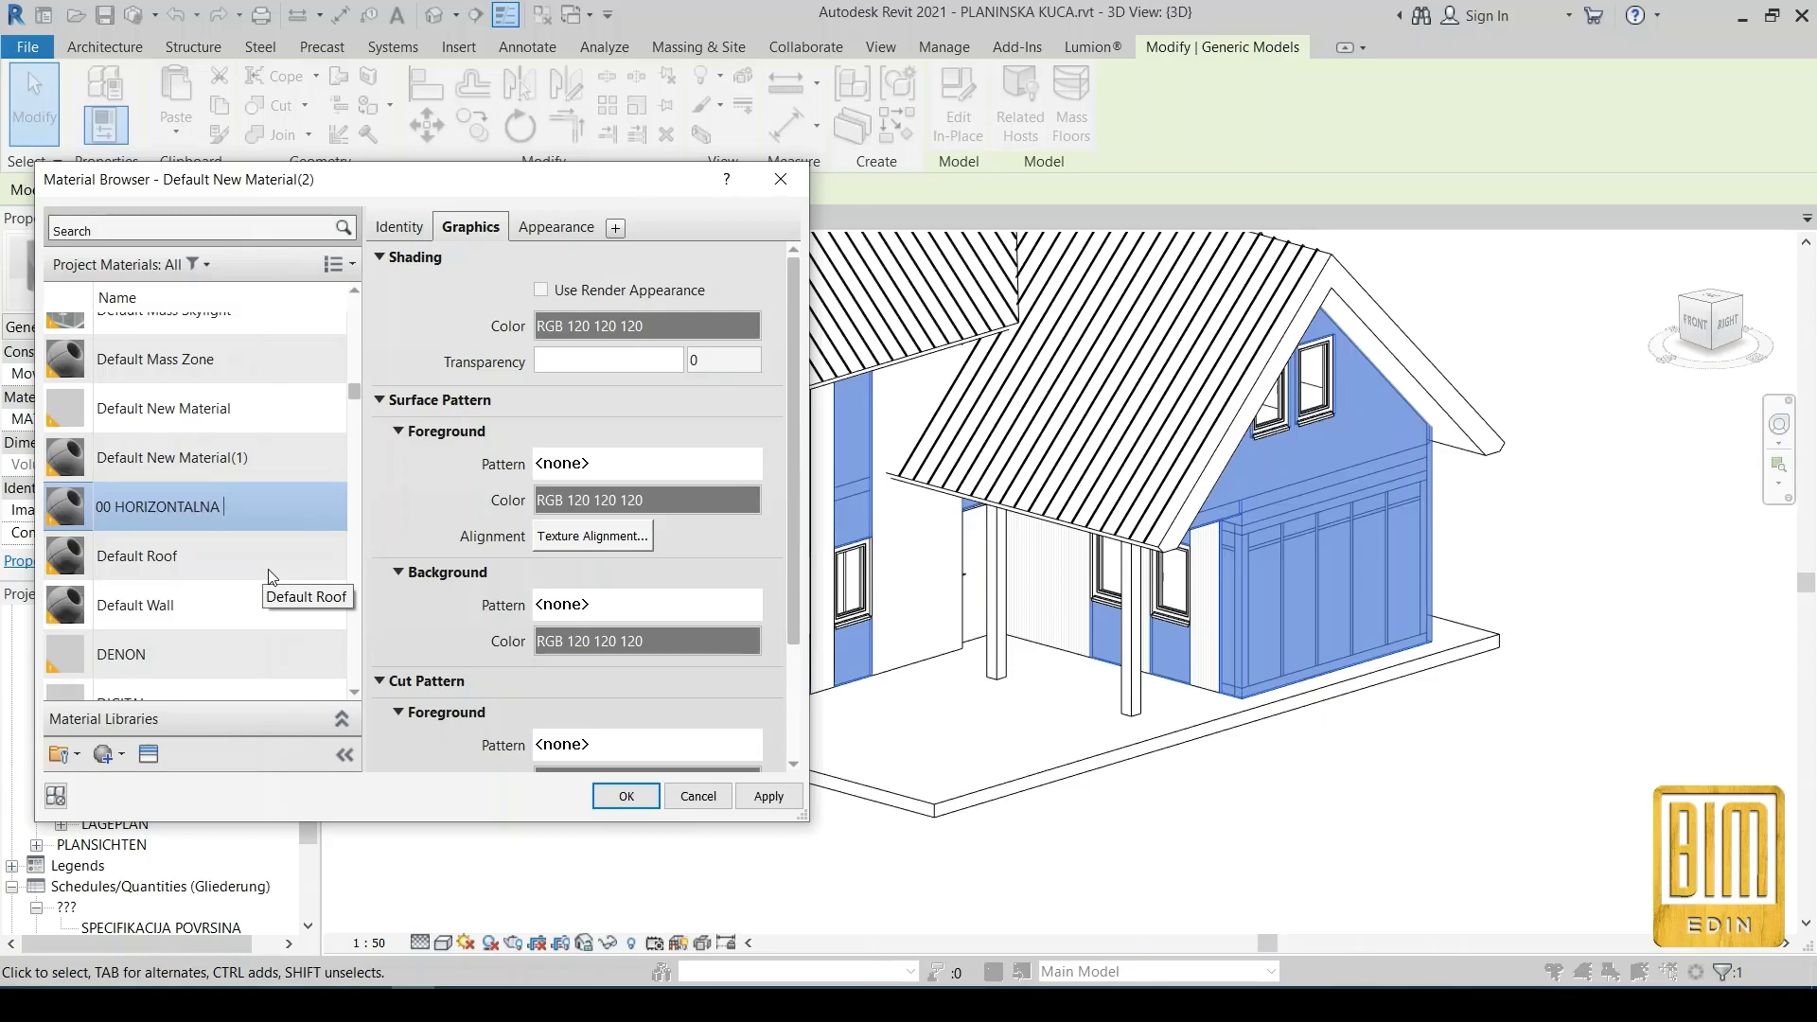
text(TEXTURA)
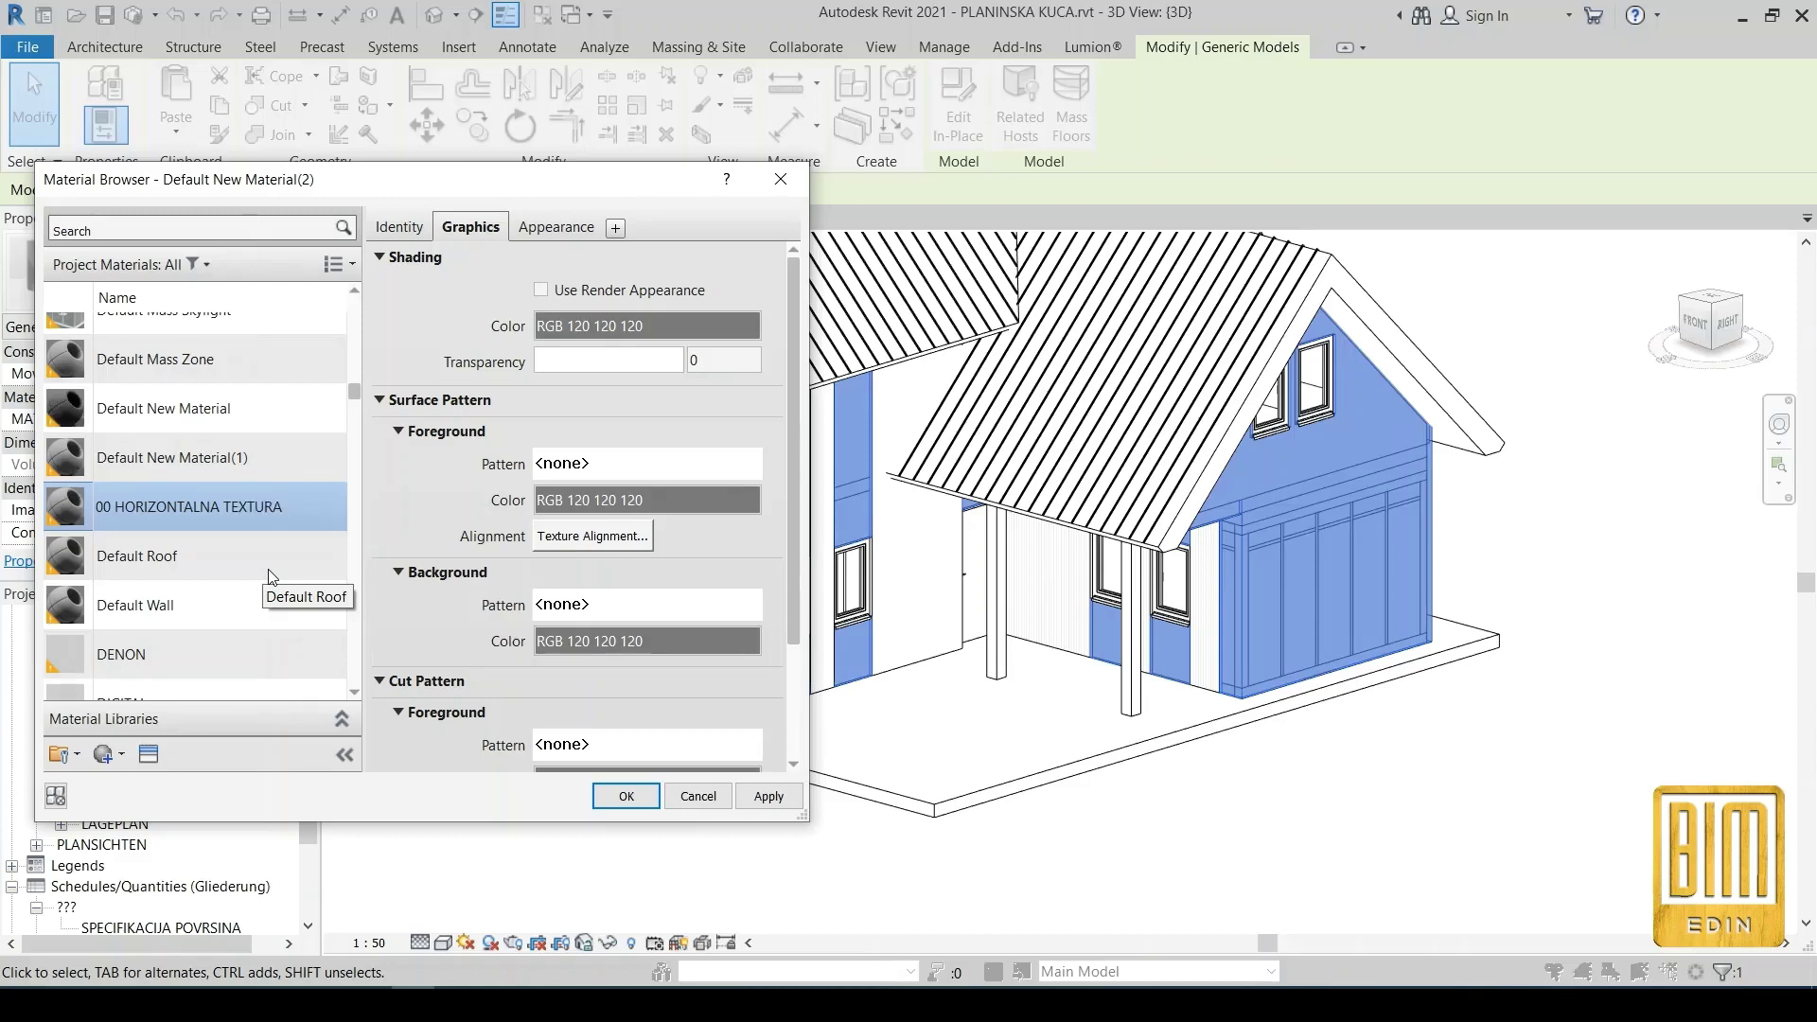
key(Return)
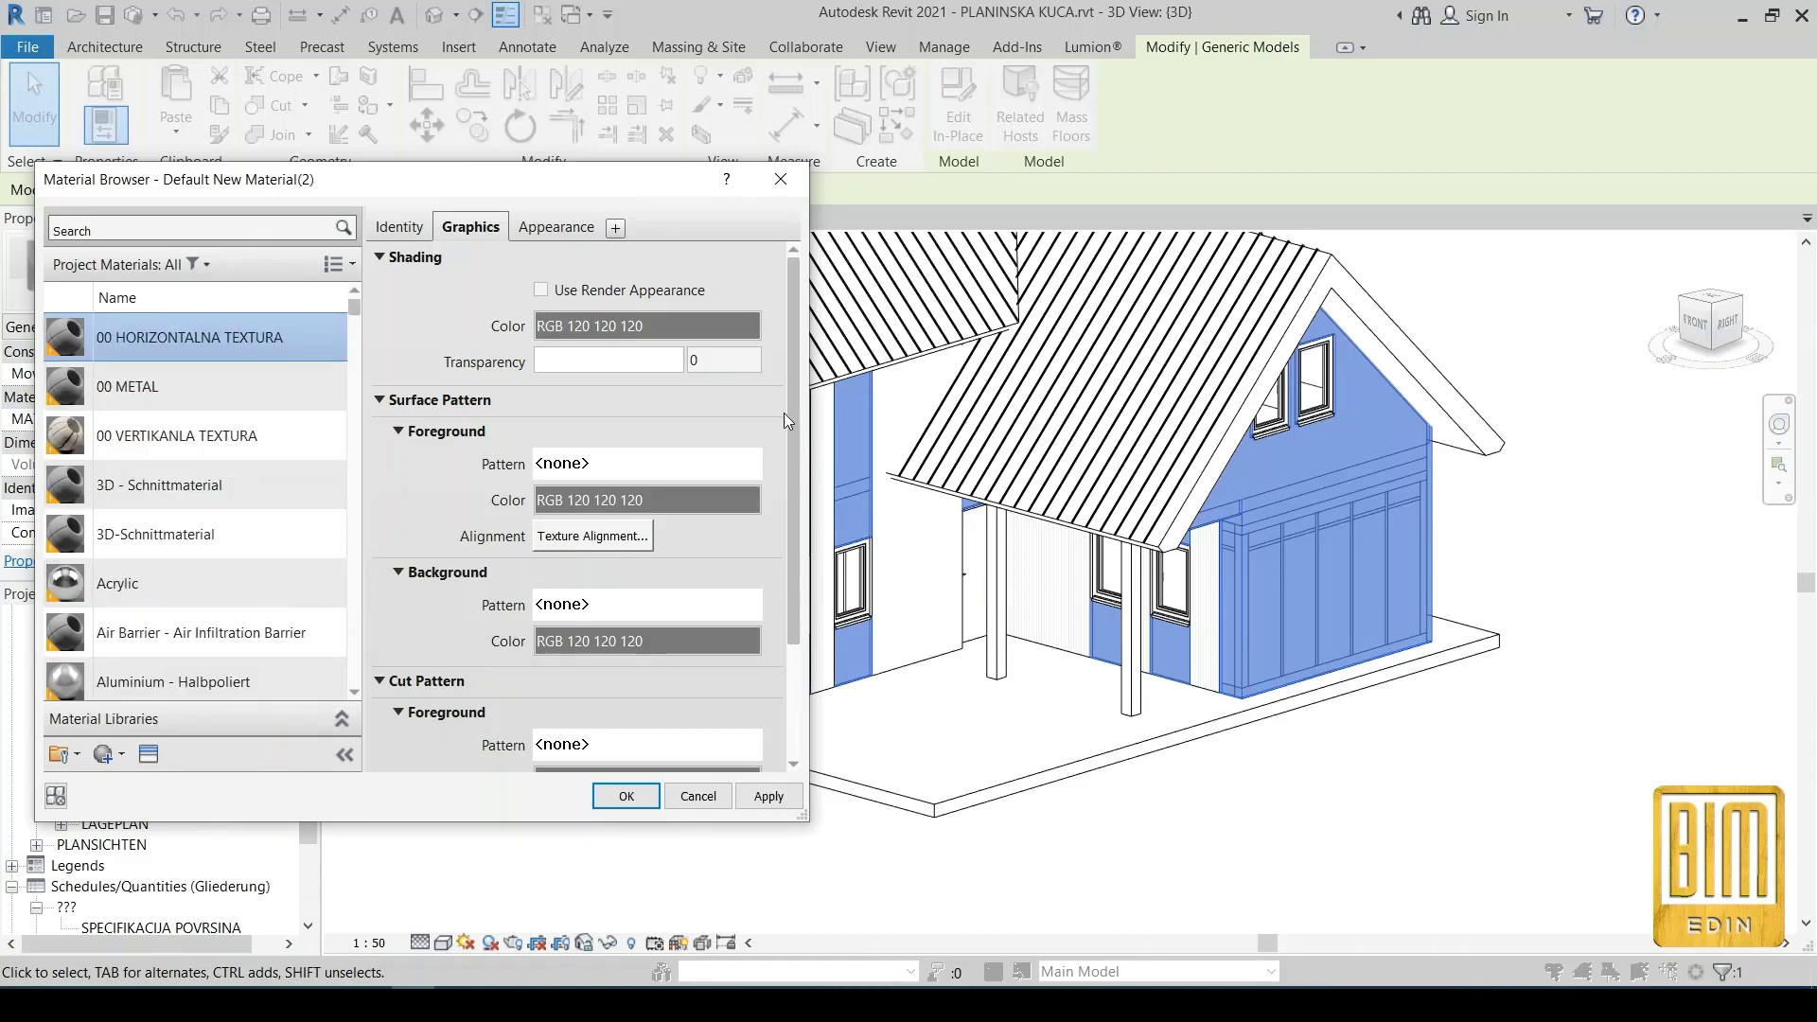
Set the surface foreground pattern of 00 HORIZONTALNA TEXTURA to the drafting pattern _Horizontal 1.0mm
click(623, 469)
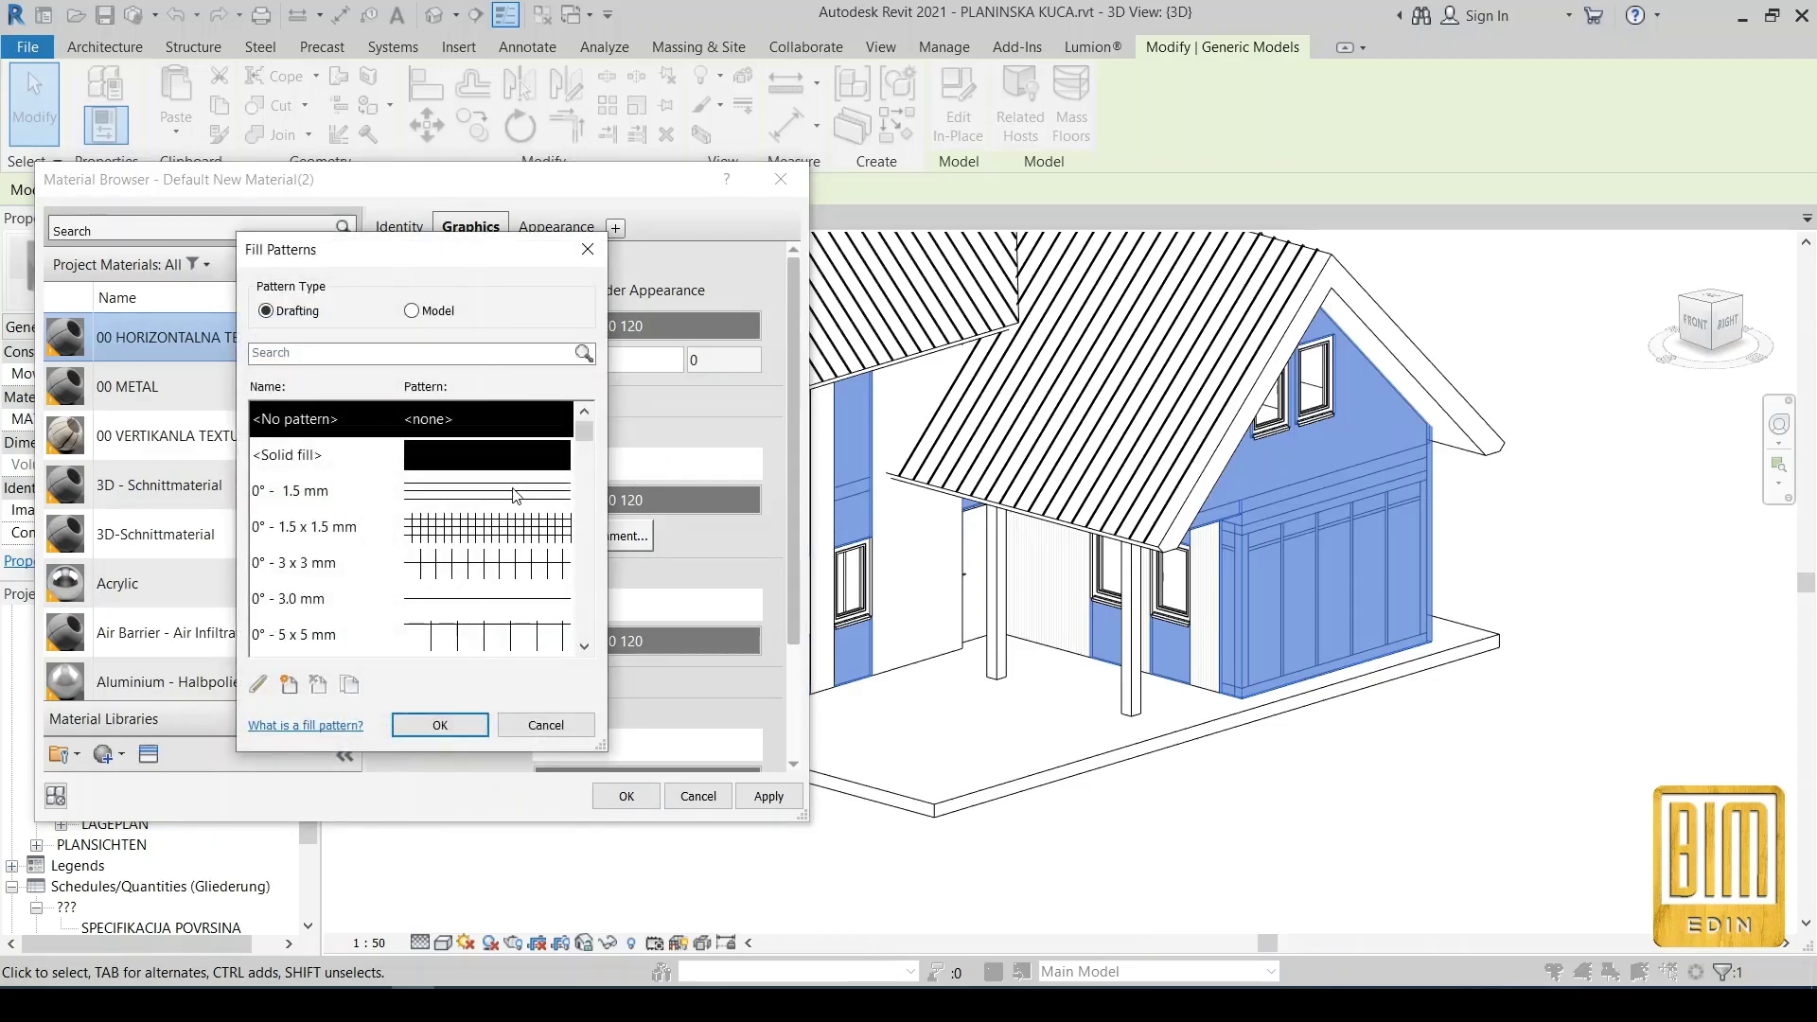
scroll(515, 494, down, 10)
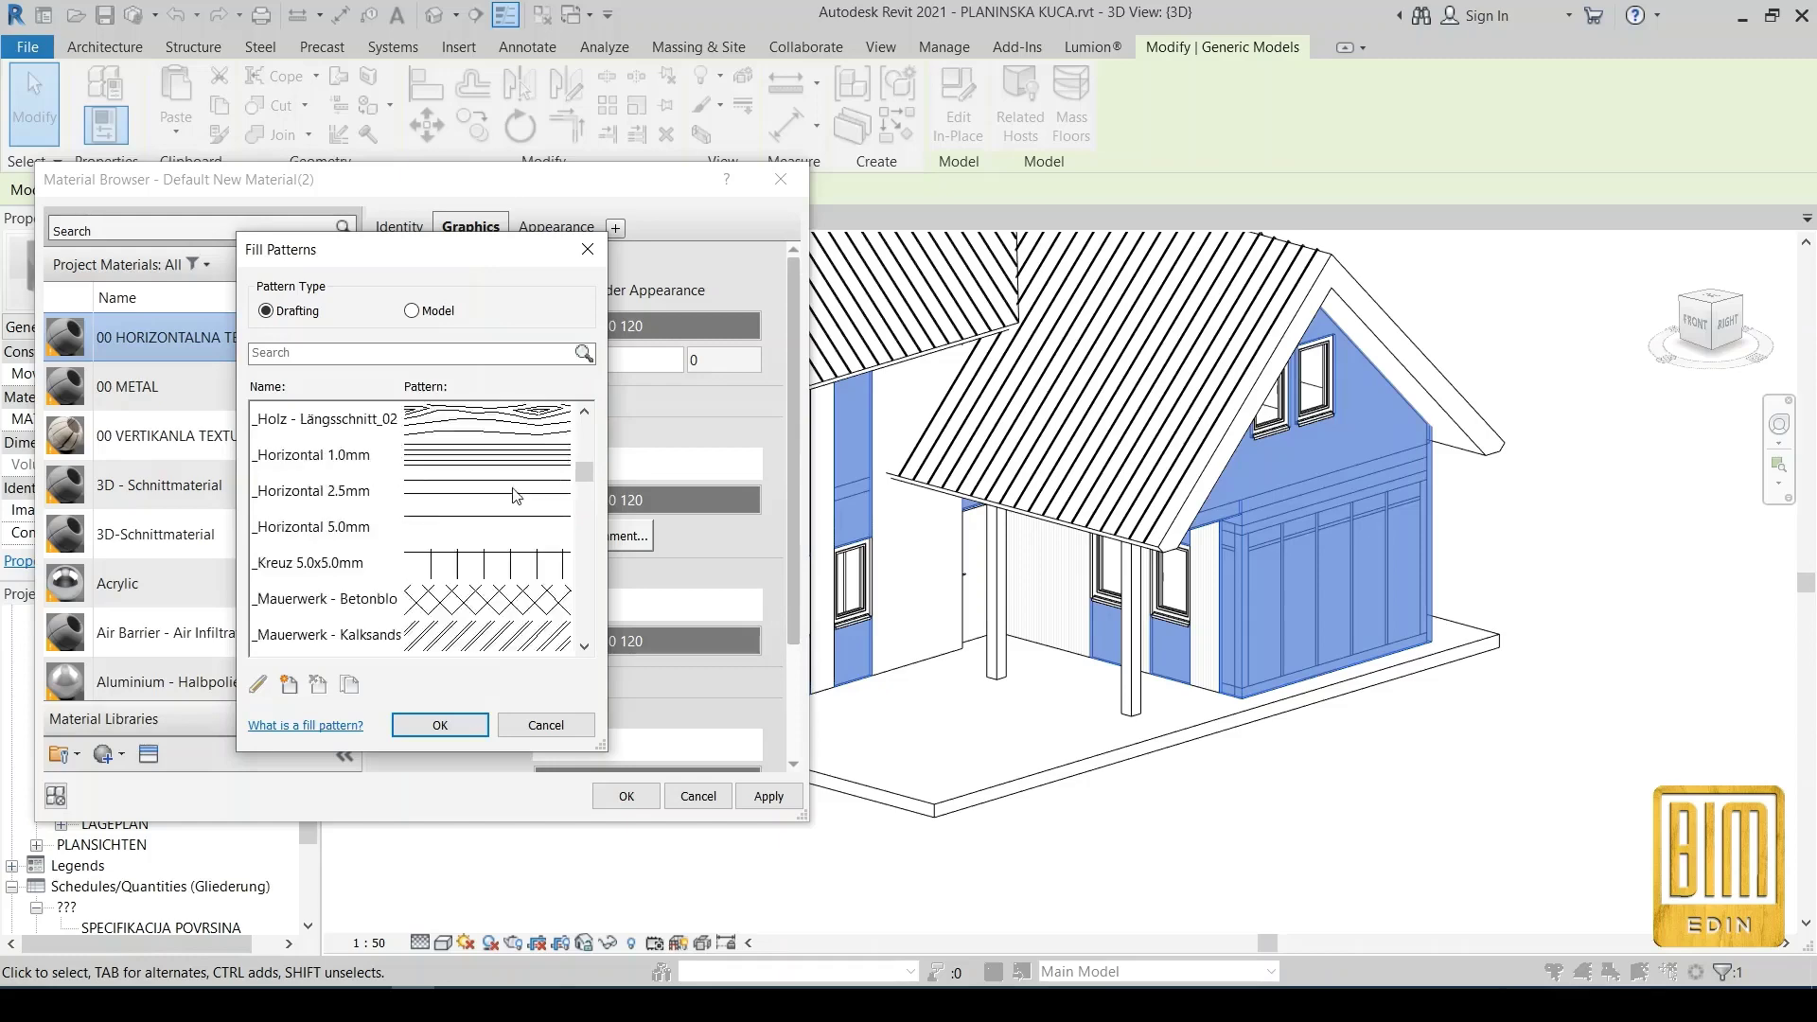
scroll(516, 494, up, 3)
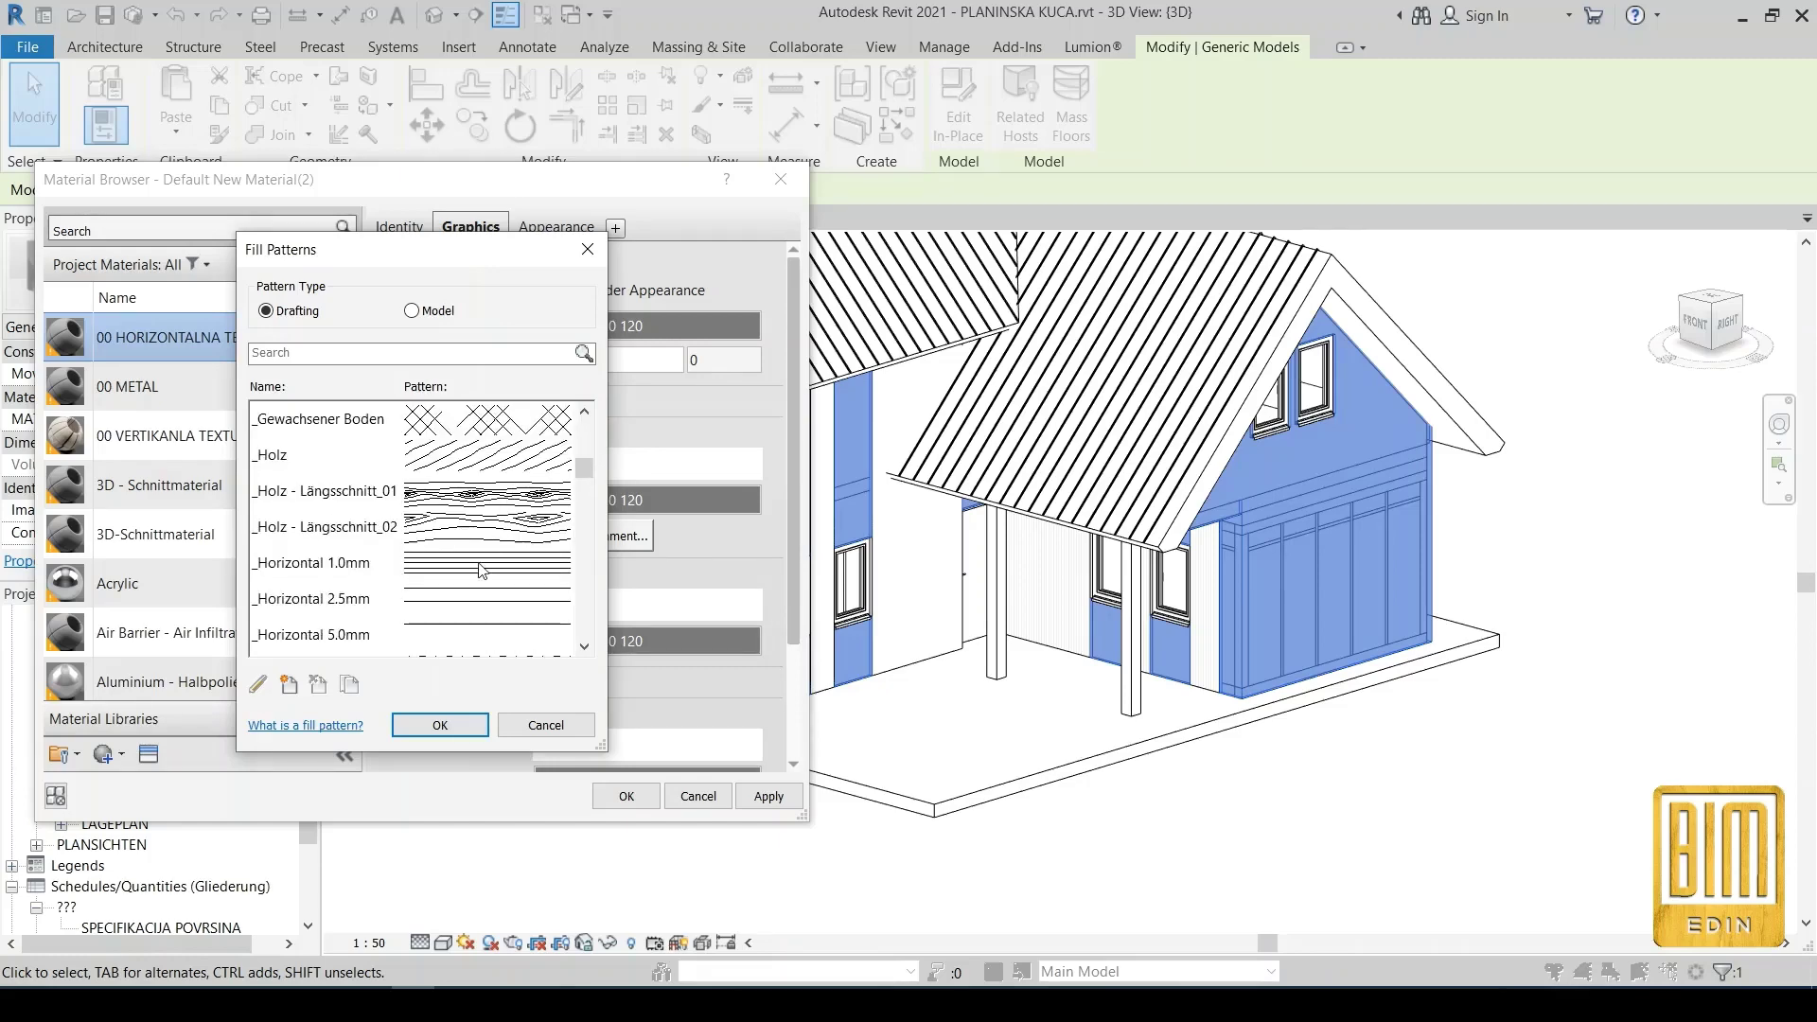
click(482, 568)
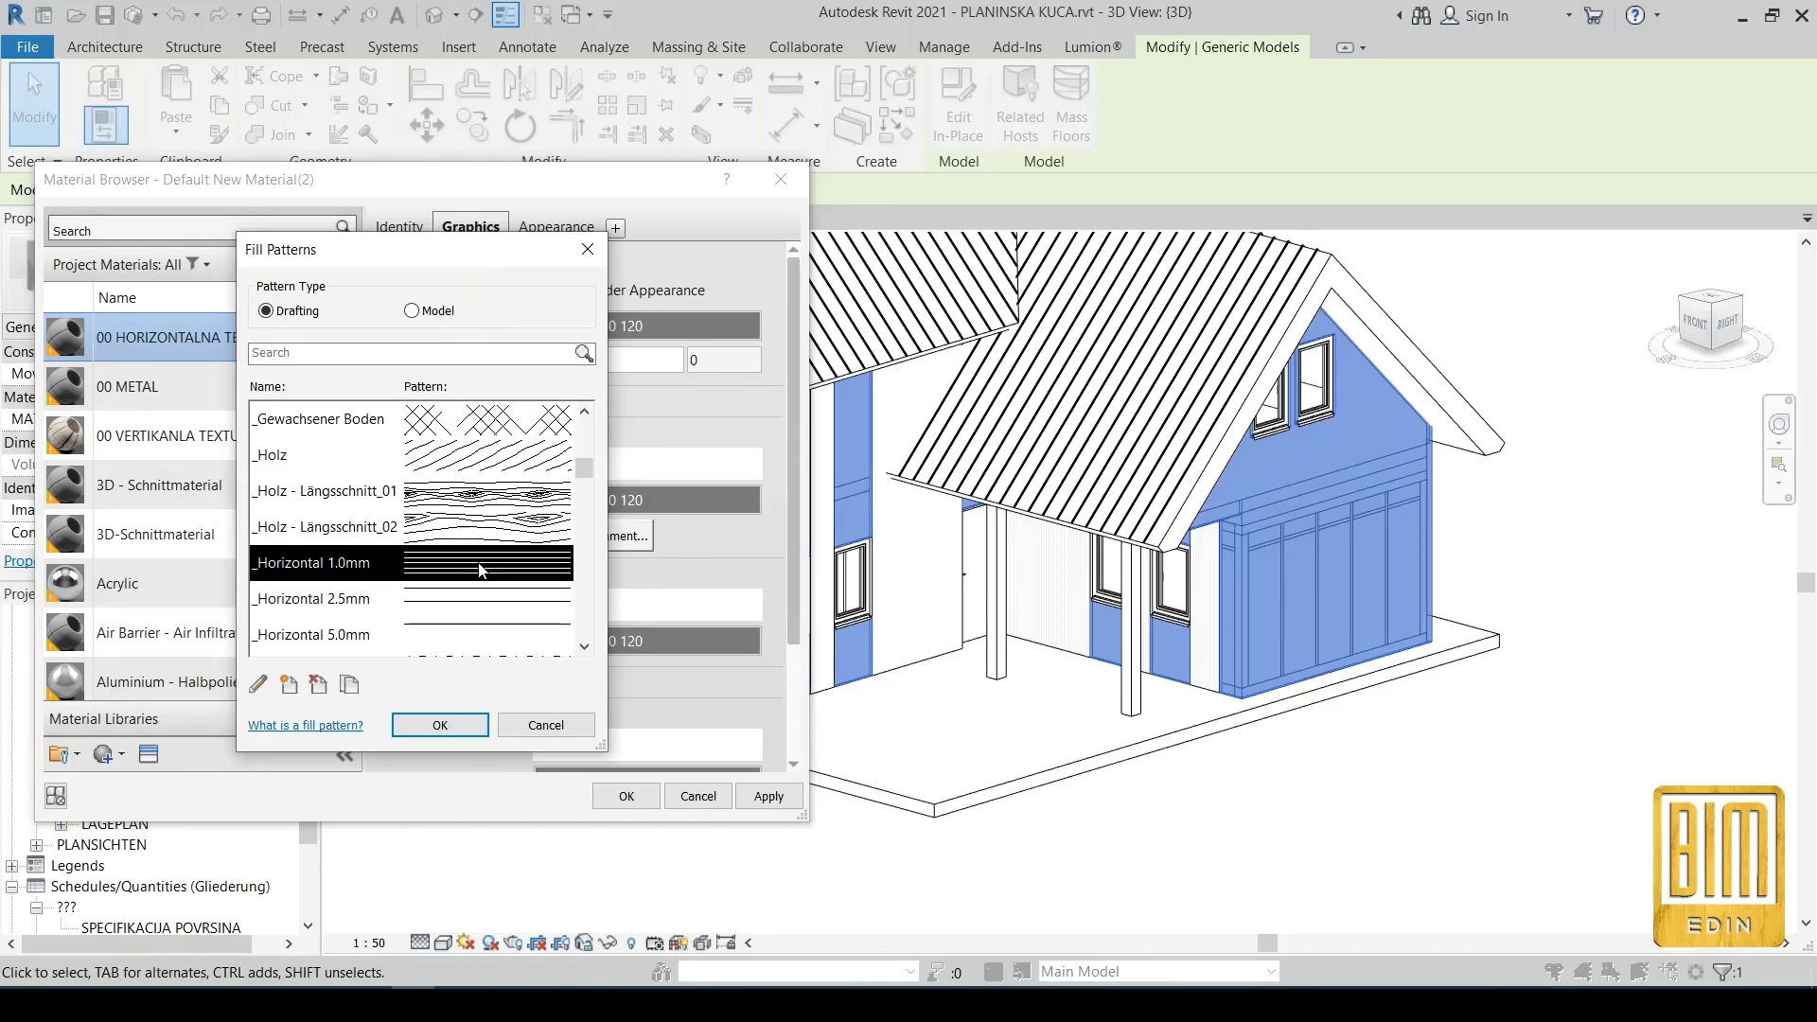
click(440, 725)
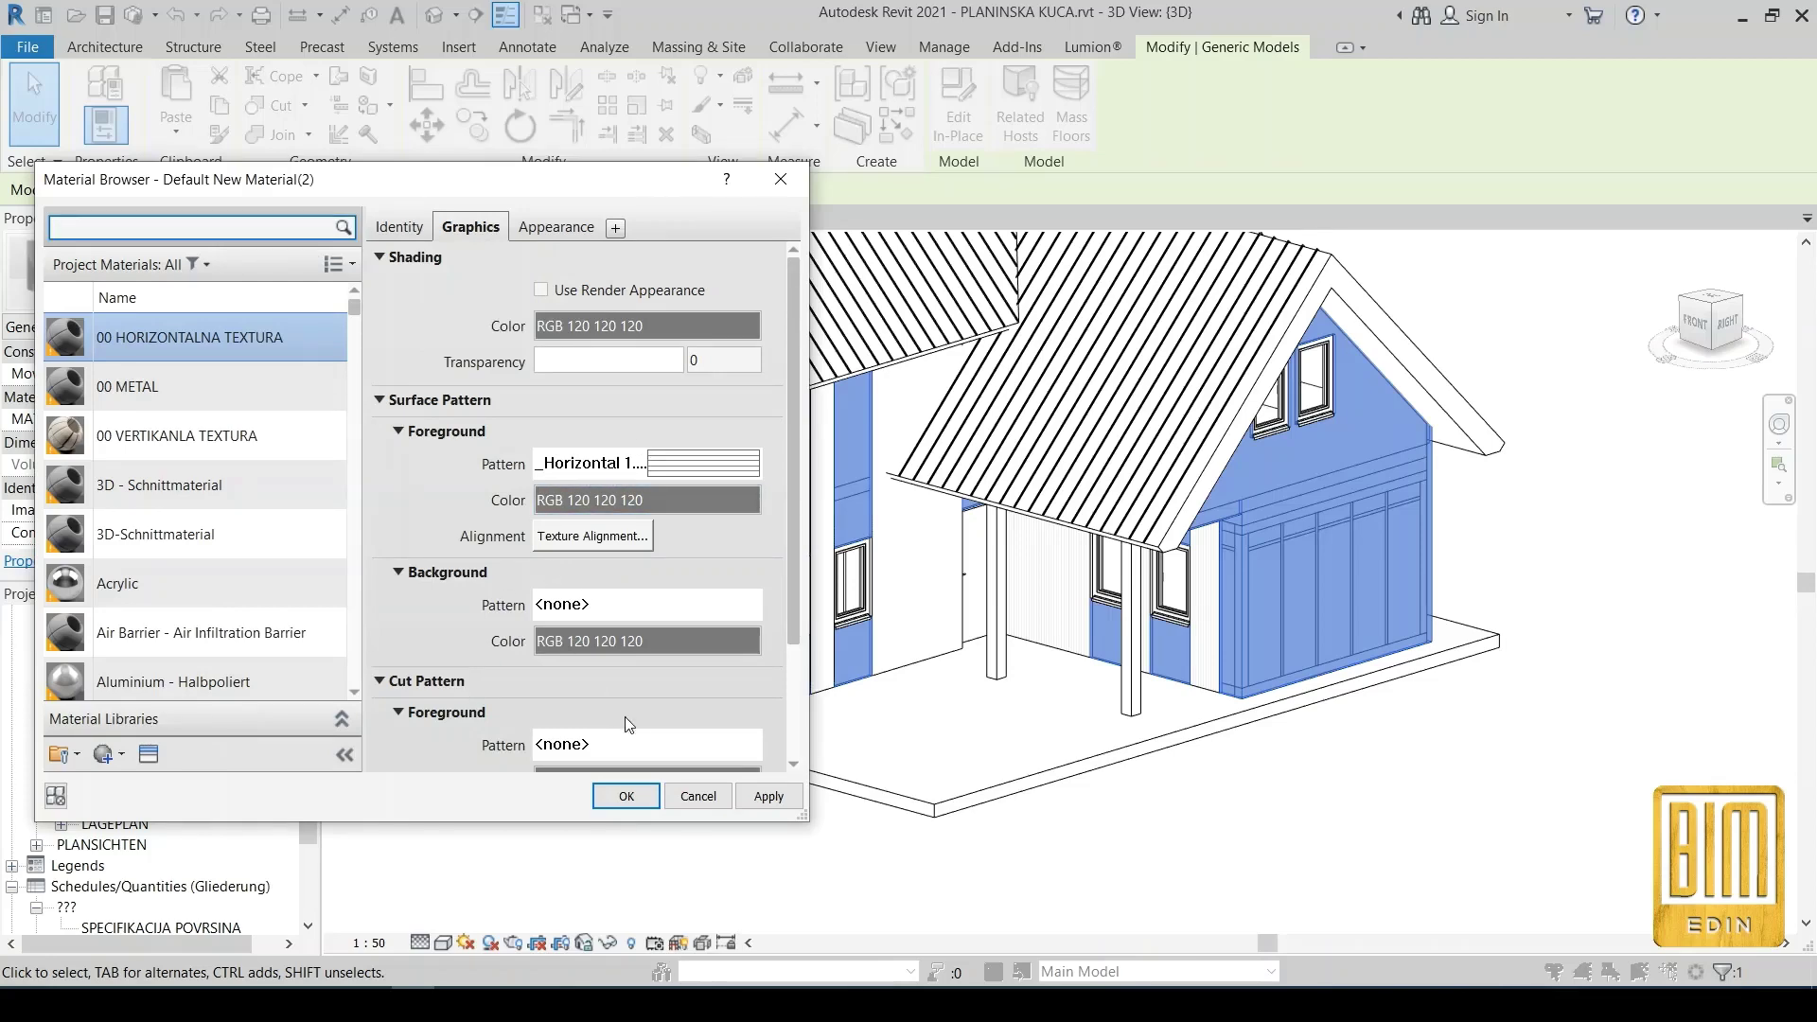
Load D1282_9_564_1200.jpg from the TEXTURE folder as the appearance image of 00 HORIZONTALNA TEXTURA
click(553, 229)
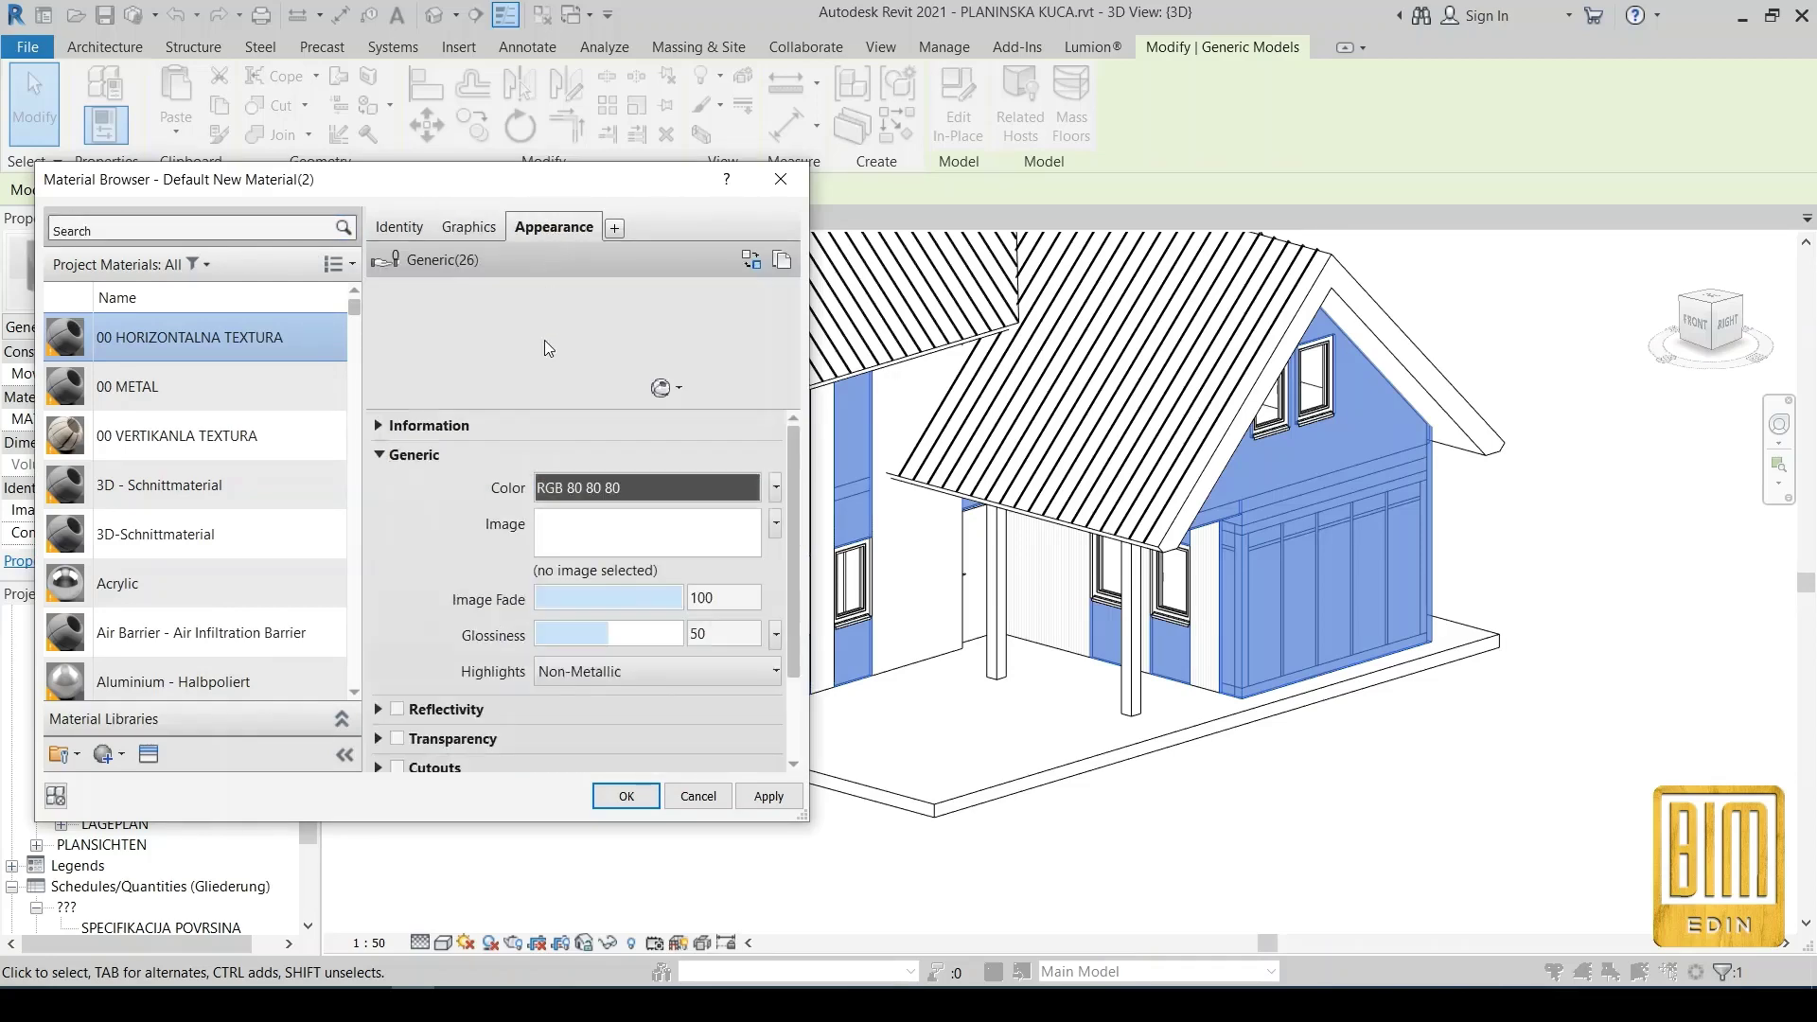
click(620, 546)
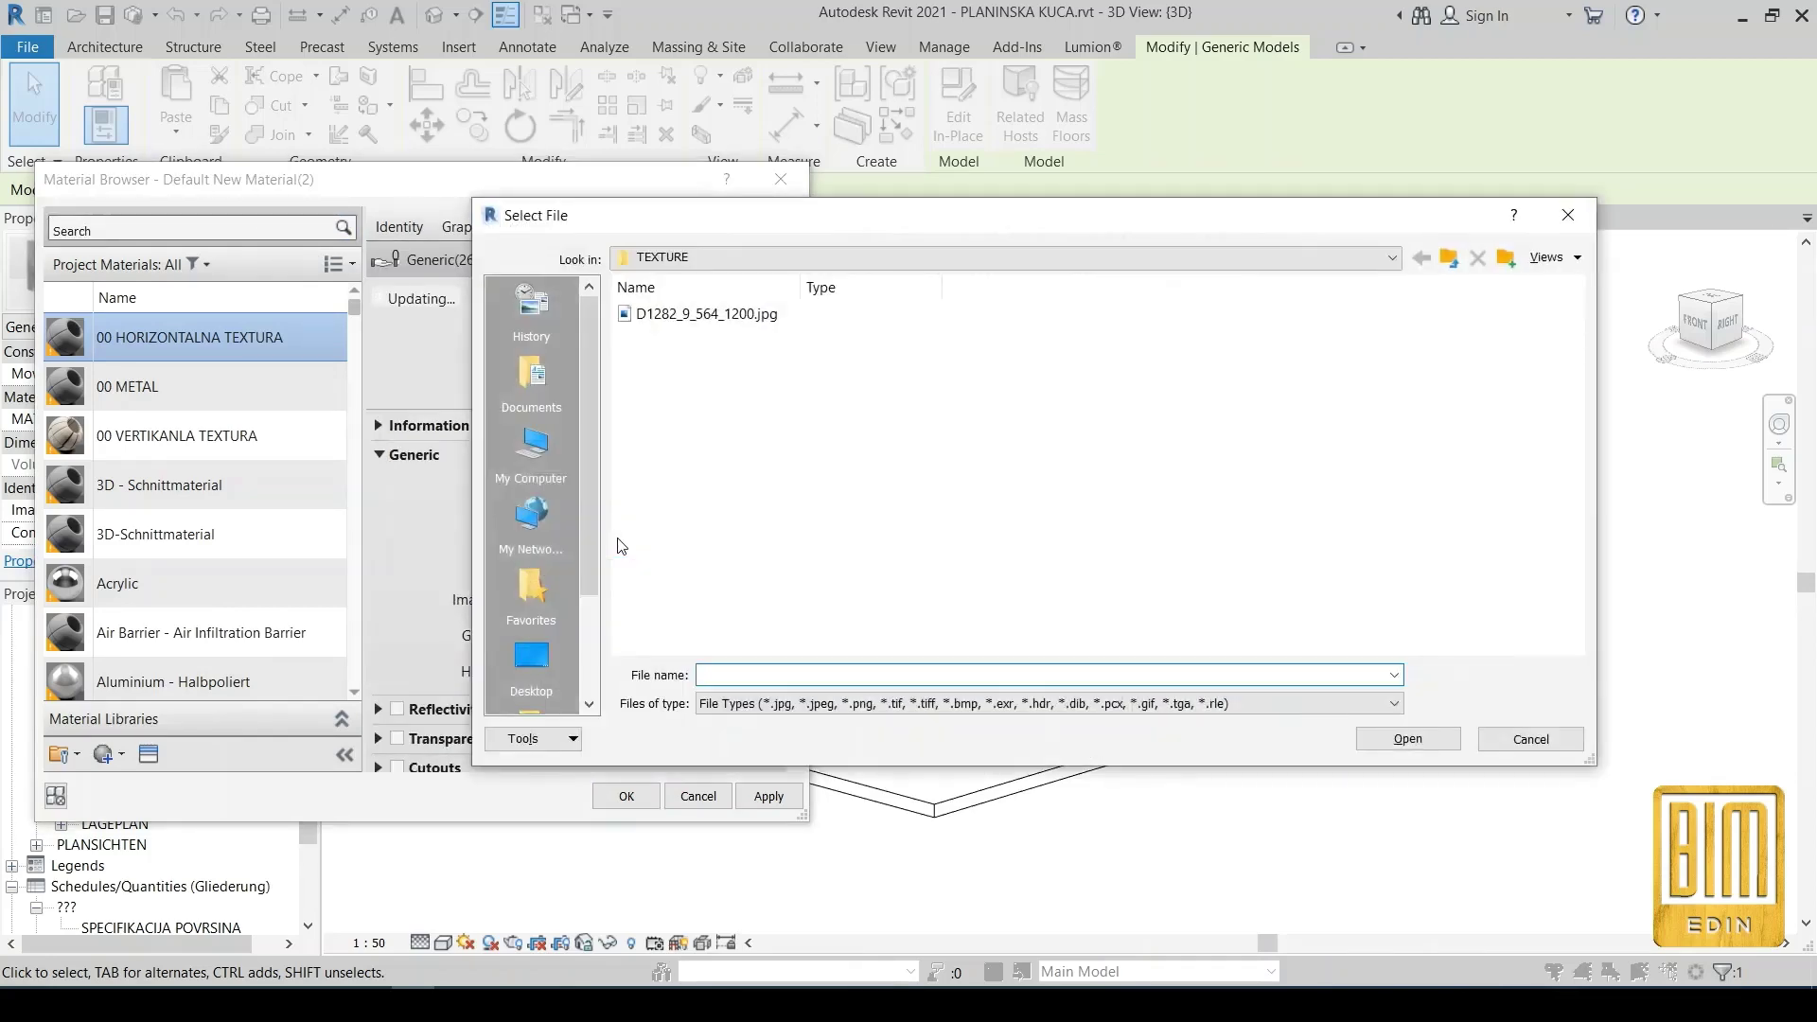
click(729, 315)
click(1406, 739)
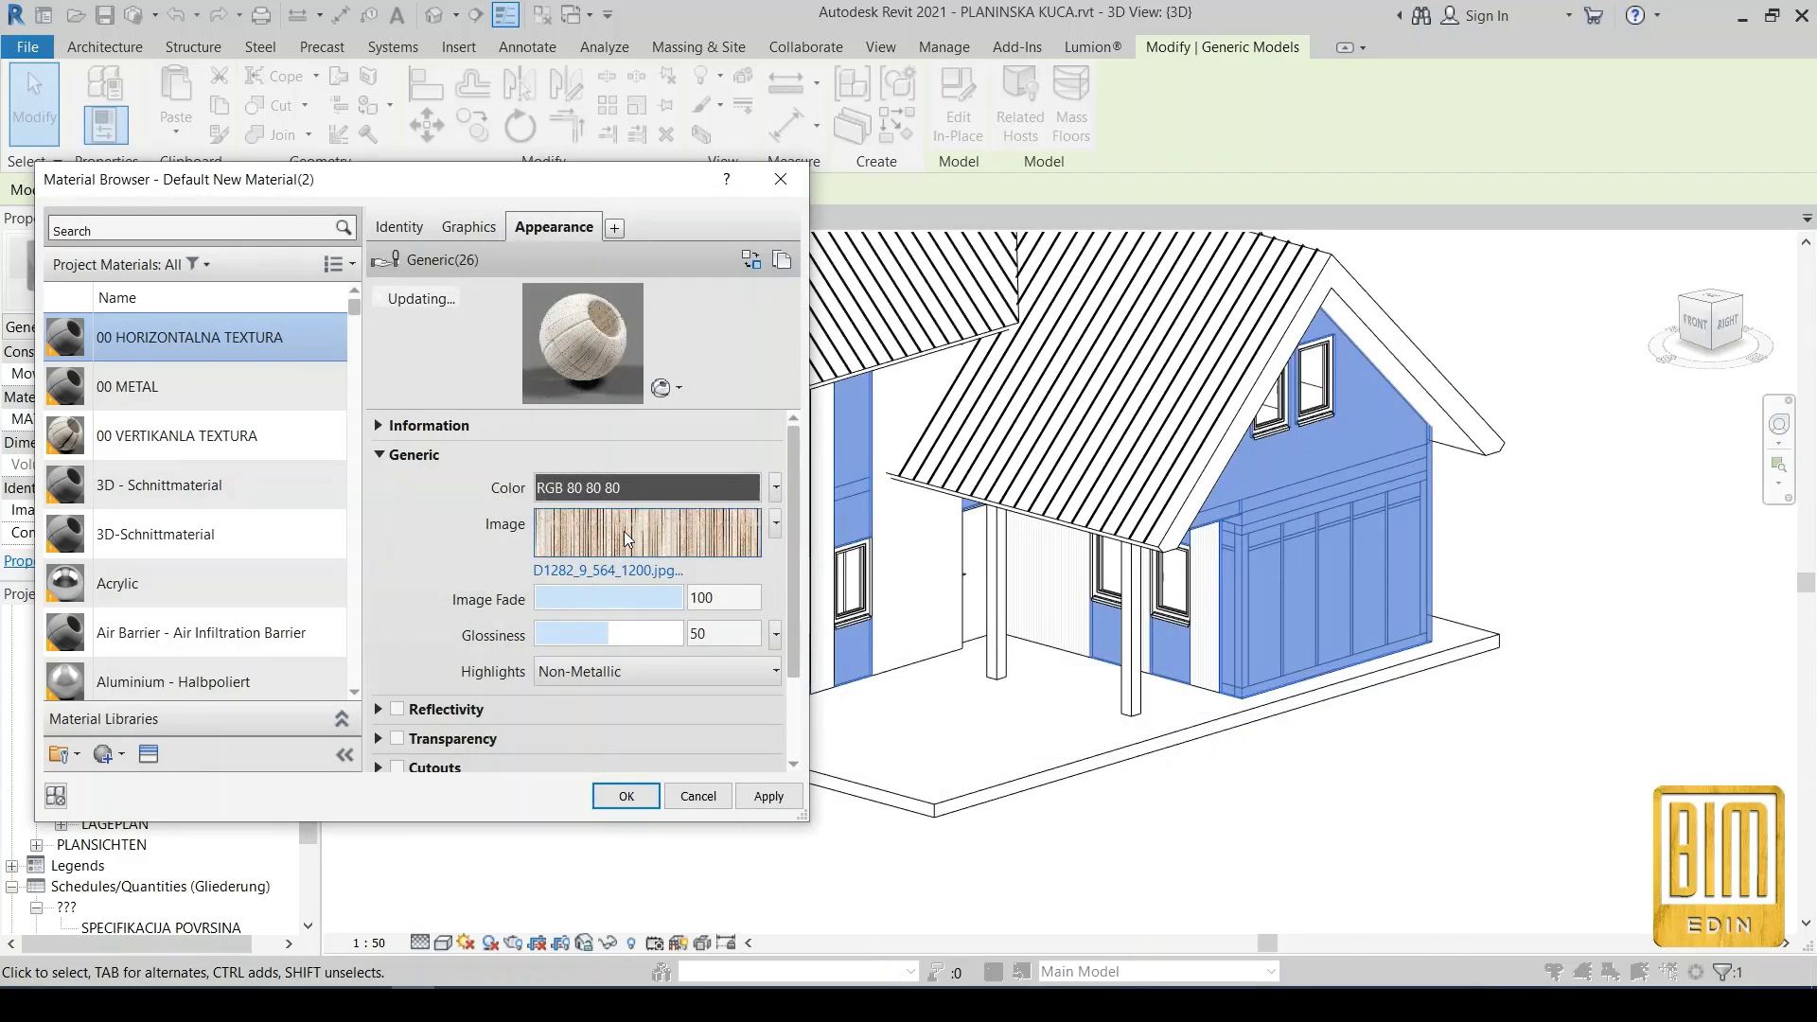
Open the appearance image of 00 HORIZONTALNA TEXTURA in the Texture Editor and set its rotation to 90°
click(623, 528)
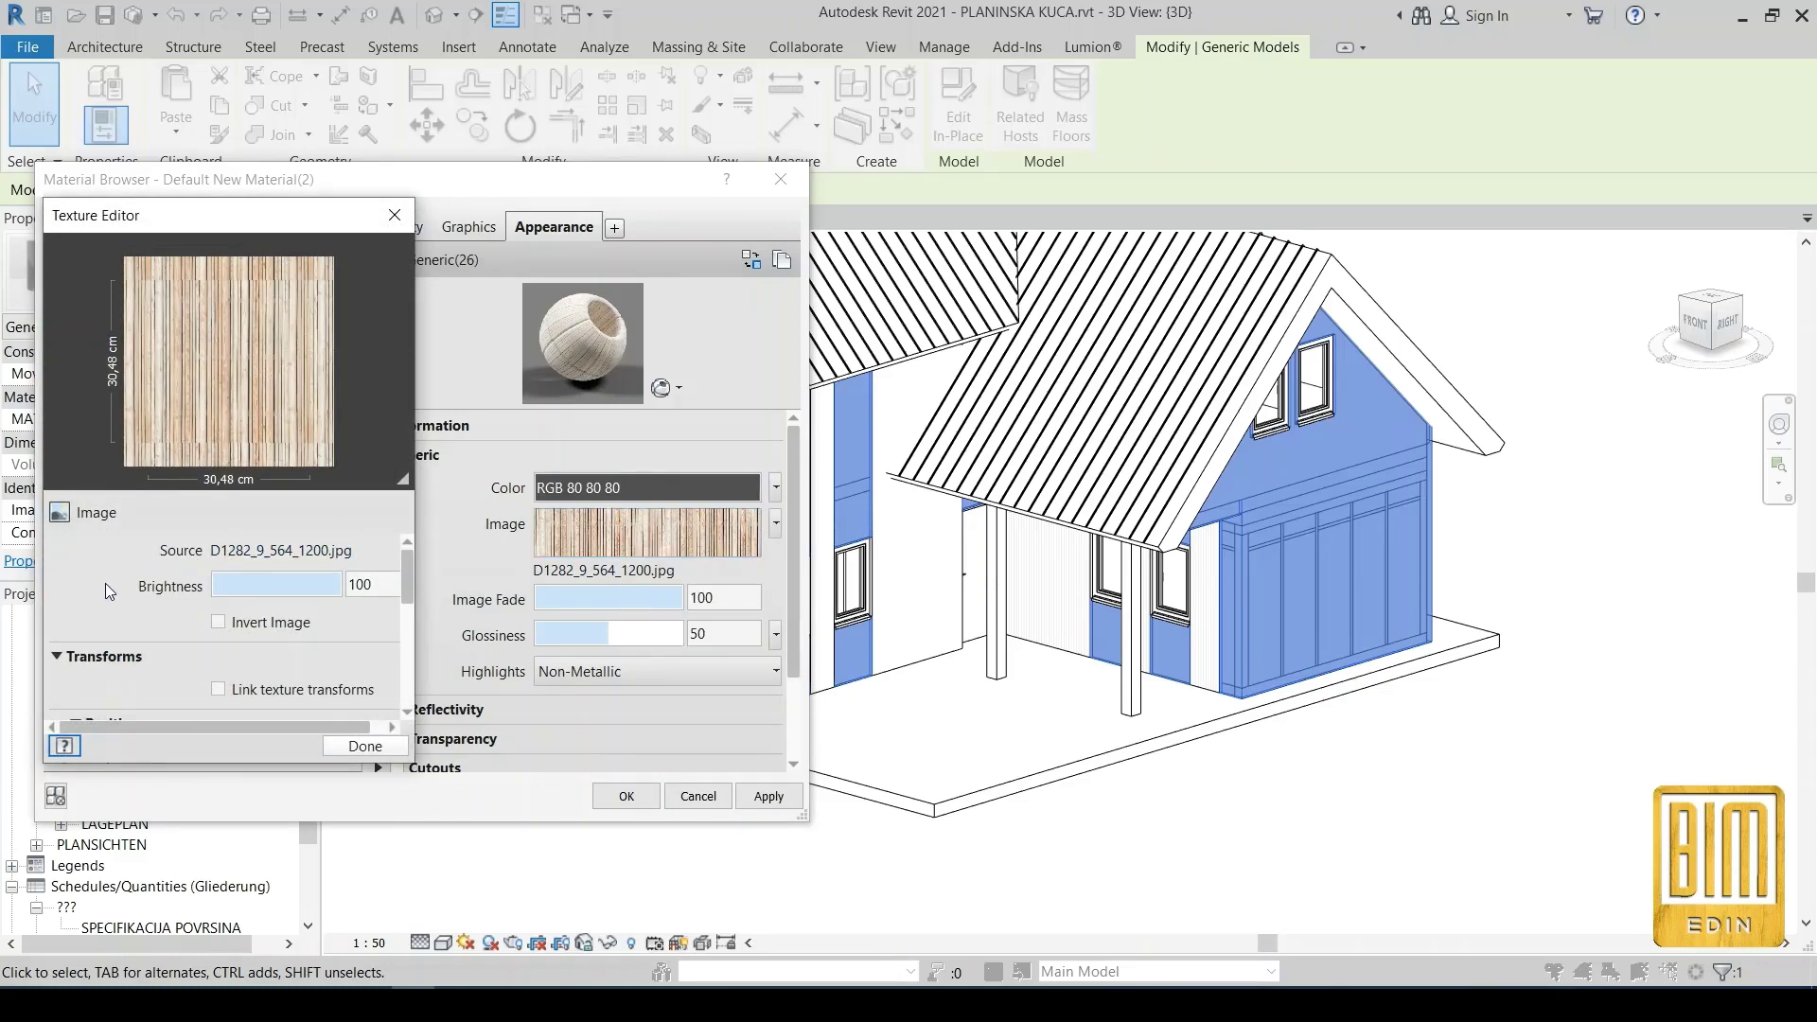
scroll(179, 557, down, 3)
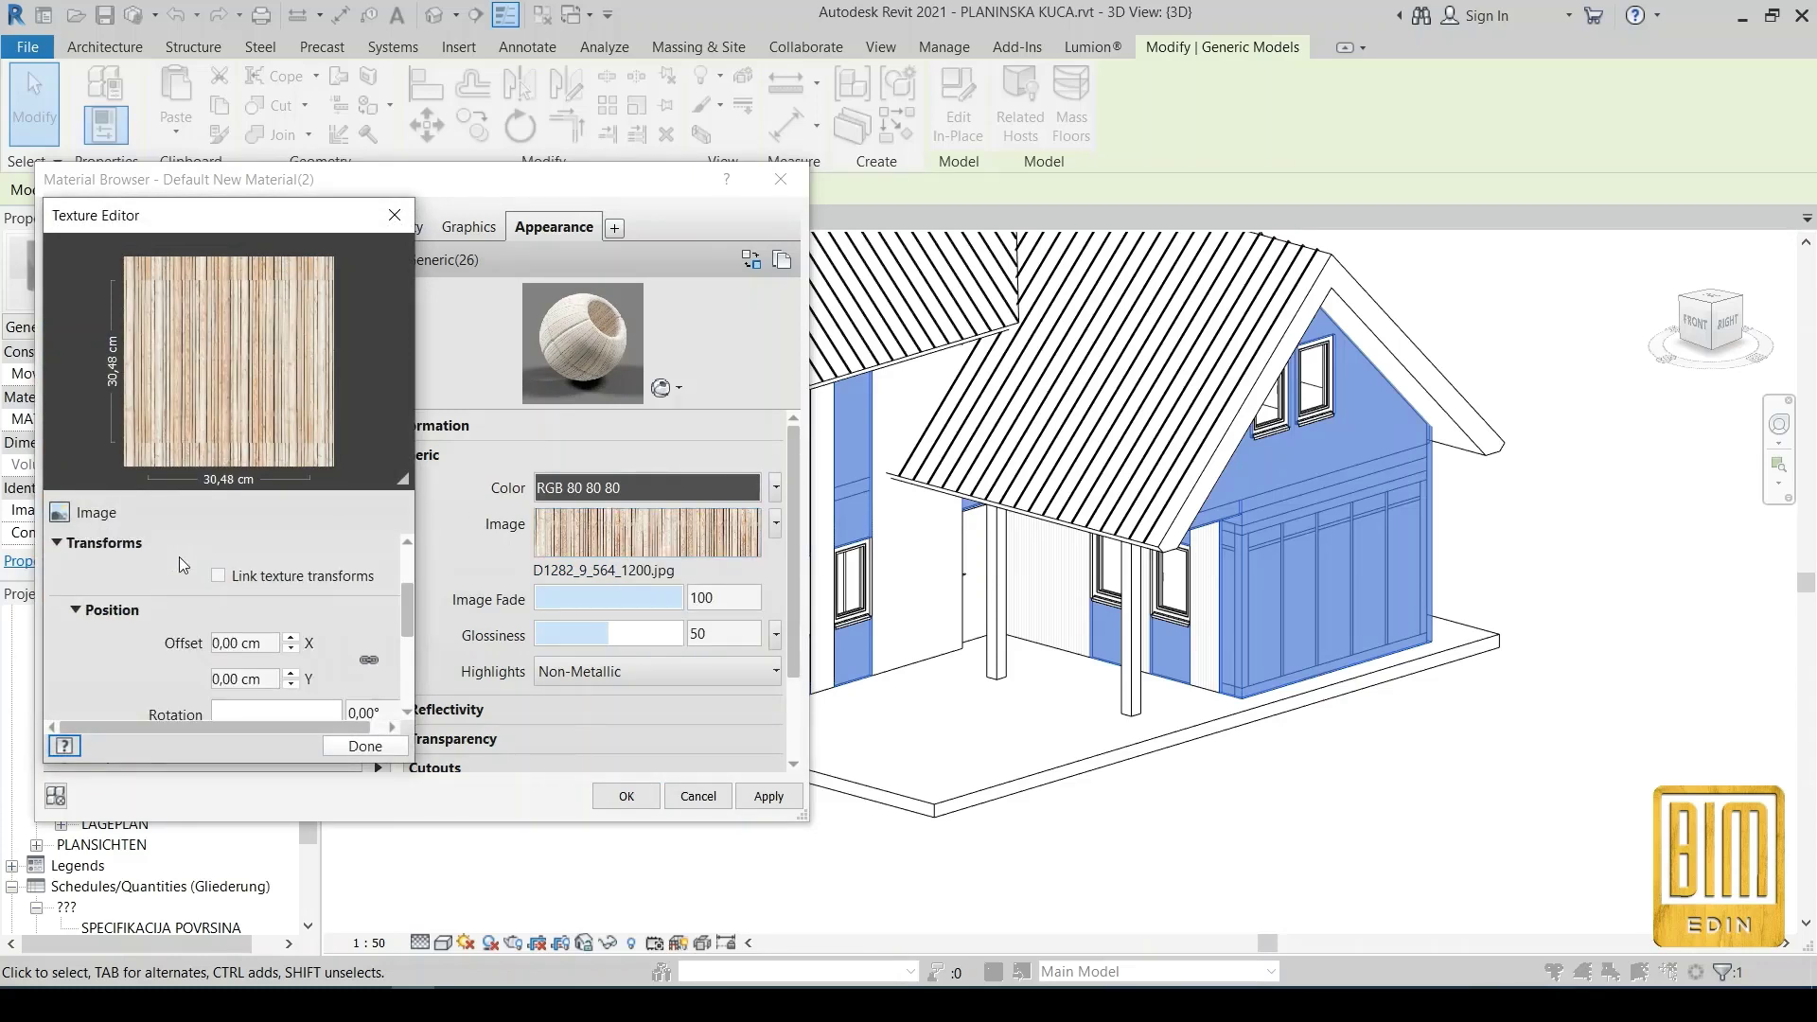
scroll(179, 556, up, 3)
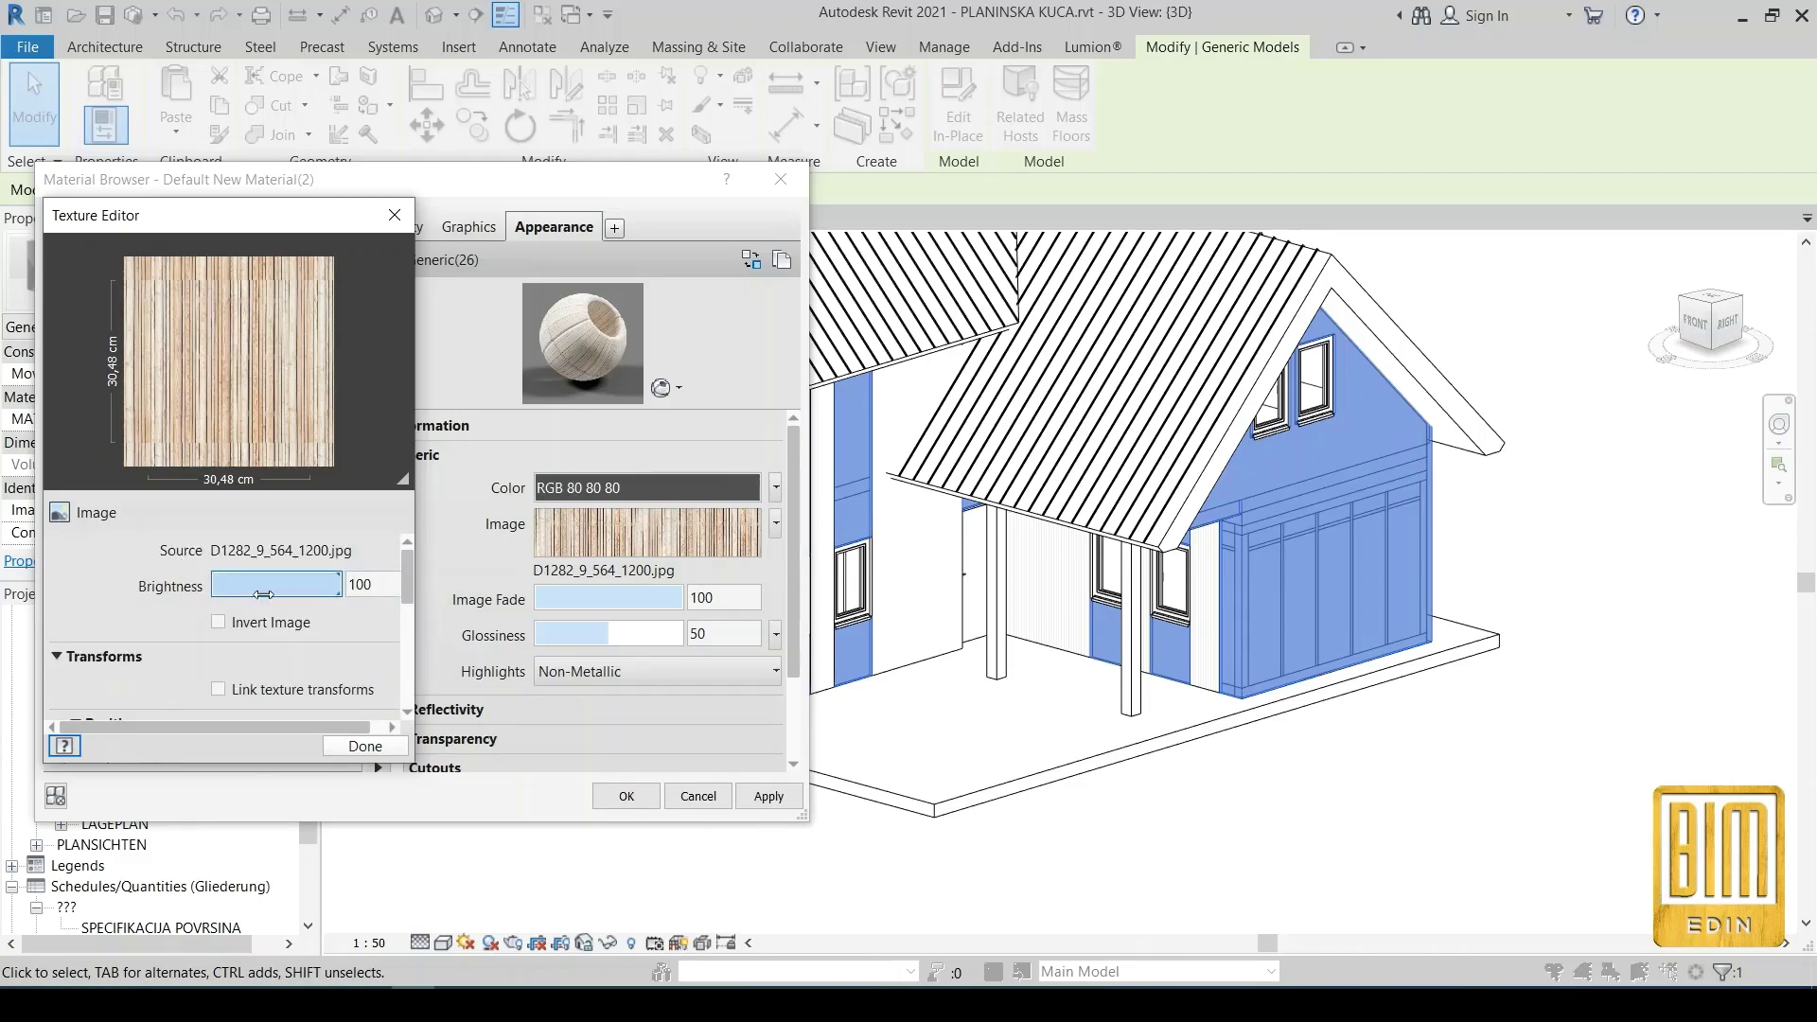
scroll(149, 655, down, 2)
scroll(149, 655, down, 3)
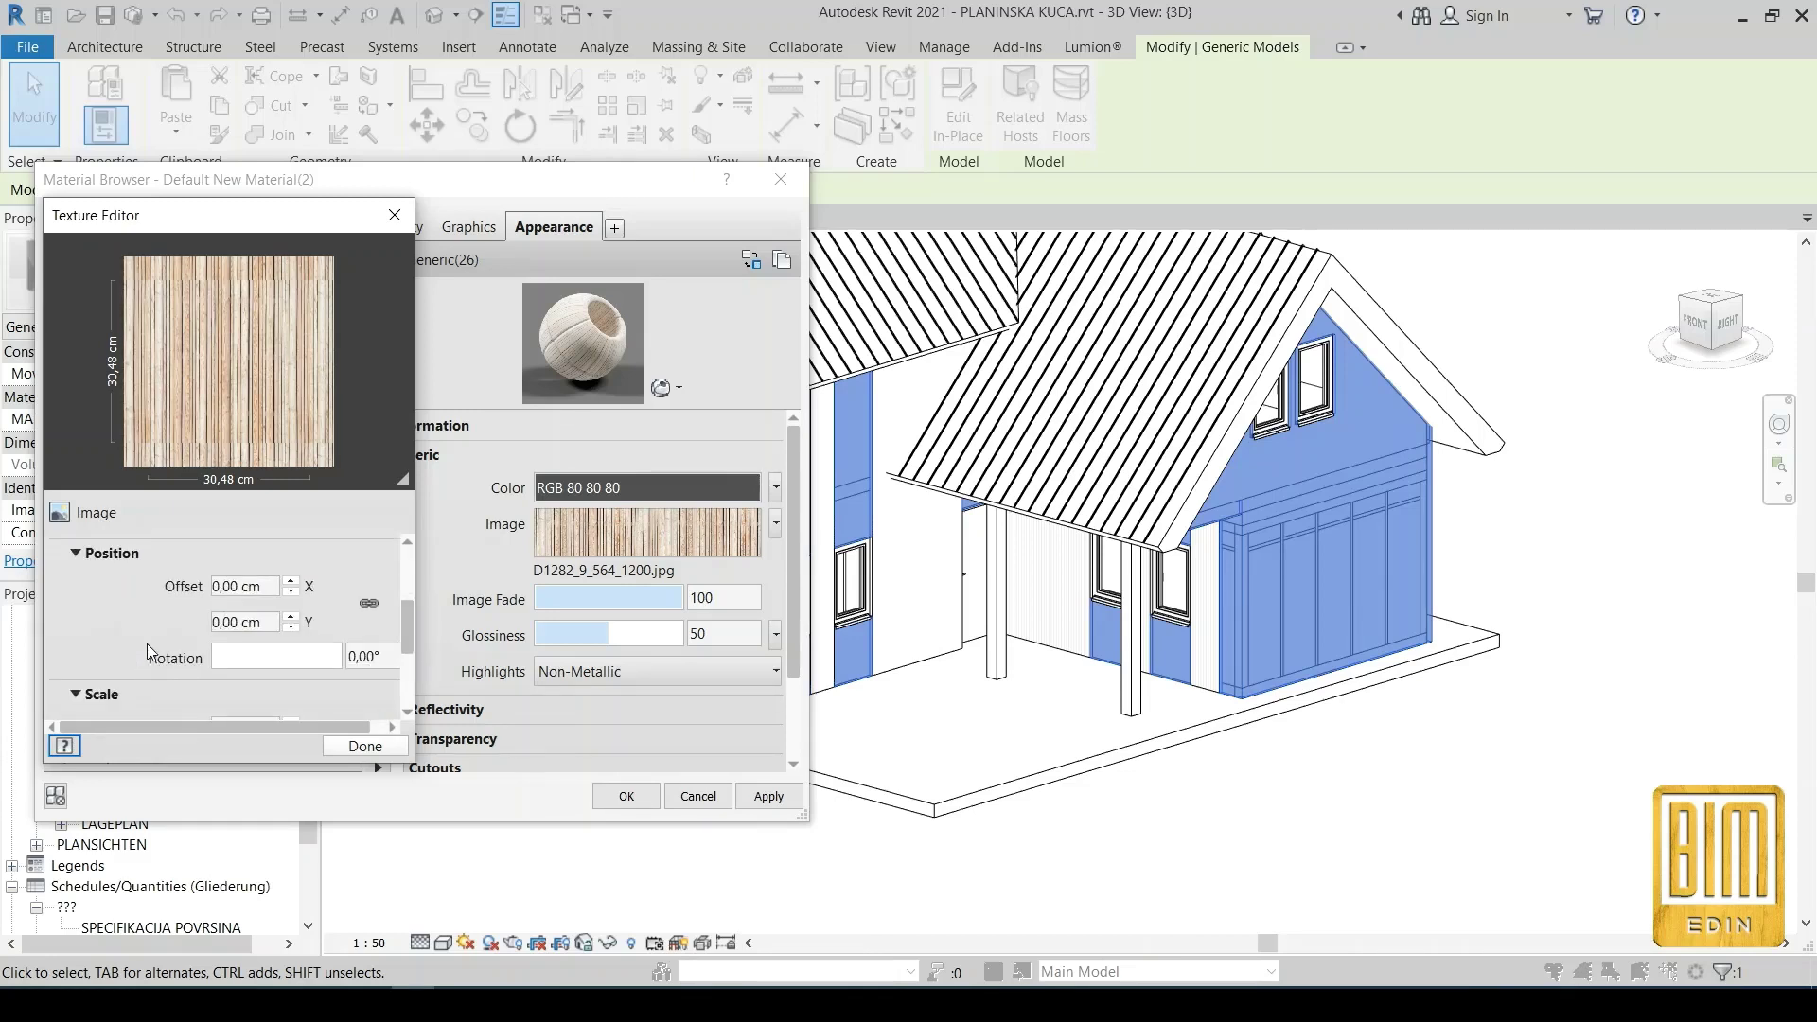
scroll(146, 634, down, 2)
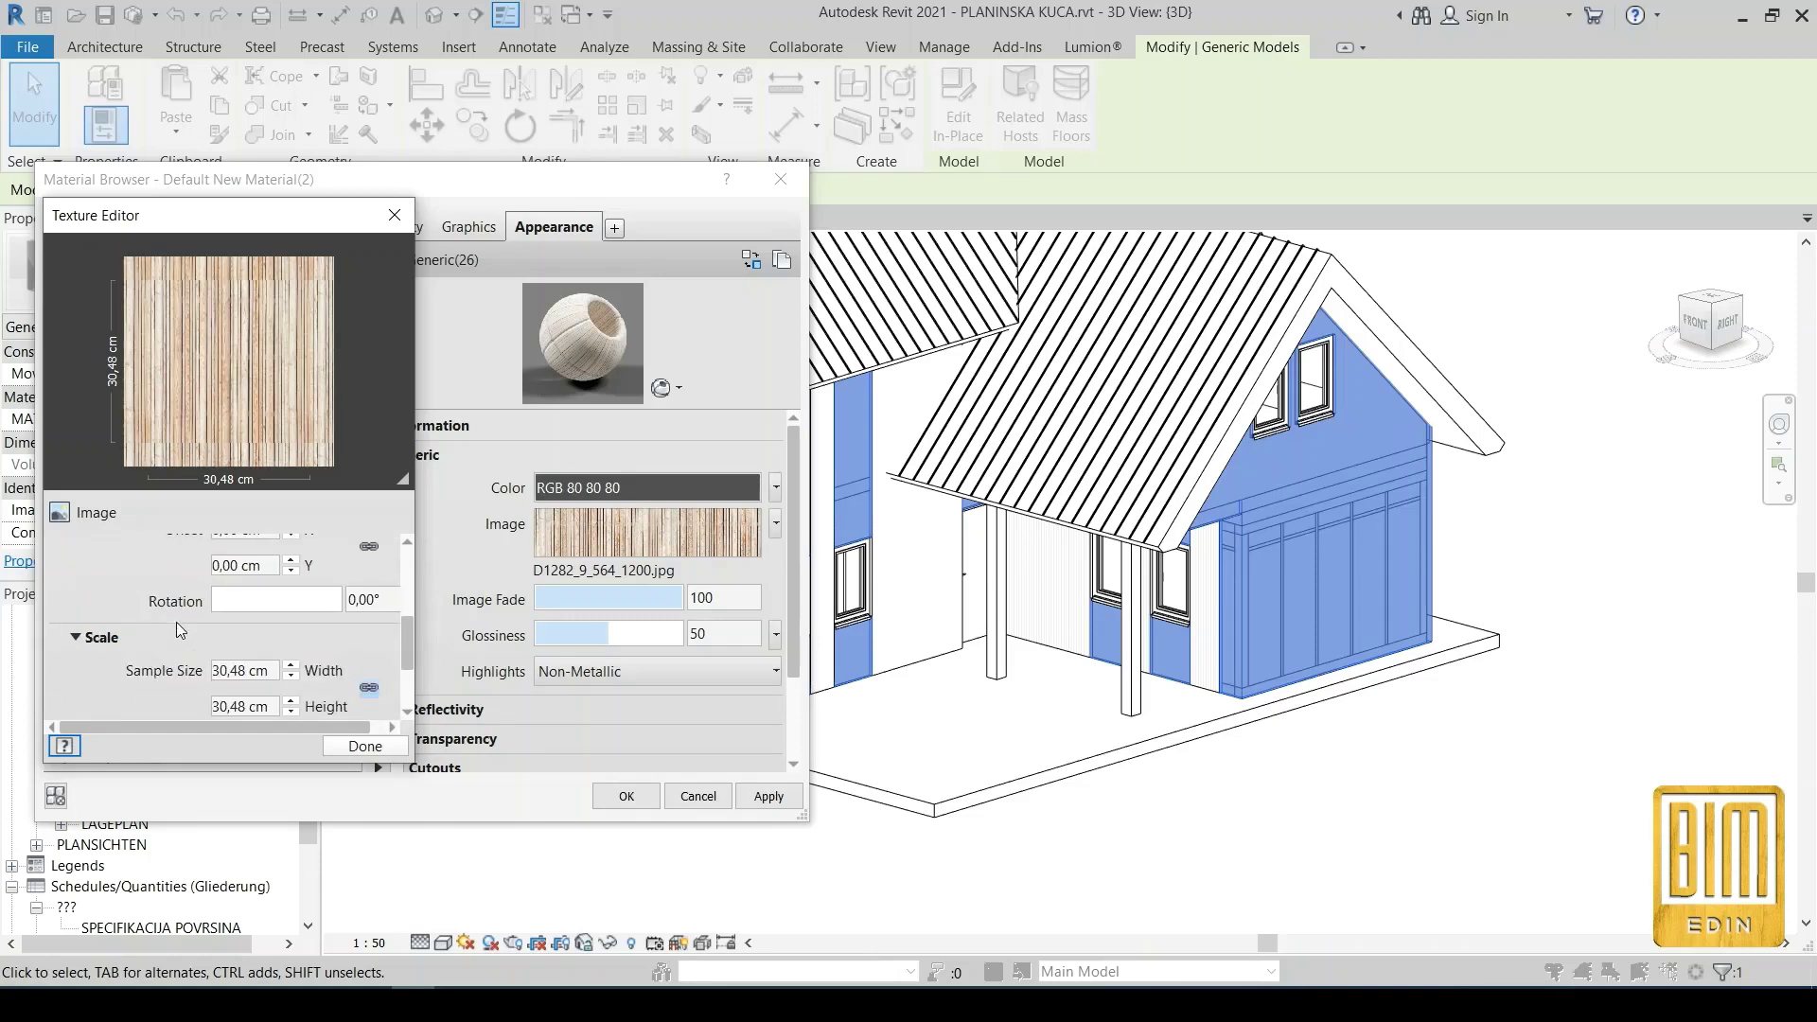
double_click(382, 599)
text(90)
click(117, 565)
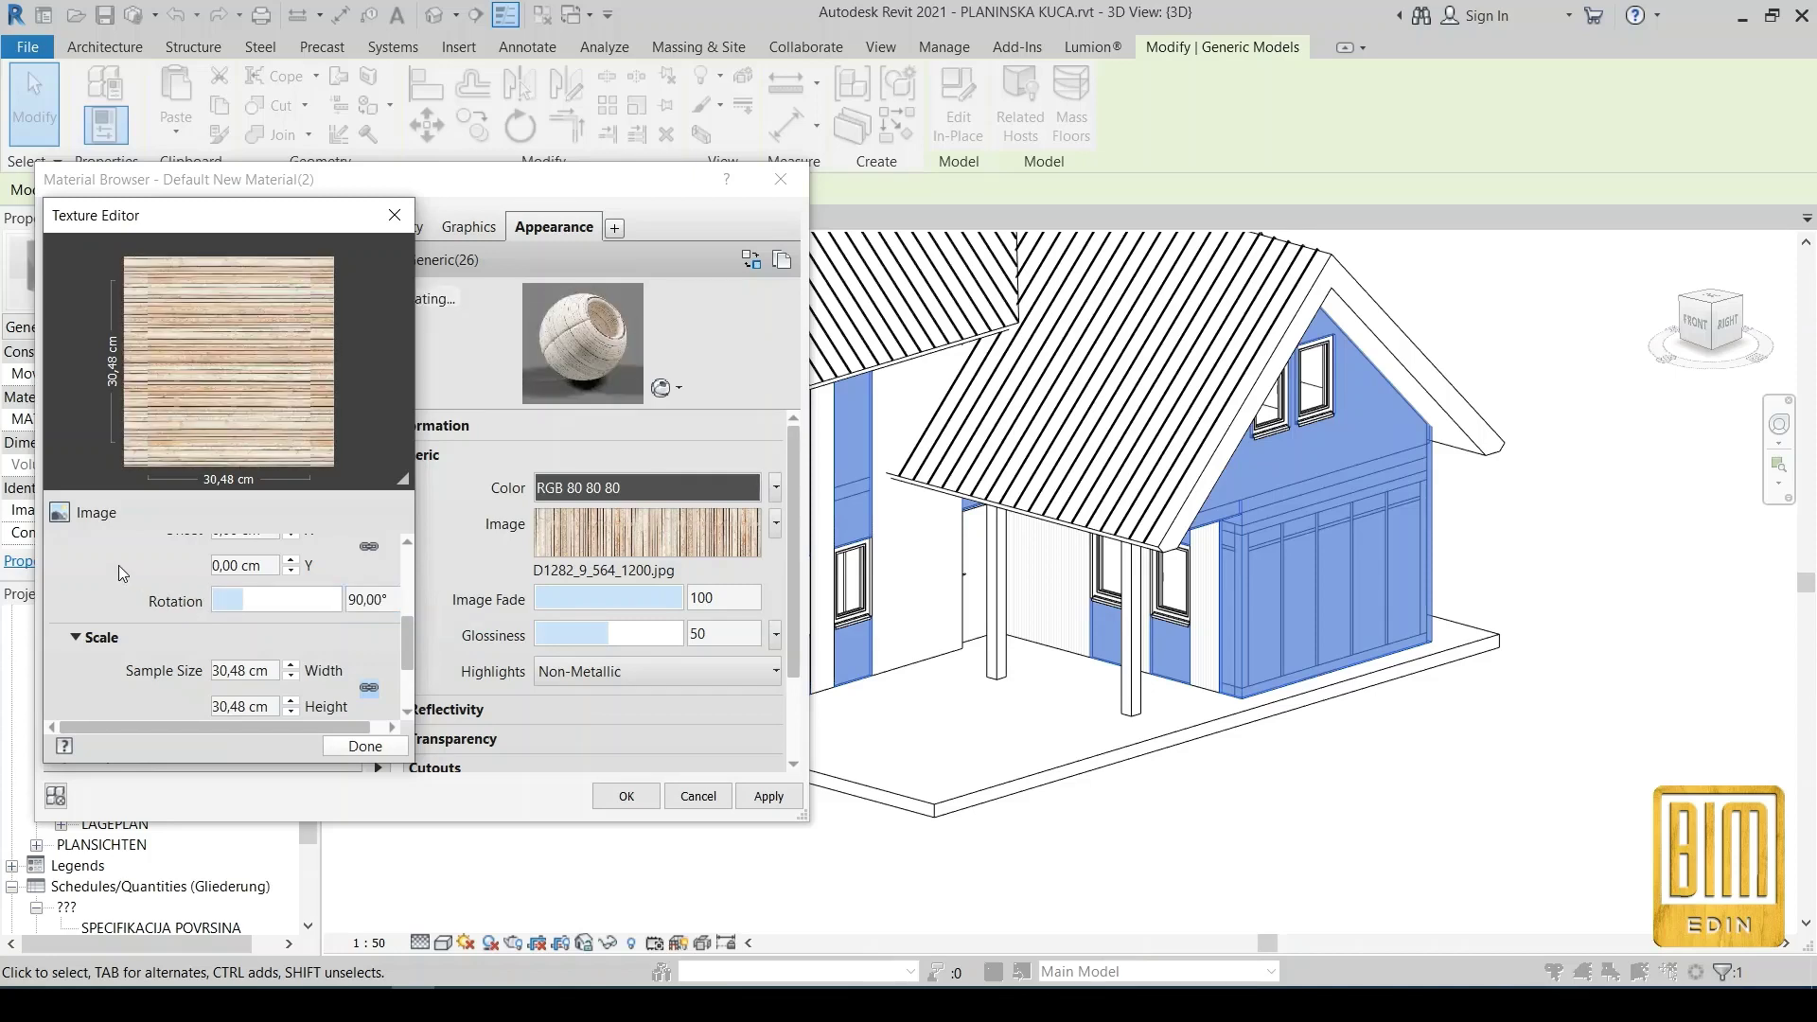
Set the rotated image's sample size to 350 cm in width and height and finish the texture edit
double_click(244, 670)
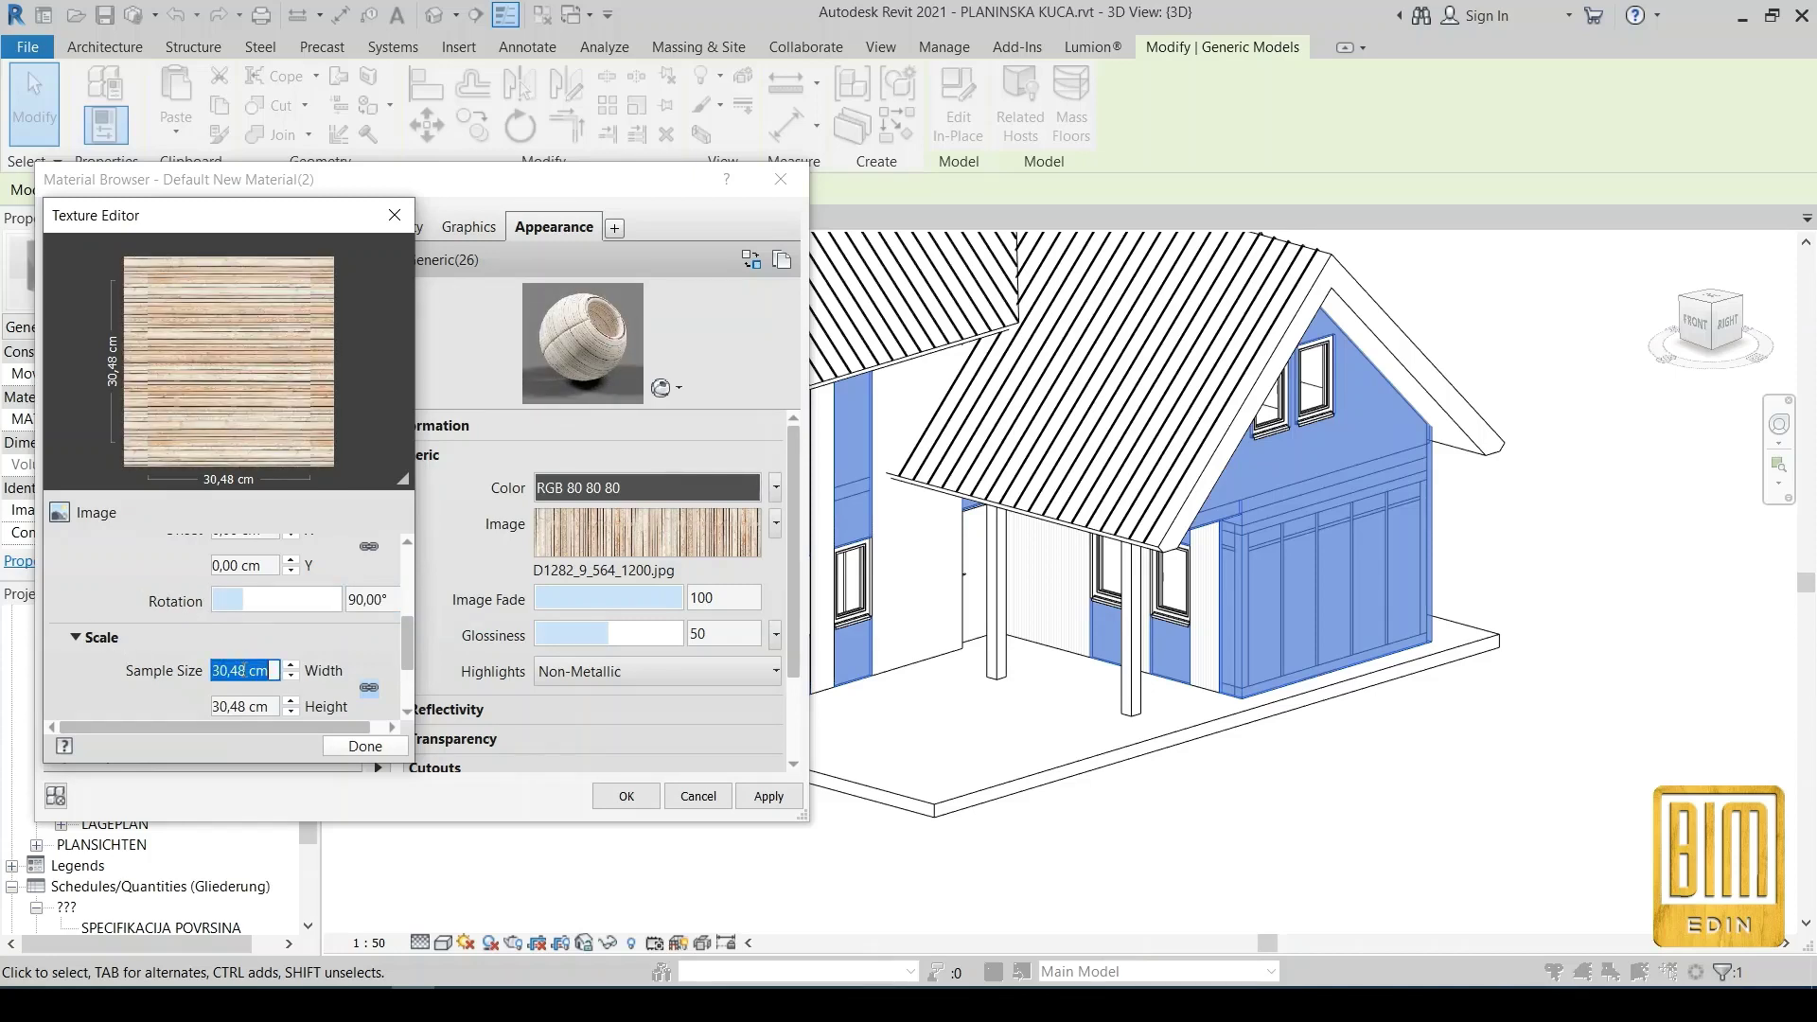
text(350)
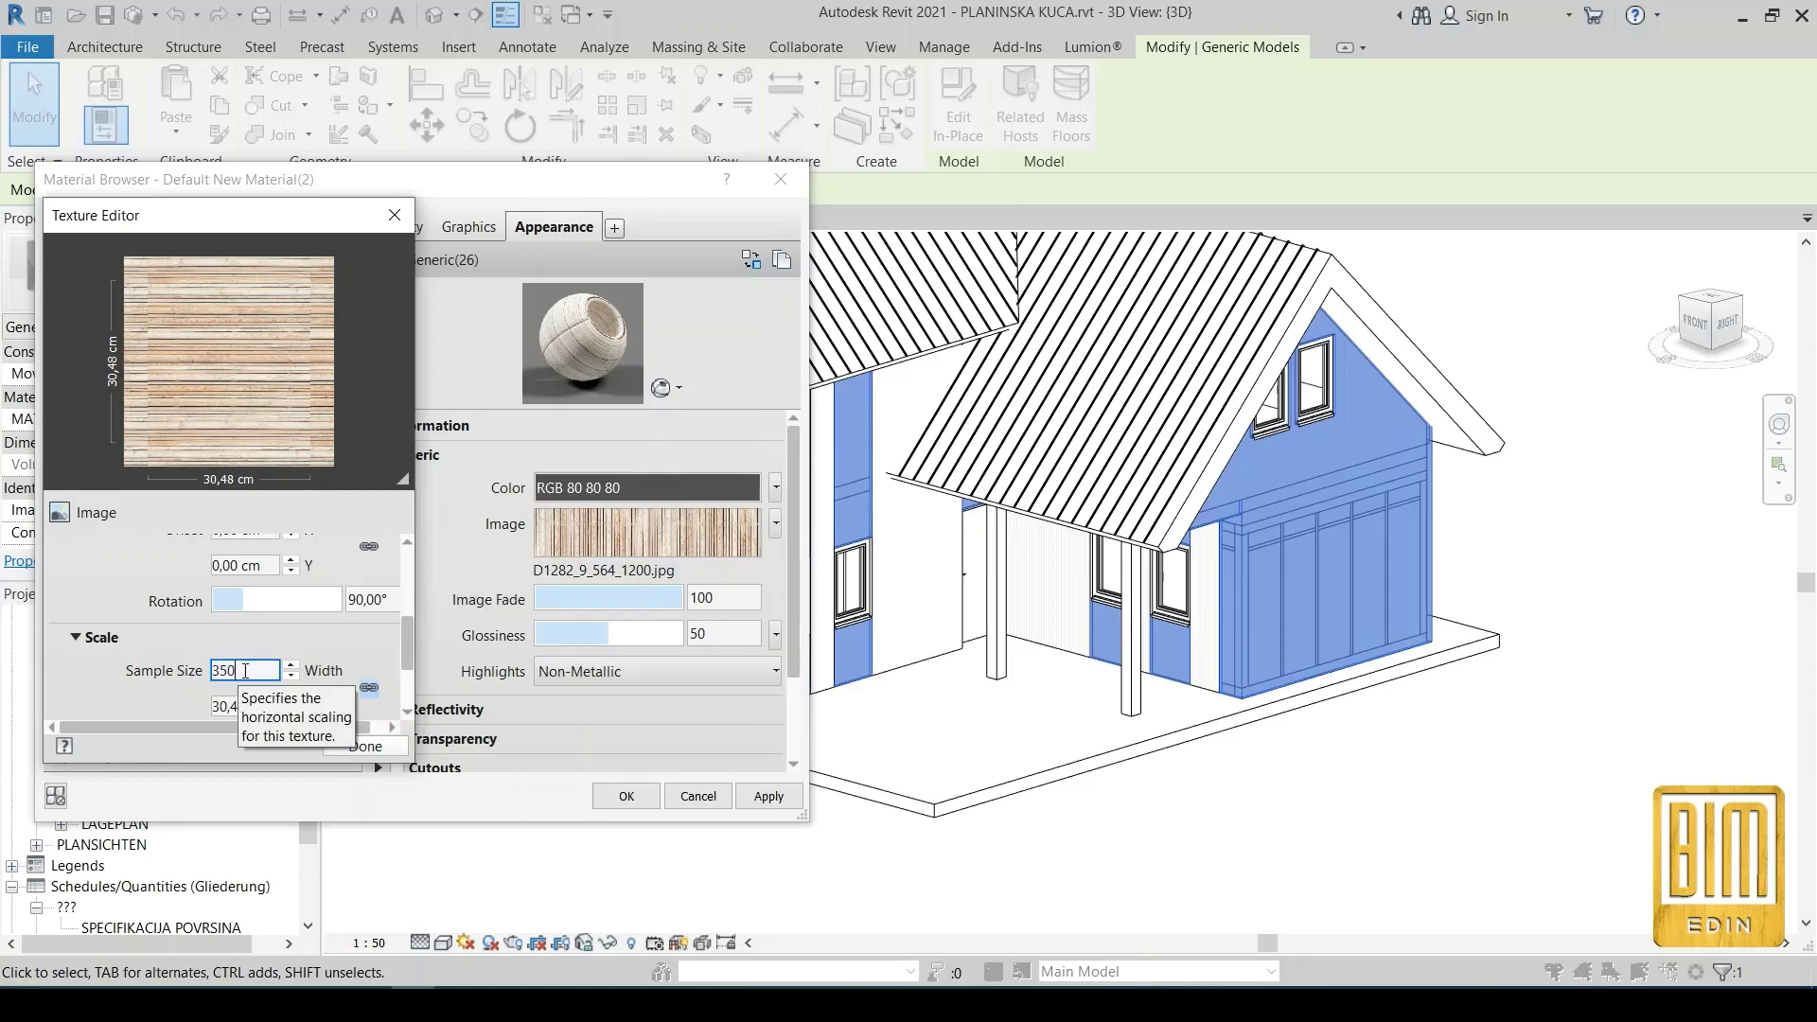
key(Return)
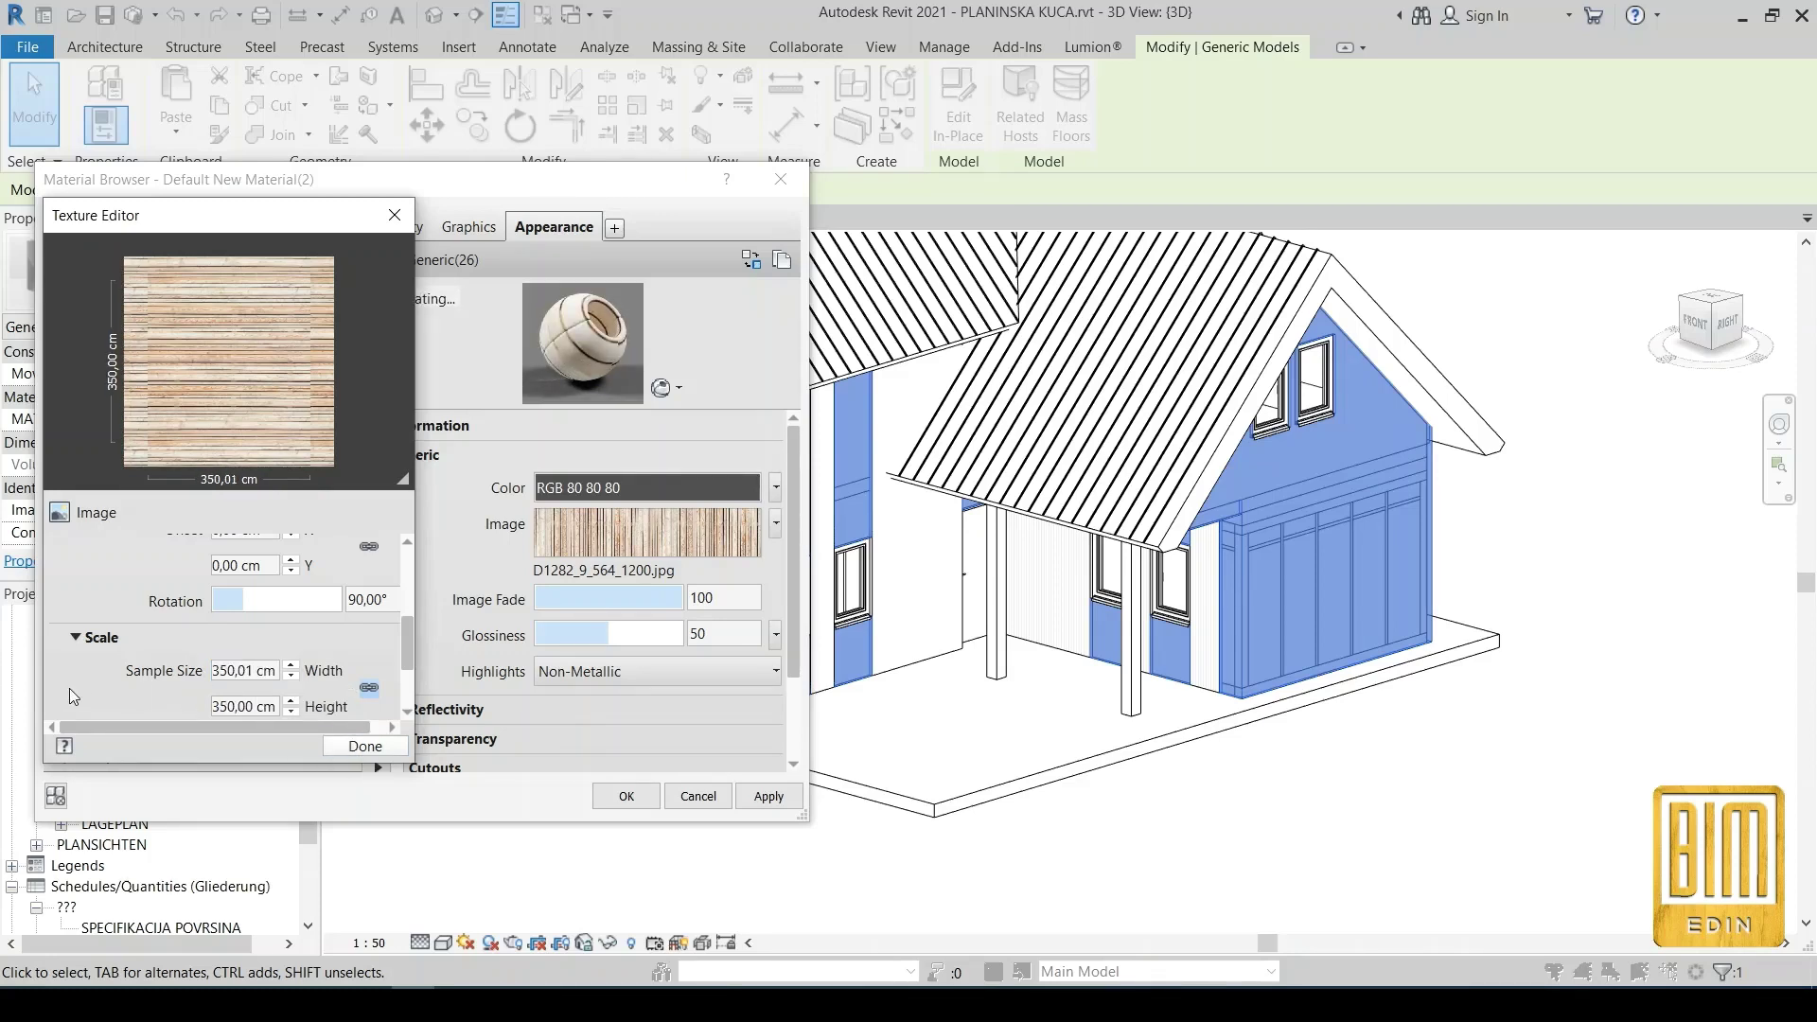
scroll(70, 689, down, 2)
click(246, 556)
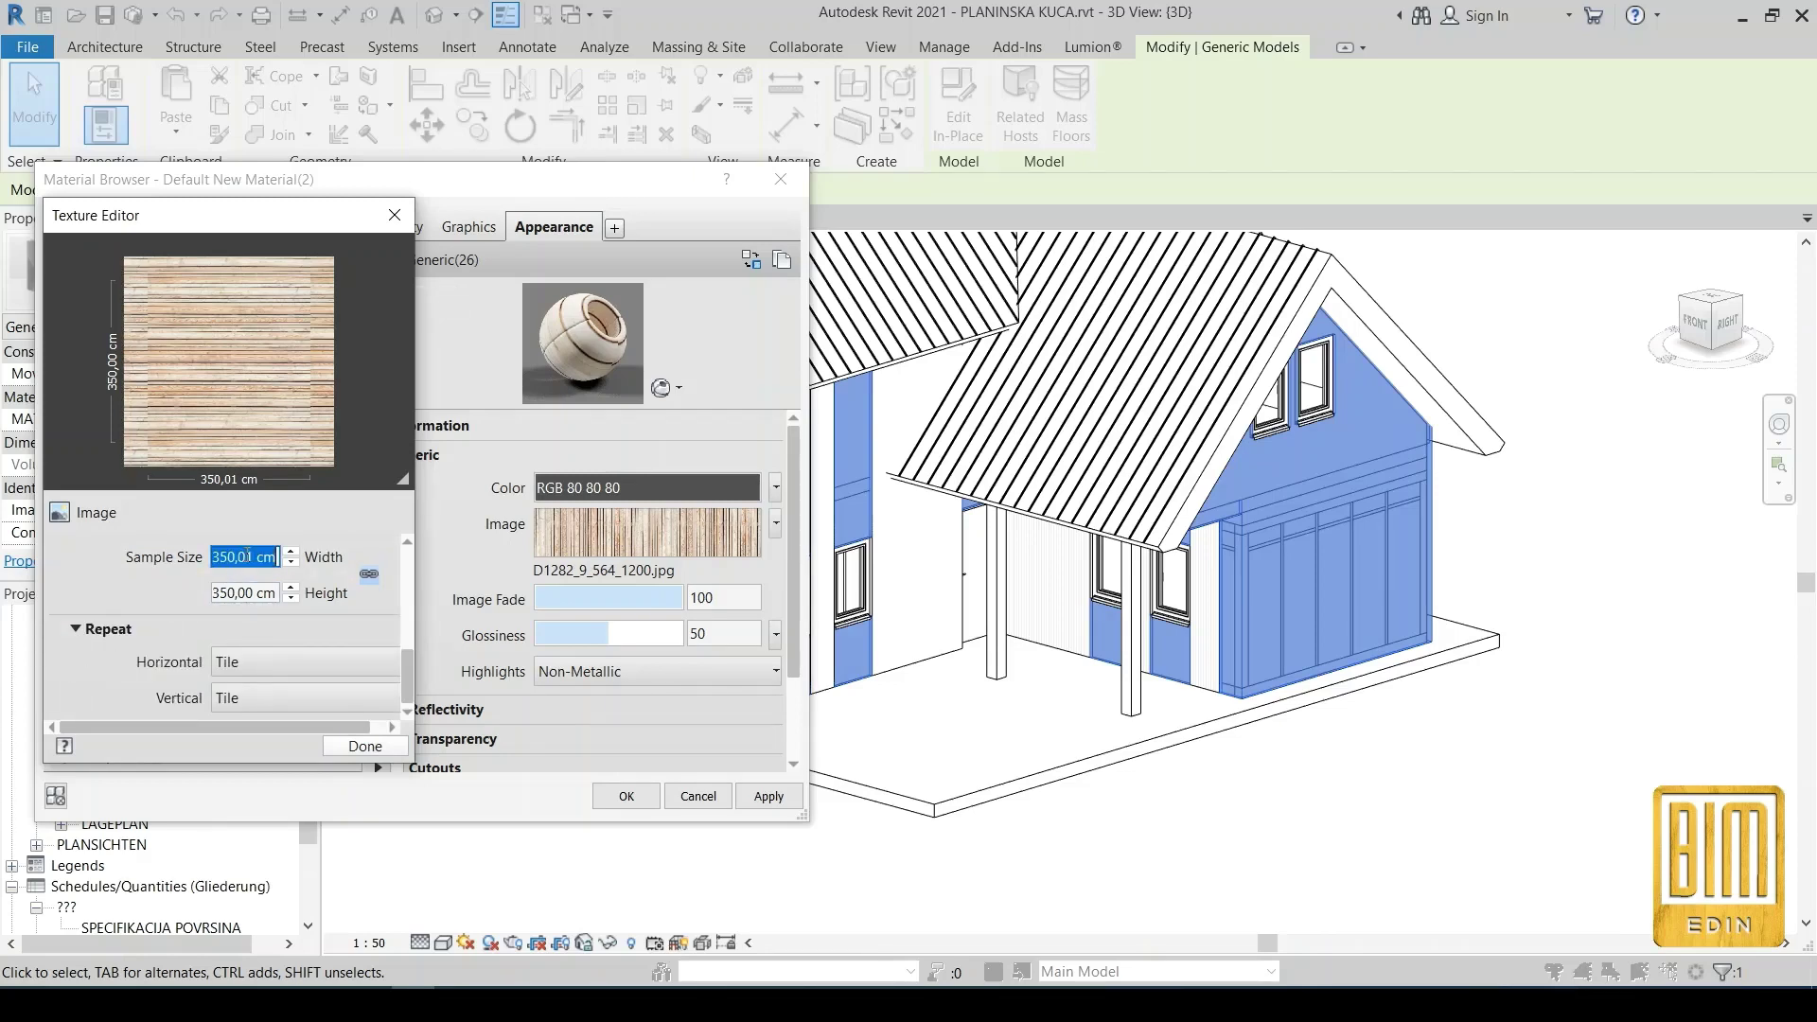
text(350)
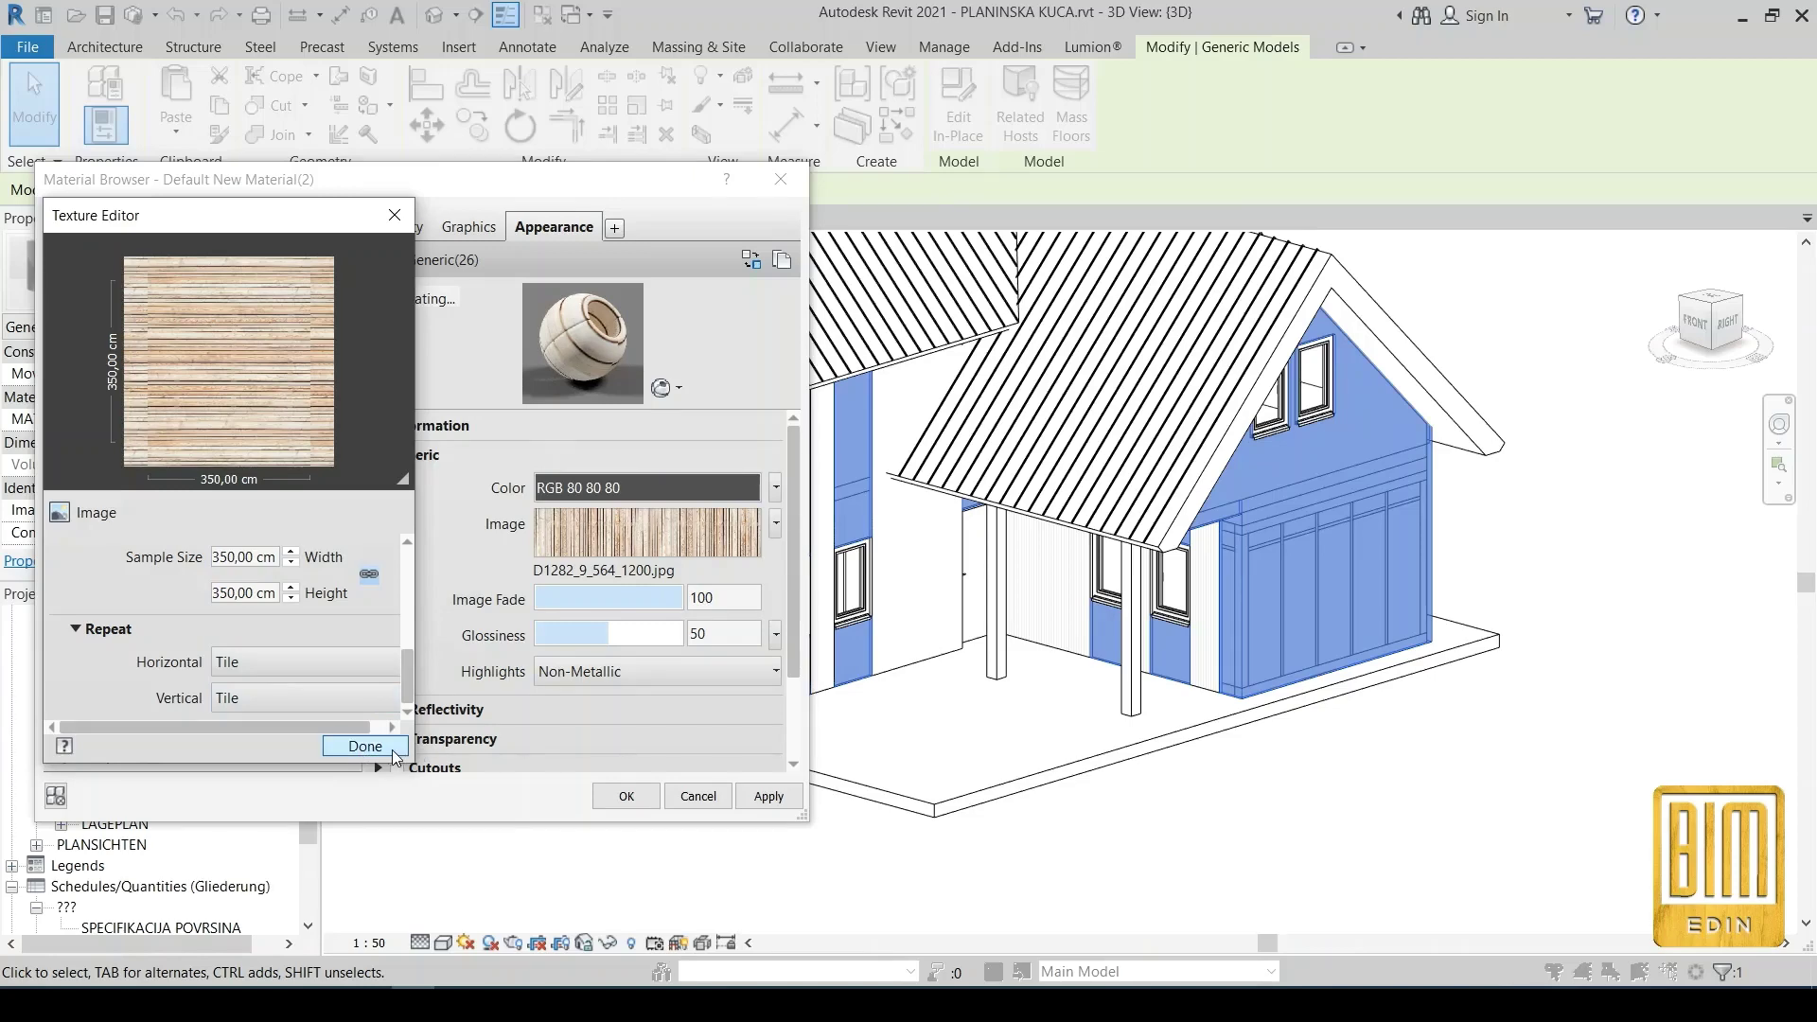
click(364, 746)
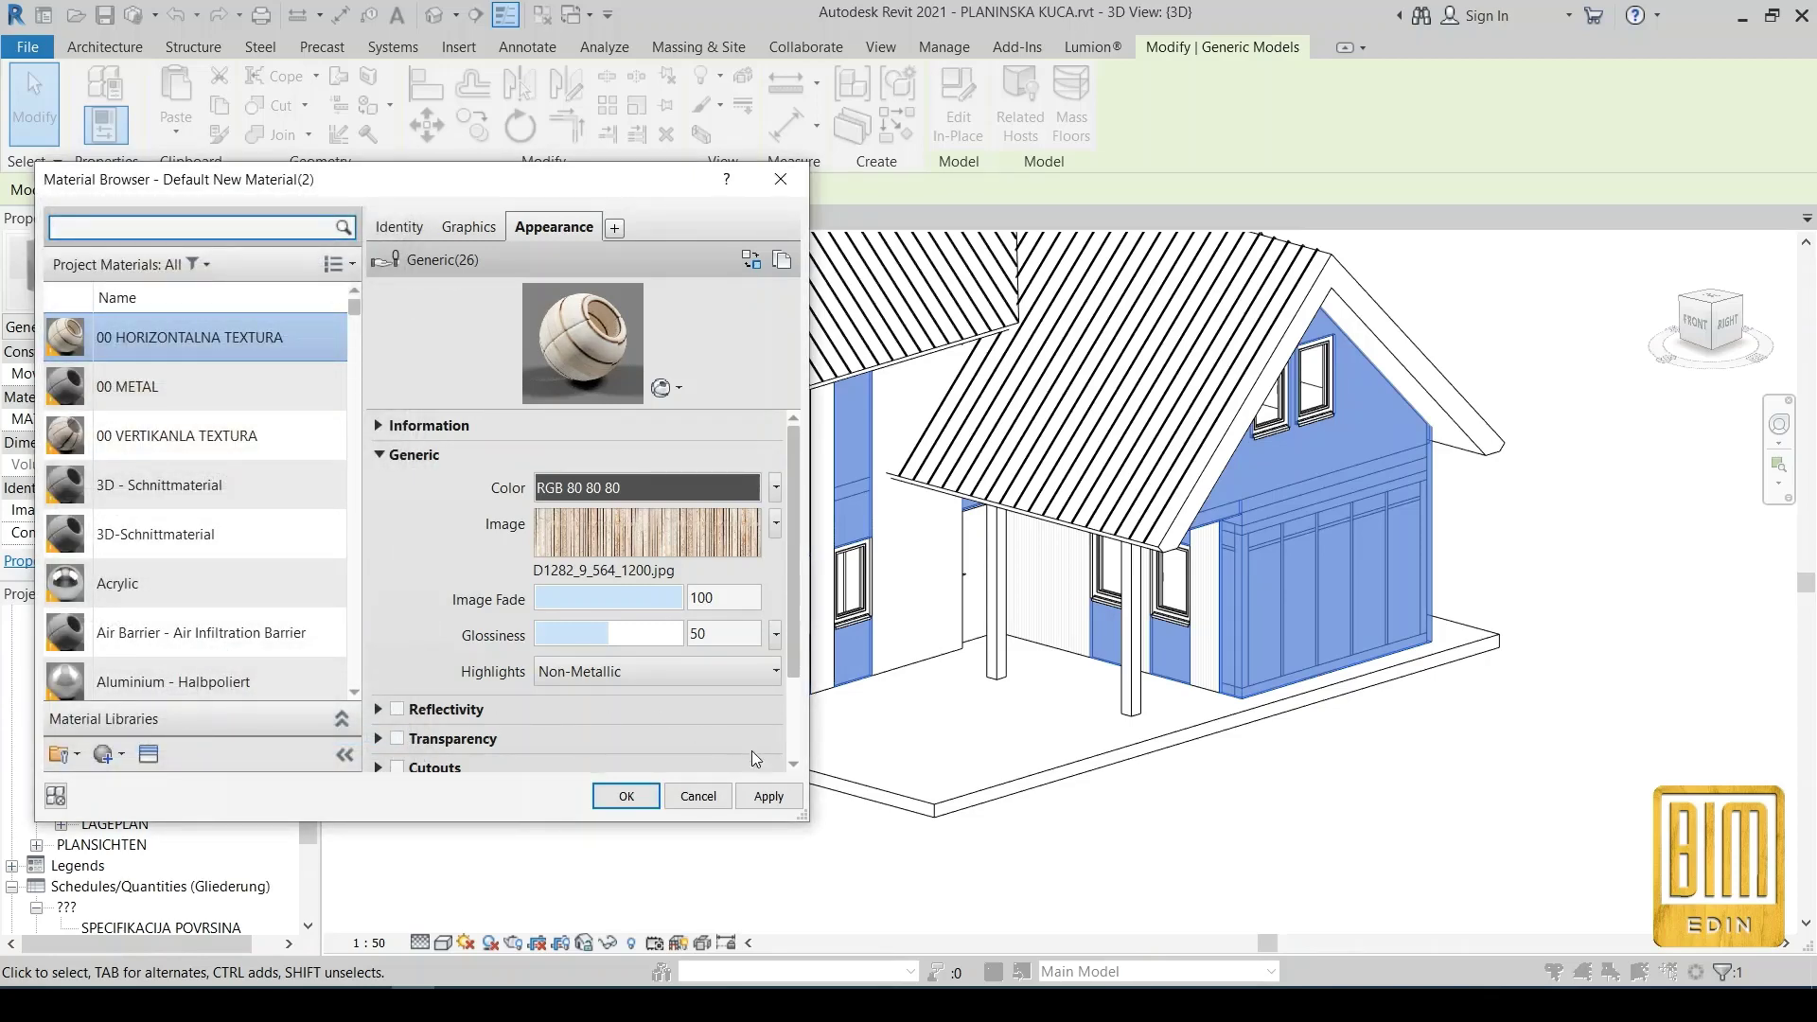
Apply 00 HORIZONTALNA TEXTURA to the selected claddings' MATERIJAL parameter, close the material editor and clear the selection
click(778, 800)
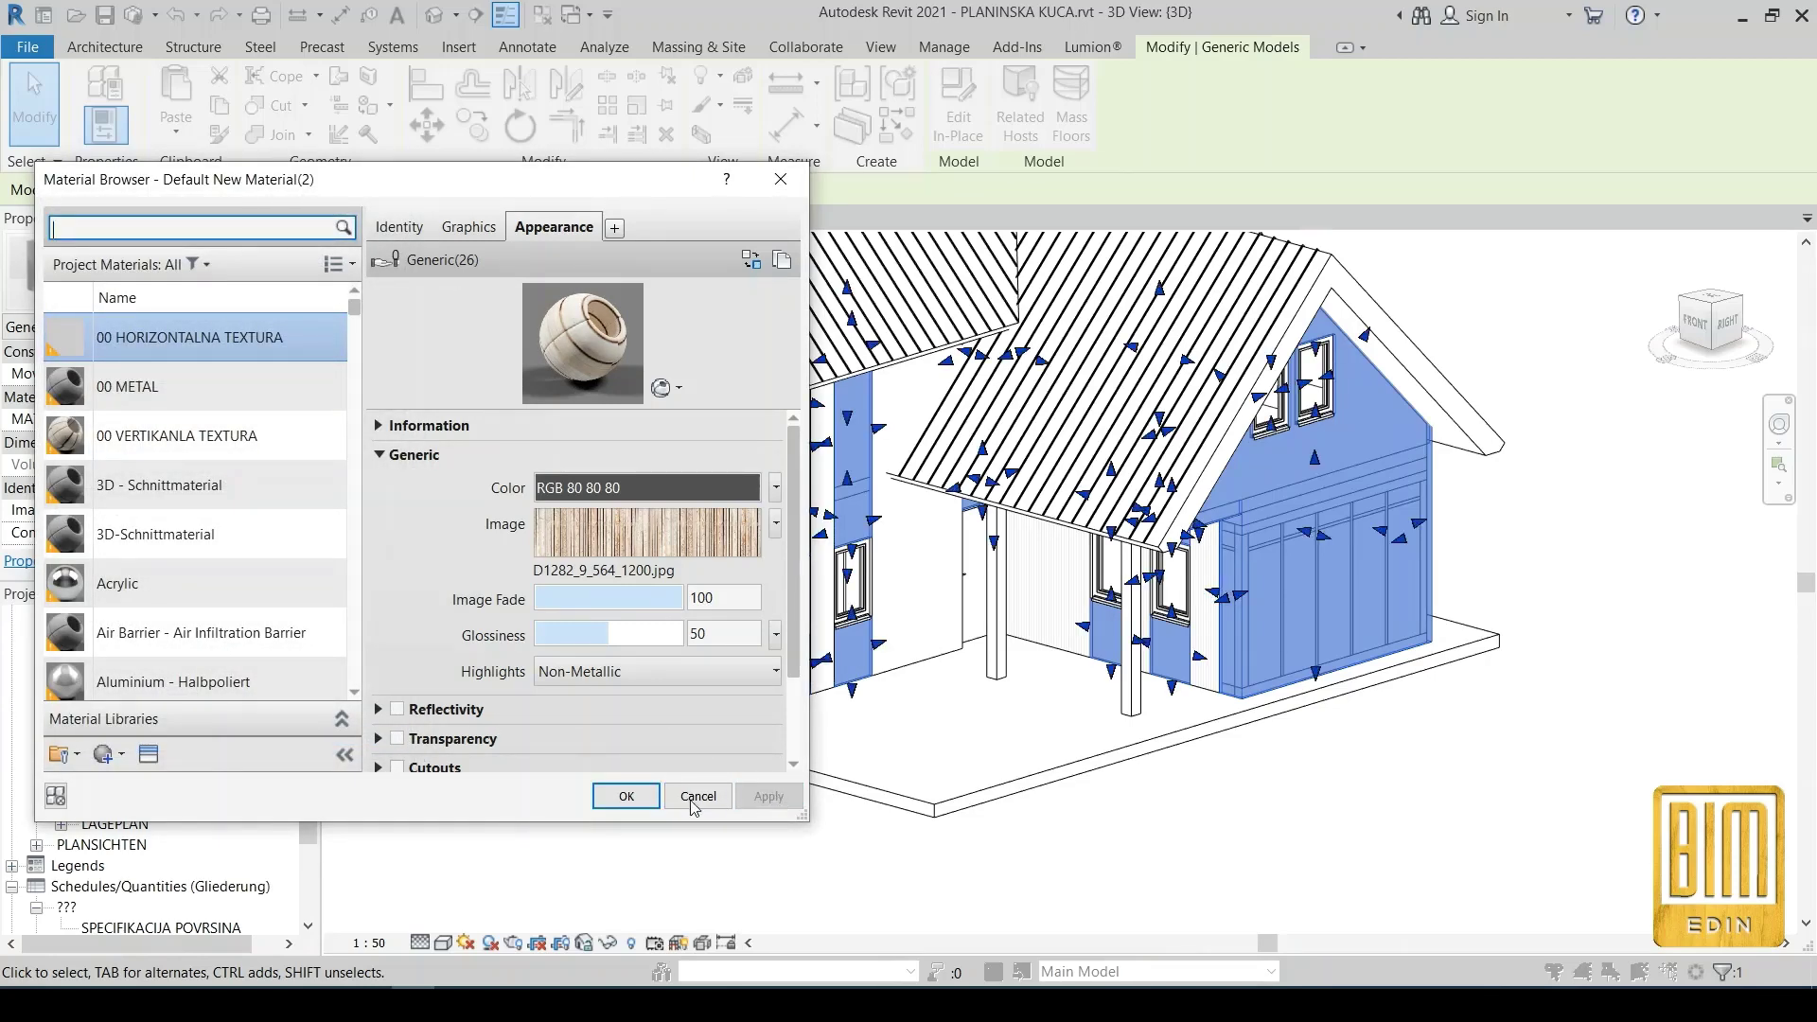
click(627, 795)
click(651, 865)
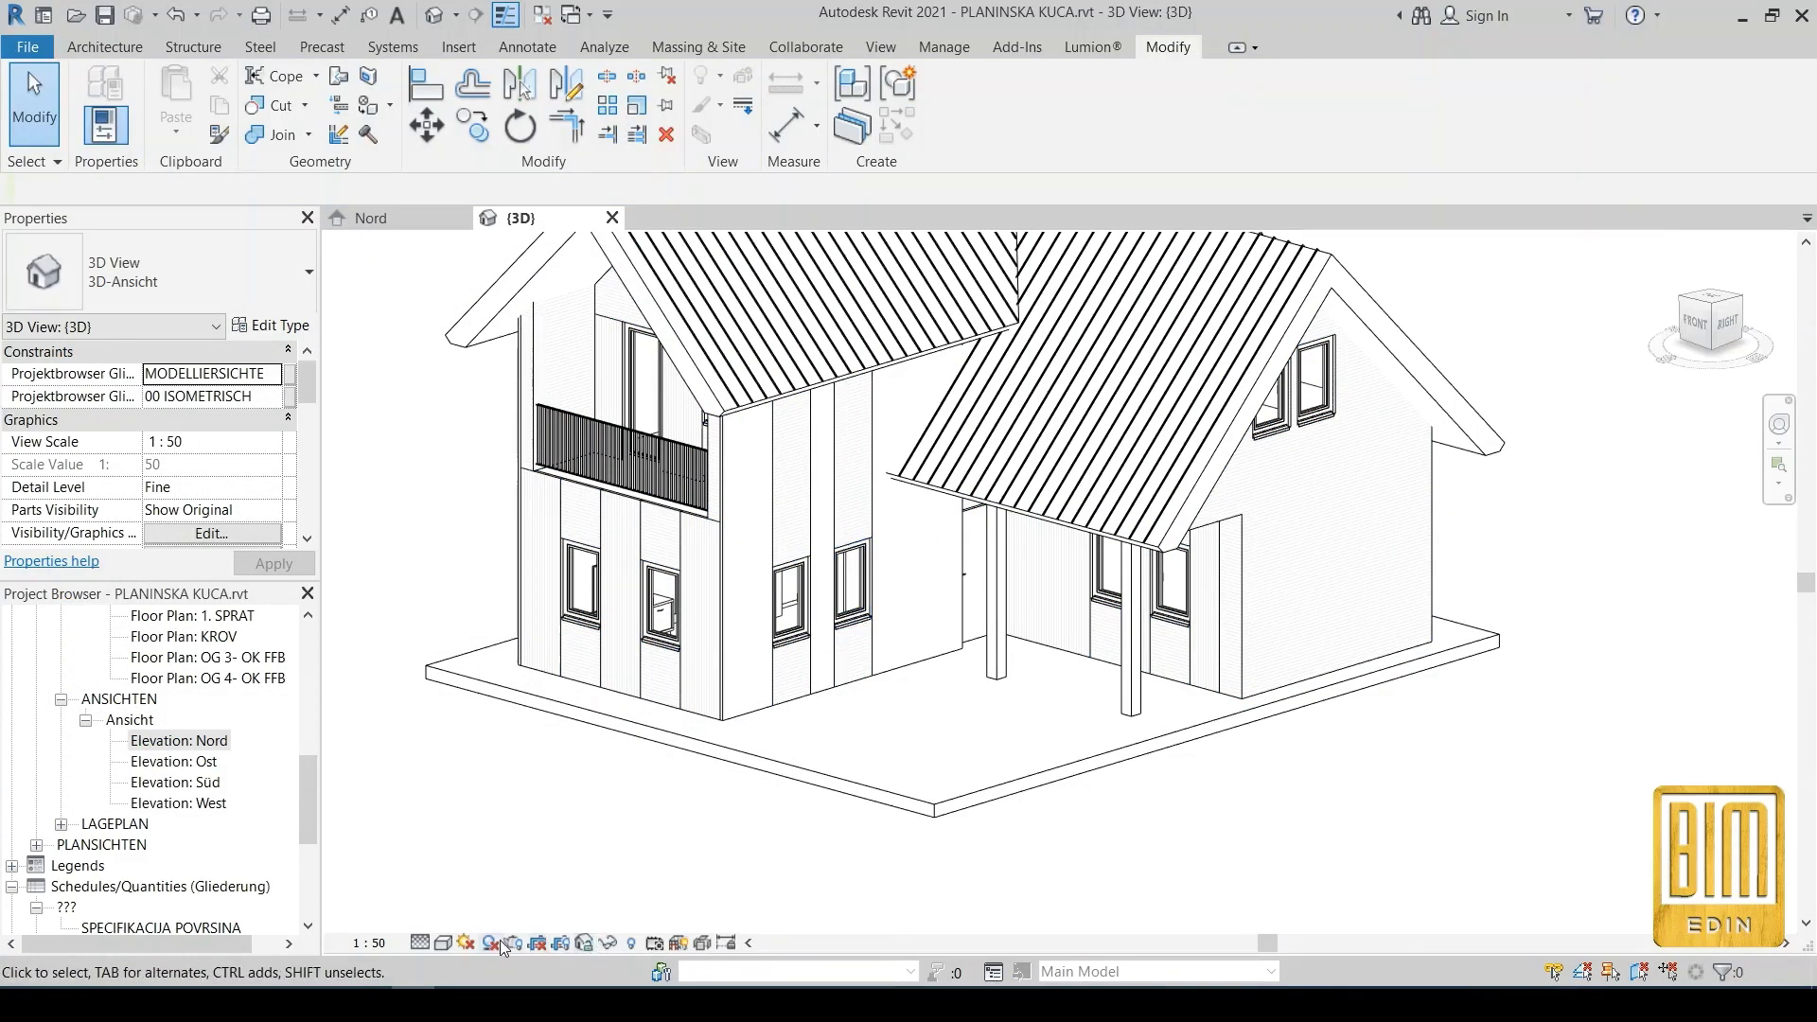
Set the 3D view's visual style to Realistic
click(443, 942)
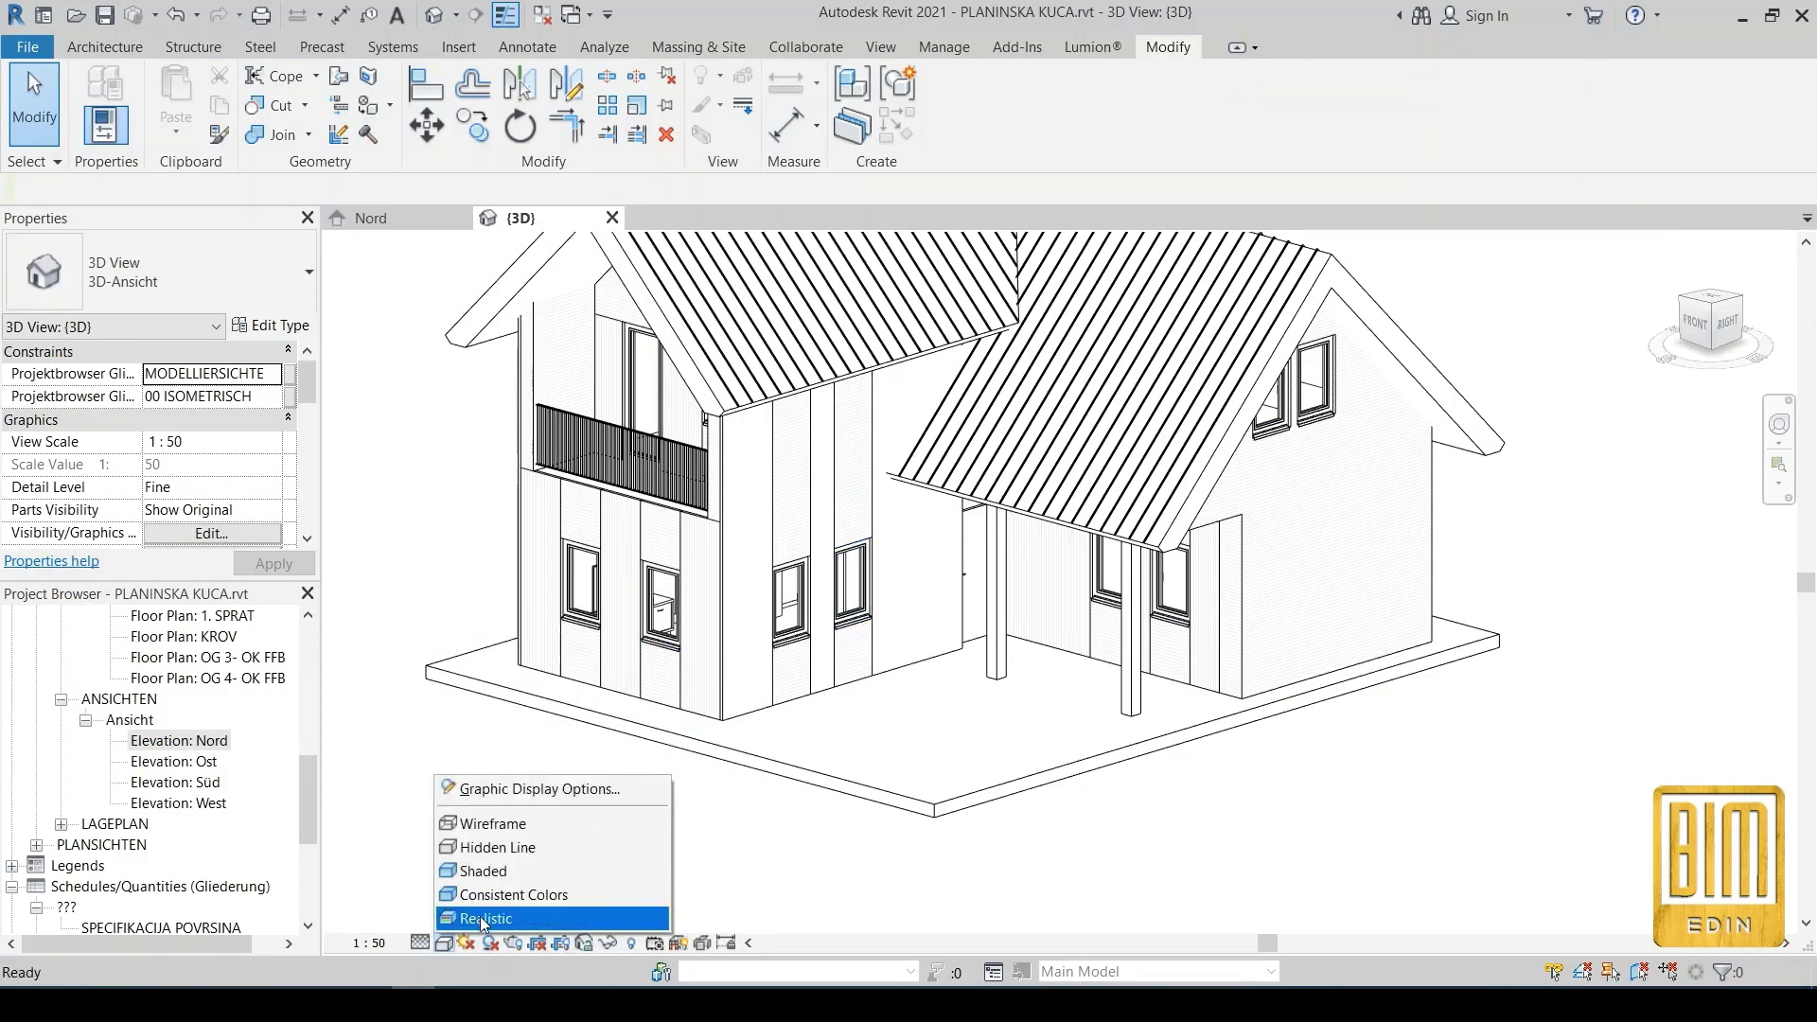
click(478, 918)
shift+middle_drag(764, 814, 759, 742)
click(746, 725)
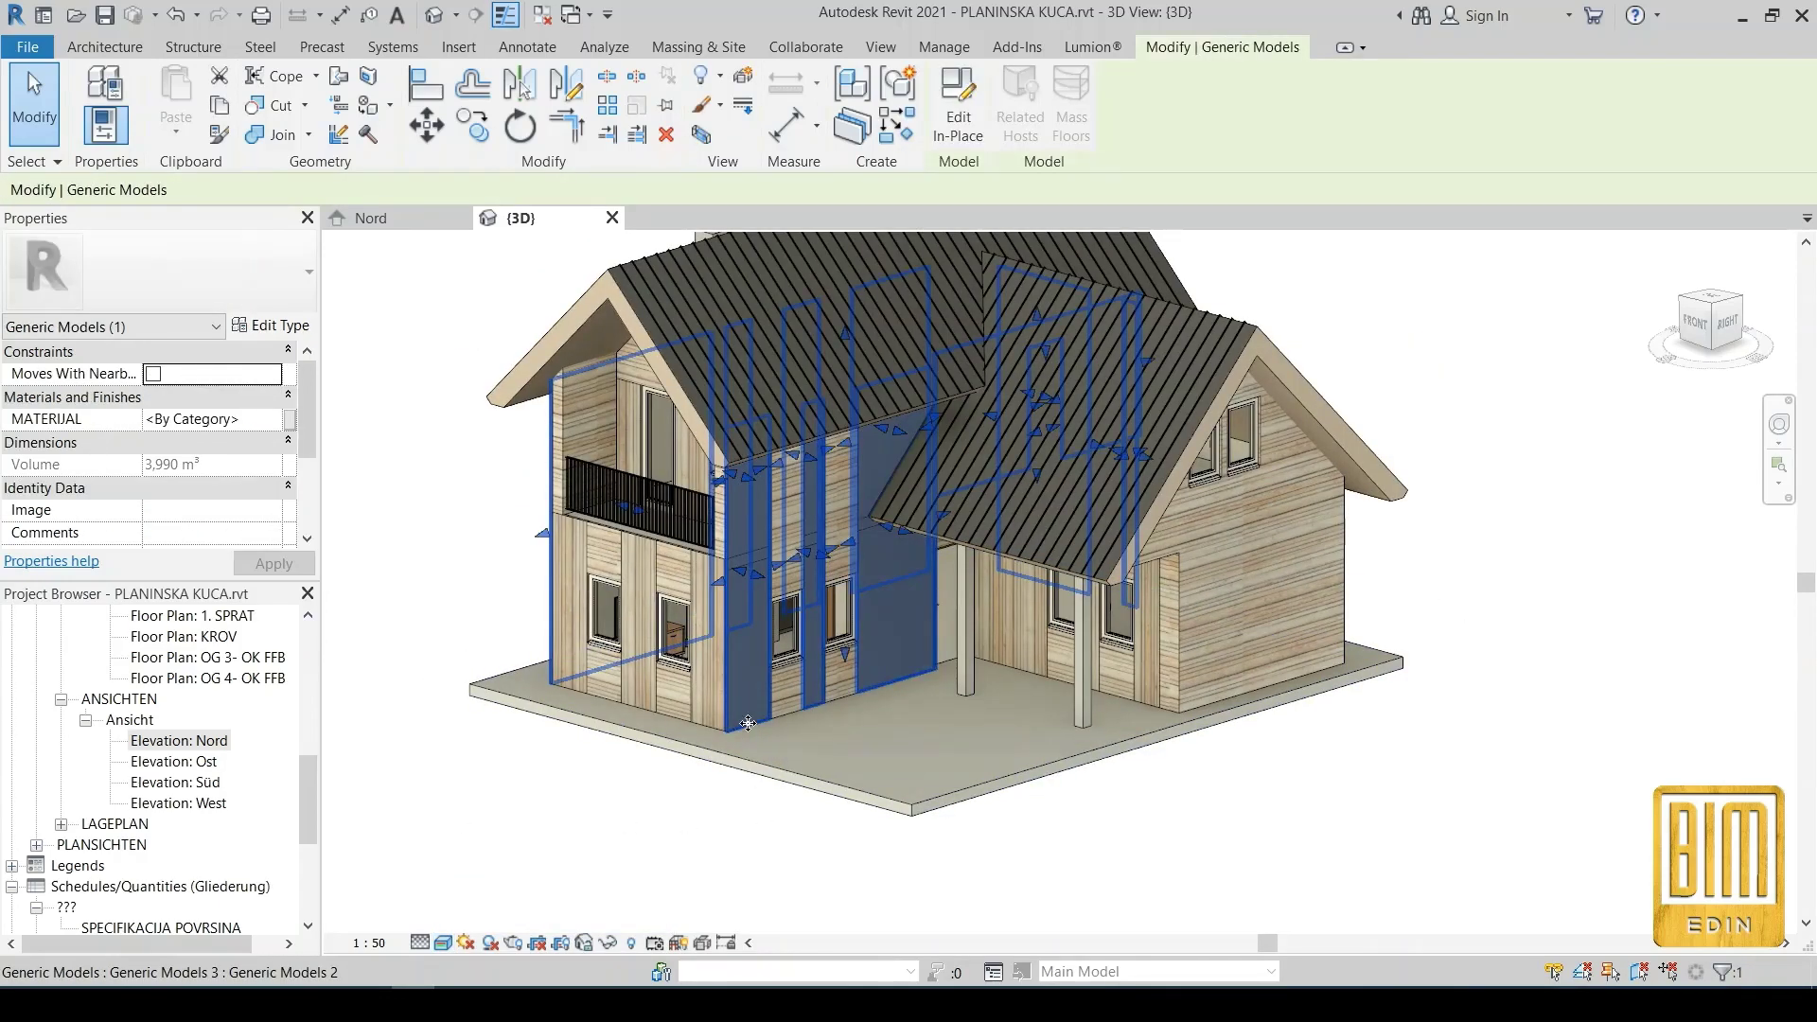
click(279, 426)
click(274, 420)
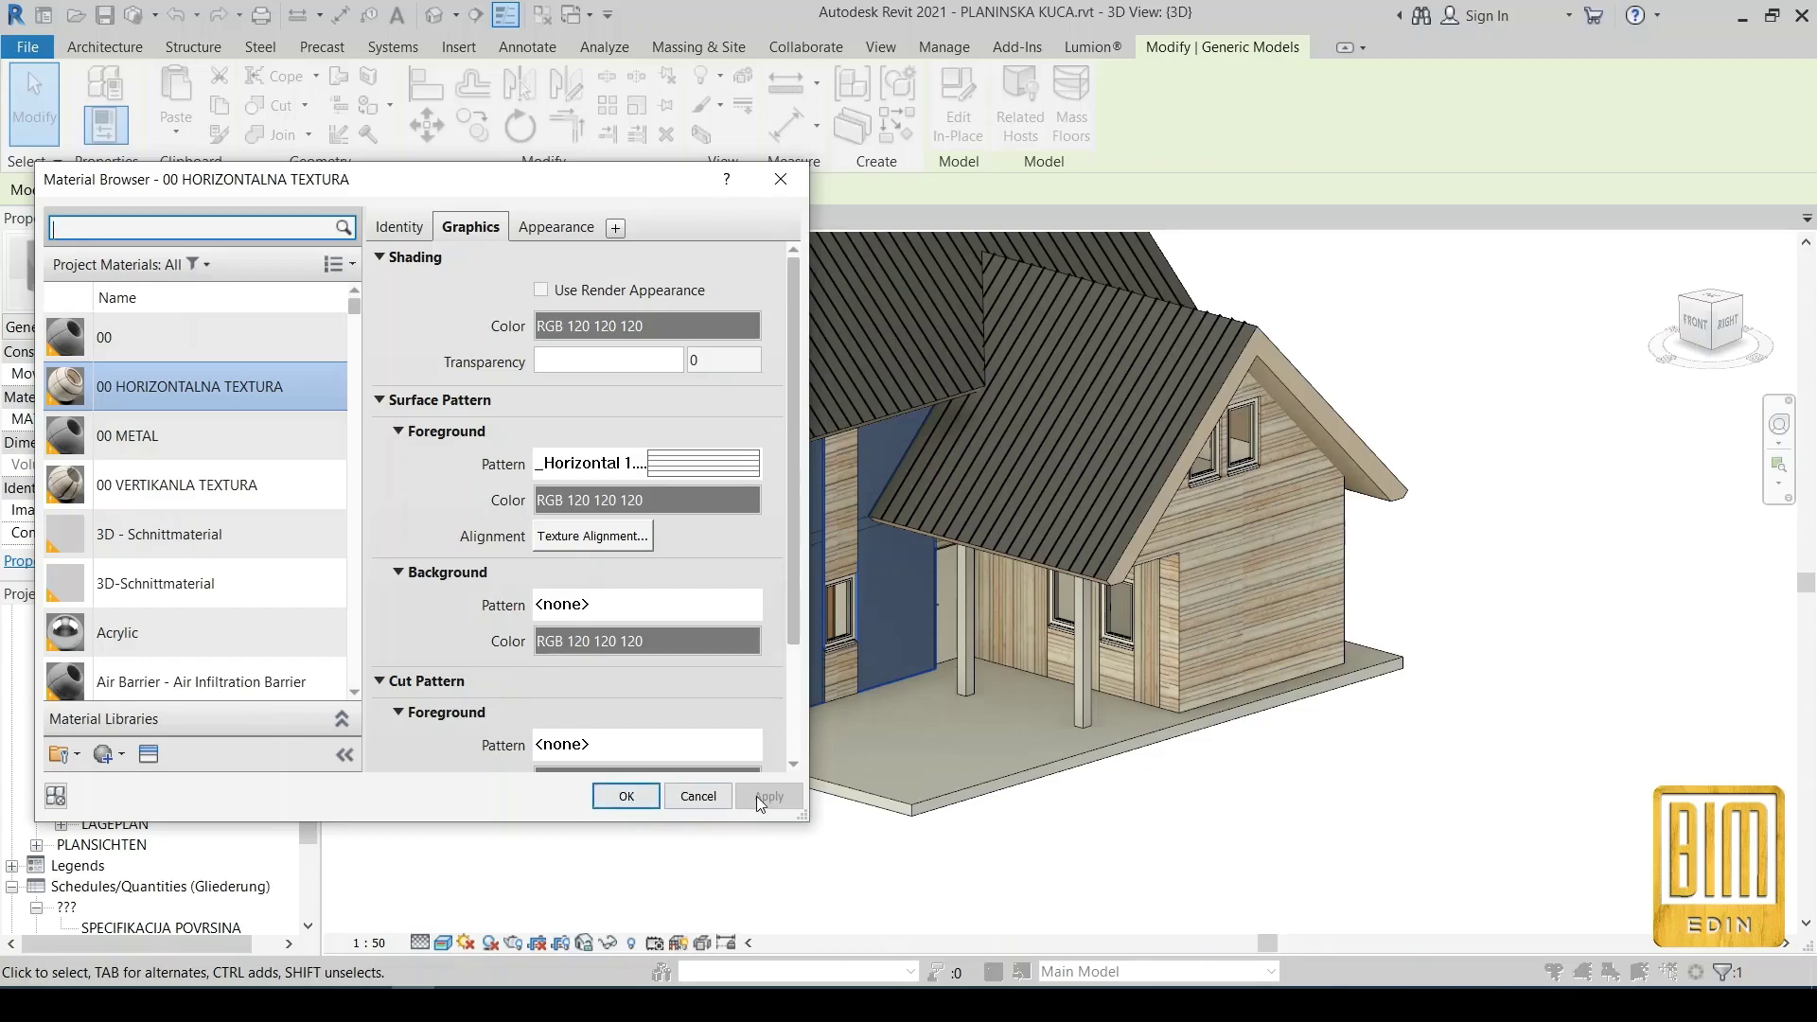
click(680, 796)
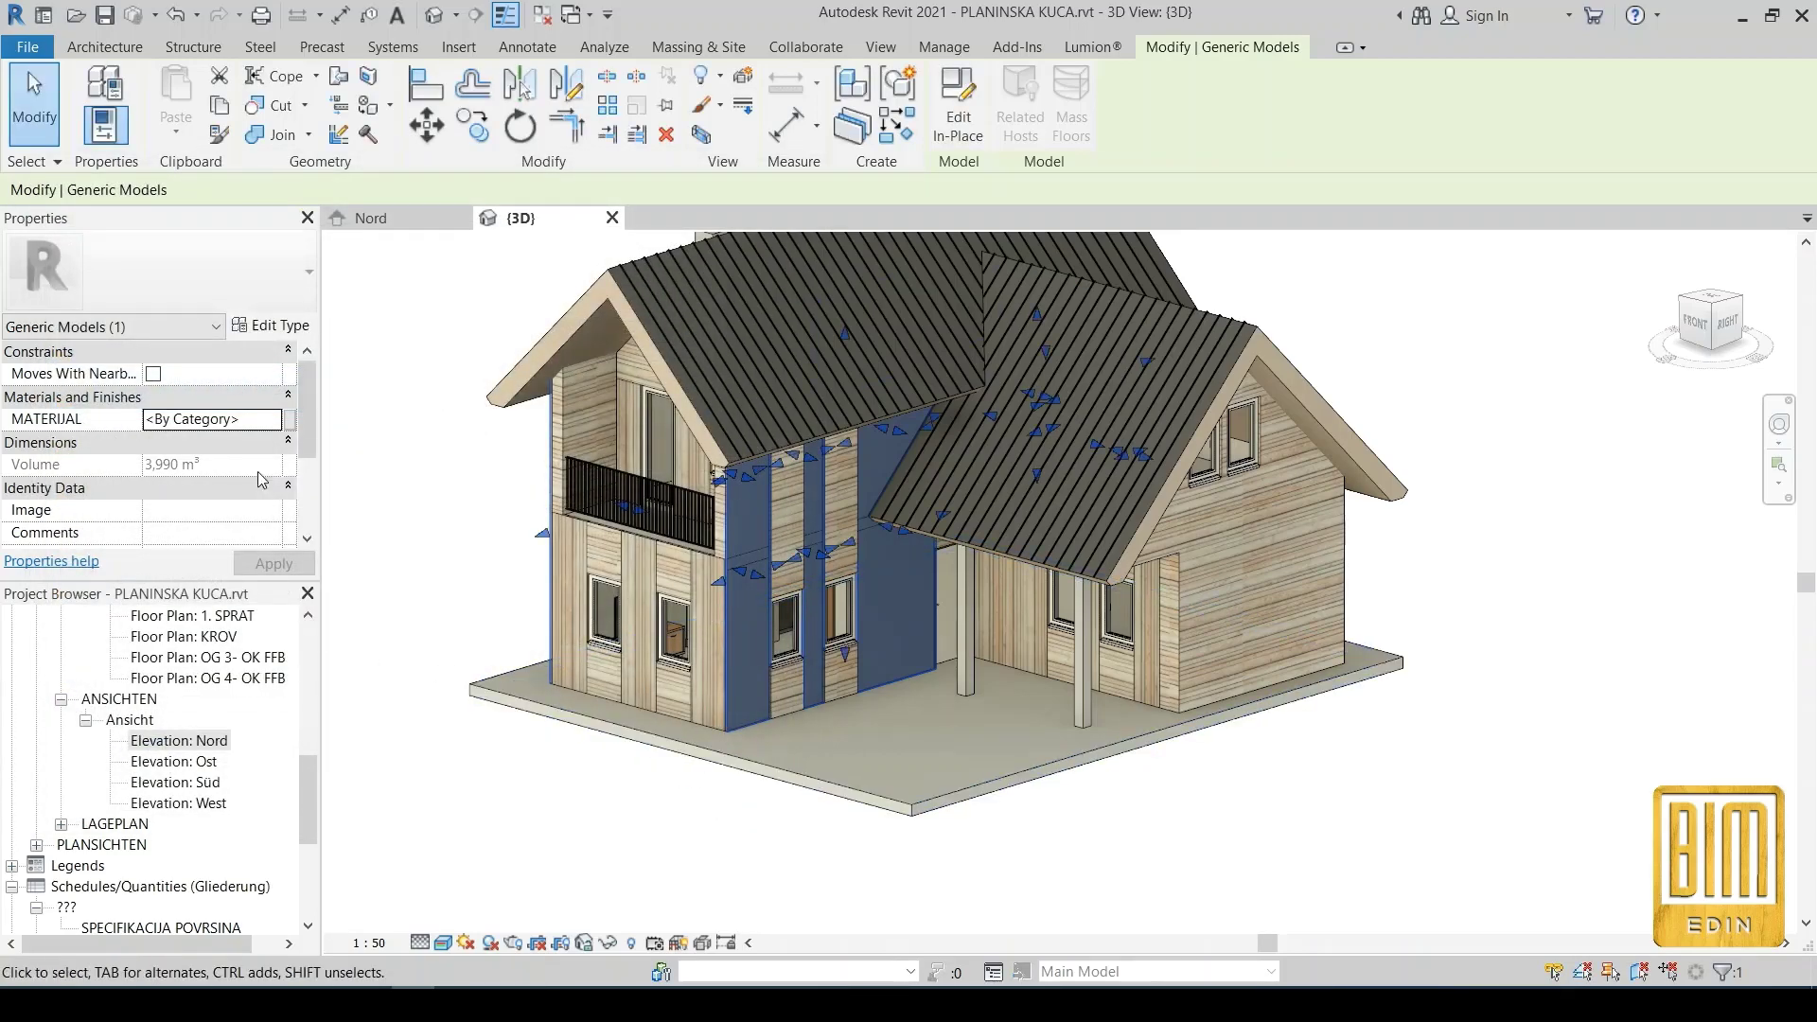
Copy the material name 00 VERTIKANLA TEXTURA from the front vertical cladding into the grey side cladding's MATERIJAL parameter and apply it
click(571, 693)
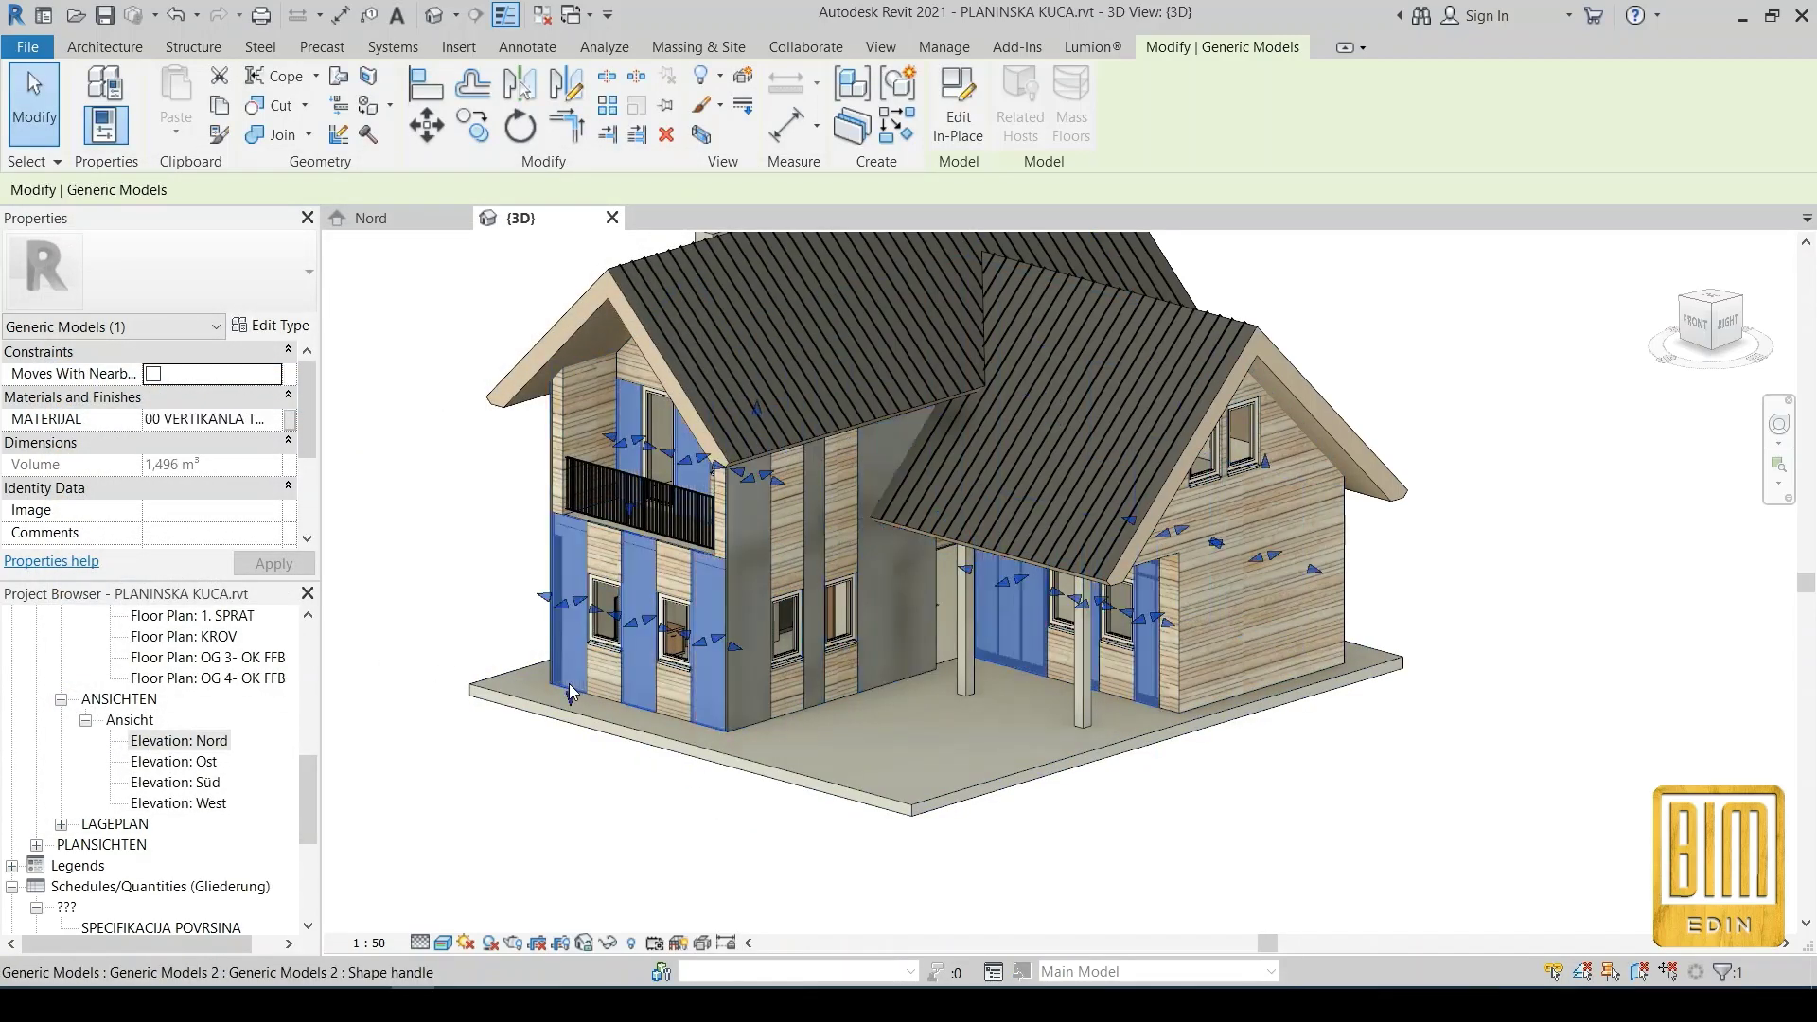
click(216, 418)
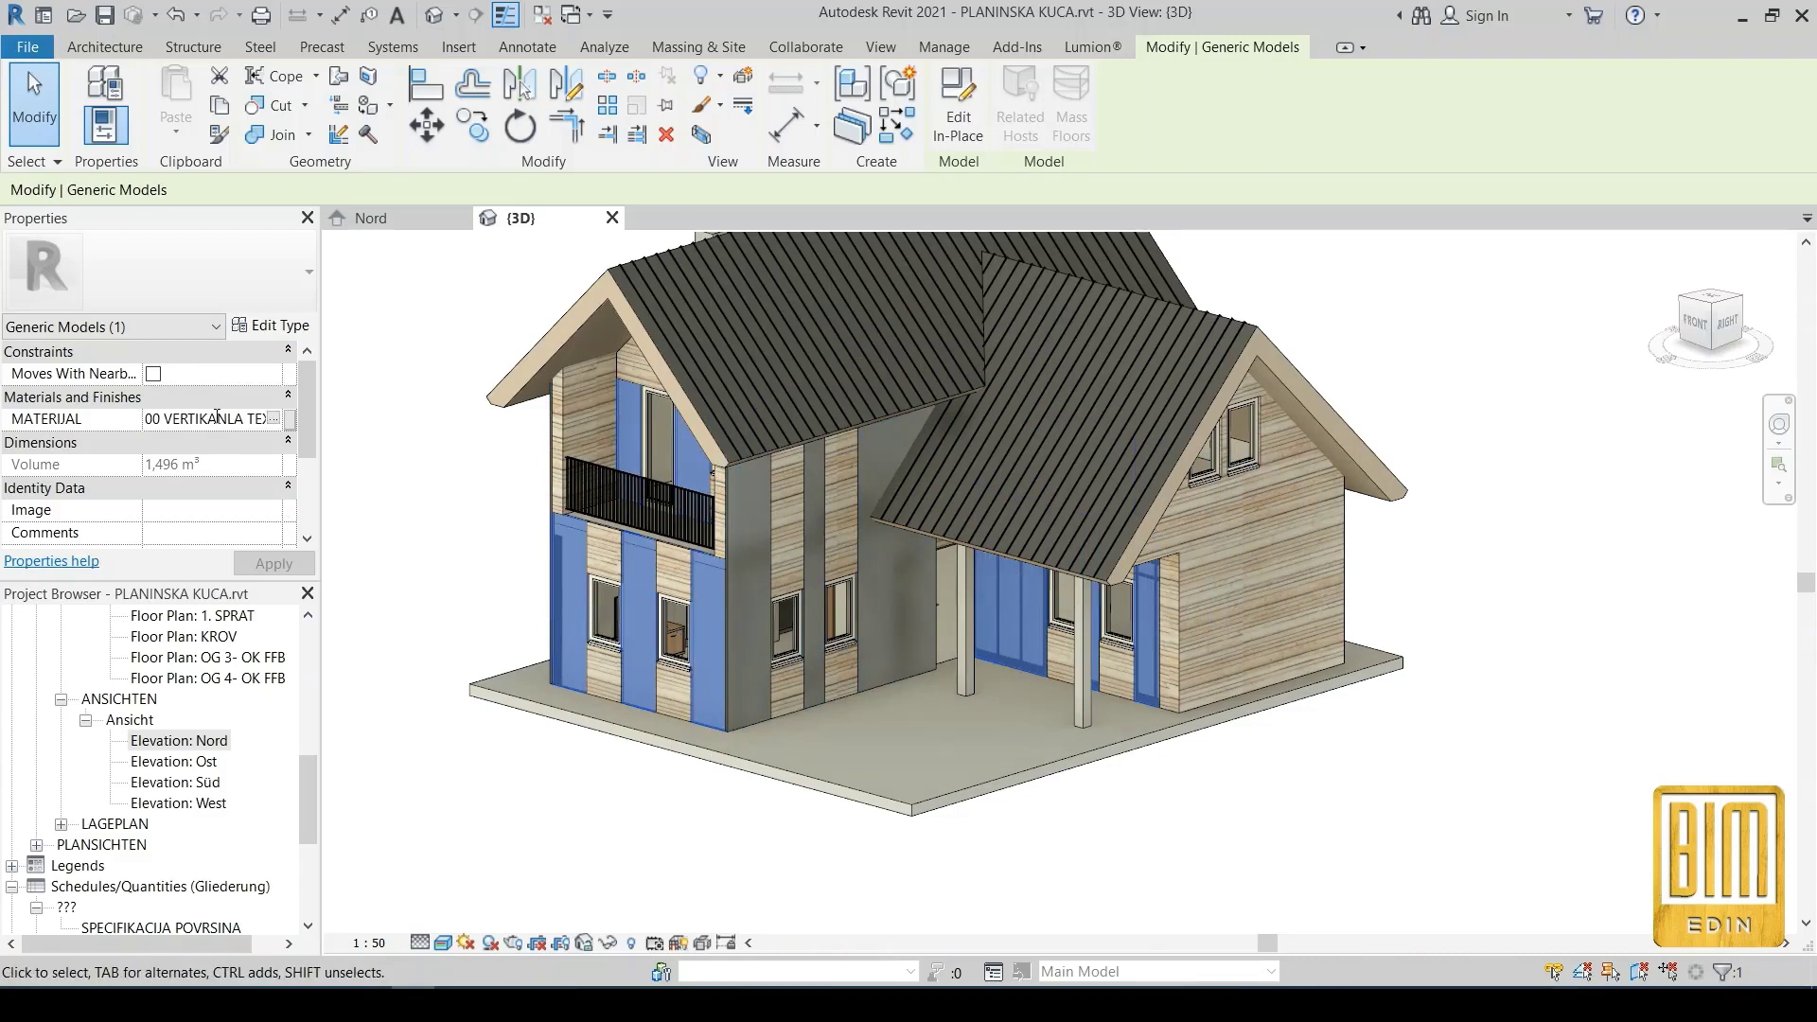
double_click(216, 417)
key(ctrl+a)
key(ctrl+c)
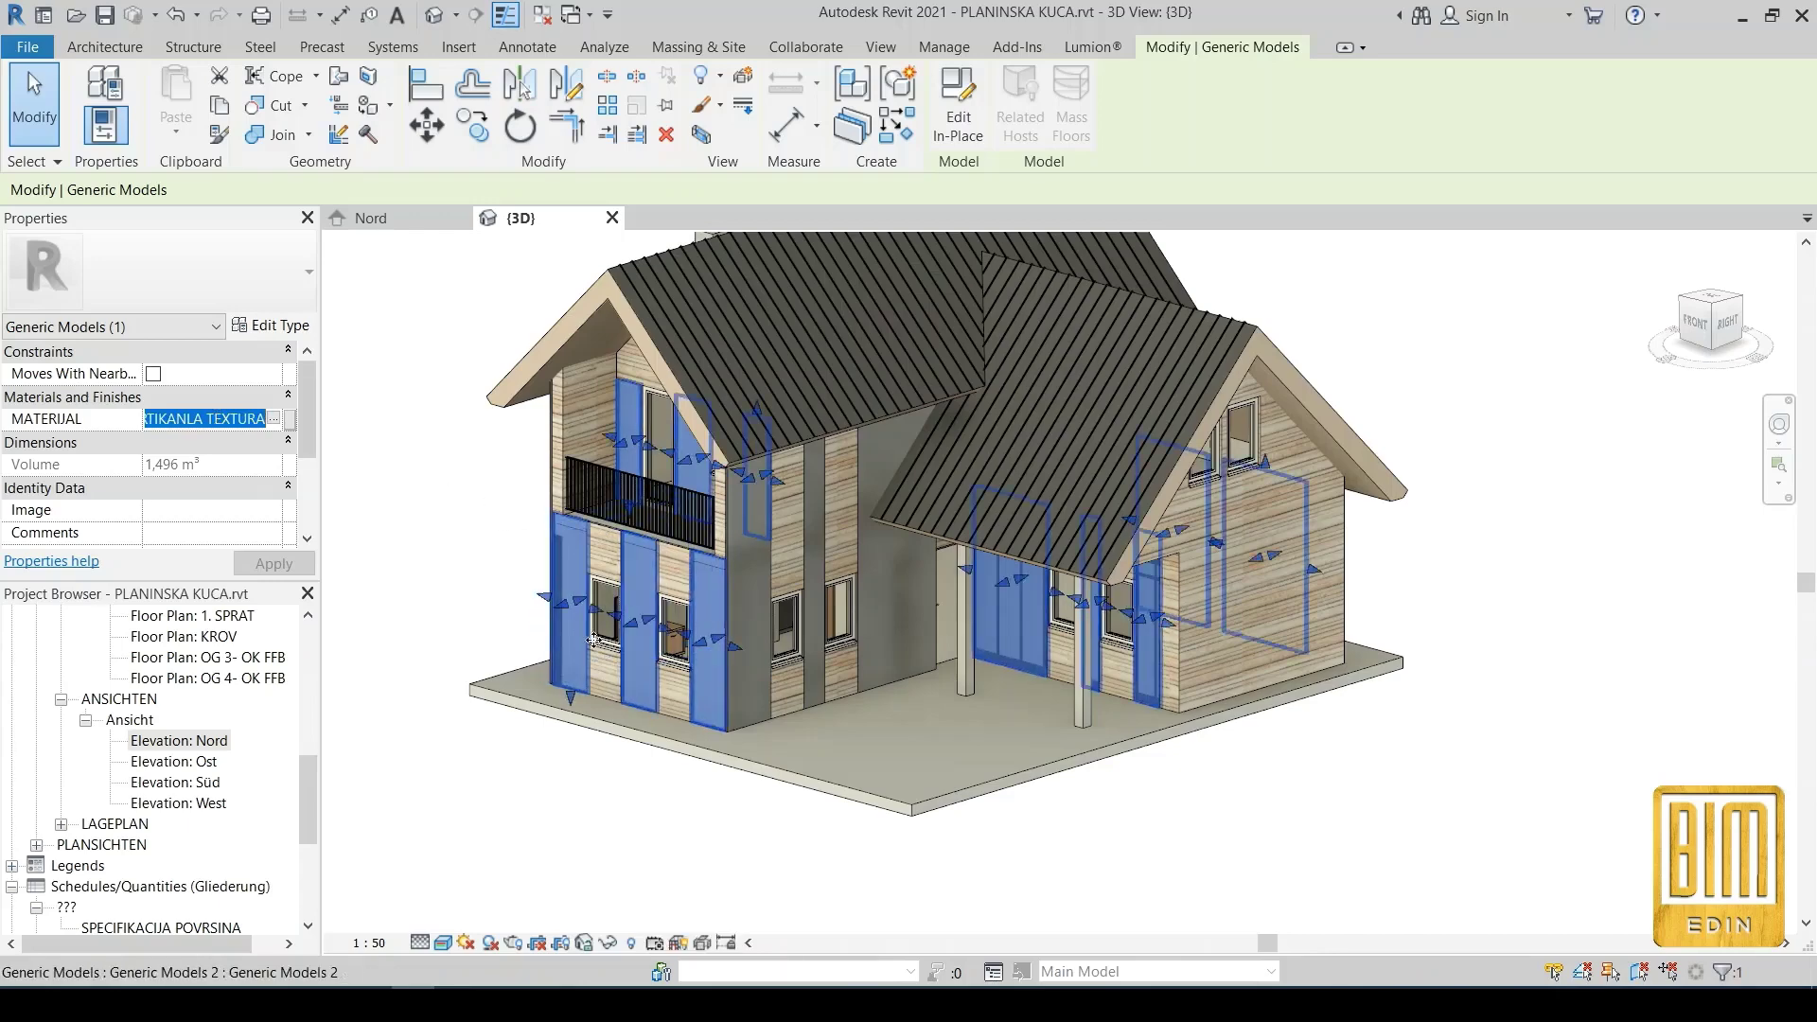
click(741, 727)
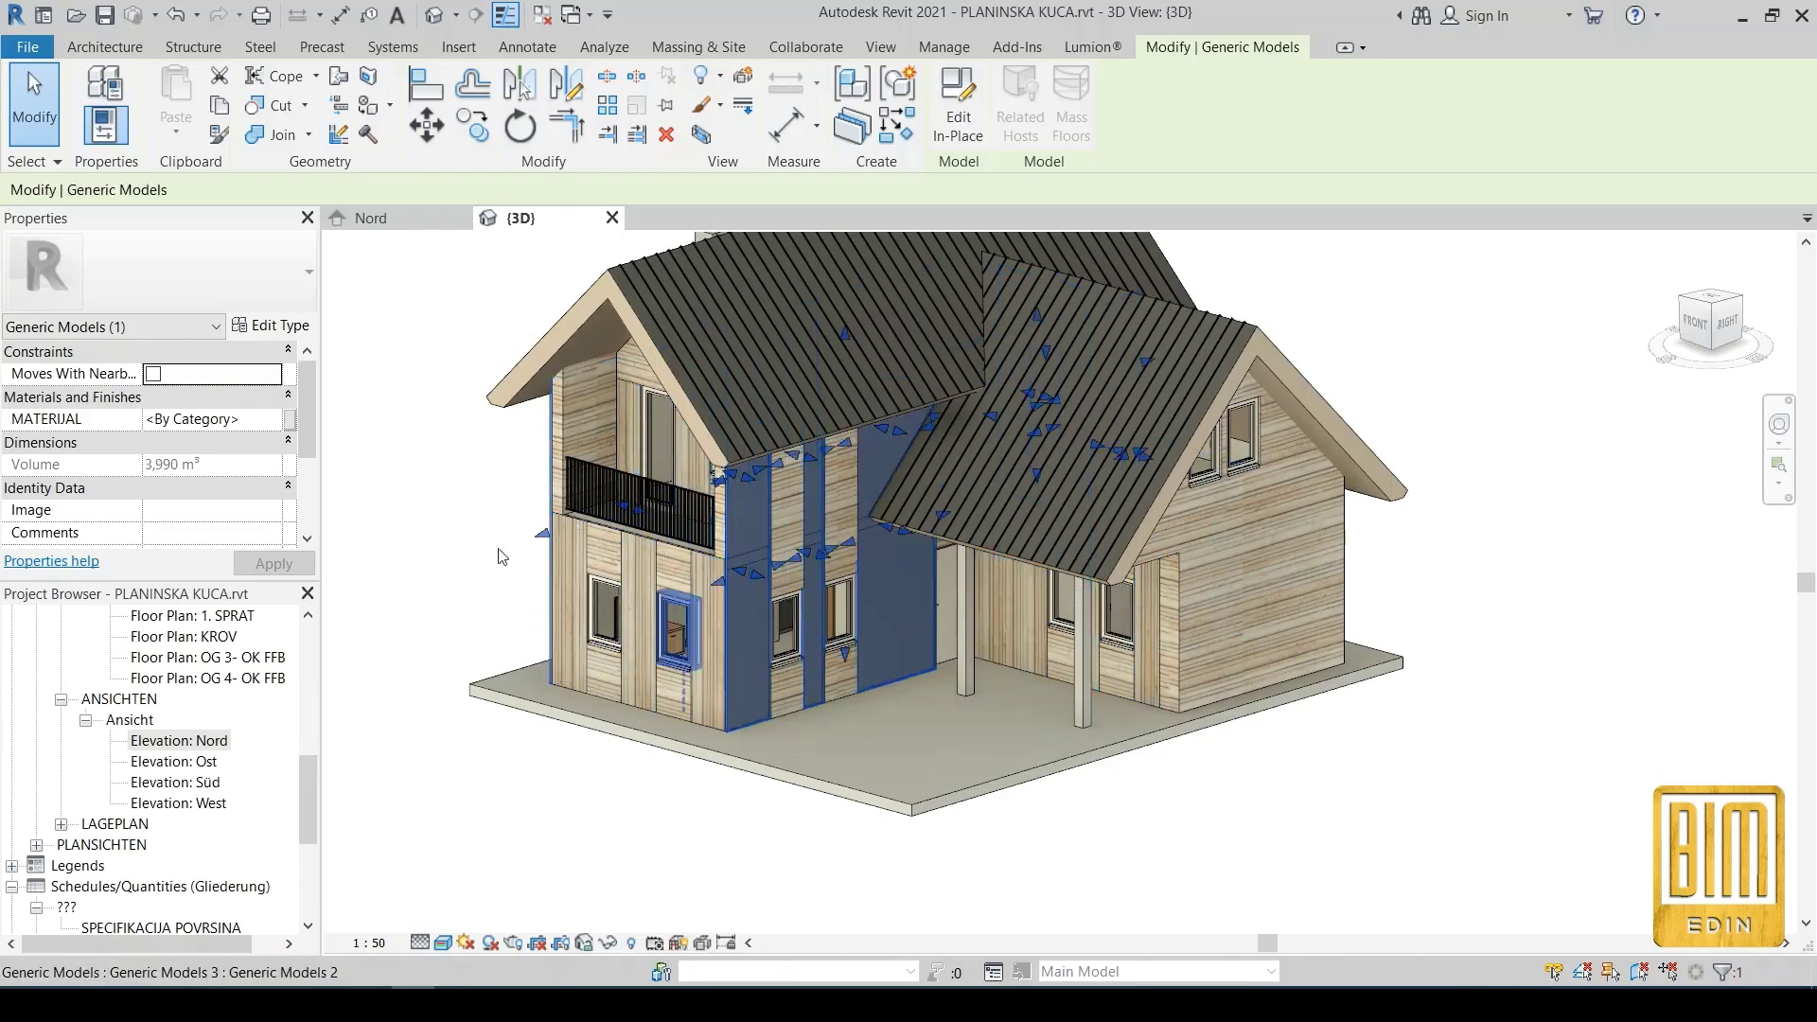
click(253, 419)
key(ctrl+a)
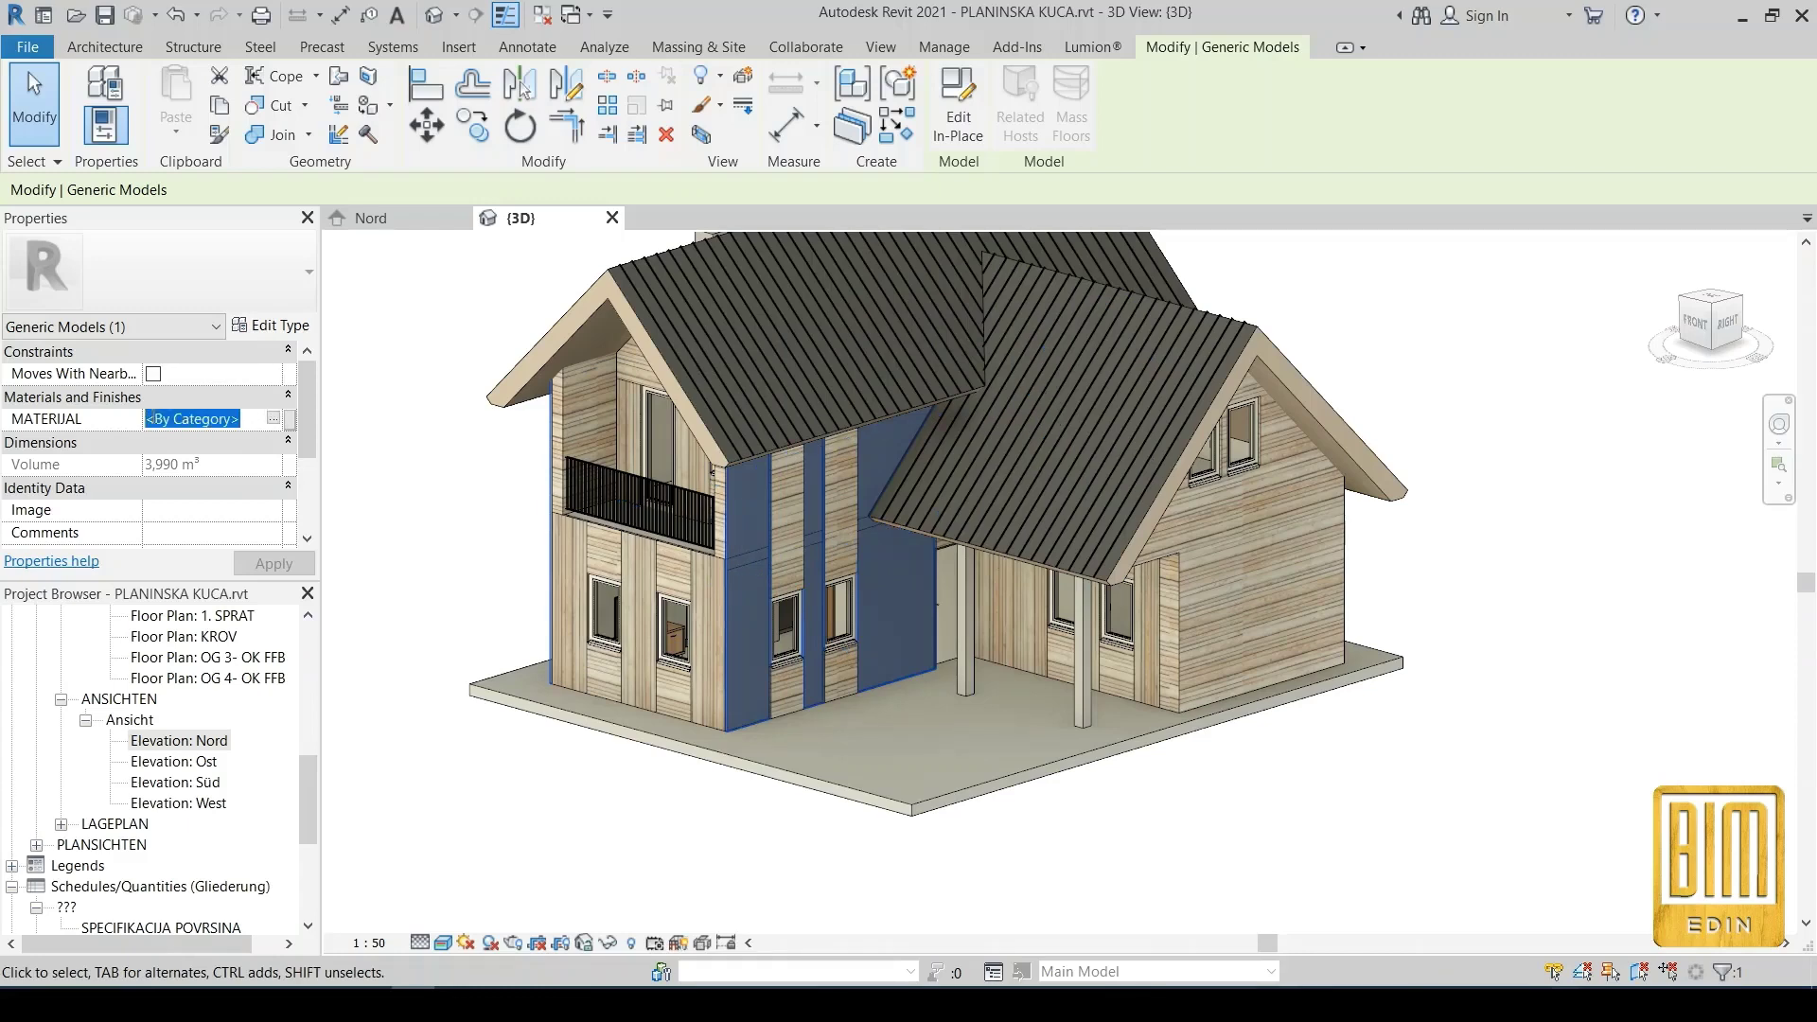
key(ctrl+v)
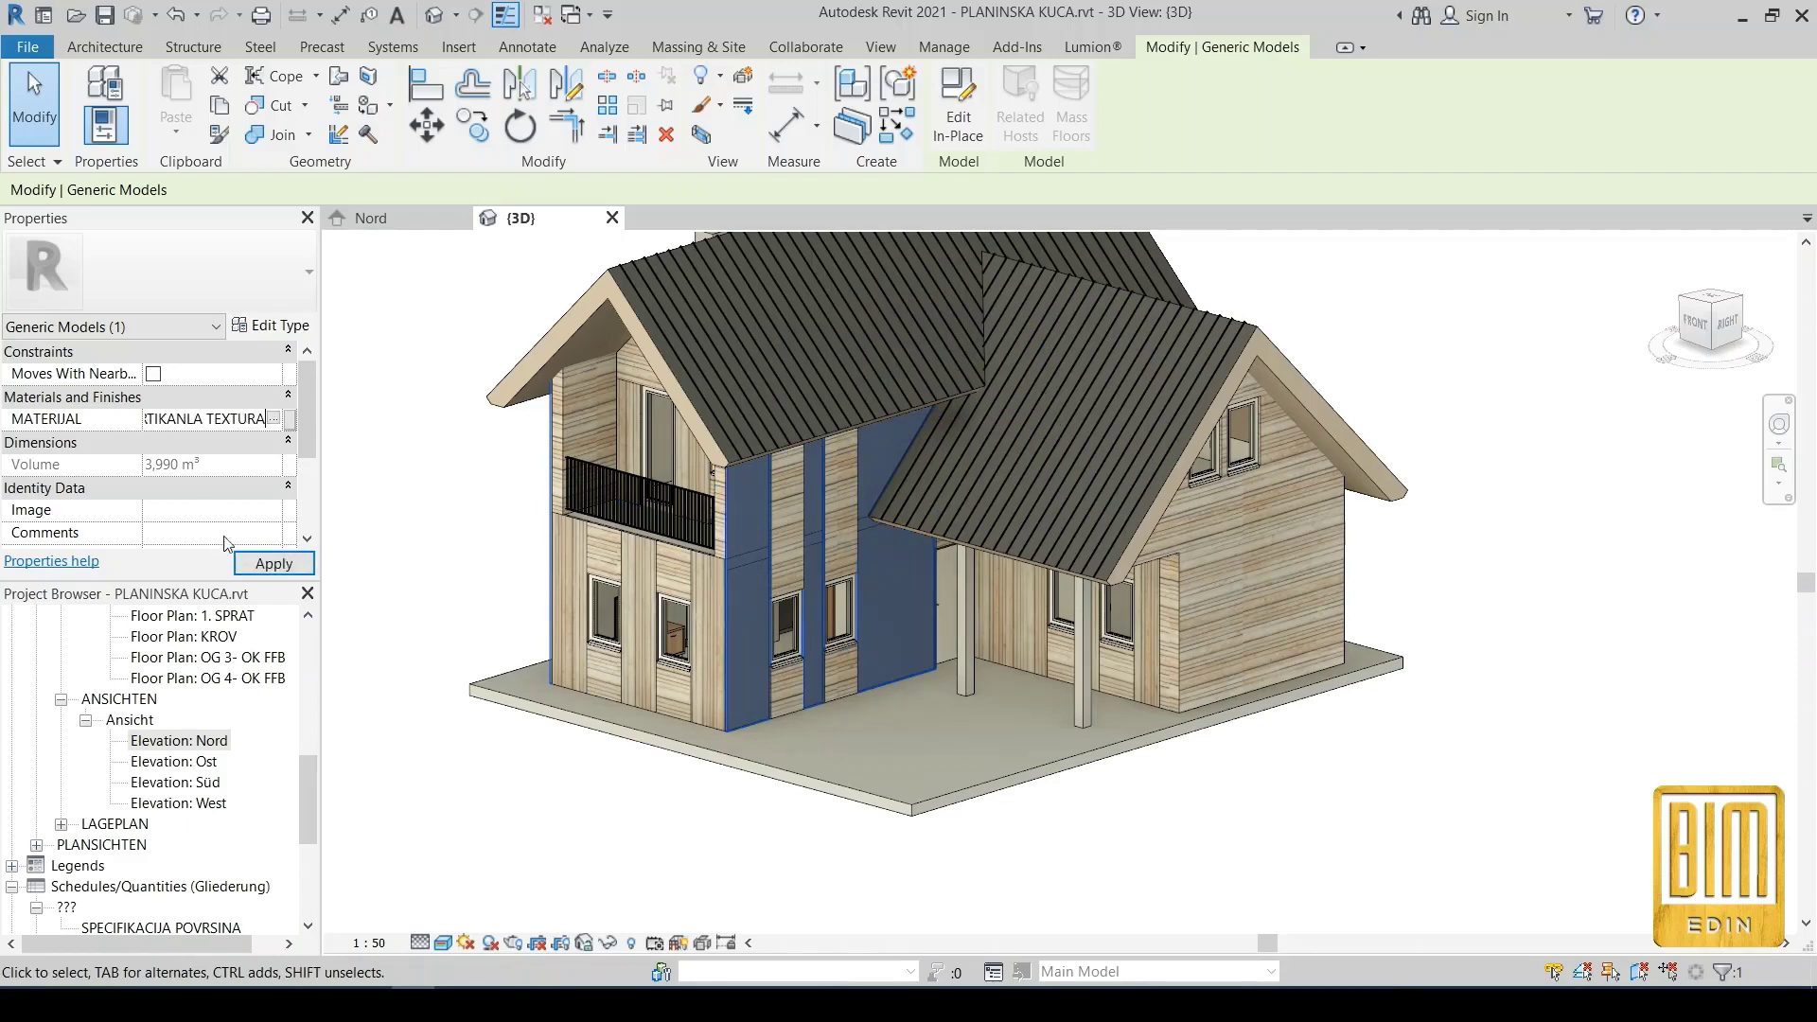
click(273, 563)
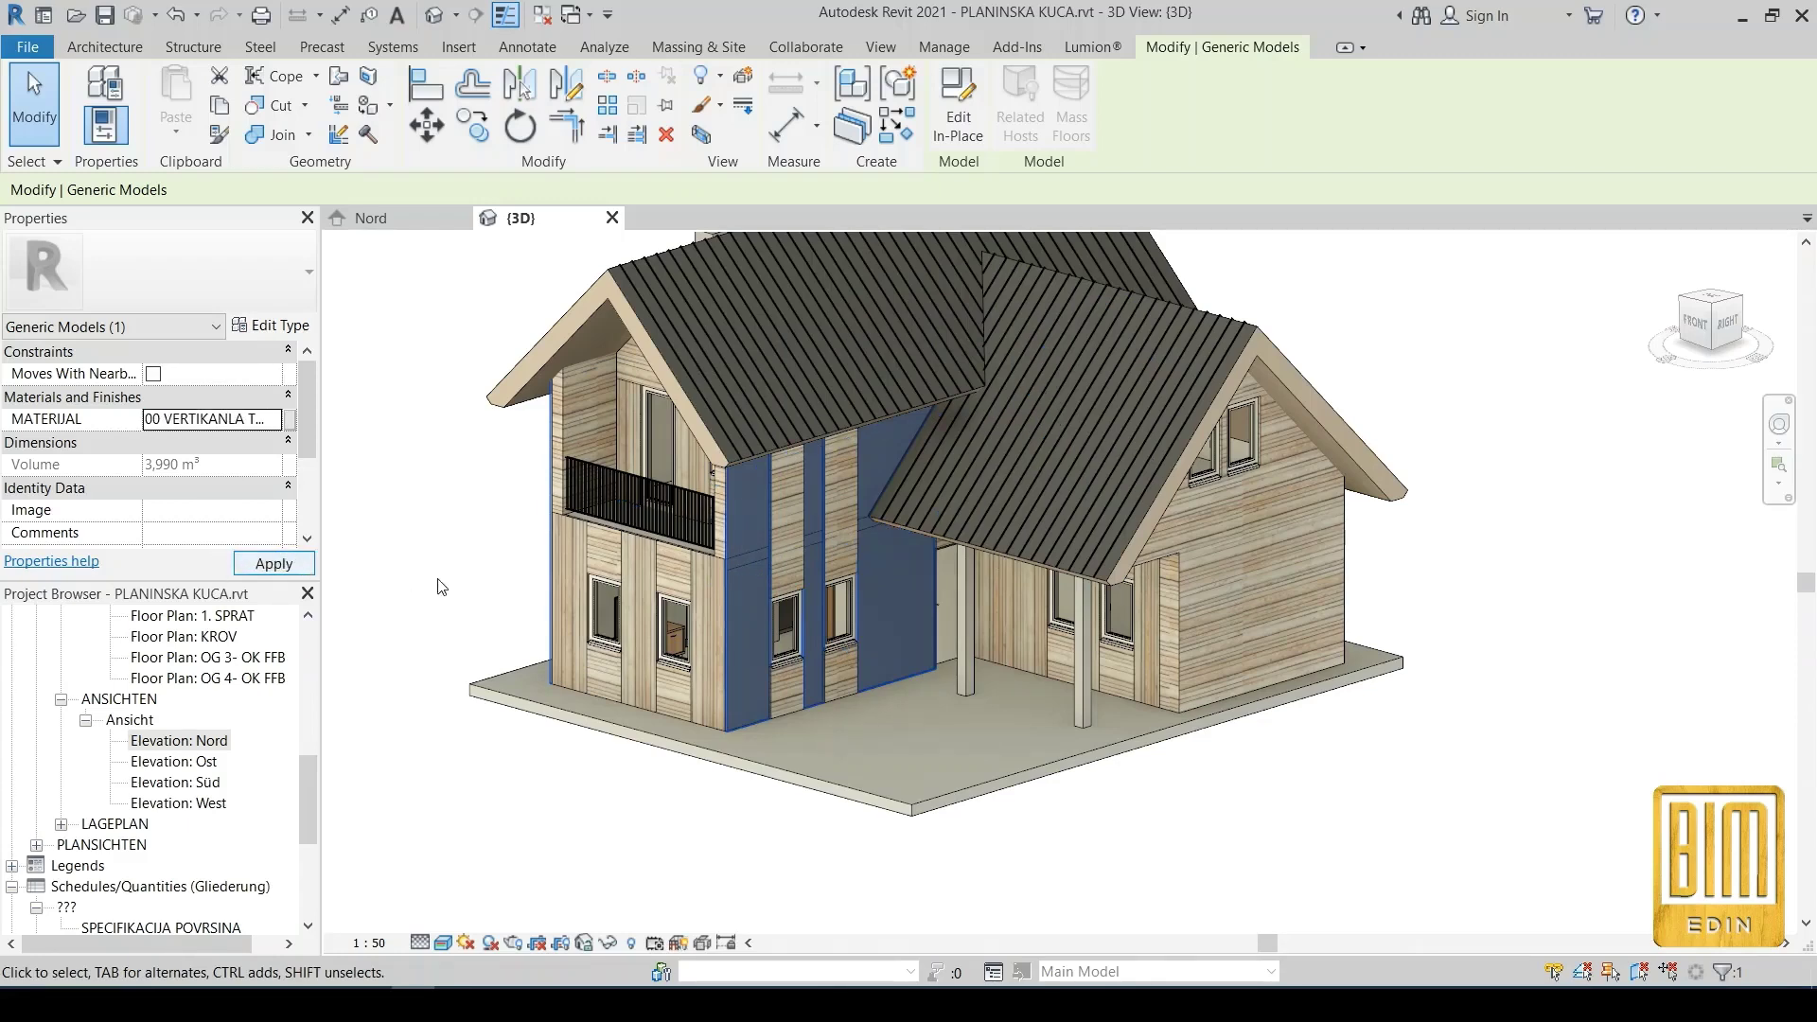
click(448, 580)
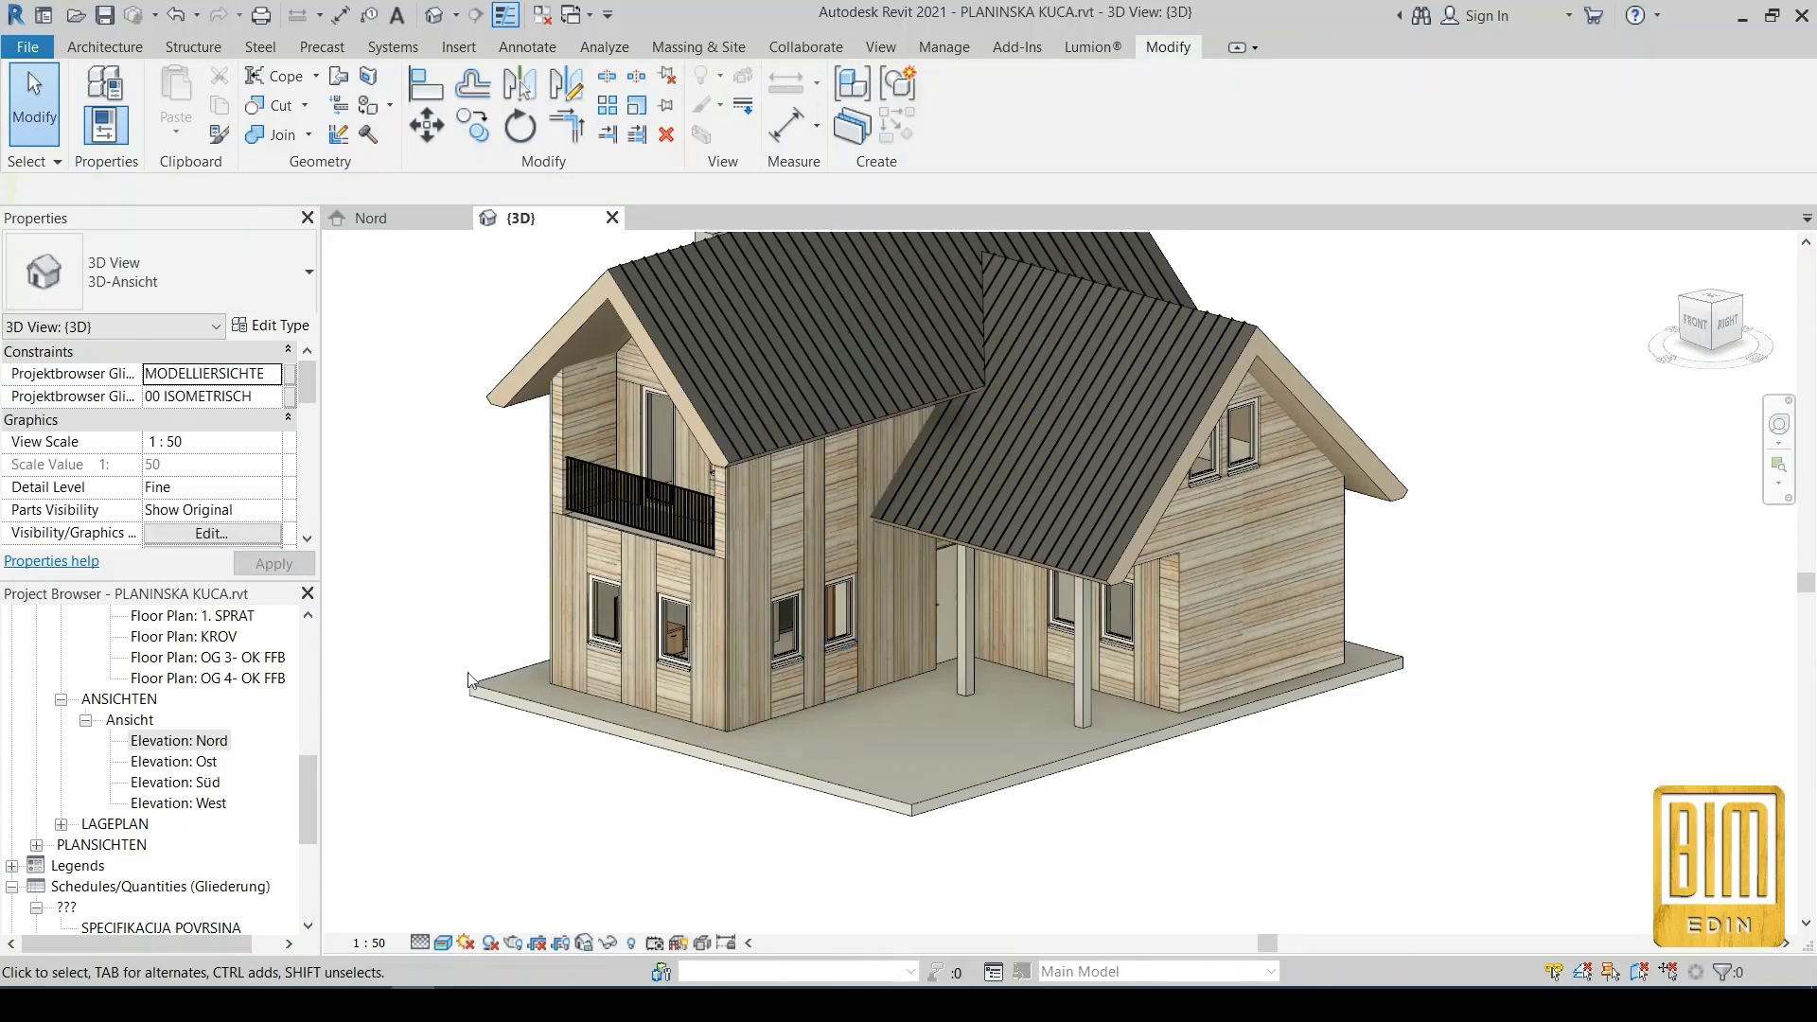
Examine the textured claddings of the house from several sides in the 3D view
scroll(1011, 697, down, 2)
shift+middle_drag(737, 847, 1098, 829)
shift+middle_drag(691, 823, 855, 782)
shift+middle_drag(617, 806, 738, 748)
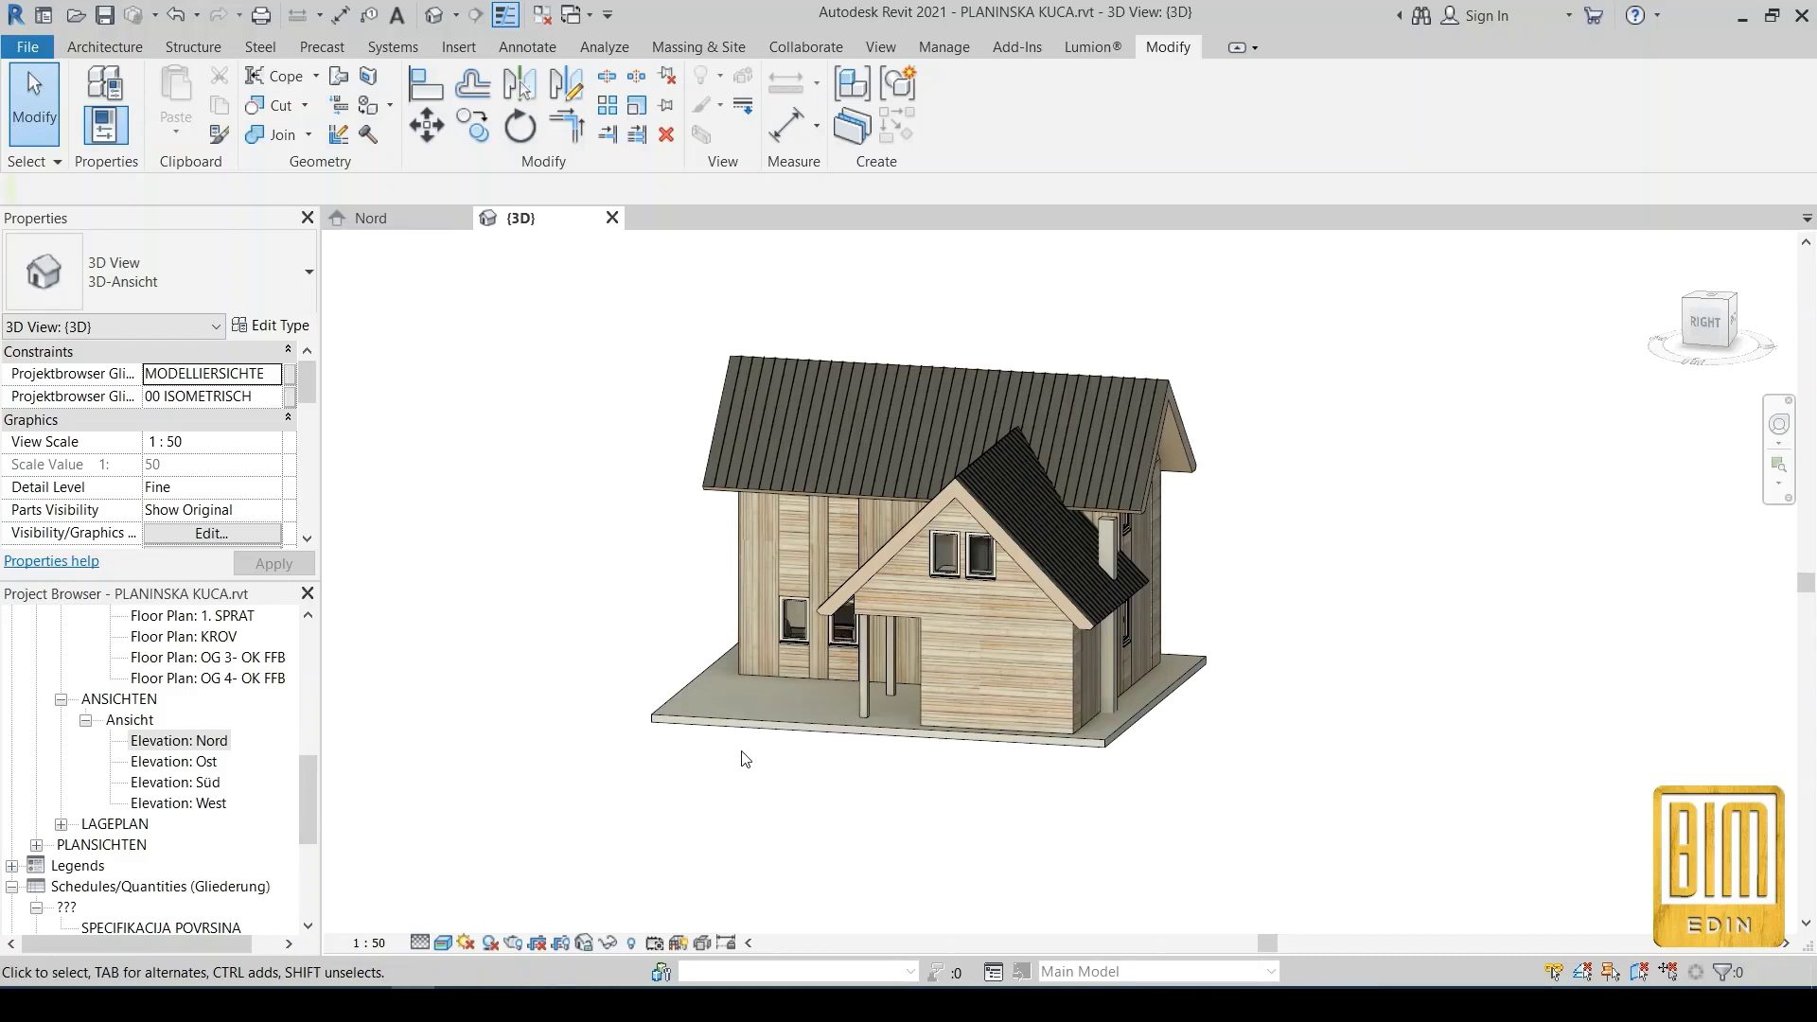
shift+middle_drag(716, 832, 872, 798)
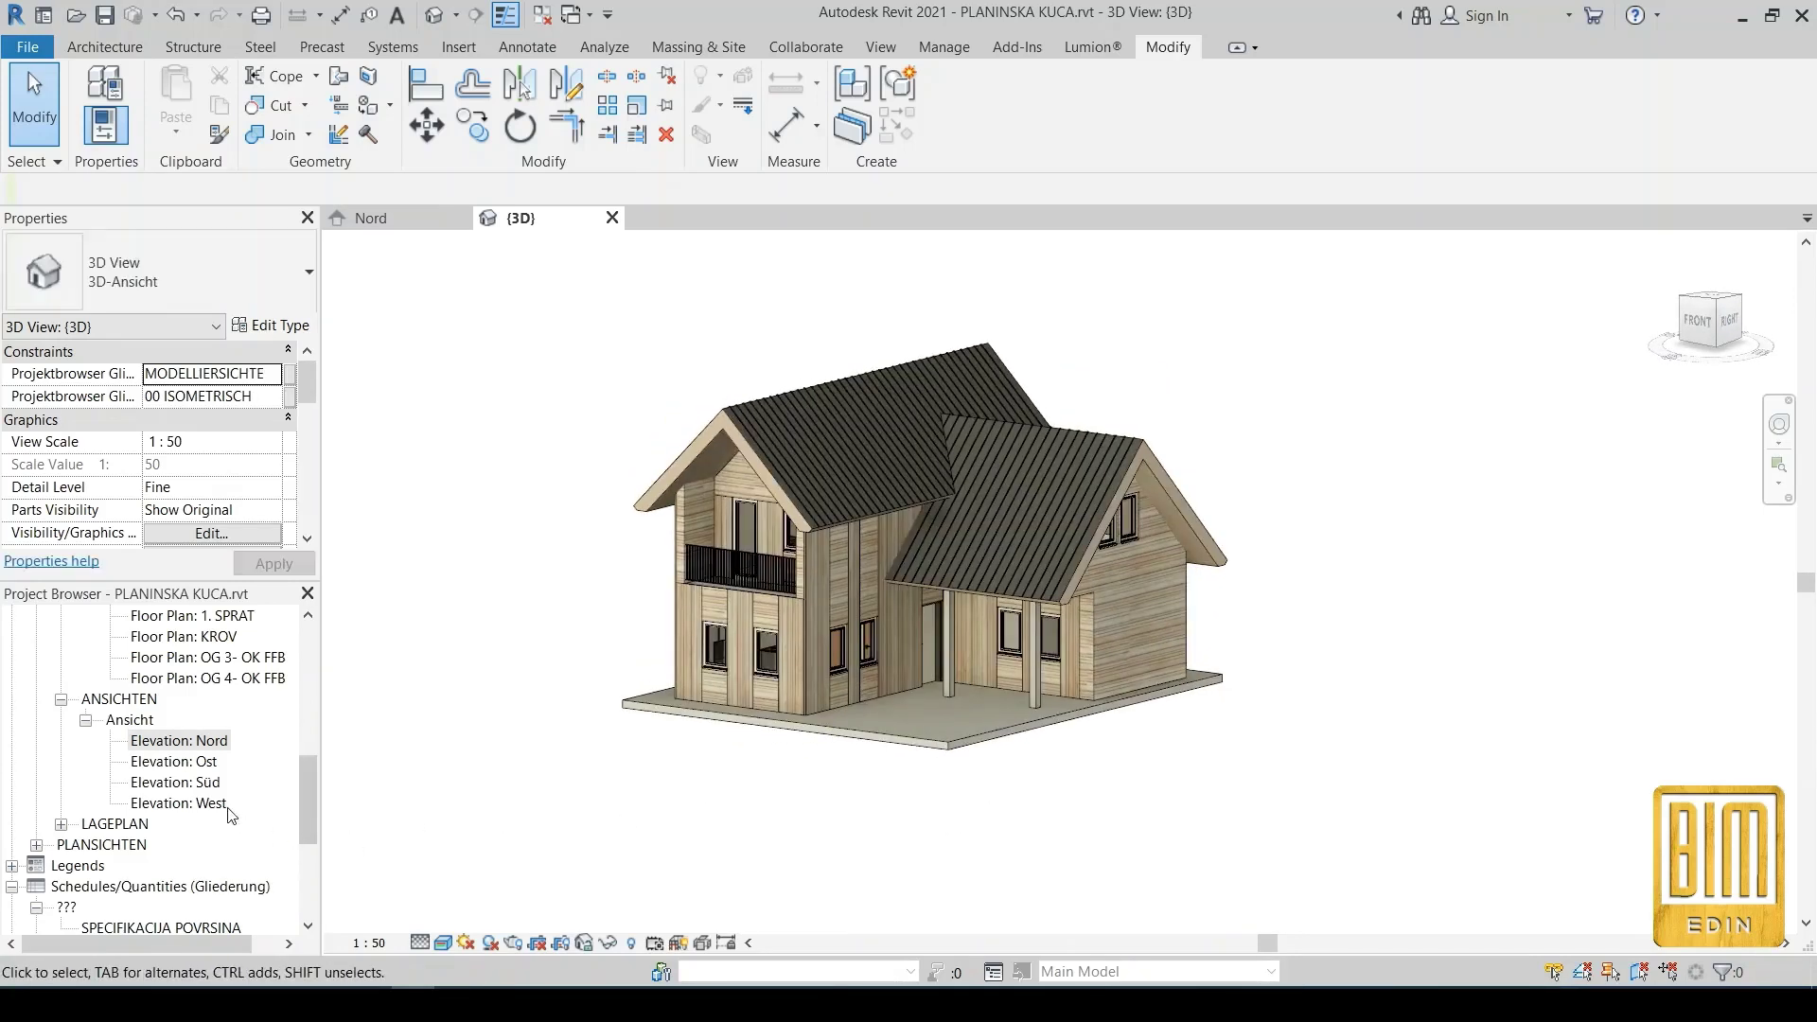
Open the Nord and Ost elevations and set the visual style of each to Realistic
double_click(186, 747)
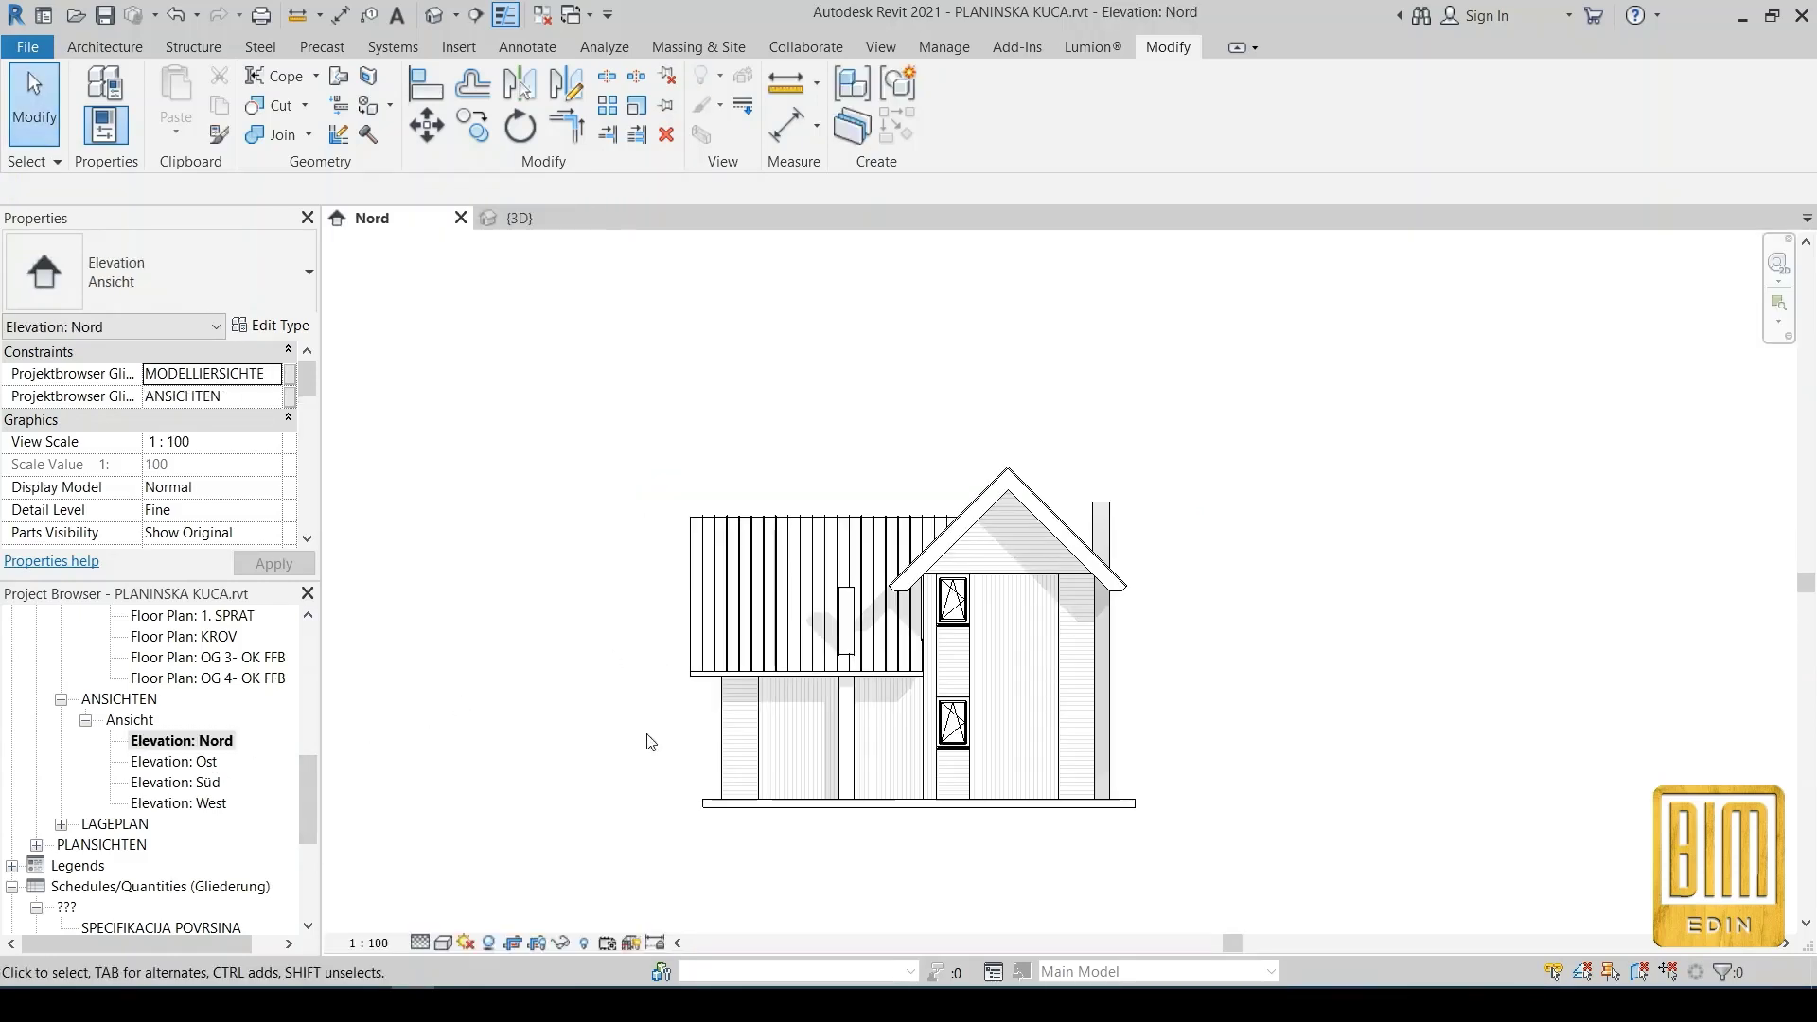
click(443, 942)
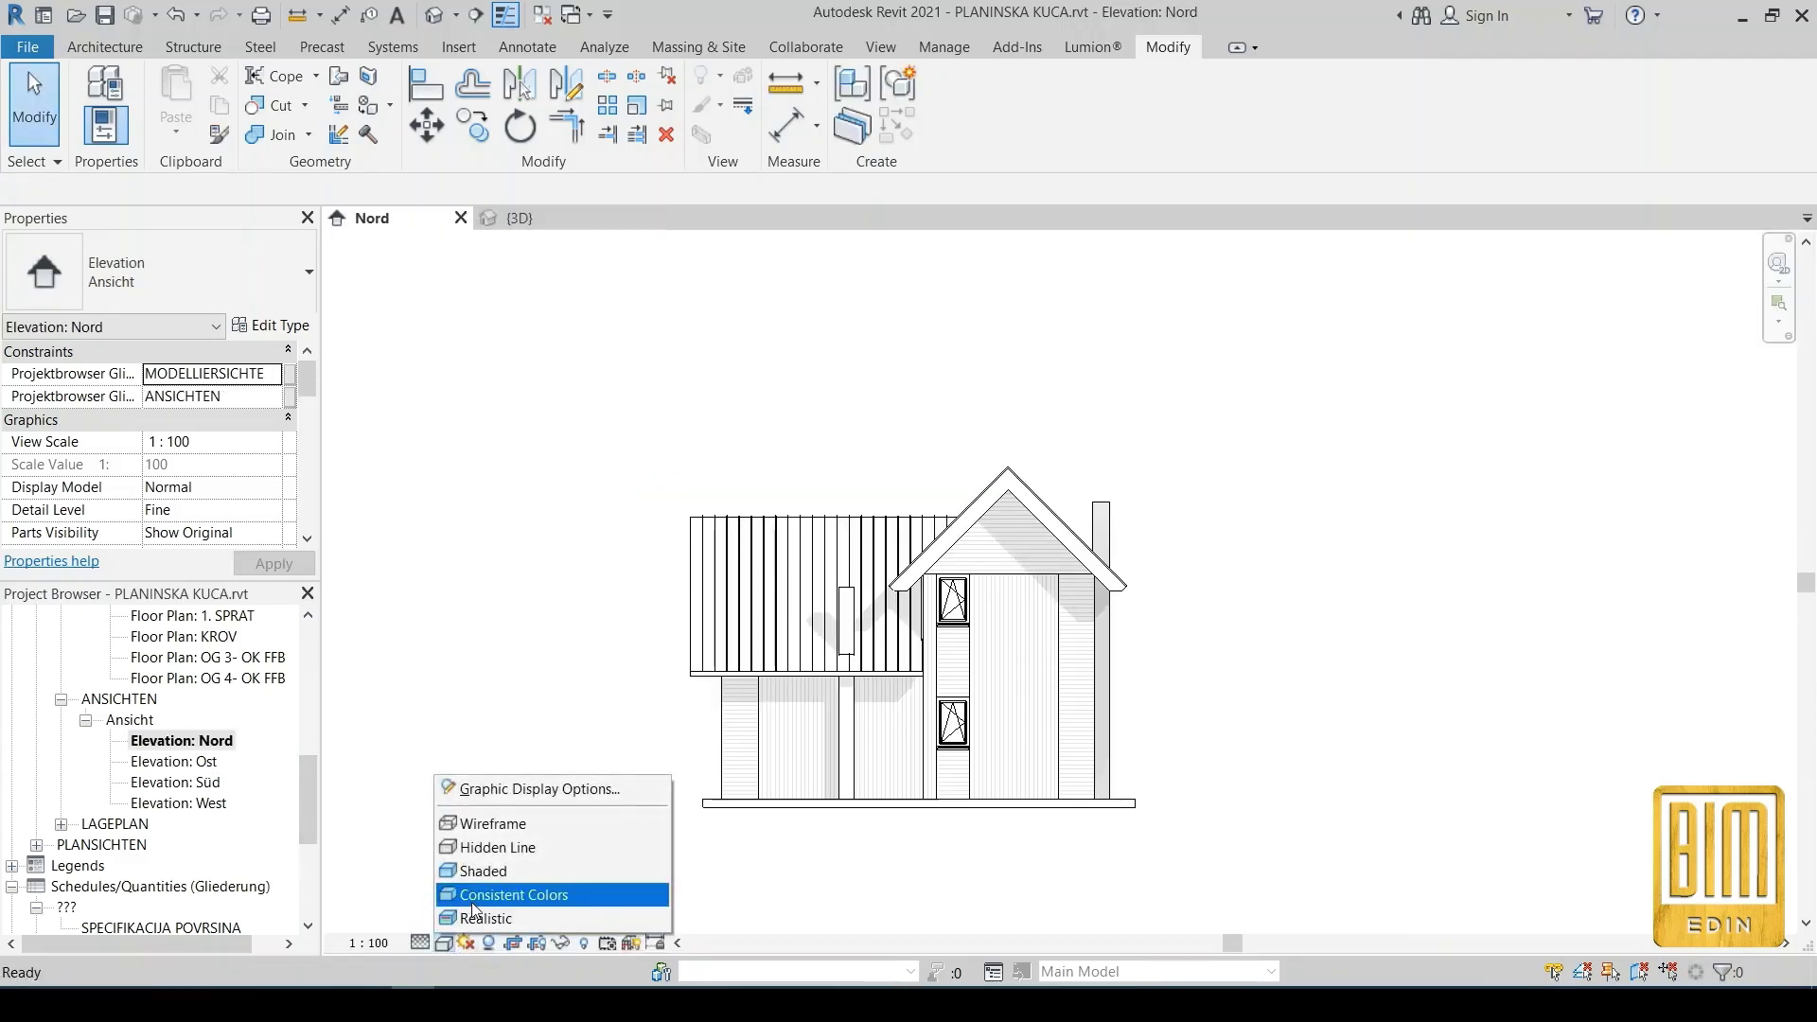
click(479, 920)
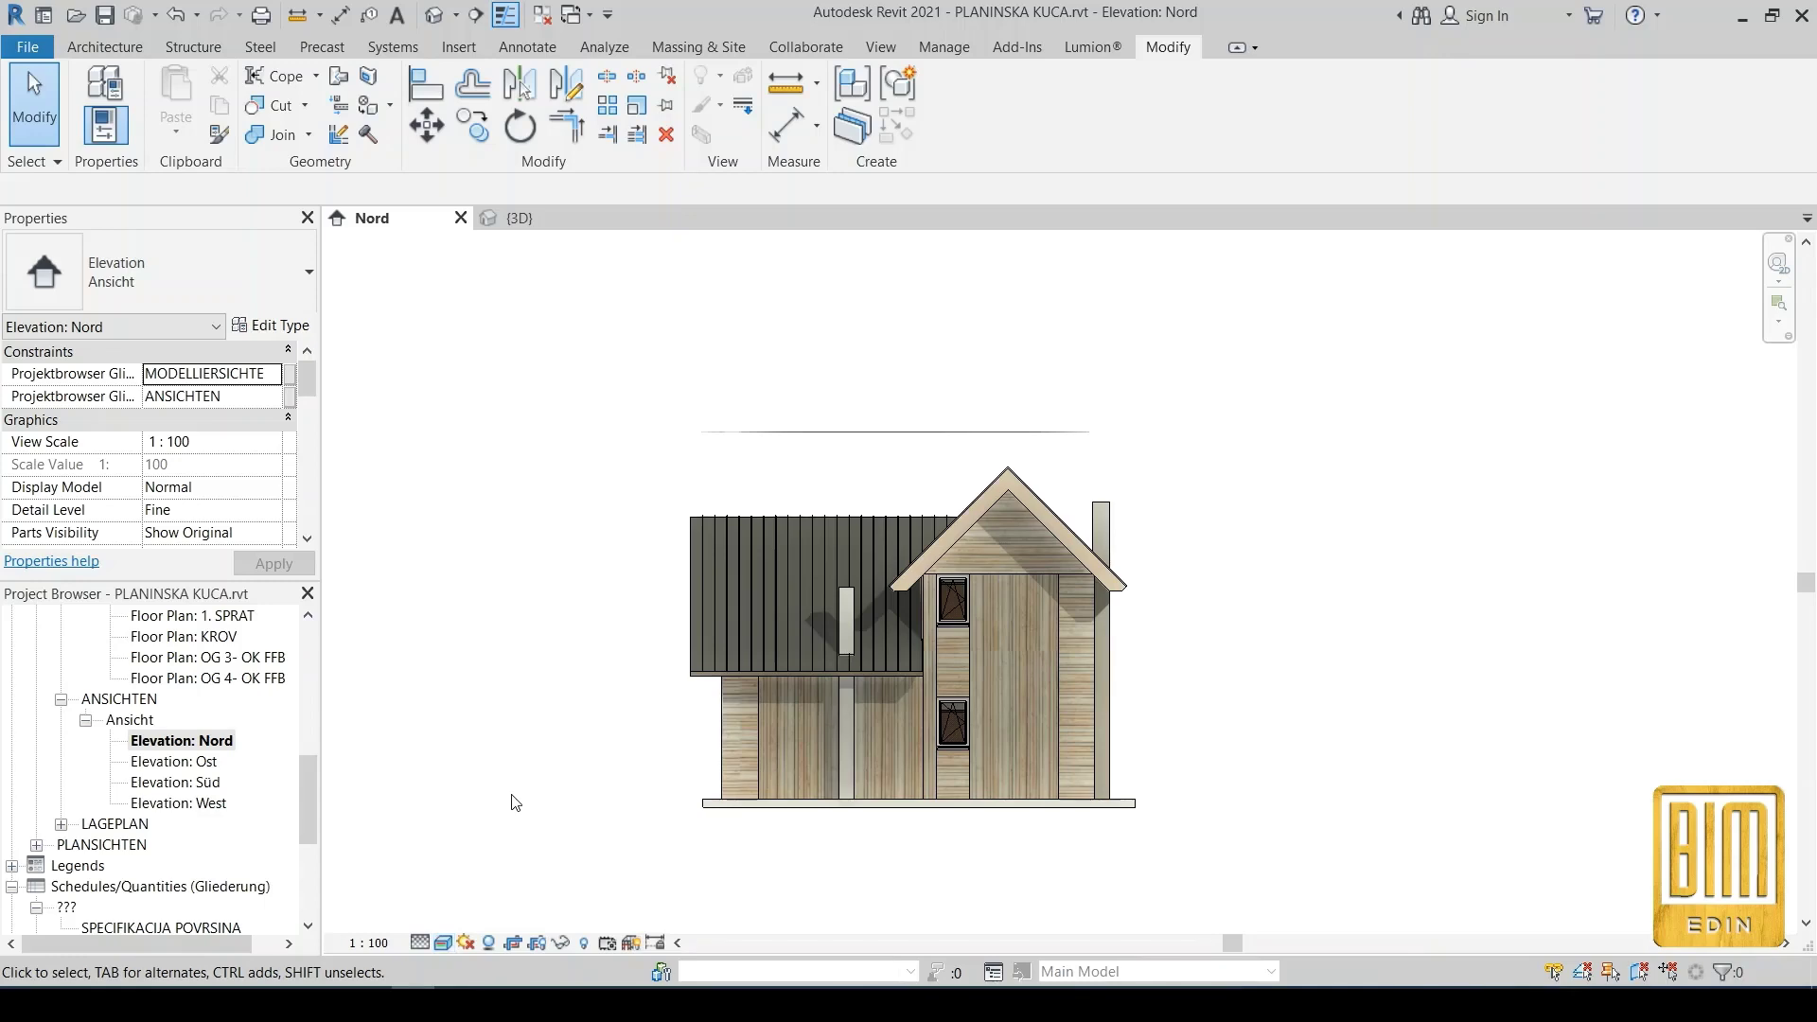
double_click(179, 762)
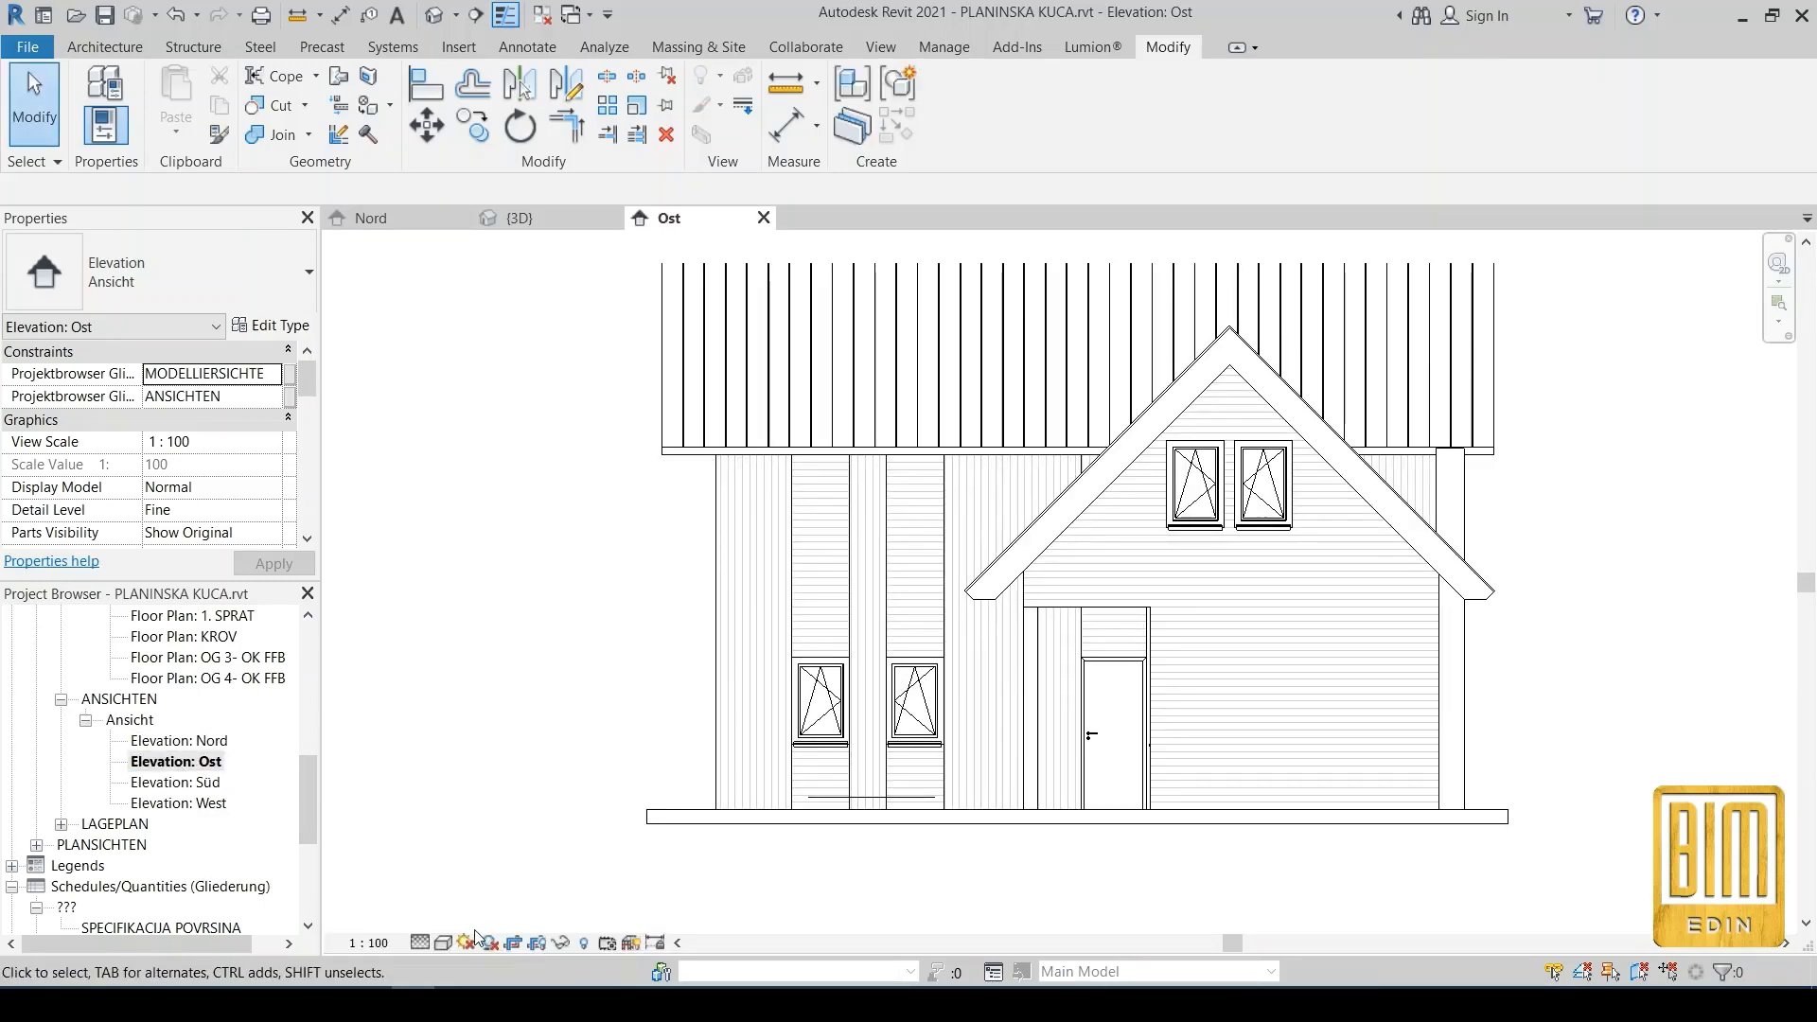
scroll(570, 793, down, 1)
click(442, 942)
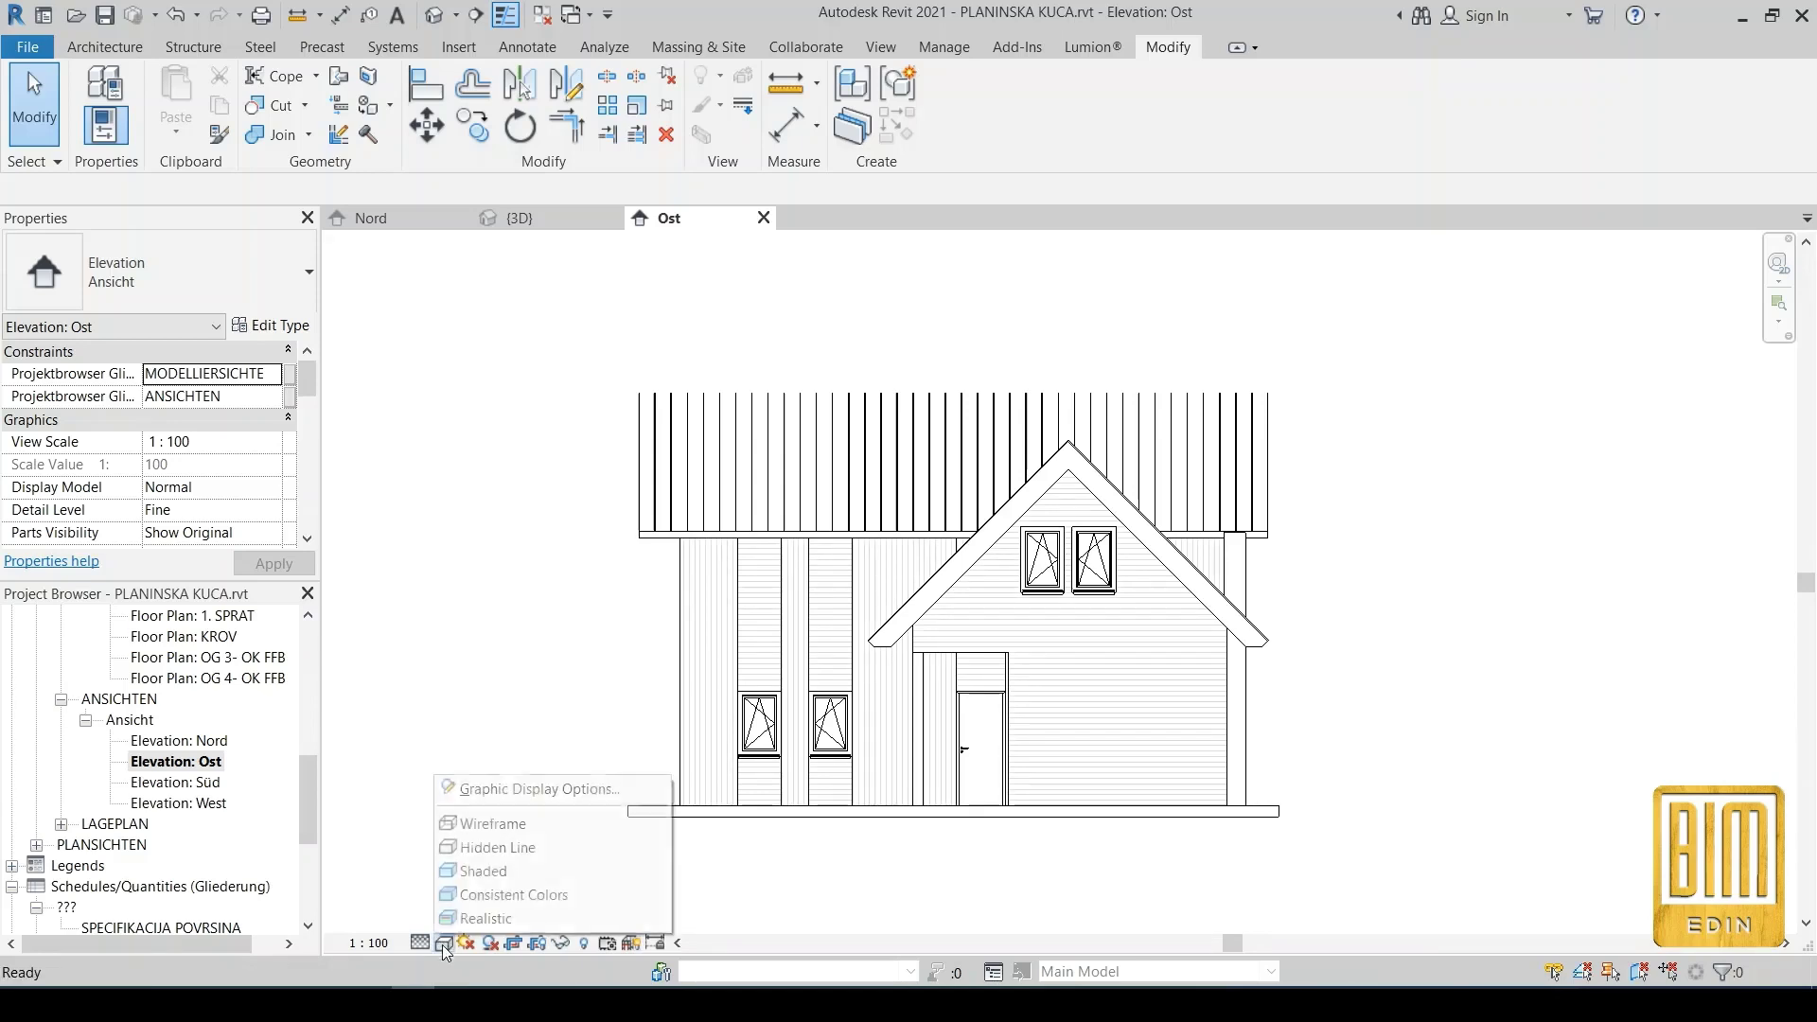
click(492, 916)
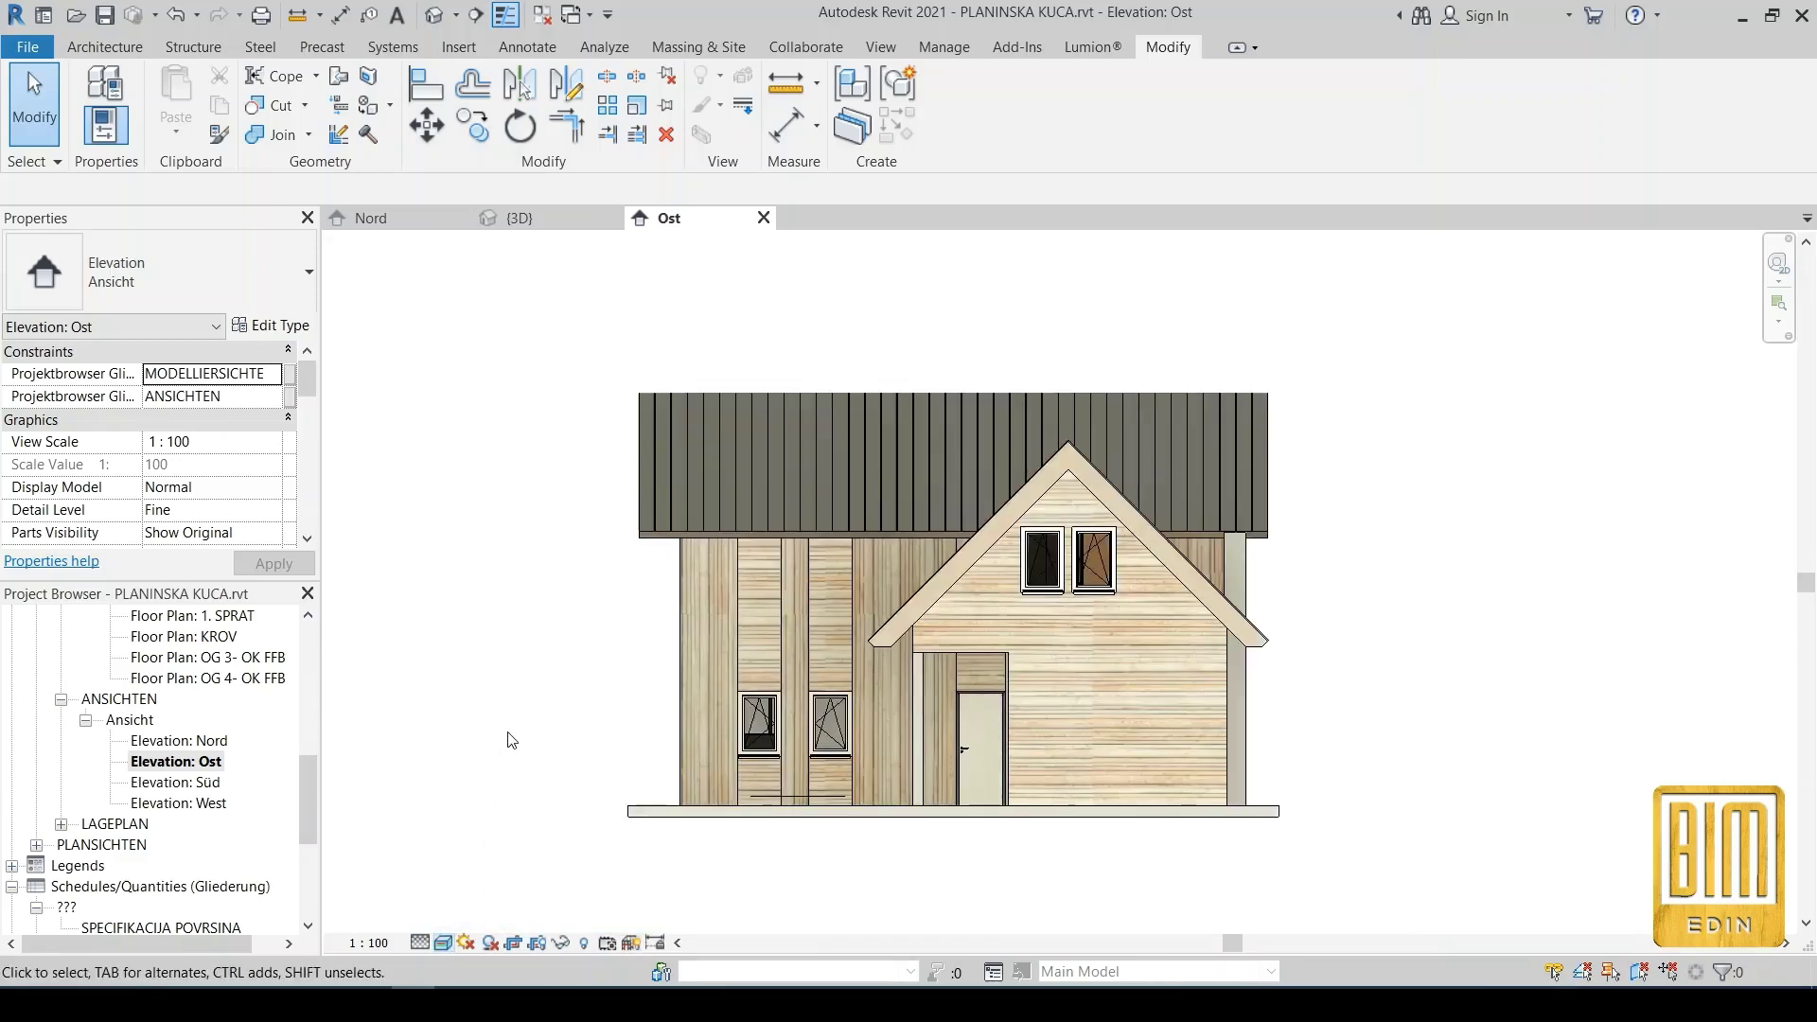
Open the Süd and West elevations and set the visual style of each to Realistic
double_click(183, 782)
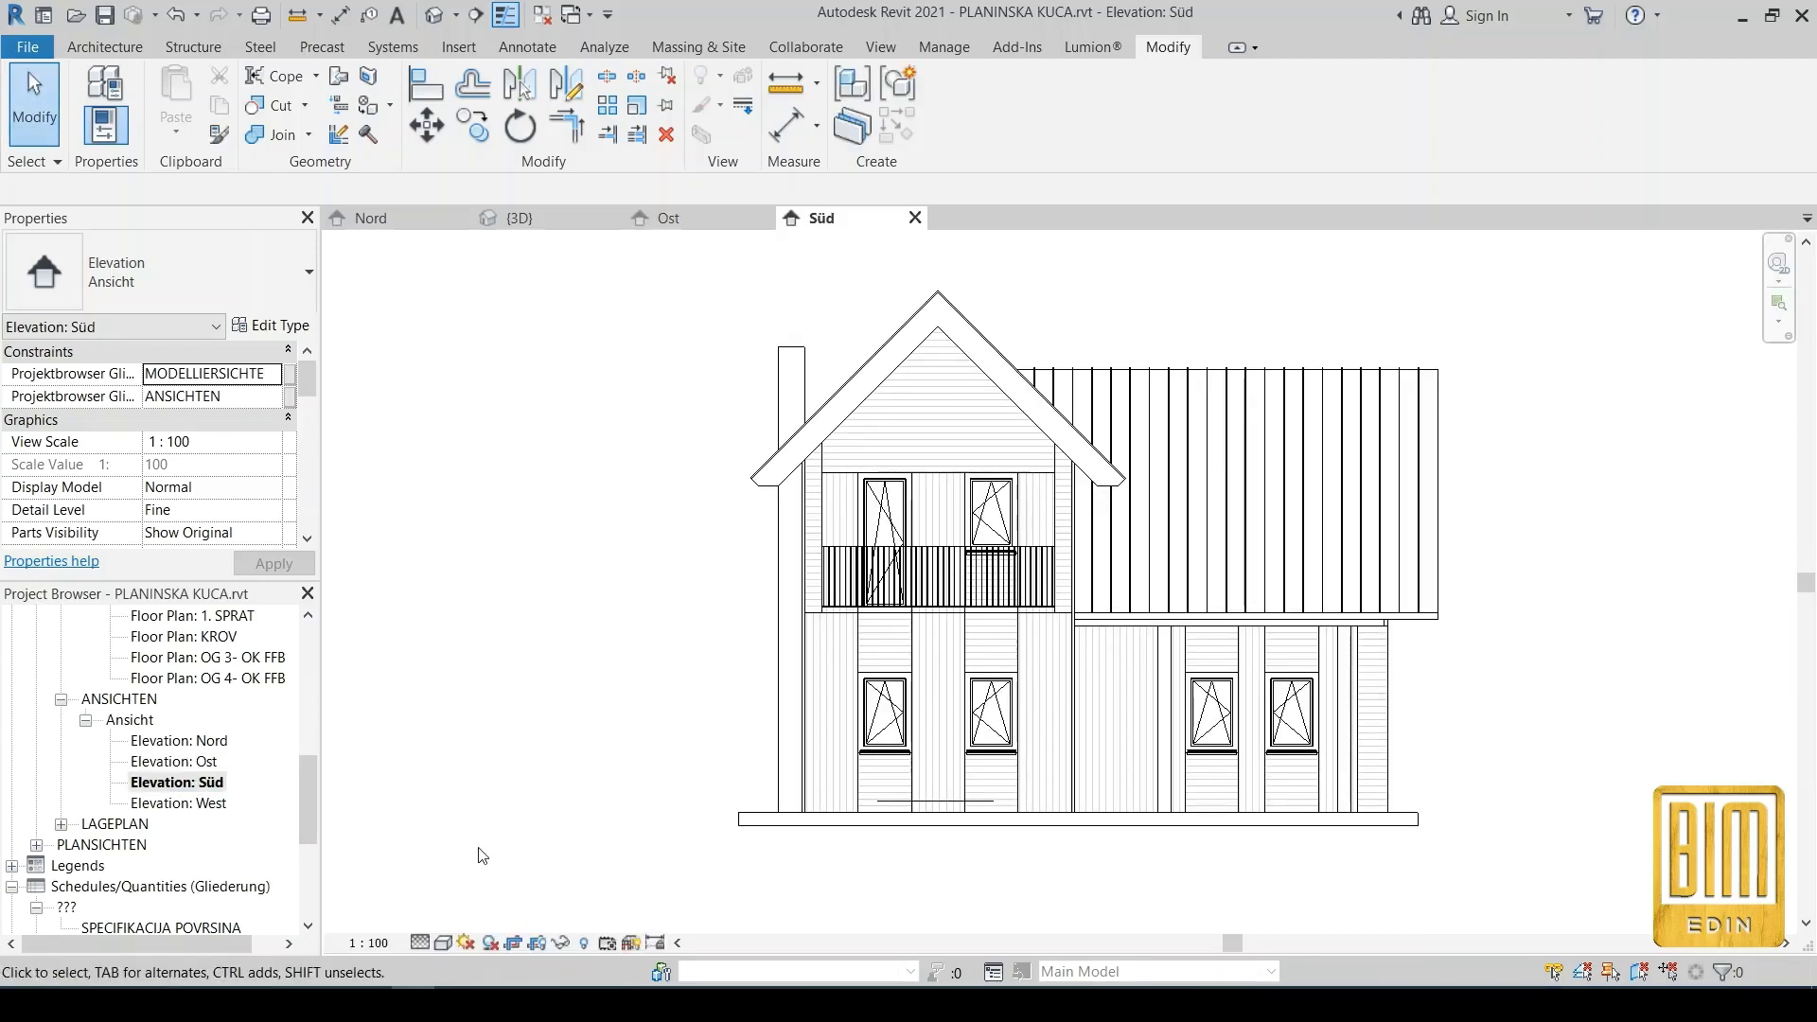
click(441, 943)
click(492, 916)
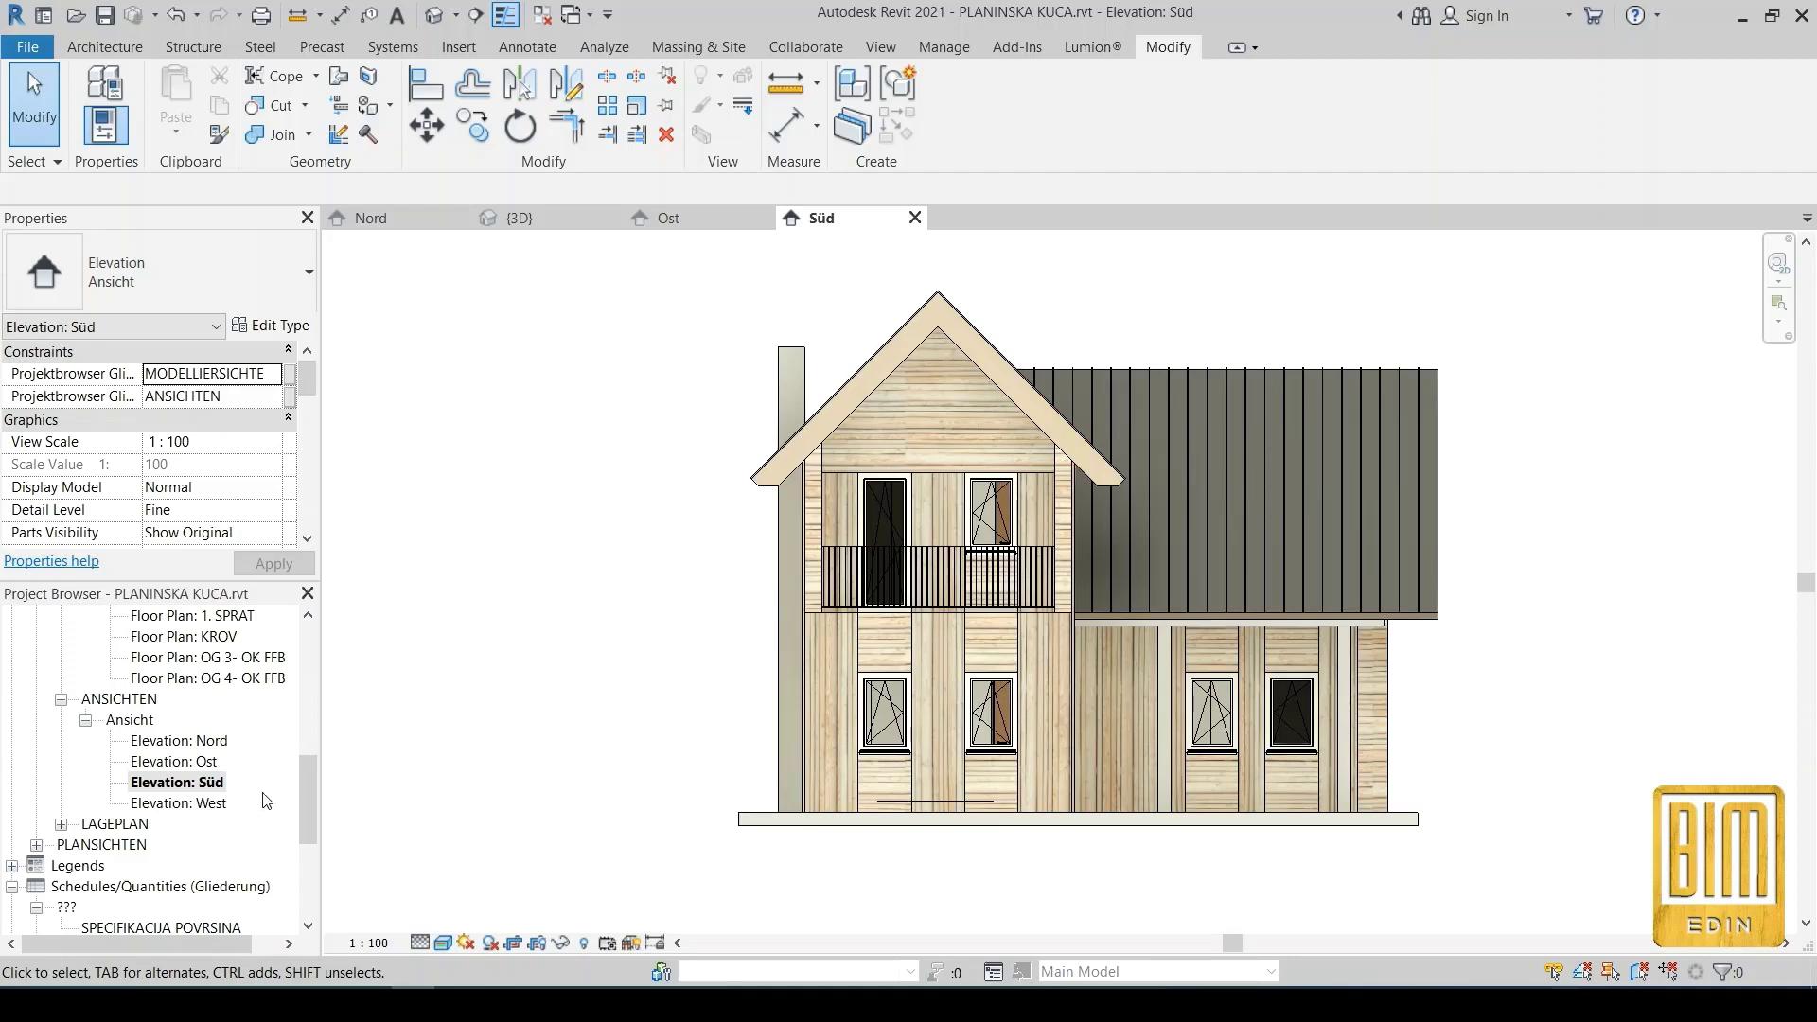
double_click(167, 804)
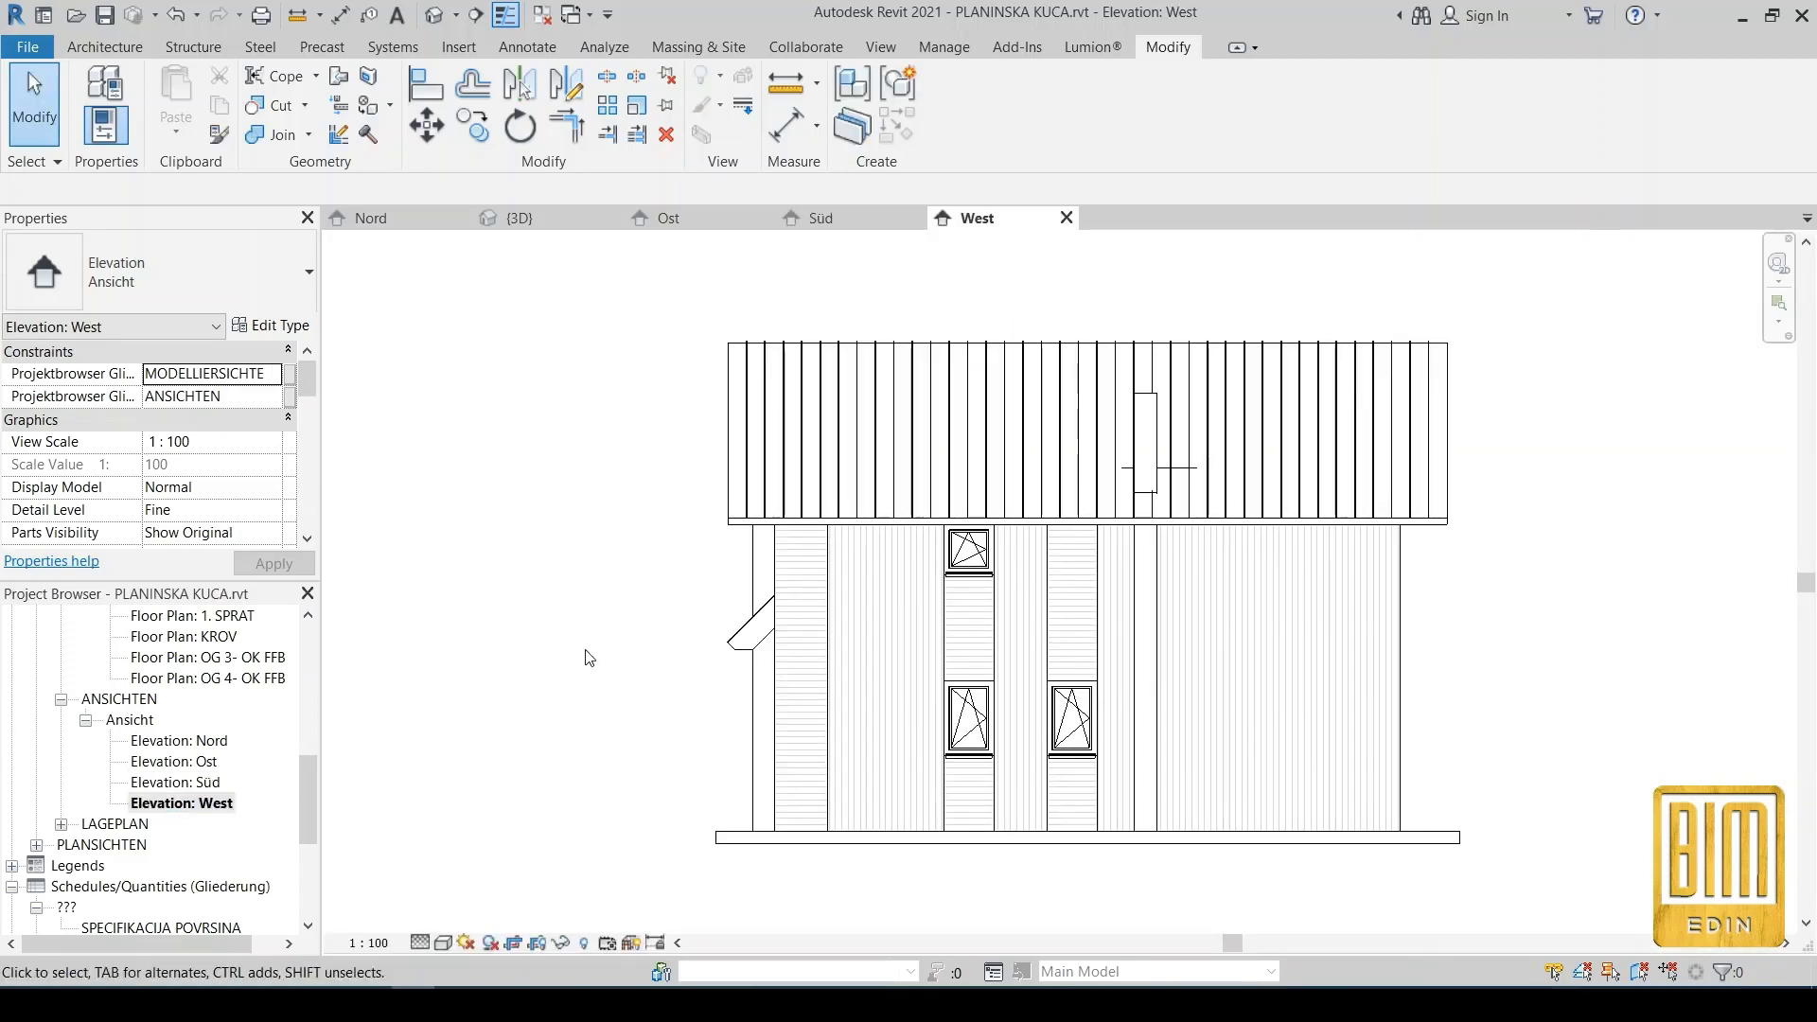
click(442, 942)
click(497, 916)
scroll(819, 570, down, 2)
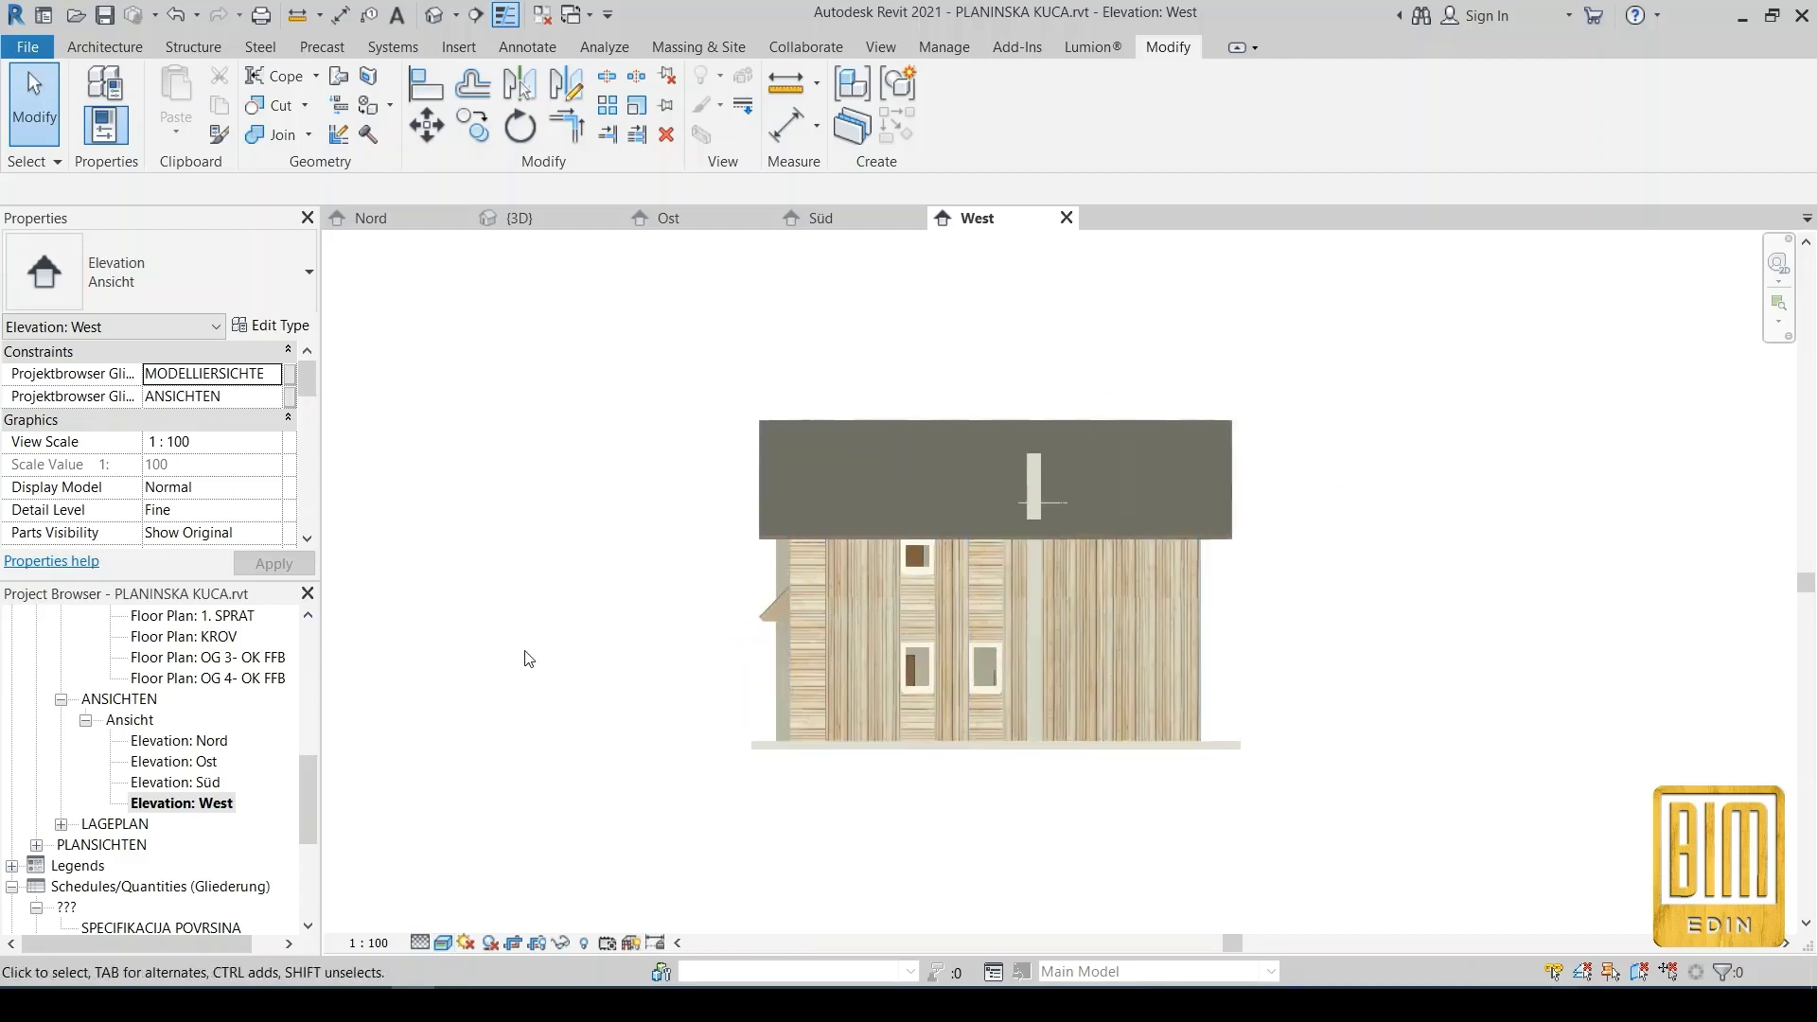
Open sheet A-01 - CRTEZI and examine how the facades and axonometric views show the wood claddings
scroll(176, 795, down, 4)
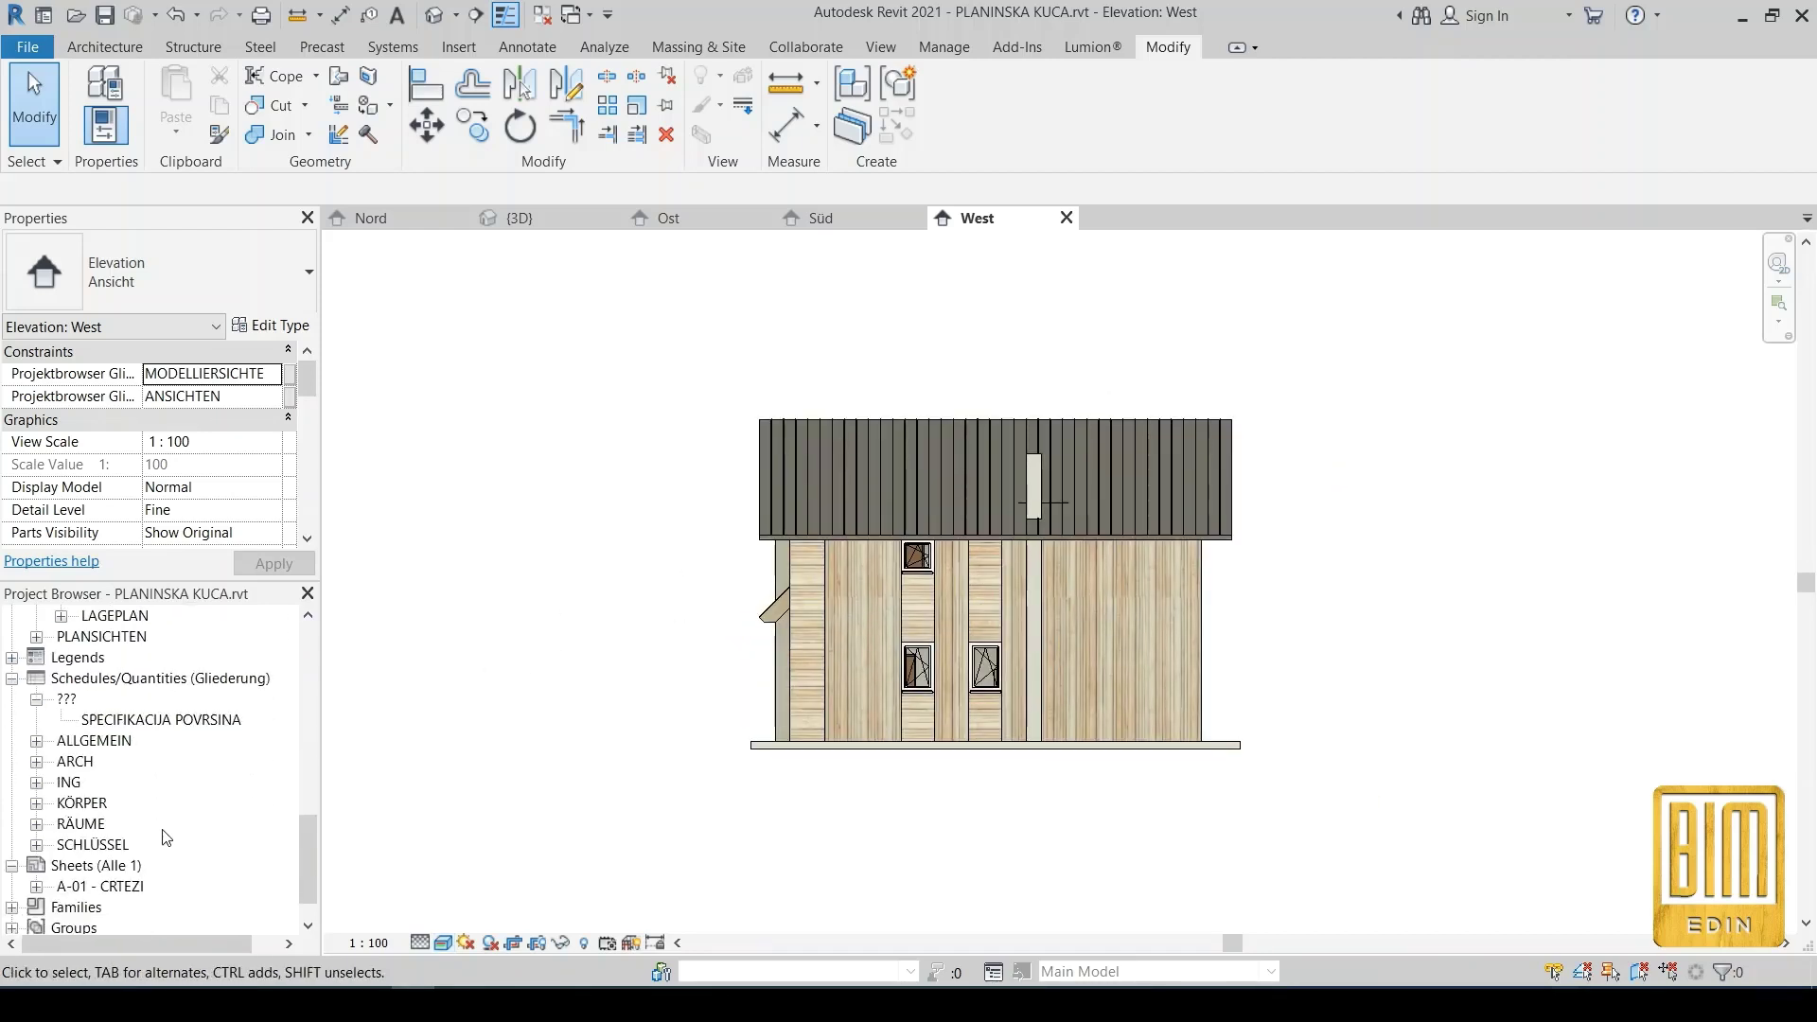
click(99, 845)
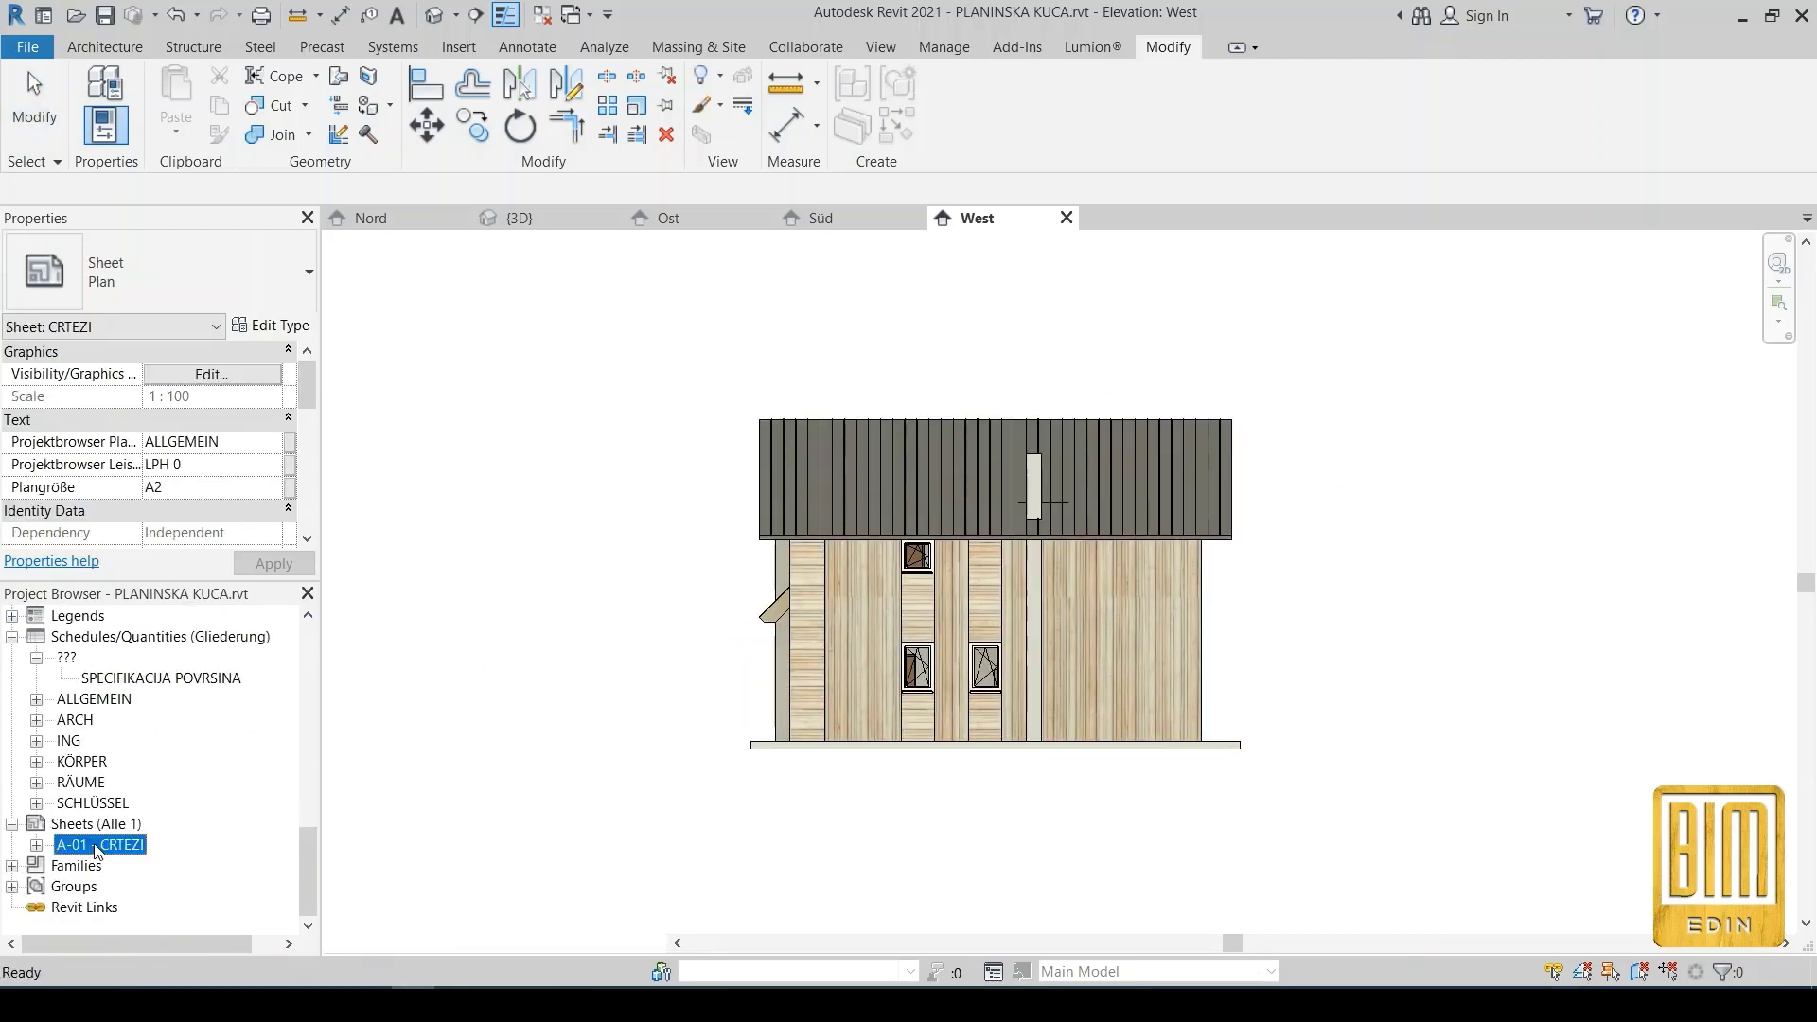
double_click(96, 845)
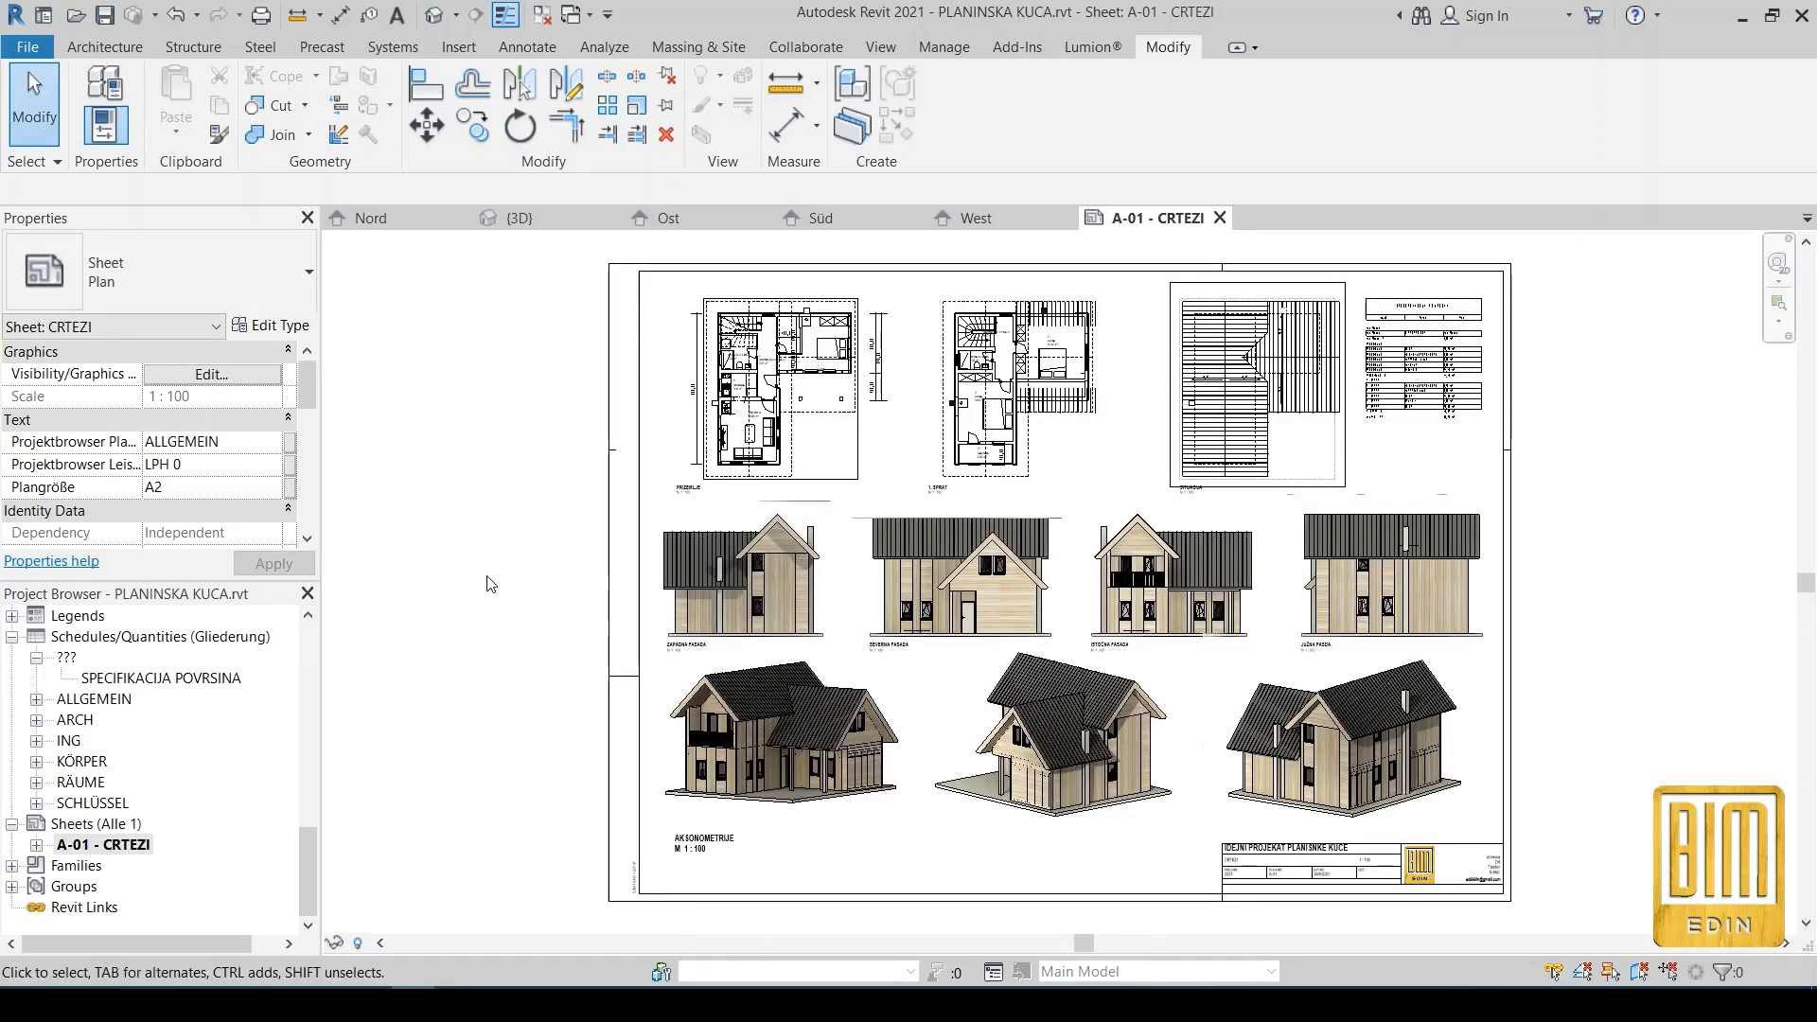
scroll(1410, 774, up, 4)
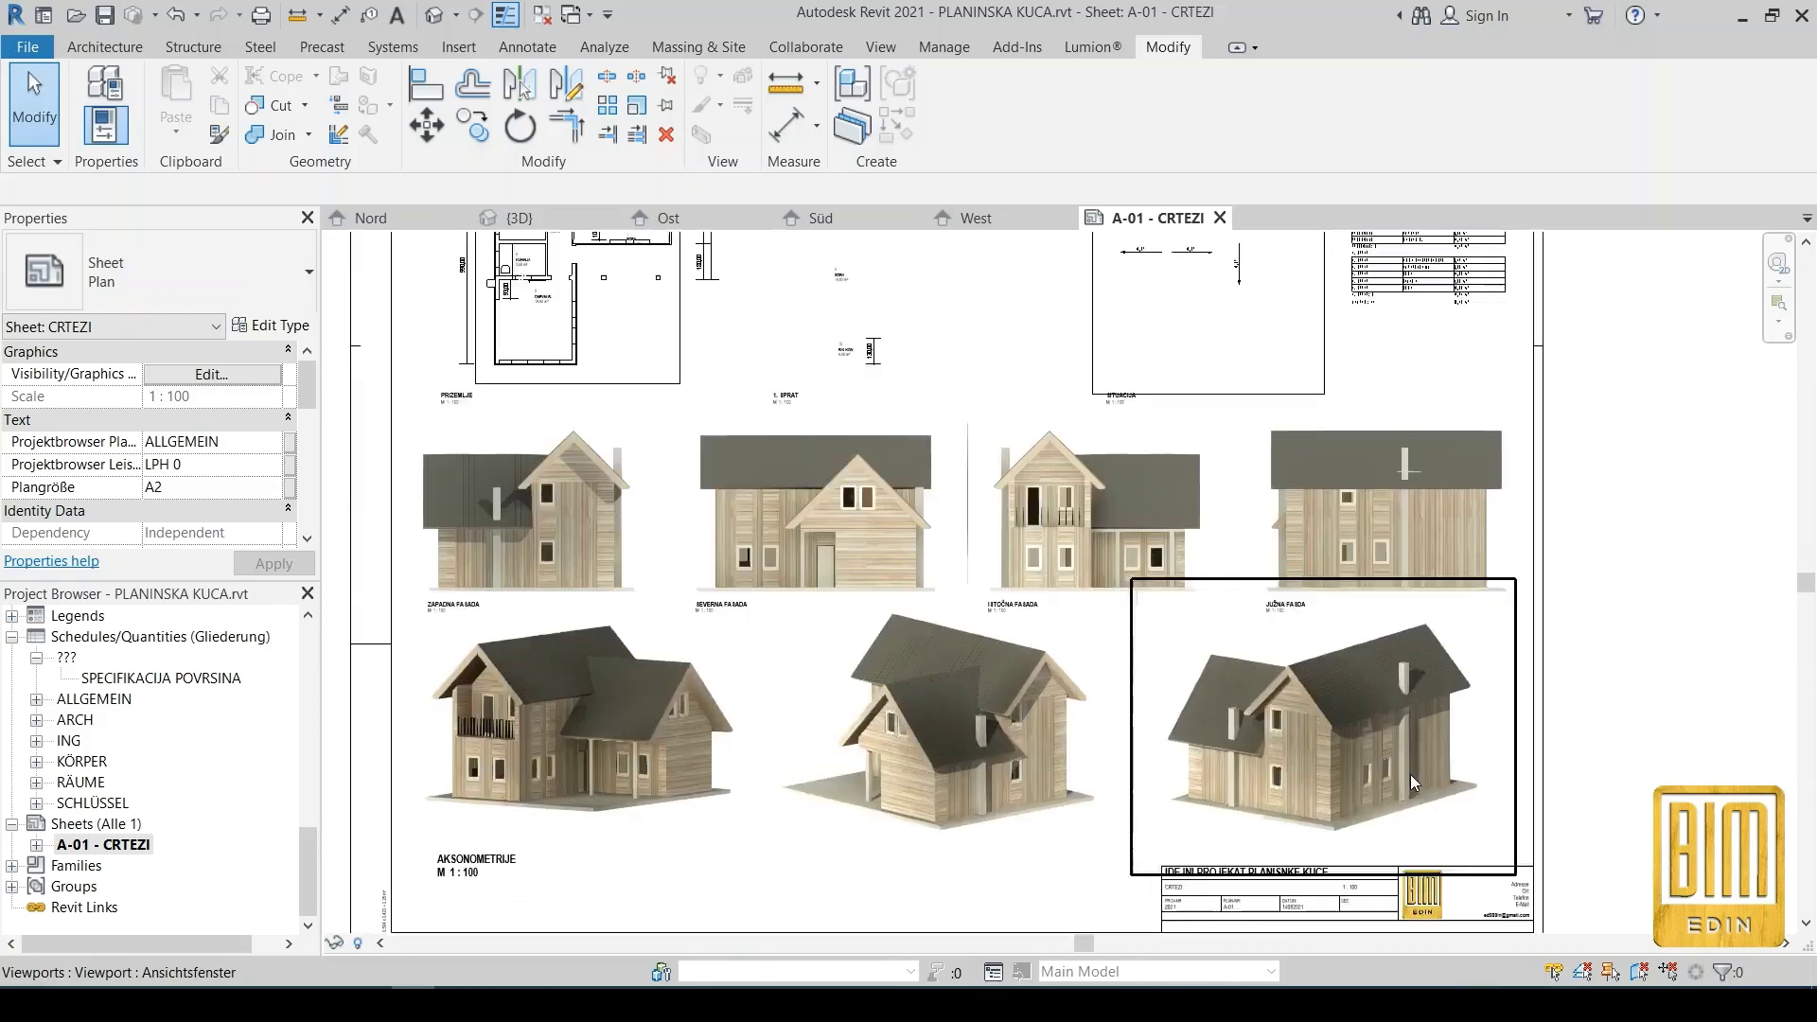
scroll(1408, 775, up, 2)
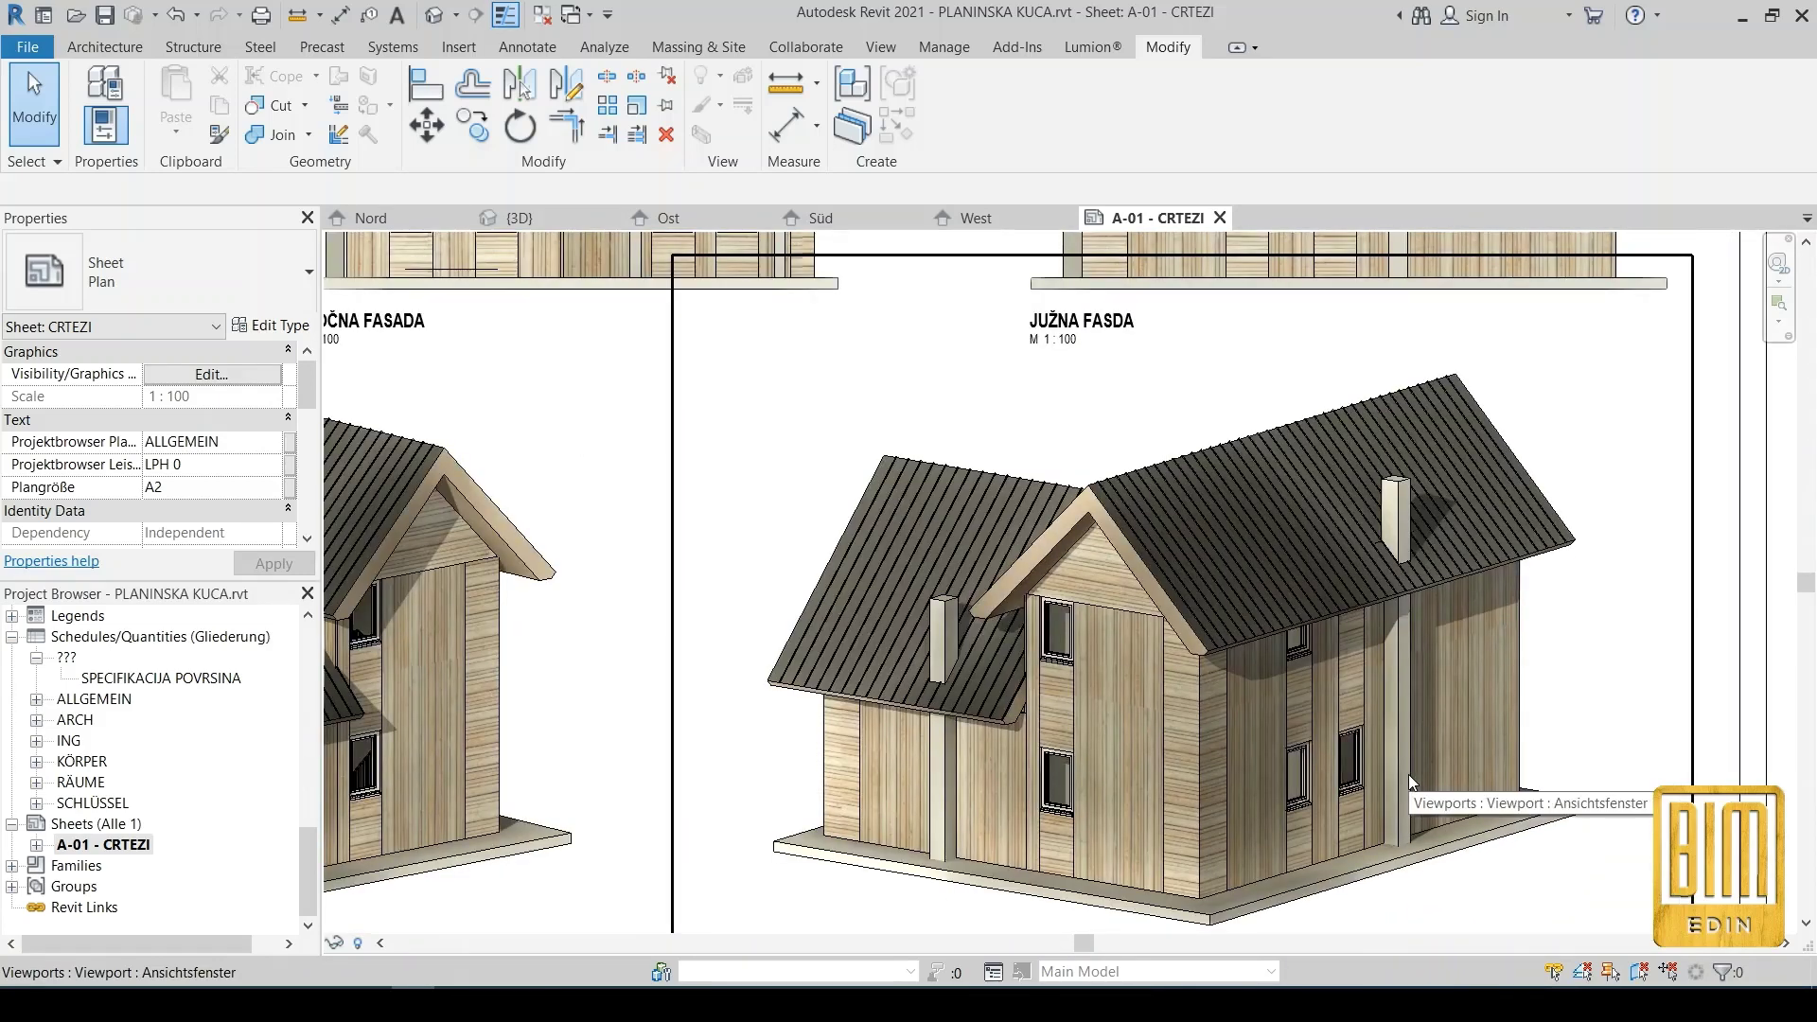
scroll(1275, 430, down, 3)
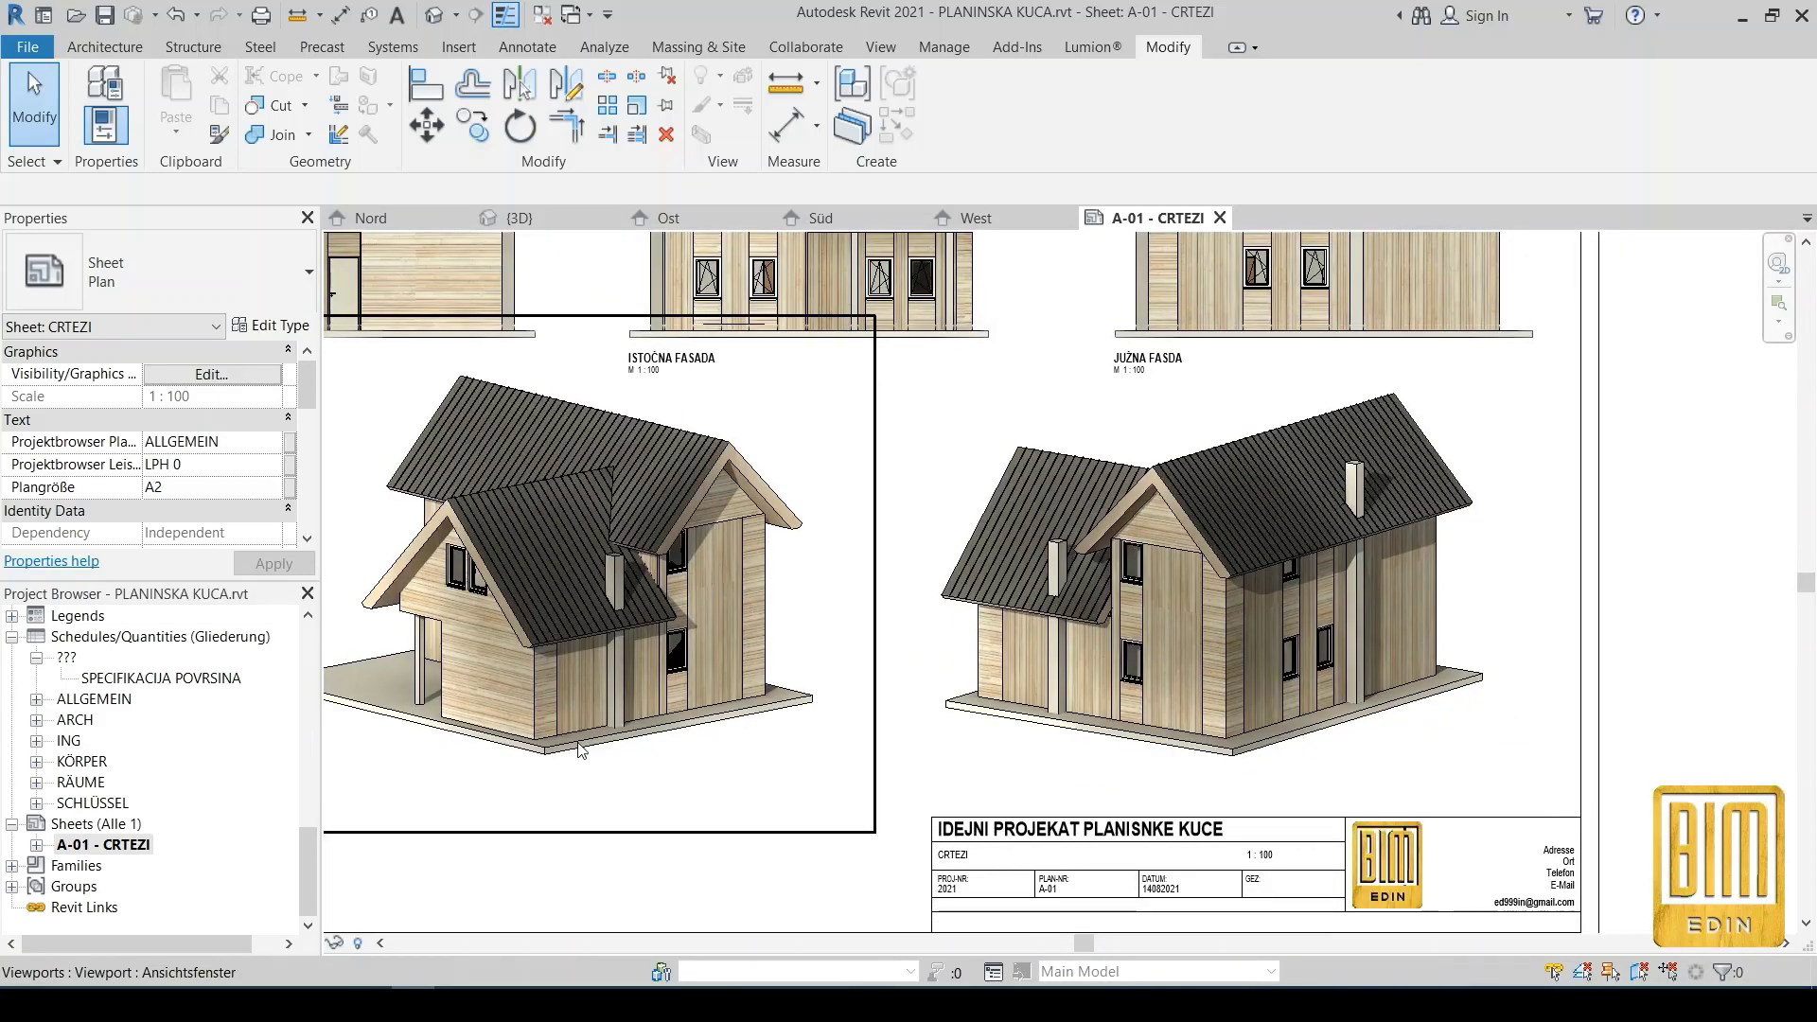
middle_drag(580, 751, 931, 729)
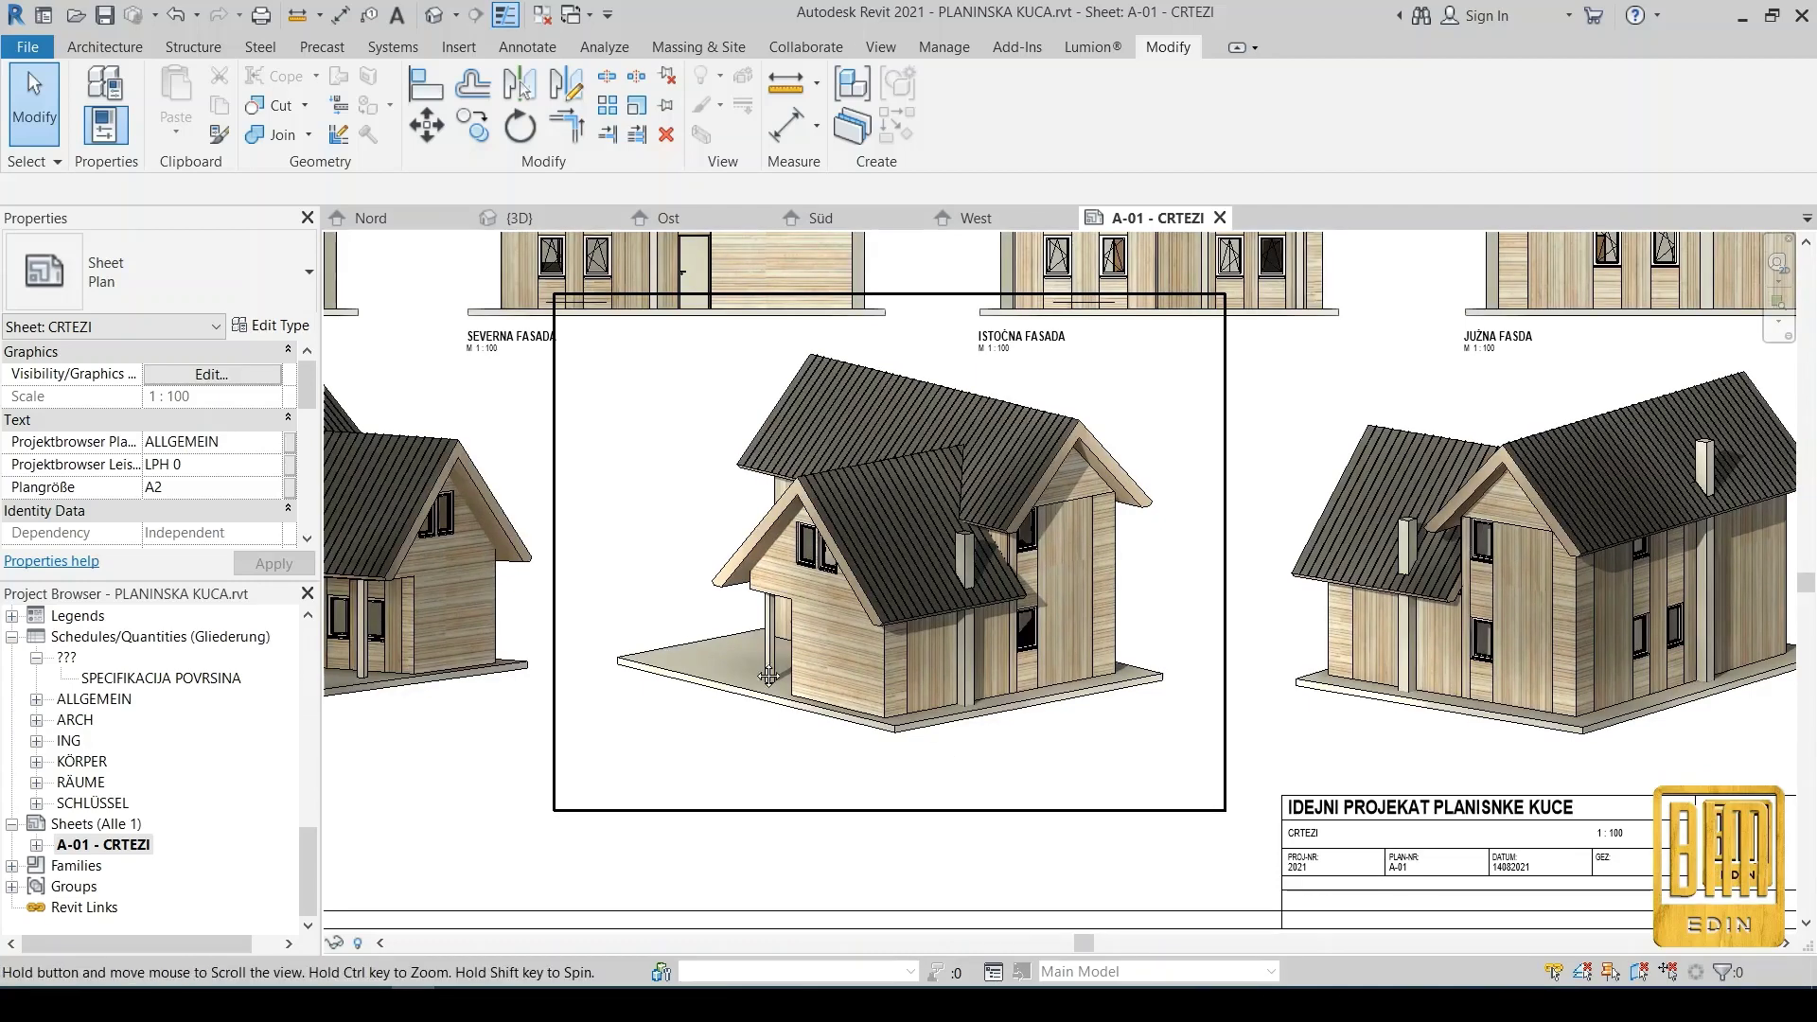
middle_drag(768, 676, 946, 719)
middle_drag(515, 697, 862, 698)
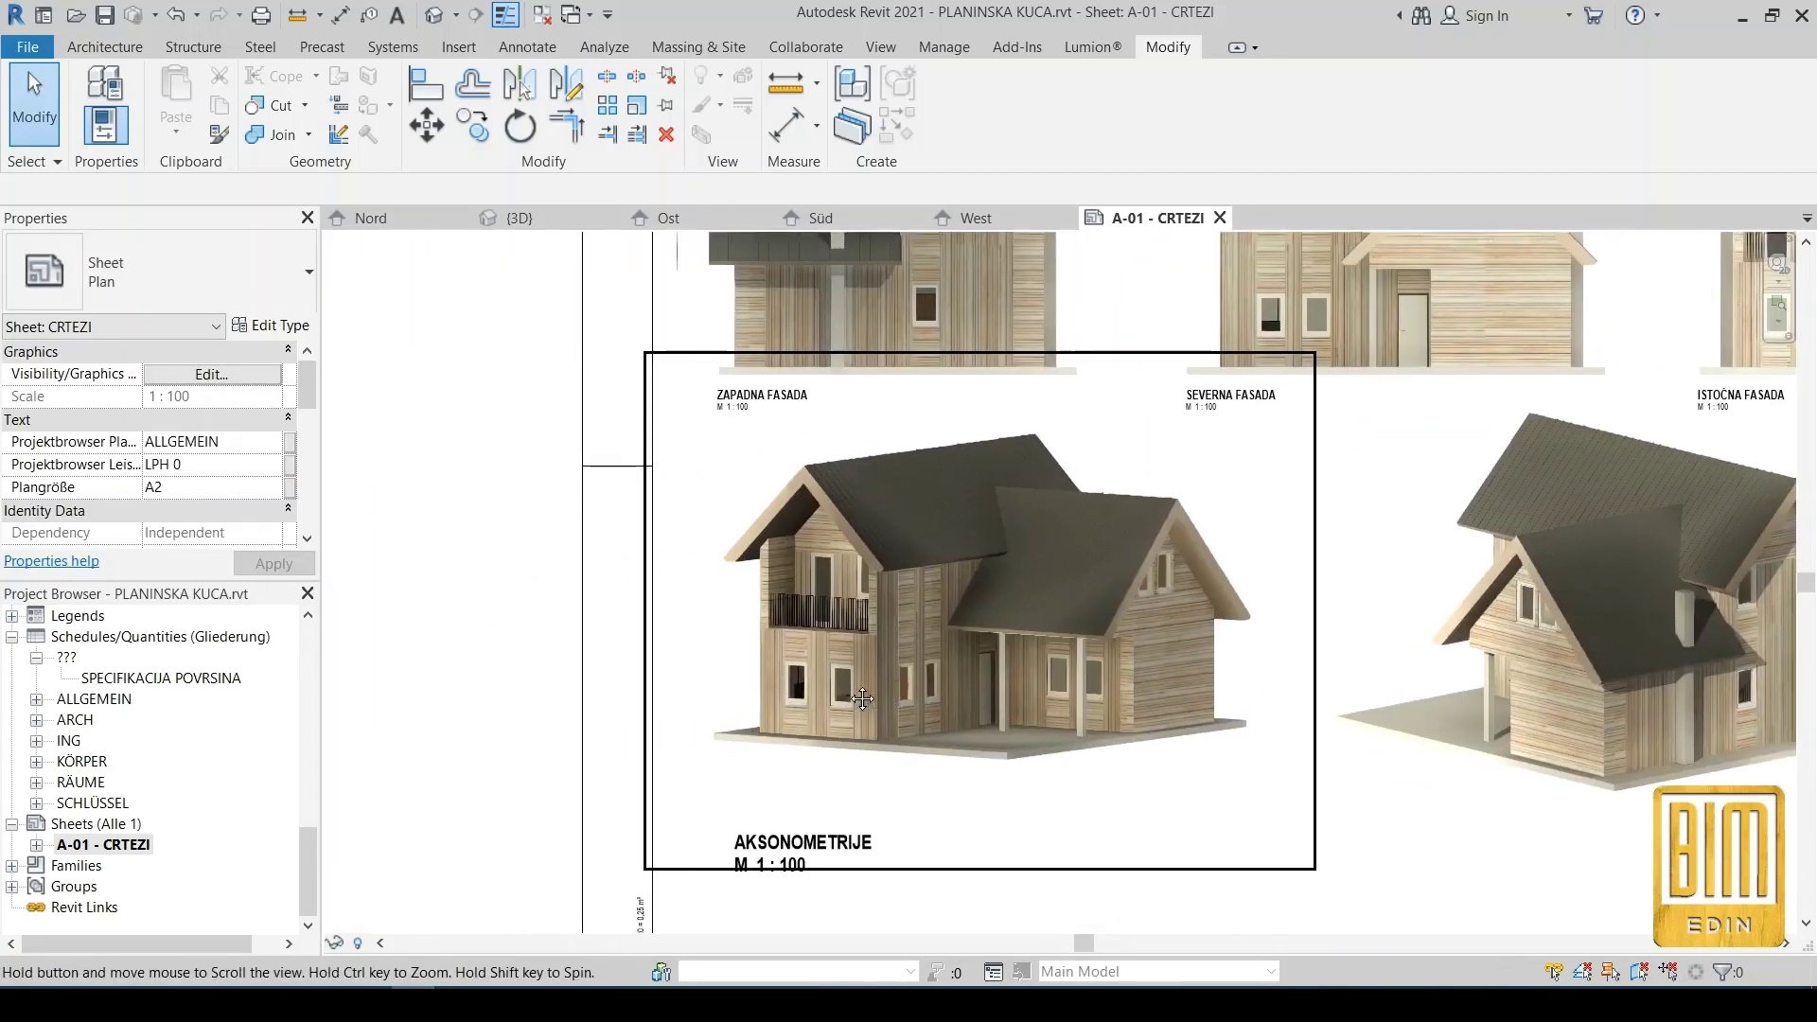
scroll(478, 681, down, 4)
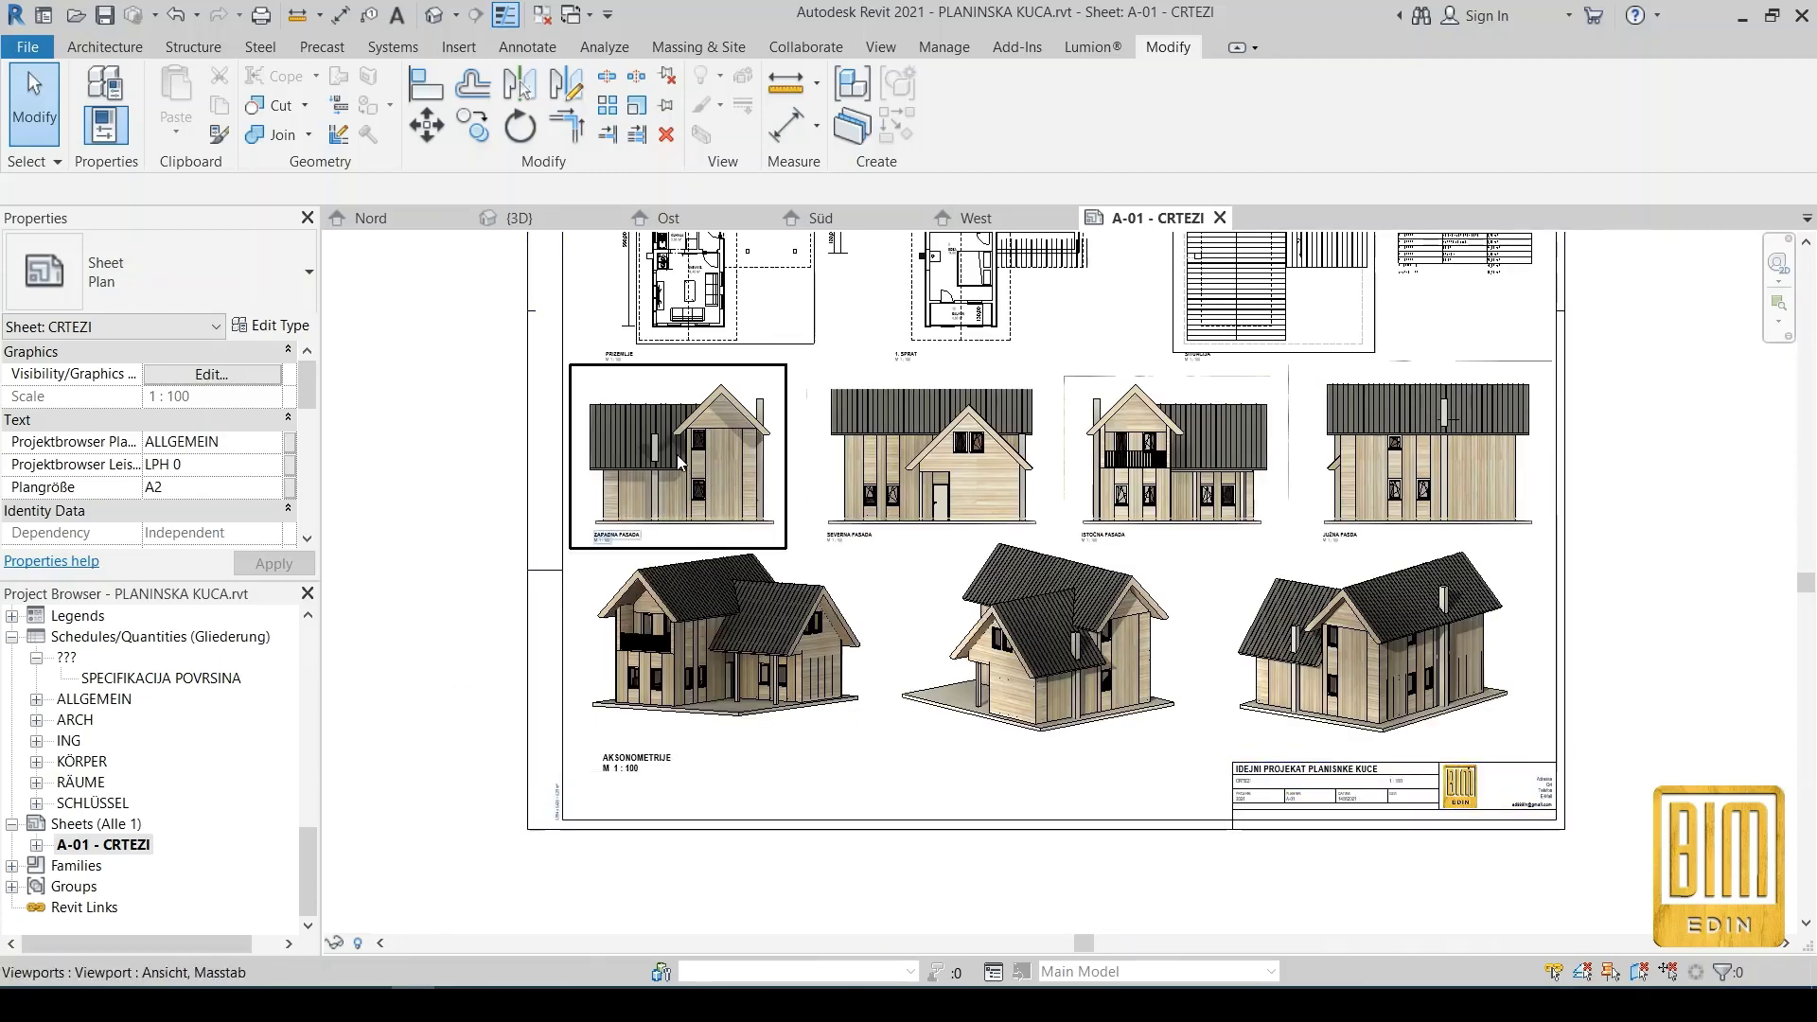
scroll(678, 461, up, 2)
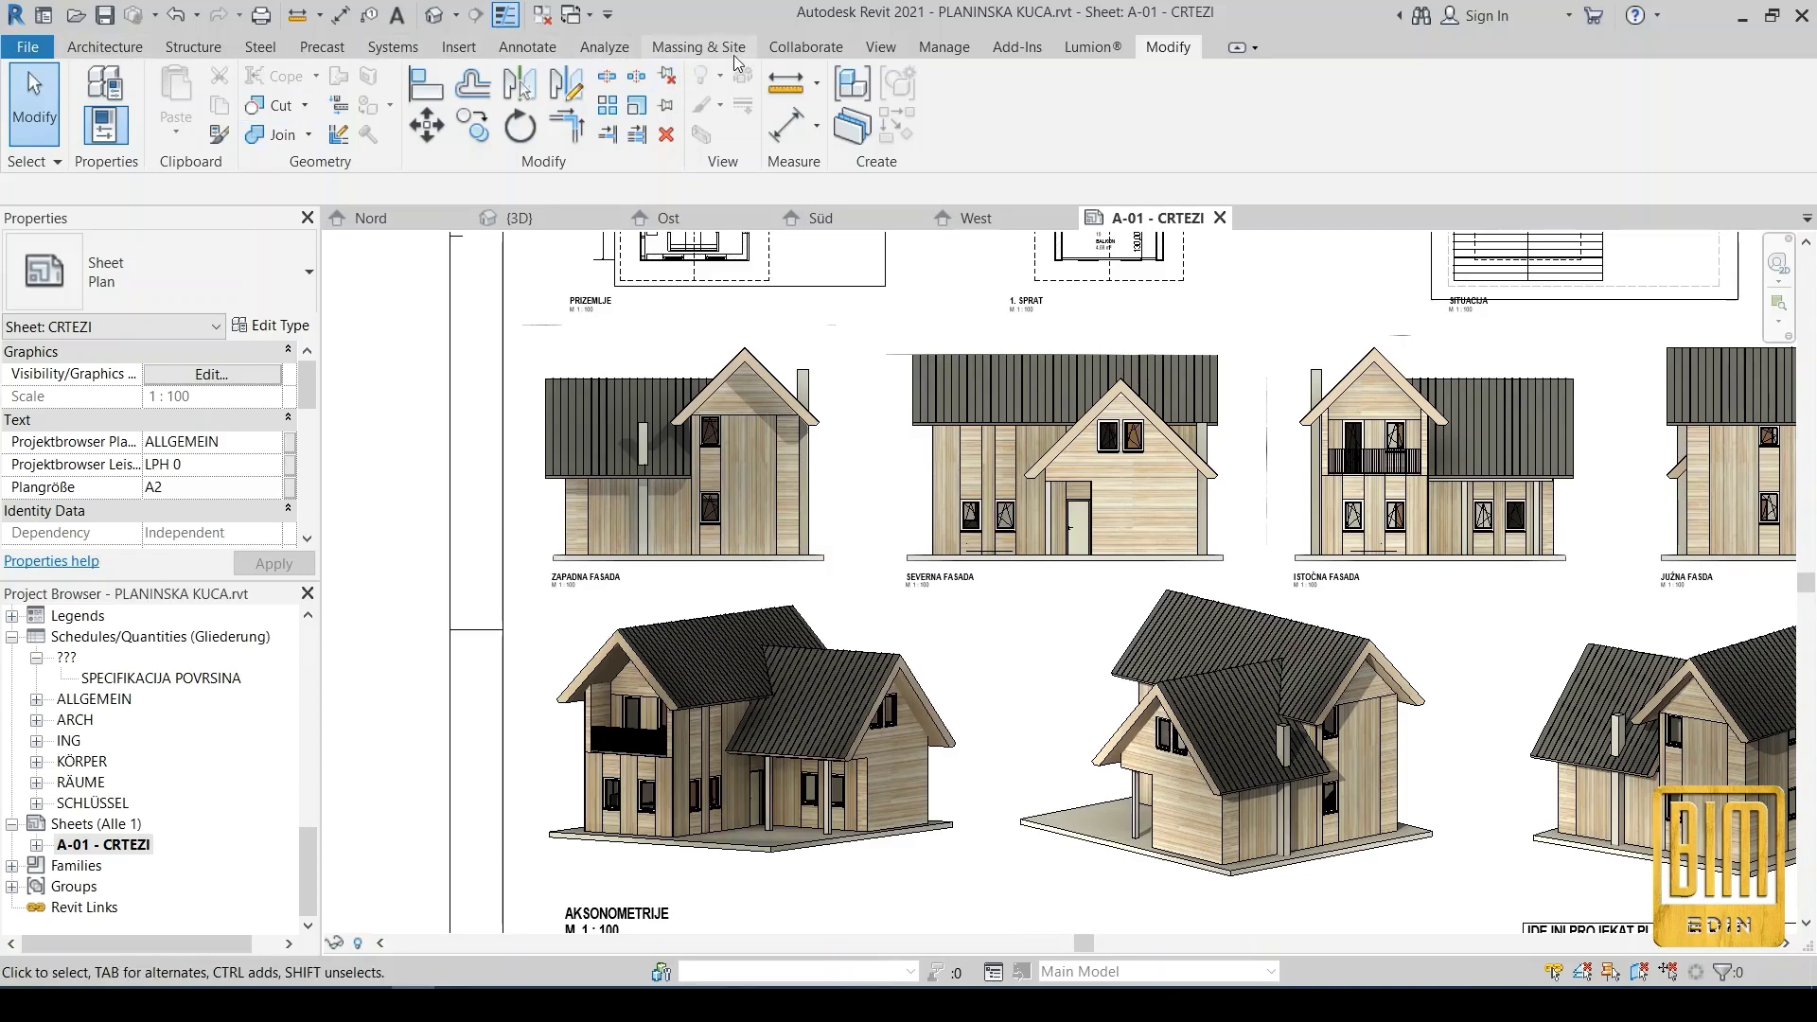
click(944, 47)
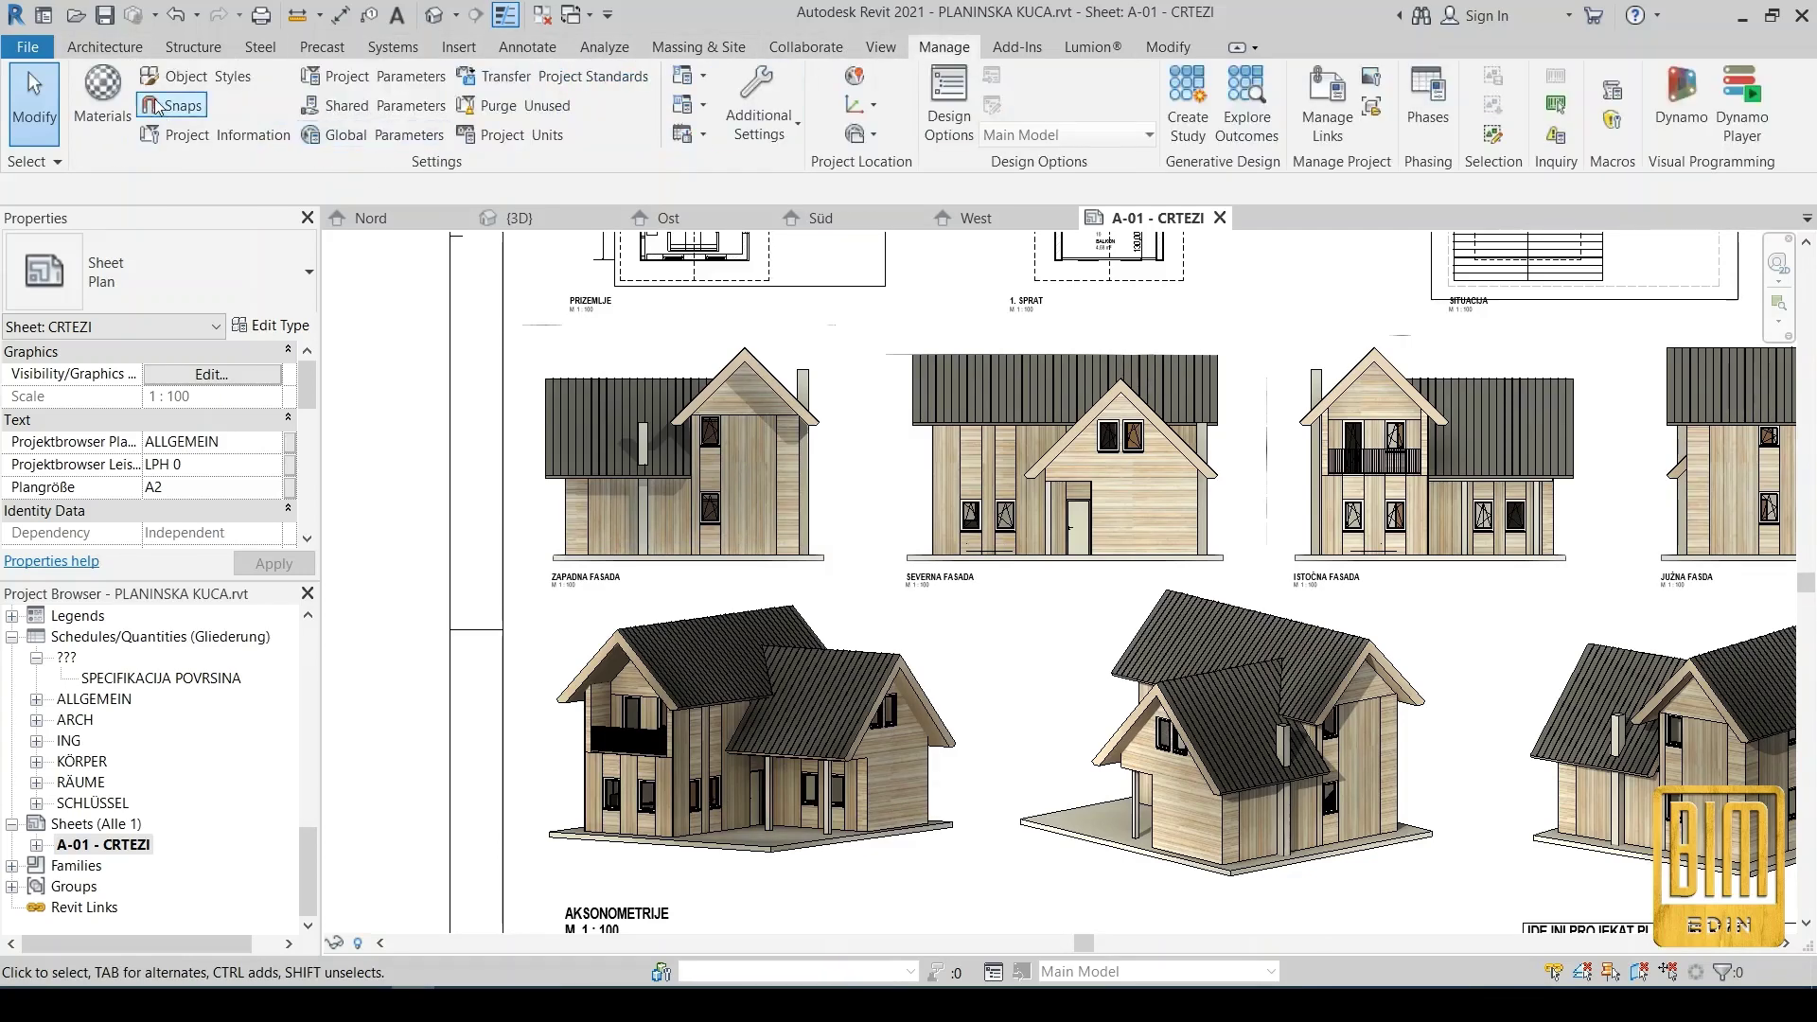
click(102, 102)
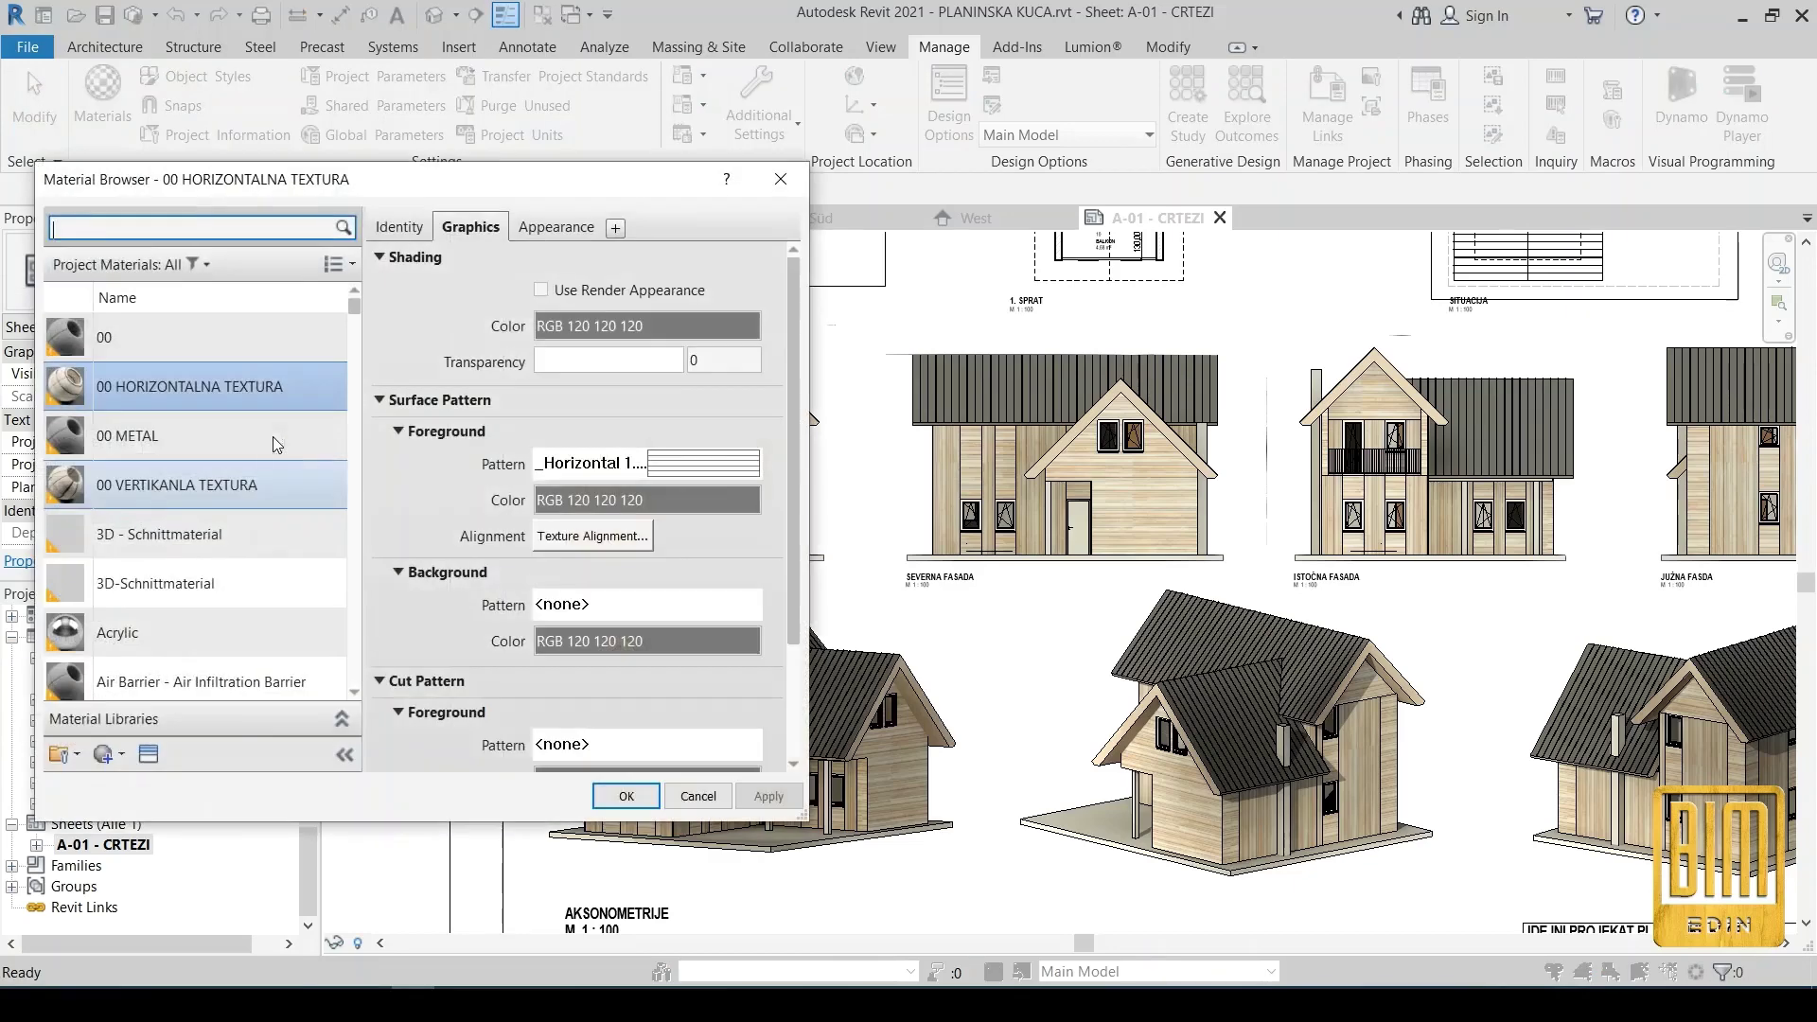
click(777, 189)
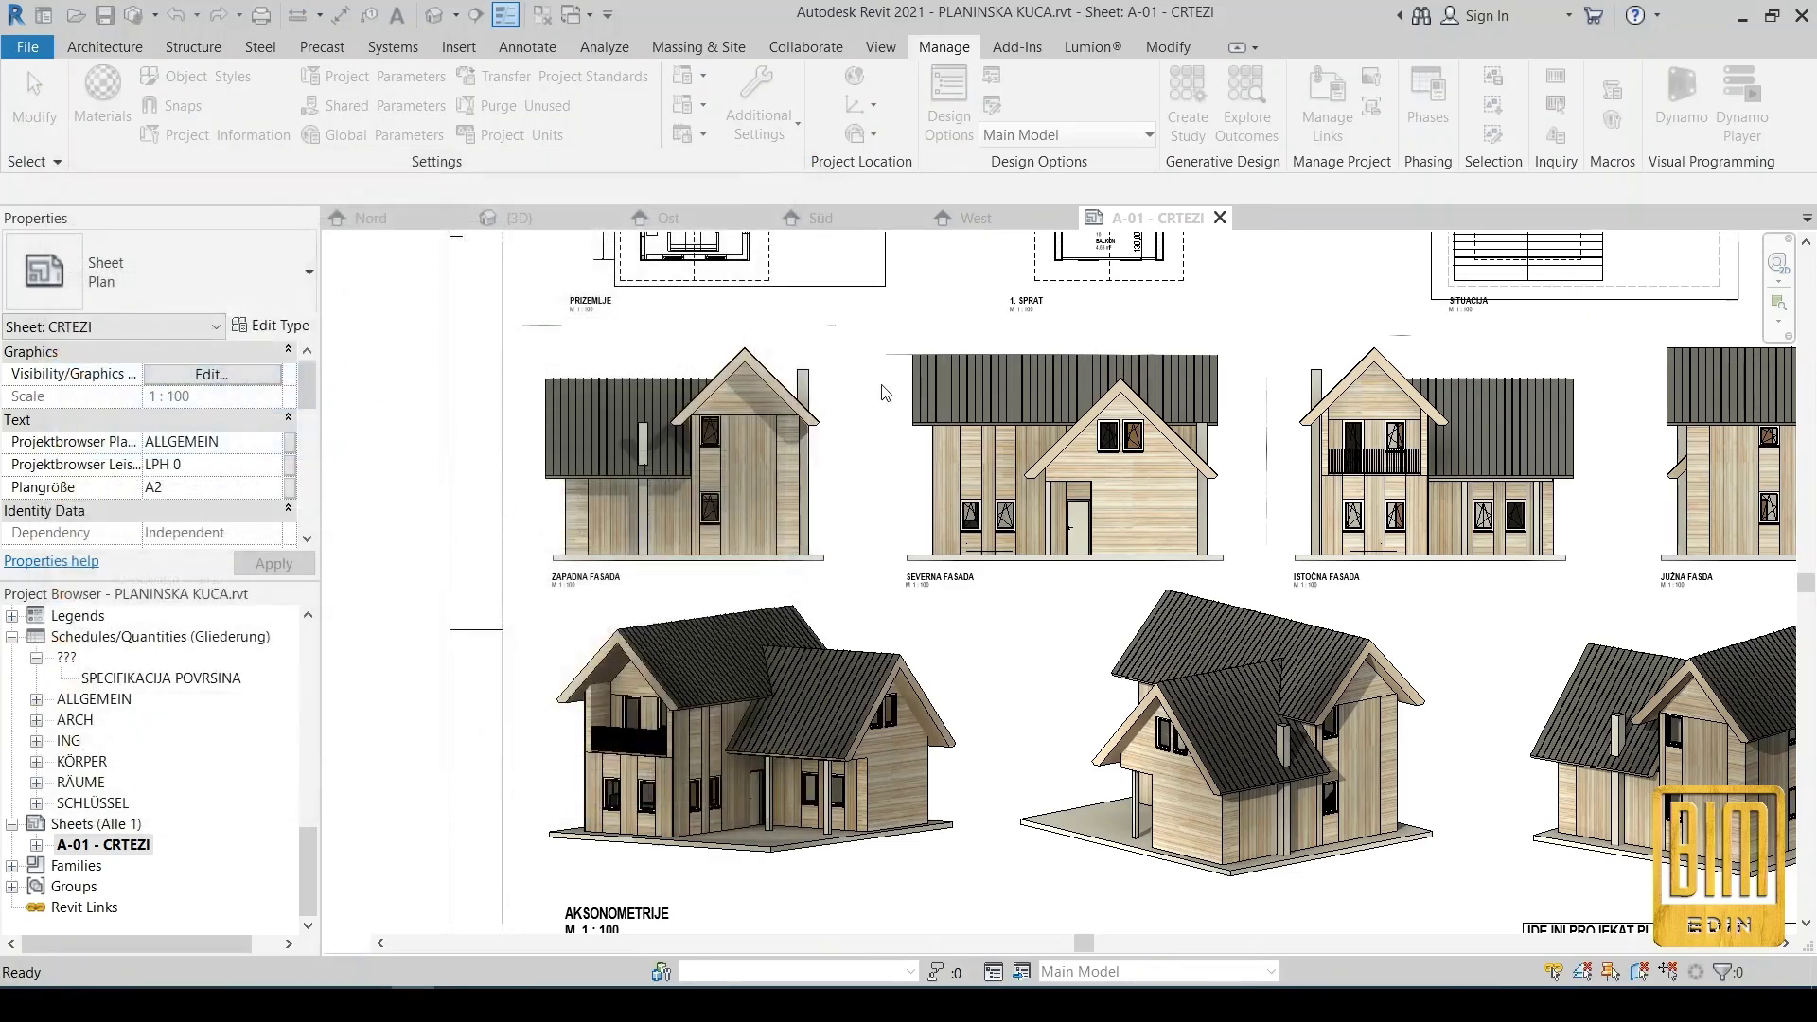
scroll(803, 464, down, 3)
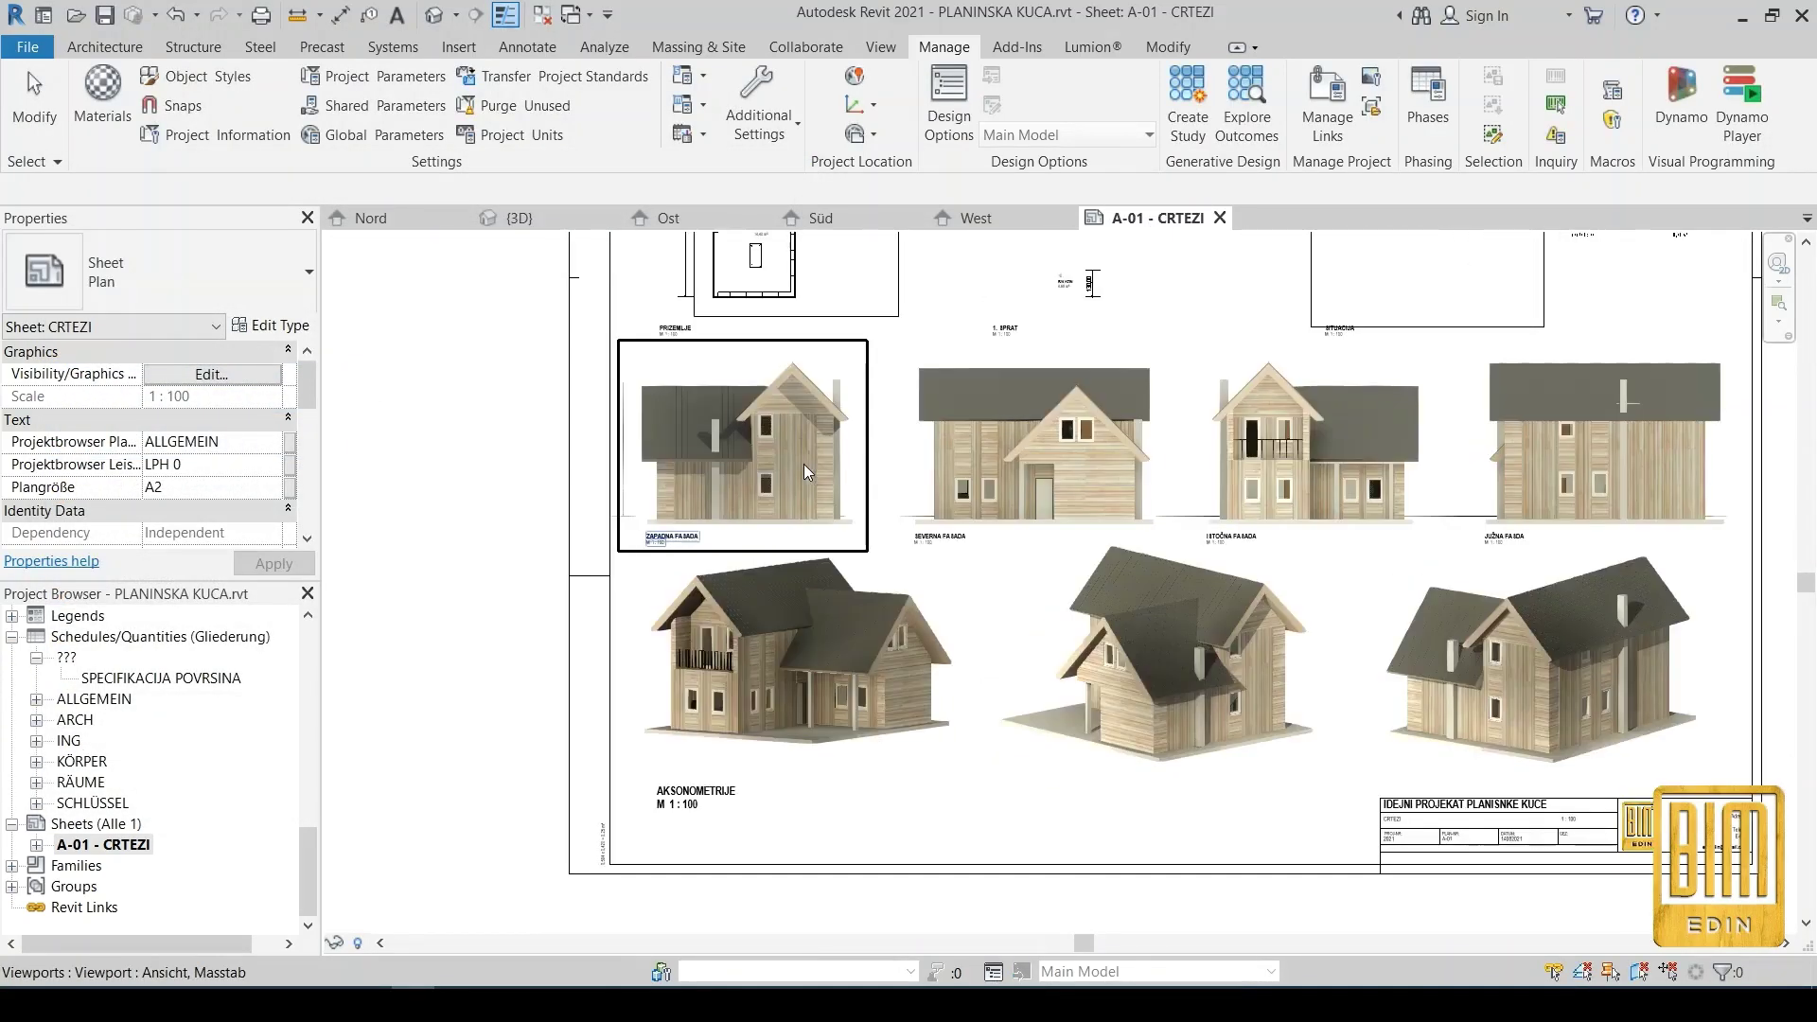
scroll(803, 463, up, 1)
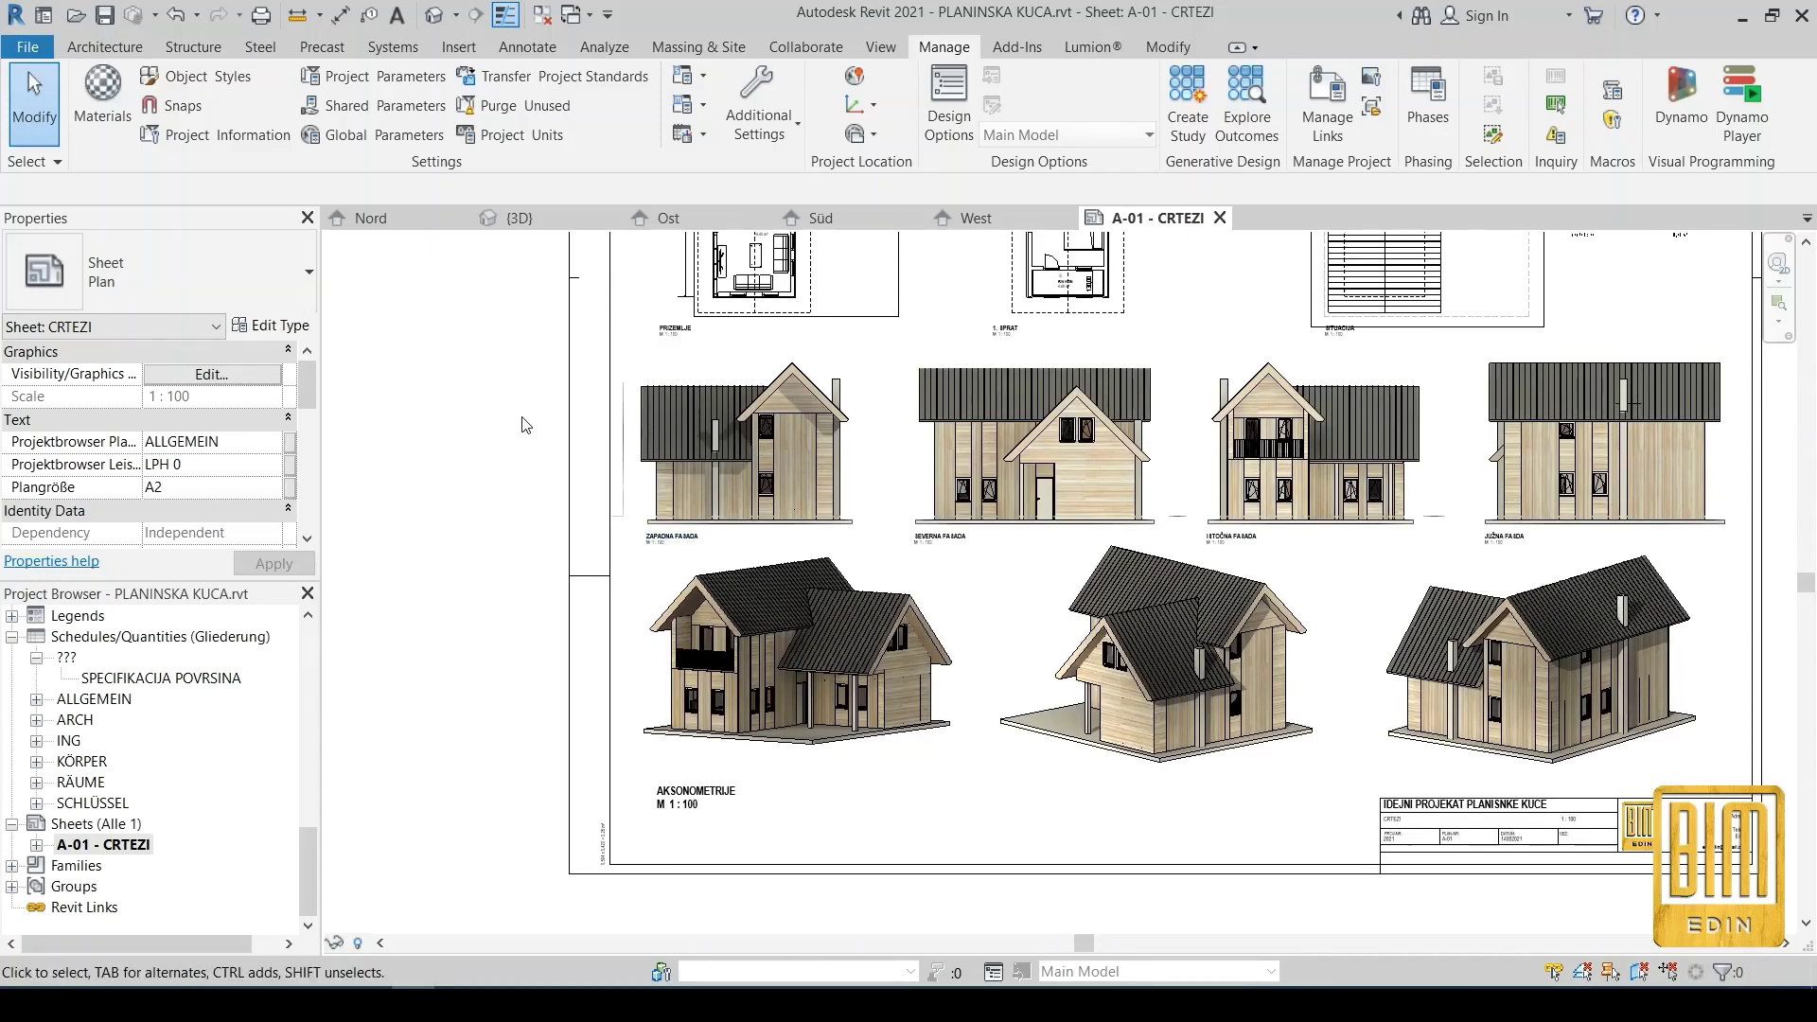
Set the brightness of the texture image in the appearance of material 00 HORIZONTALNA TEXTURA to 70
click(102, 99)
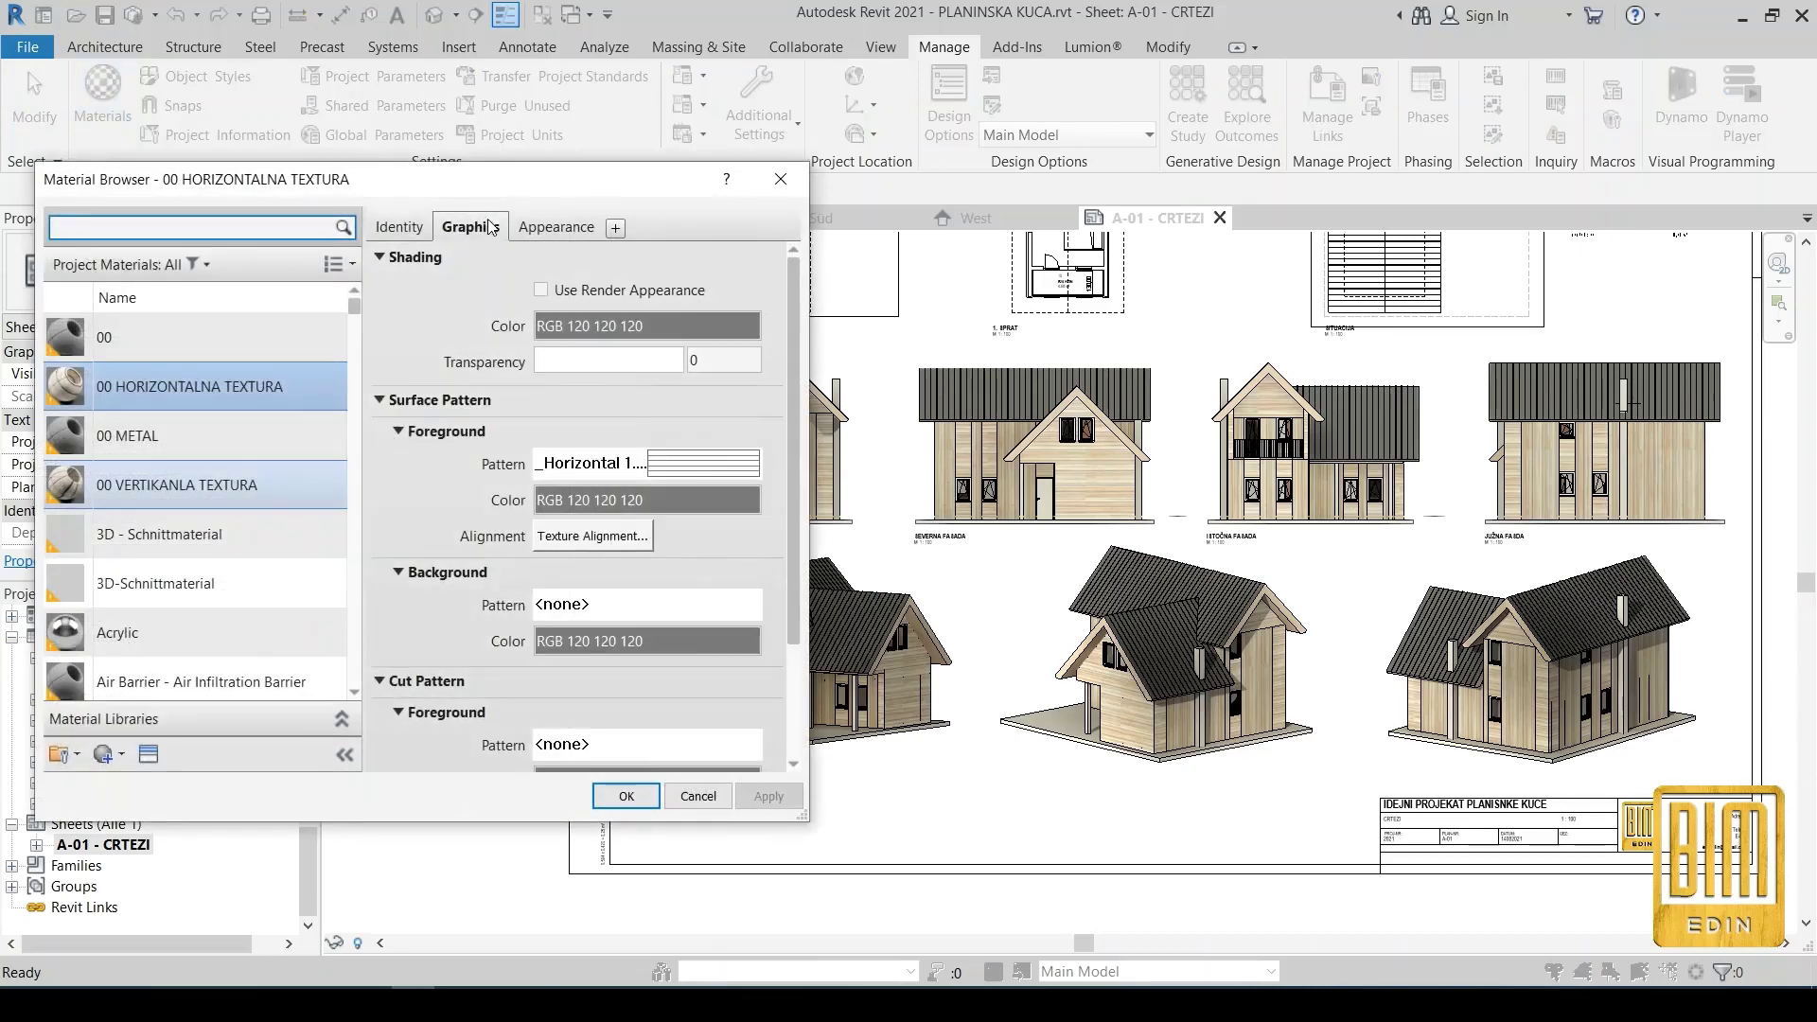
drag(511, 188, 504, 202)
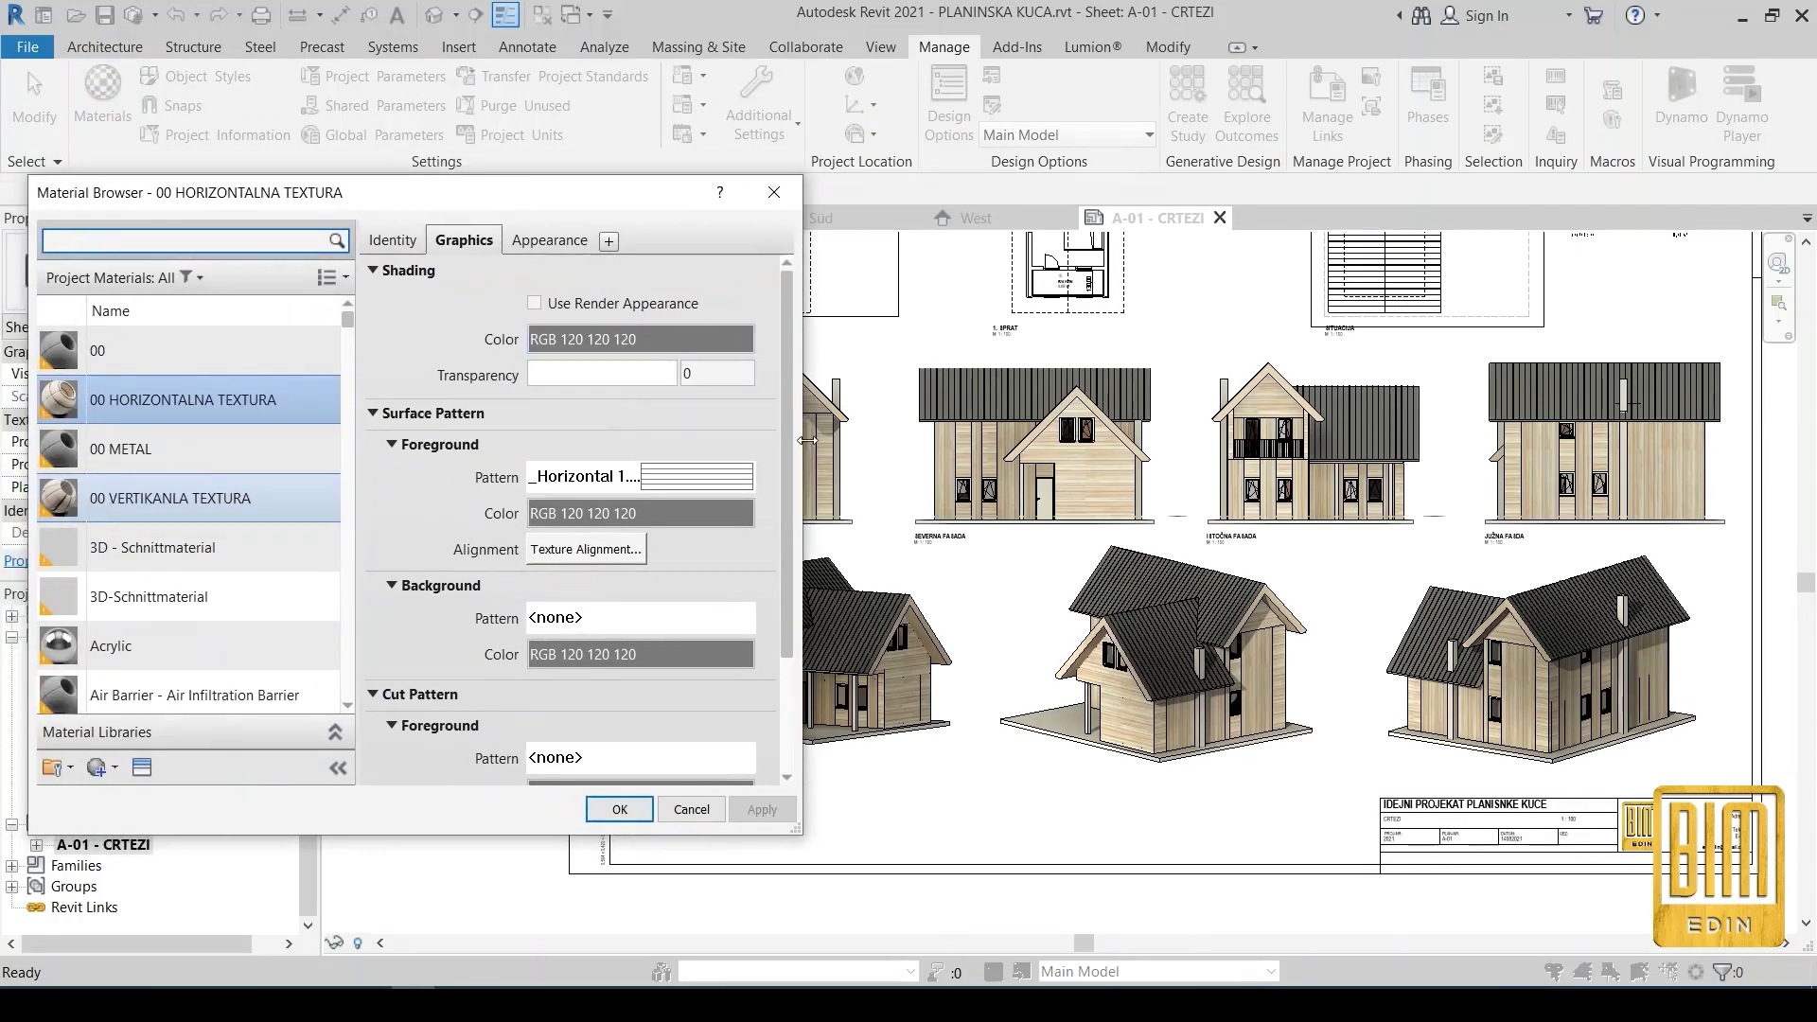
drag(801, 441, 681, 456)
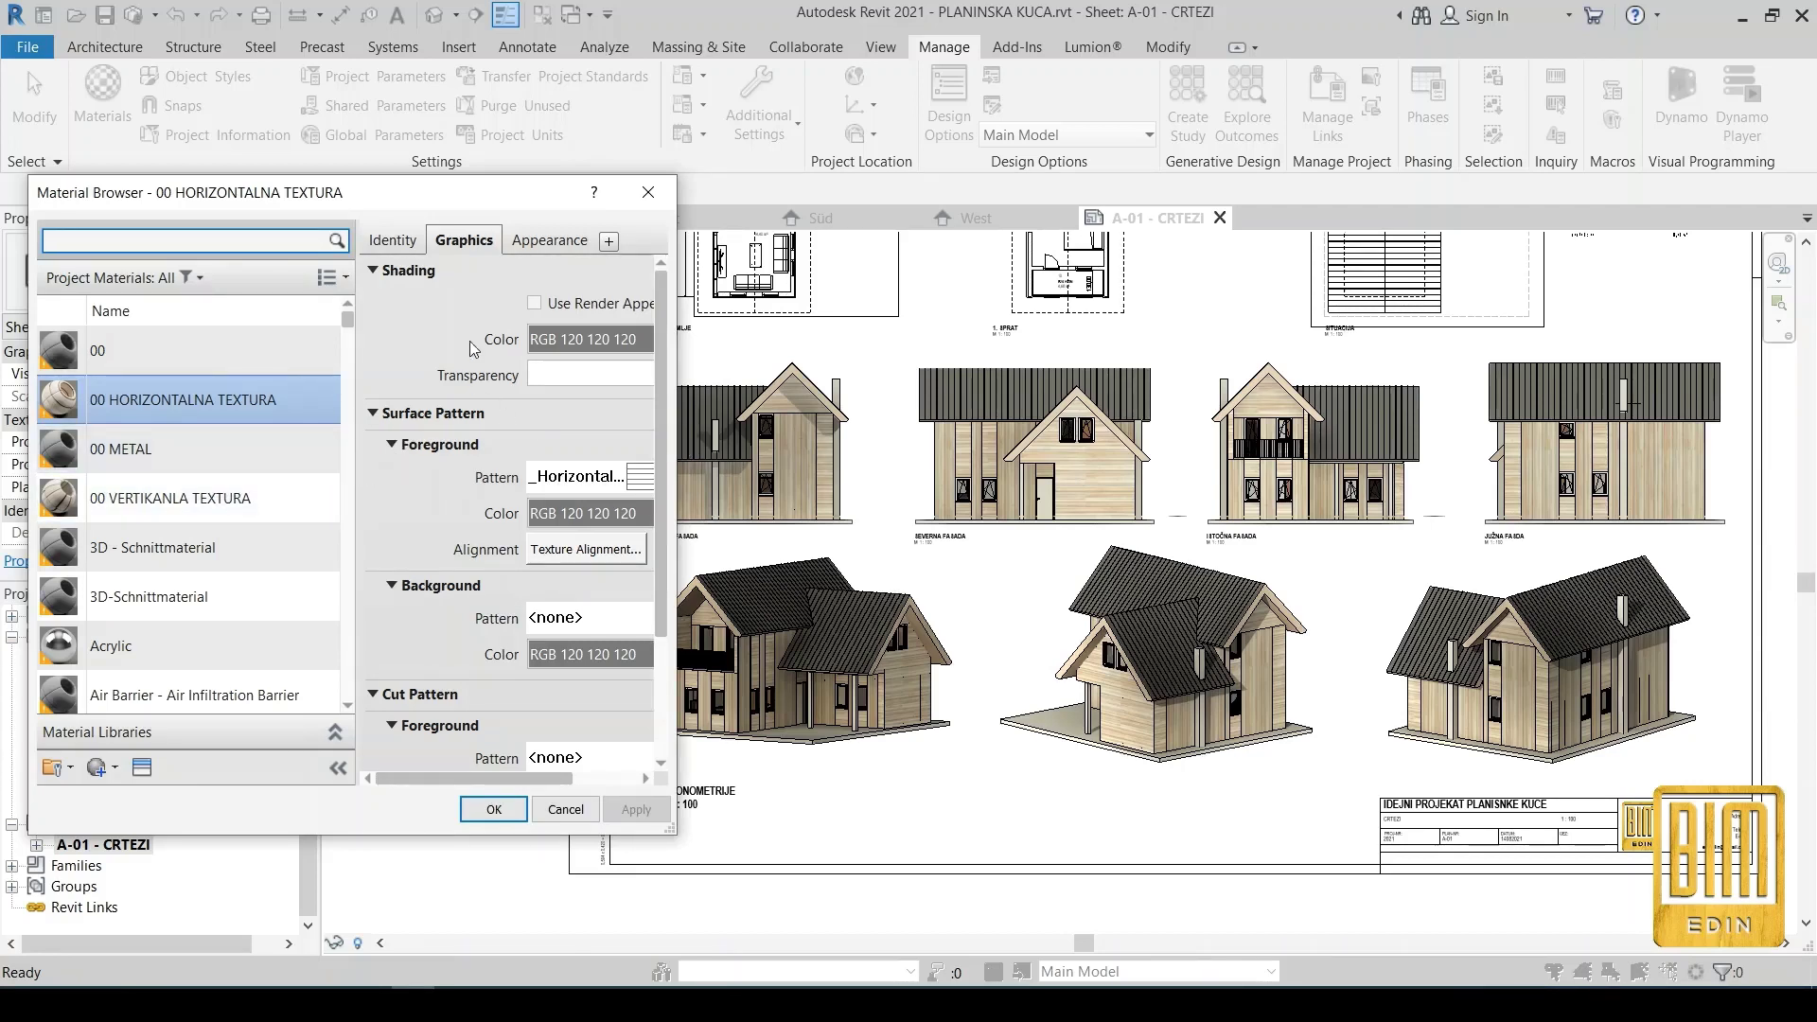
mouse_move(499, 203)
mouse_down()
mouse_move(424, 200)
mouse_move(477, 206)
mouse_up()
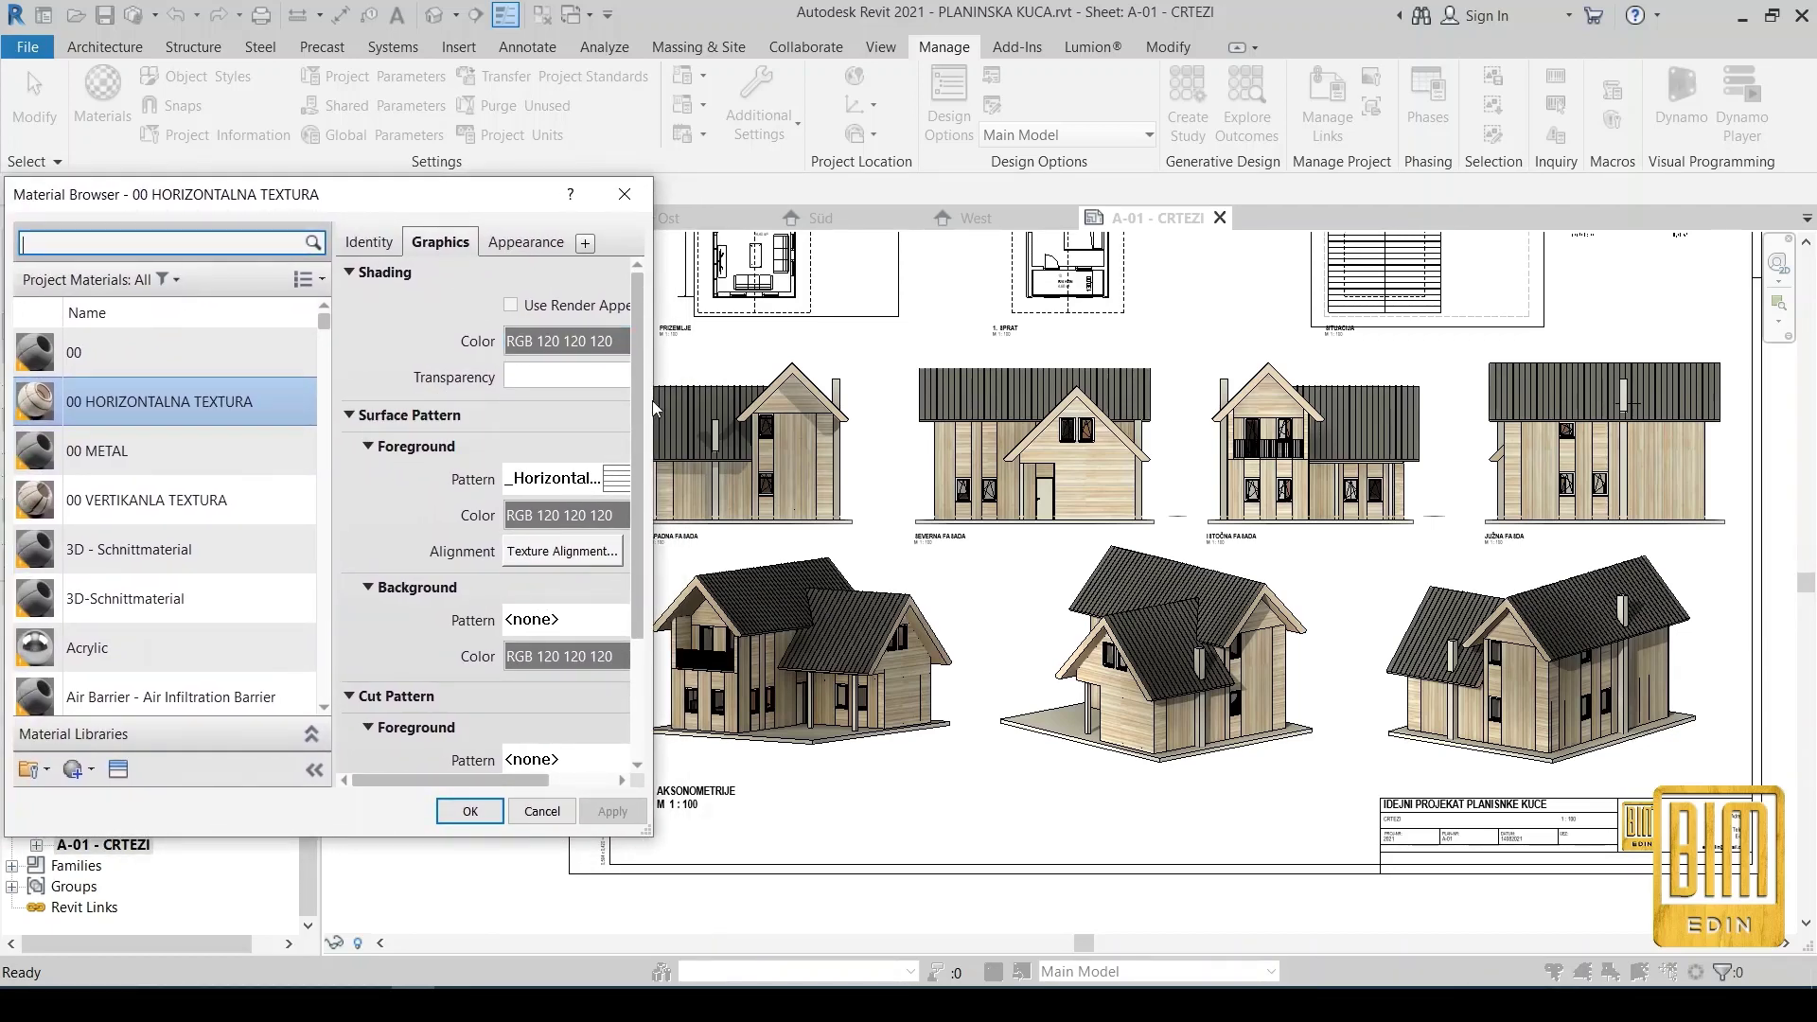
click(523, 243)
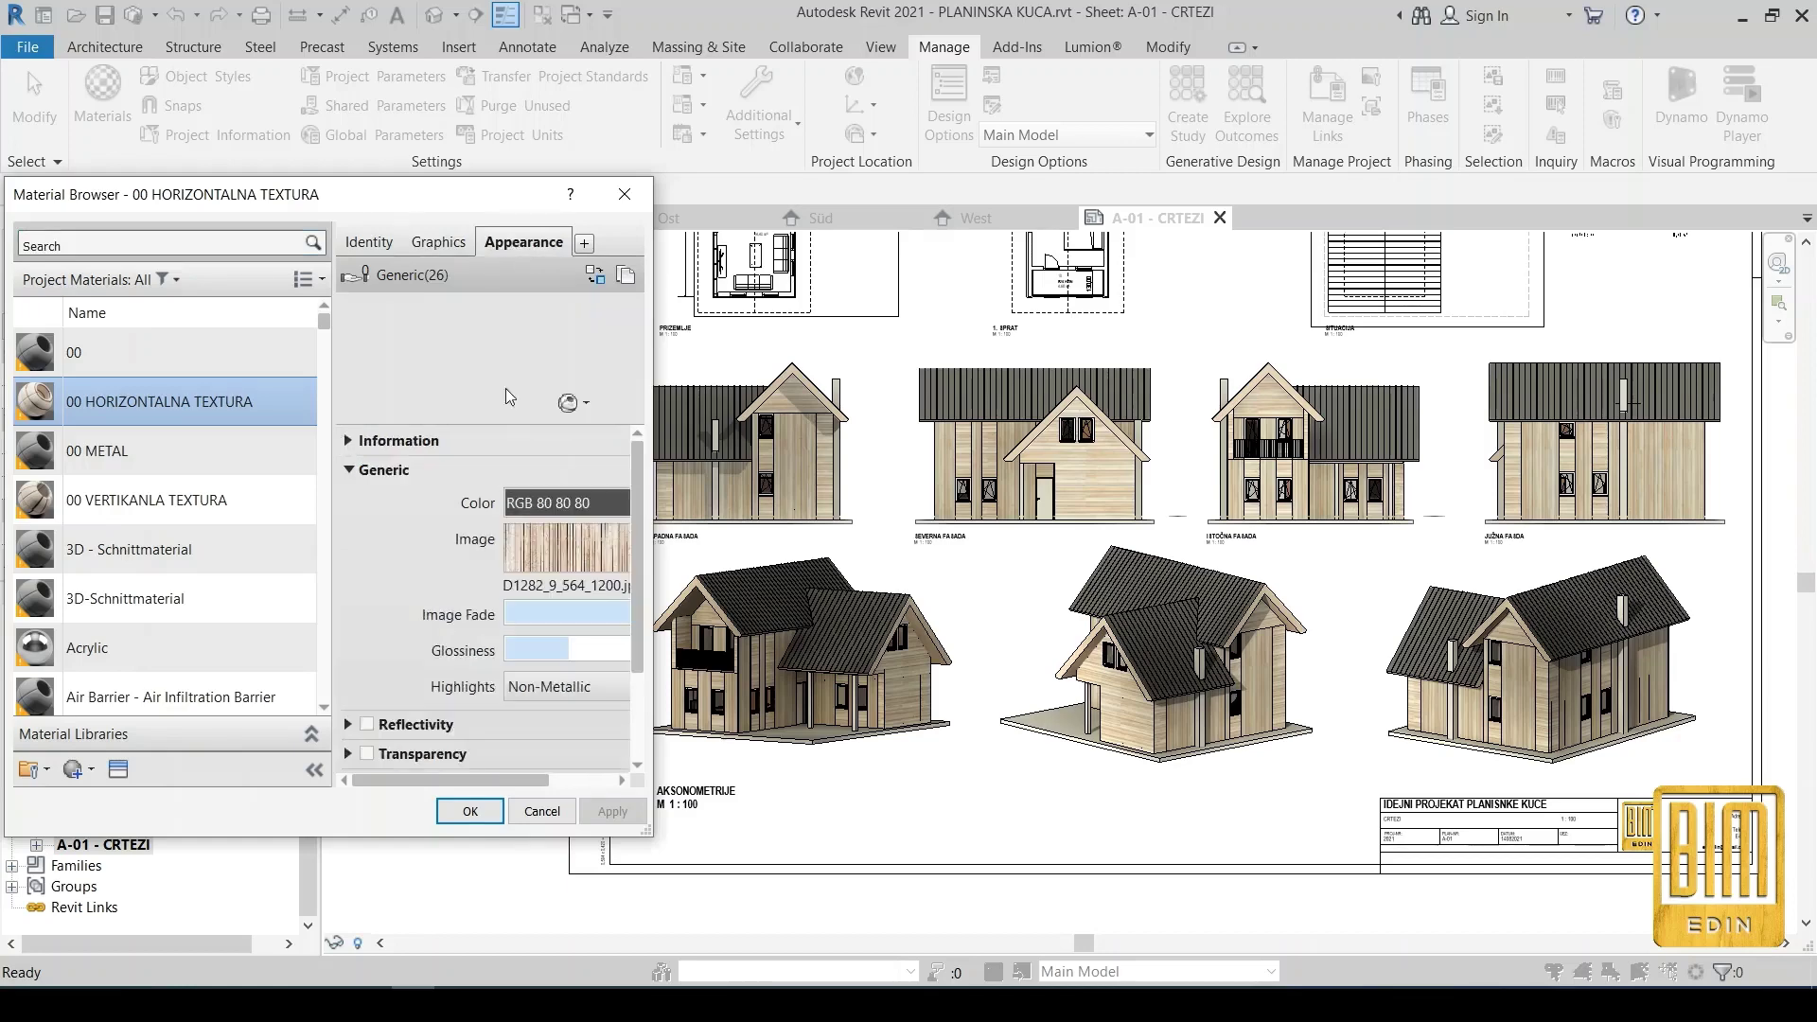
mouse_move(567, 561)
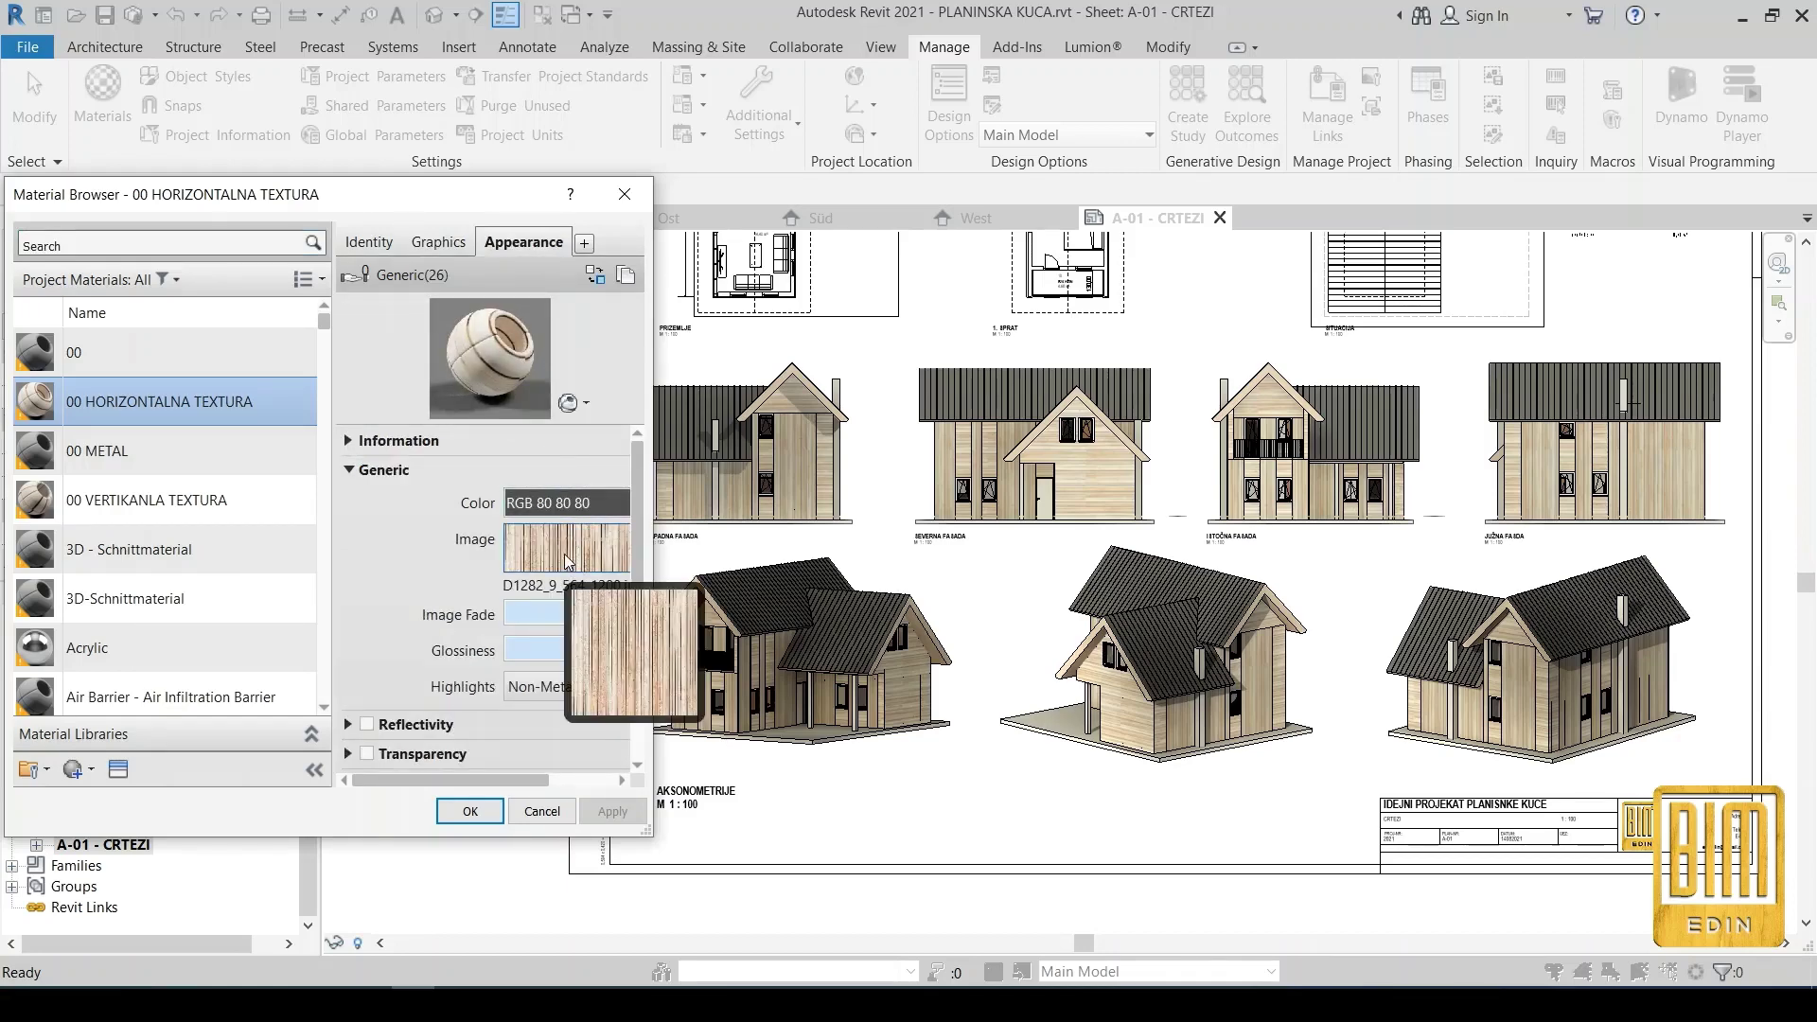
click(549, 541)
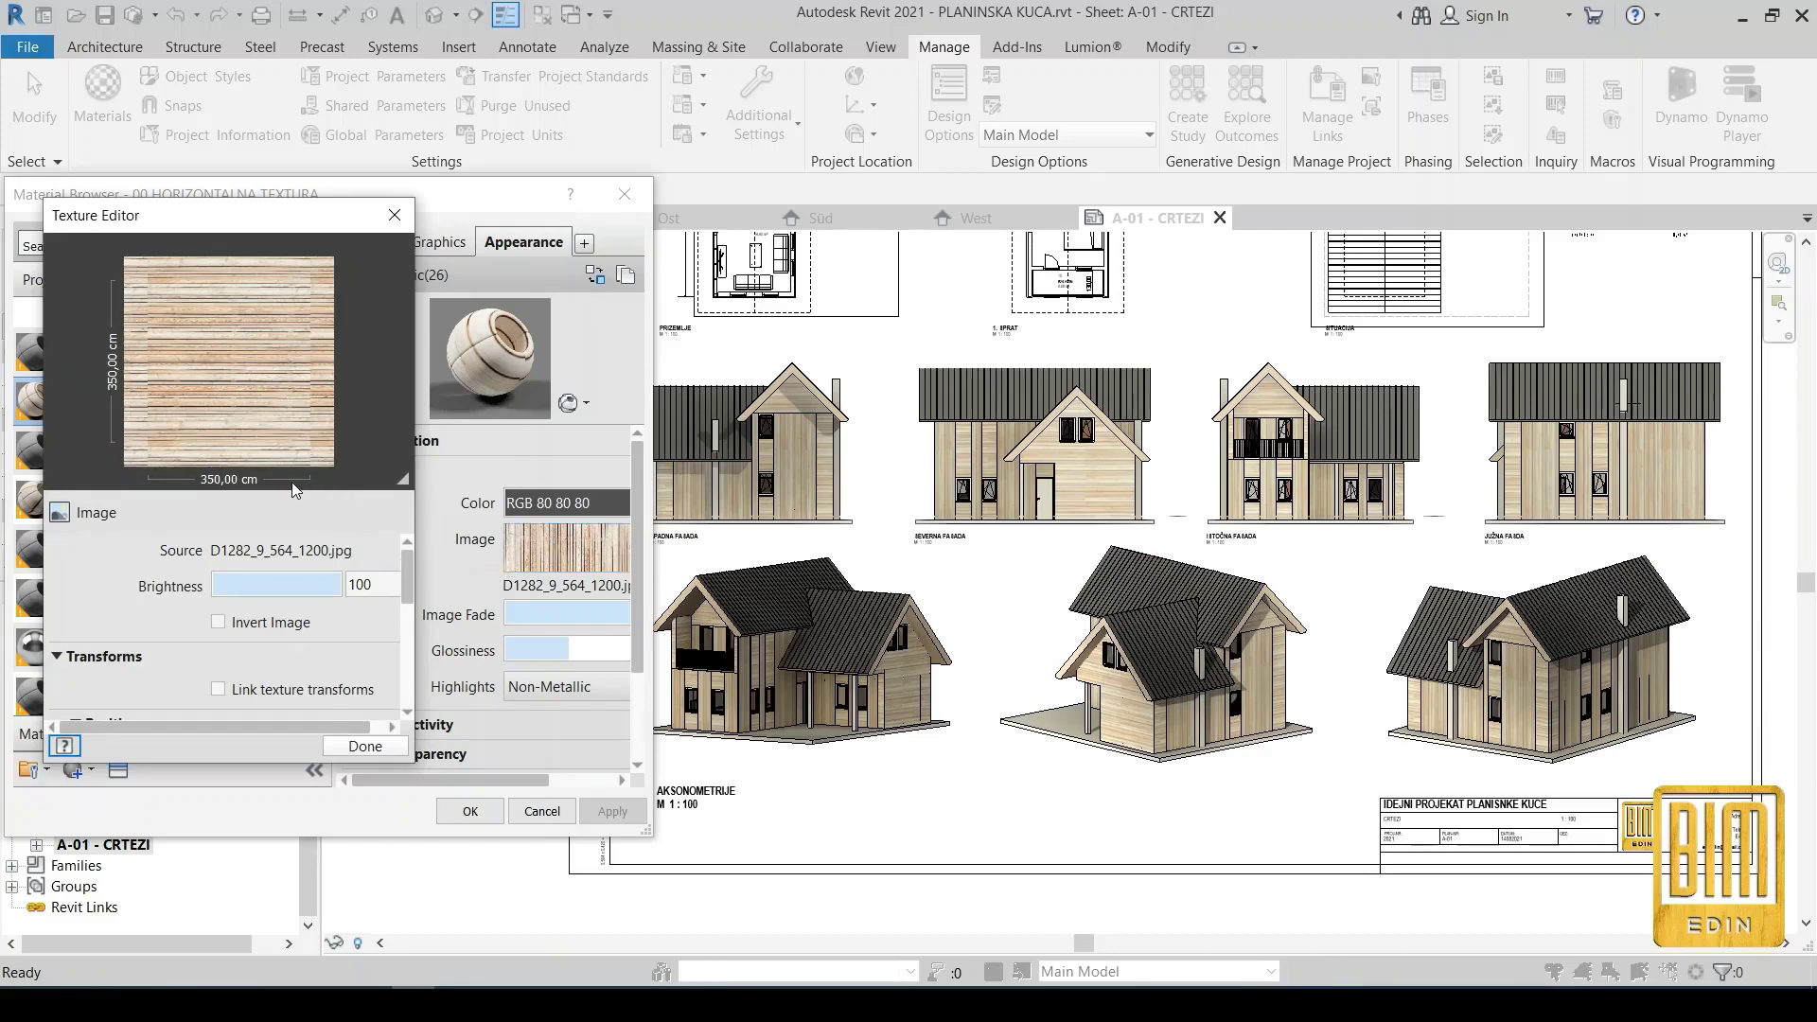
drag(329, 588, 301, 588)
click(357, 748)
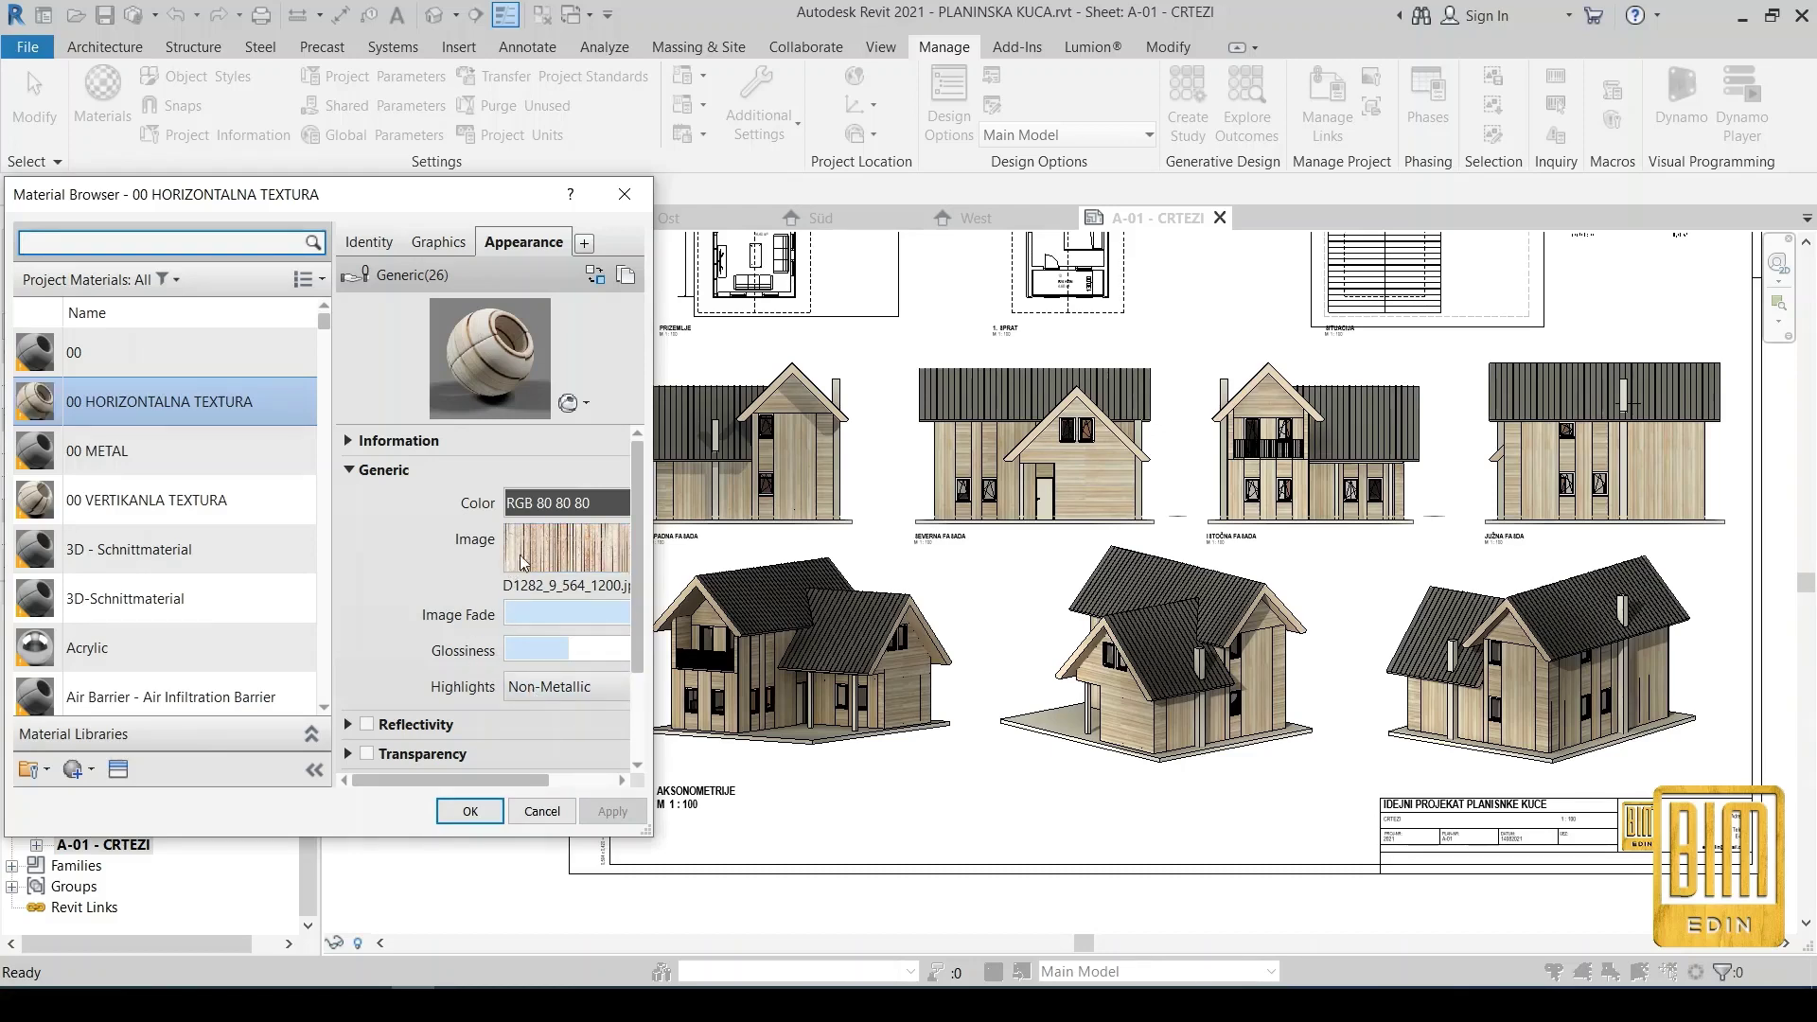
Lower the texture image brightness of 00 HORIZONTALNA TEXTURA to 31
click(556, 556)
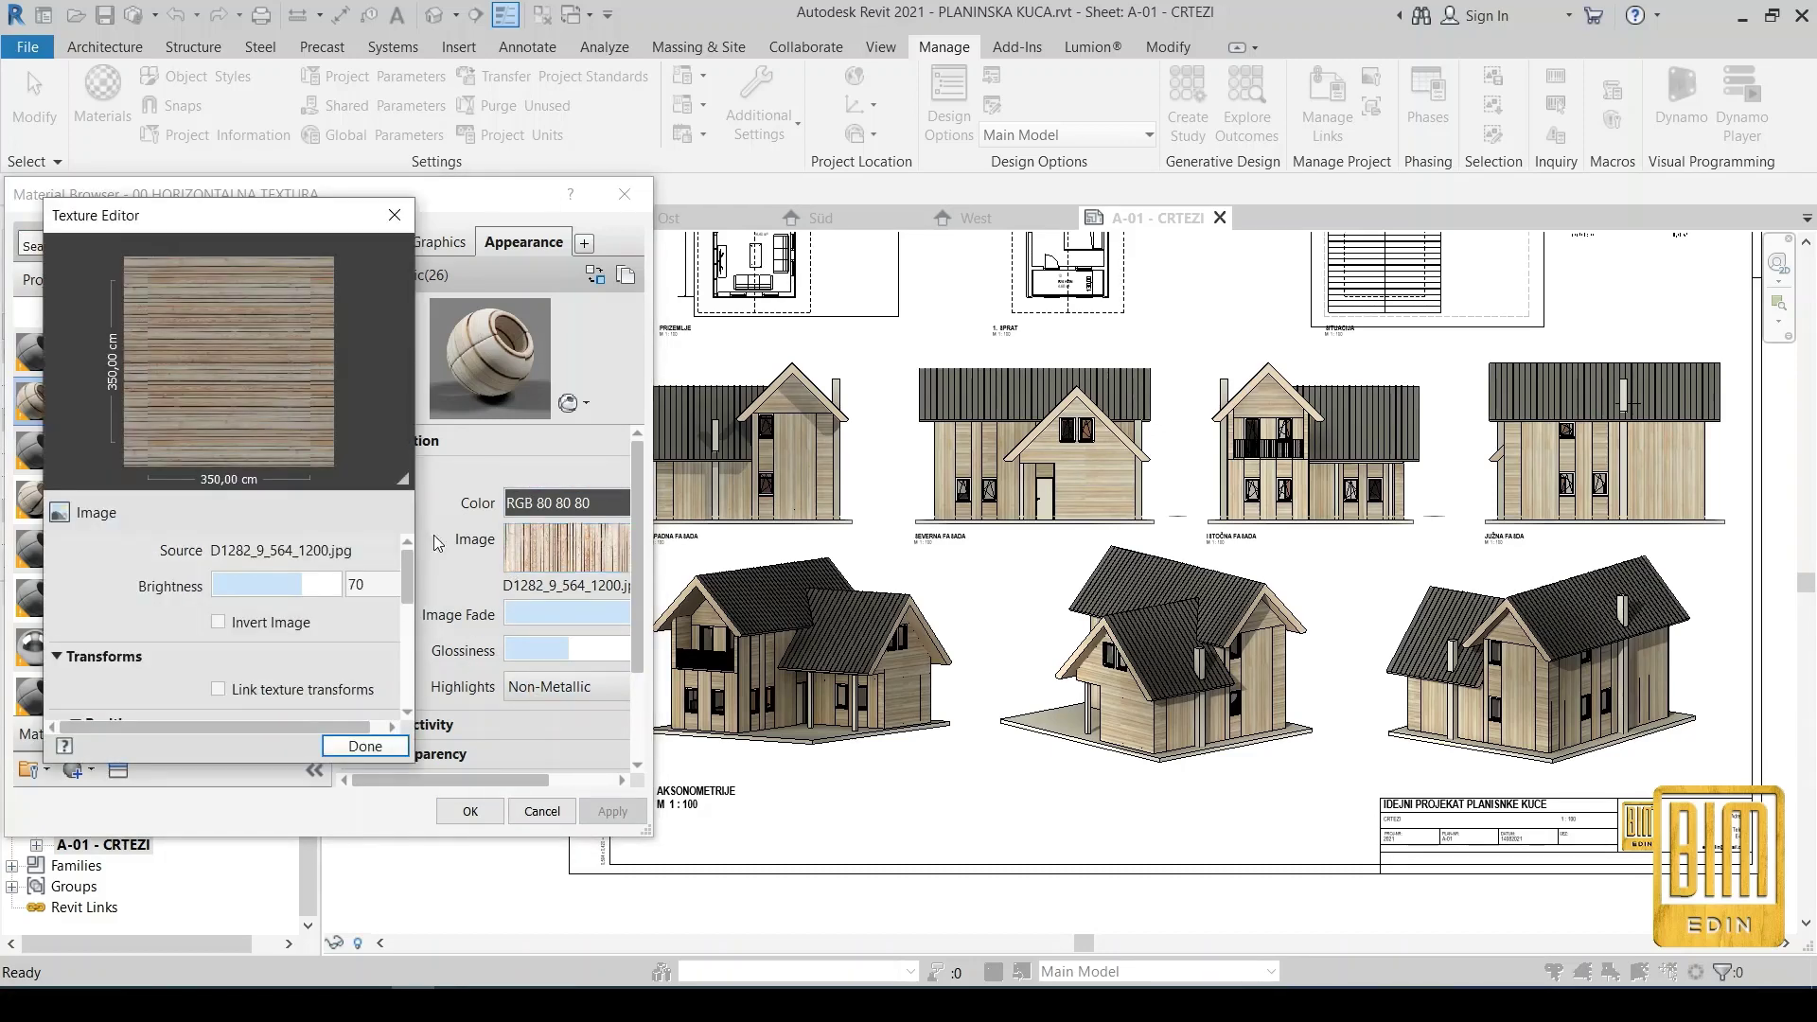
drag(305, 585, 251, 585)
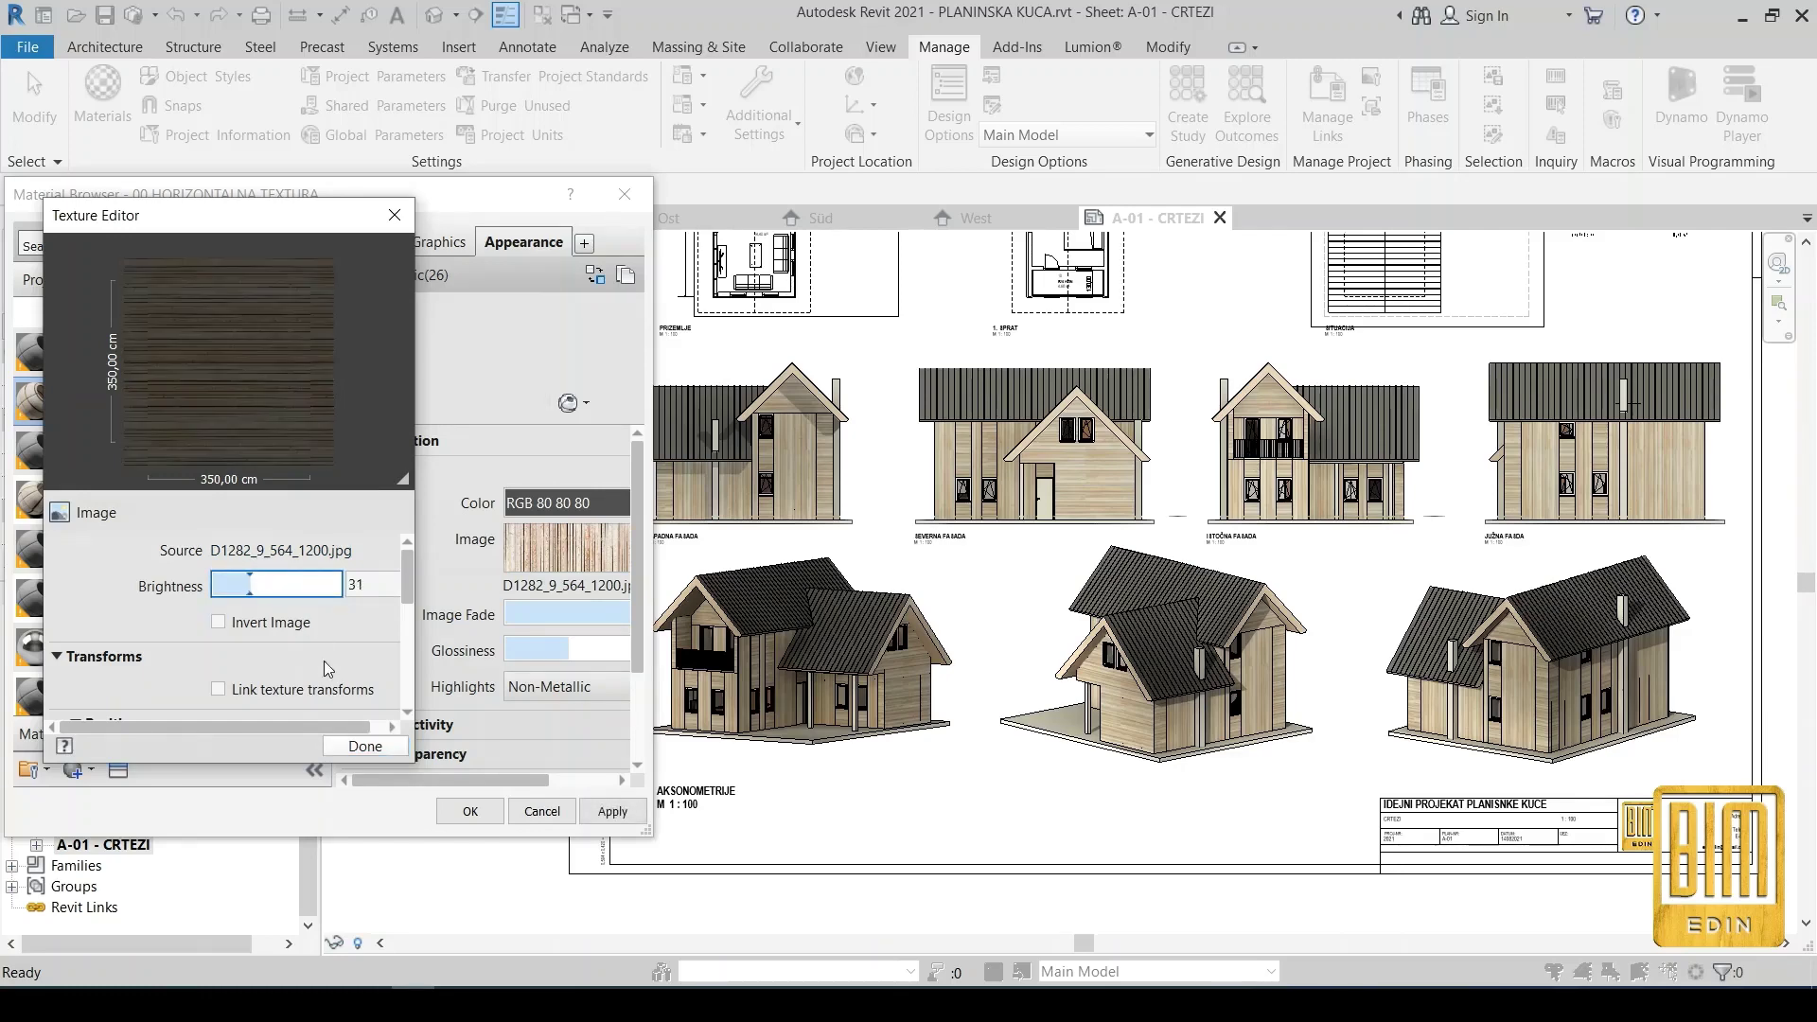
click(358, 748)
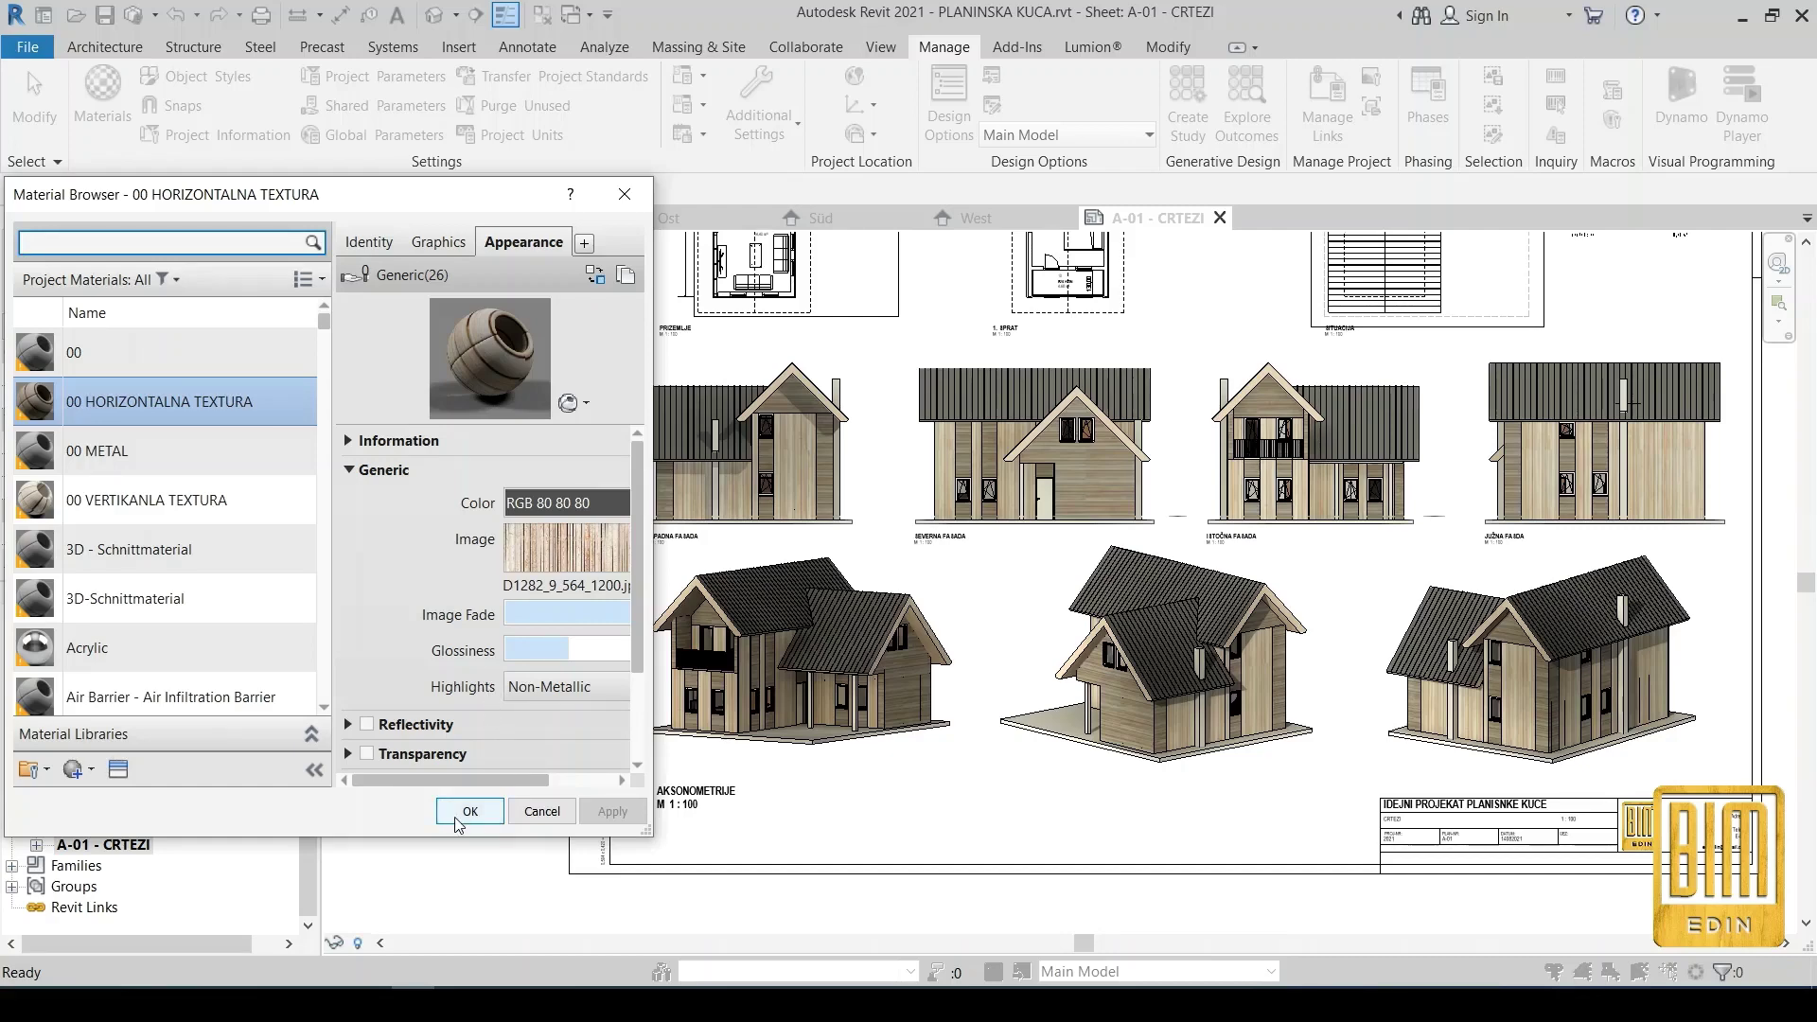
Darken the 00 HORIZONTALNA TEXTURA image to a brightness of 11 and accept the material changes
click(554, 559)
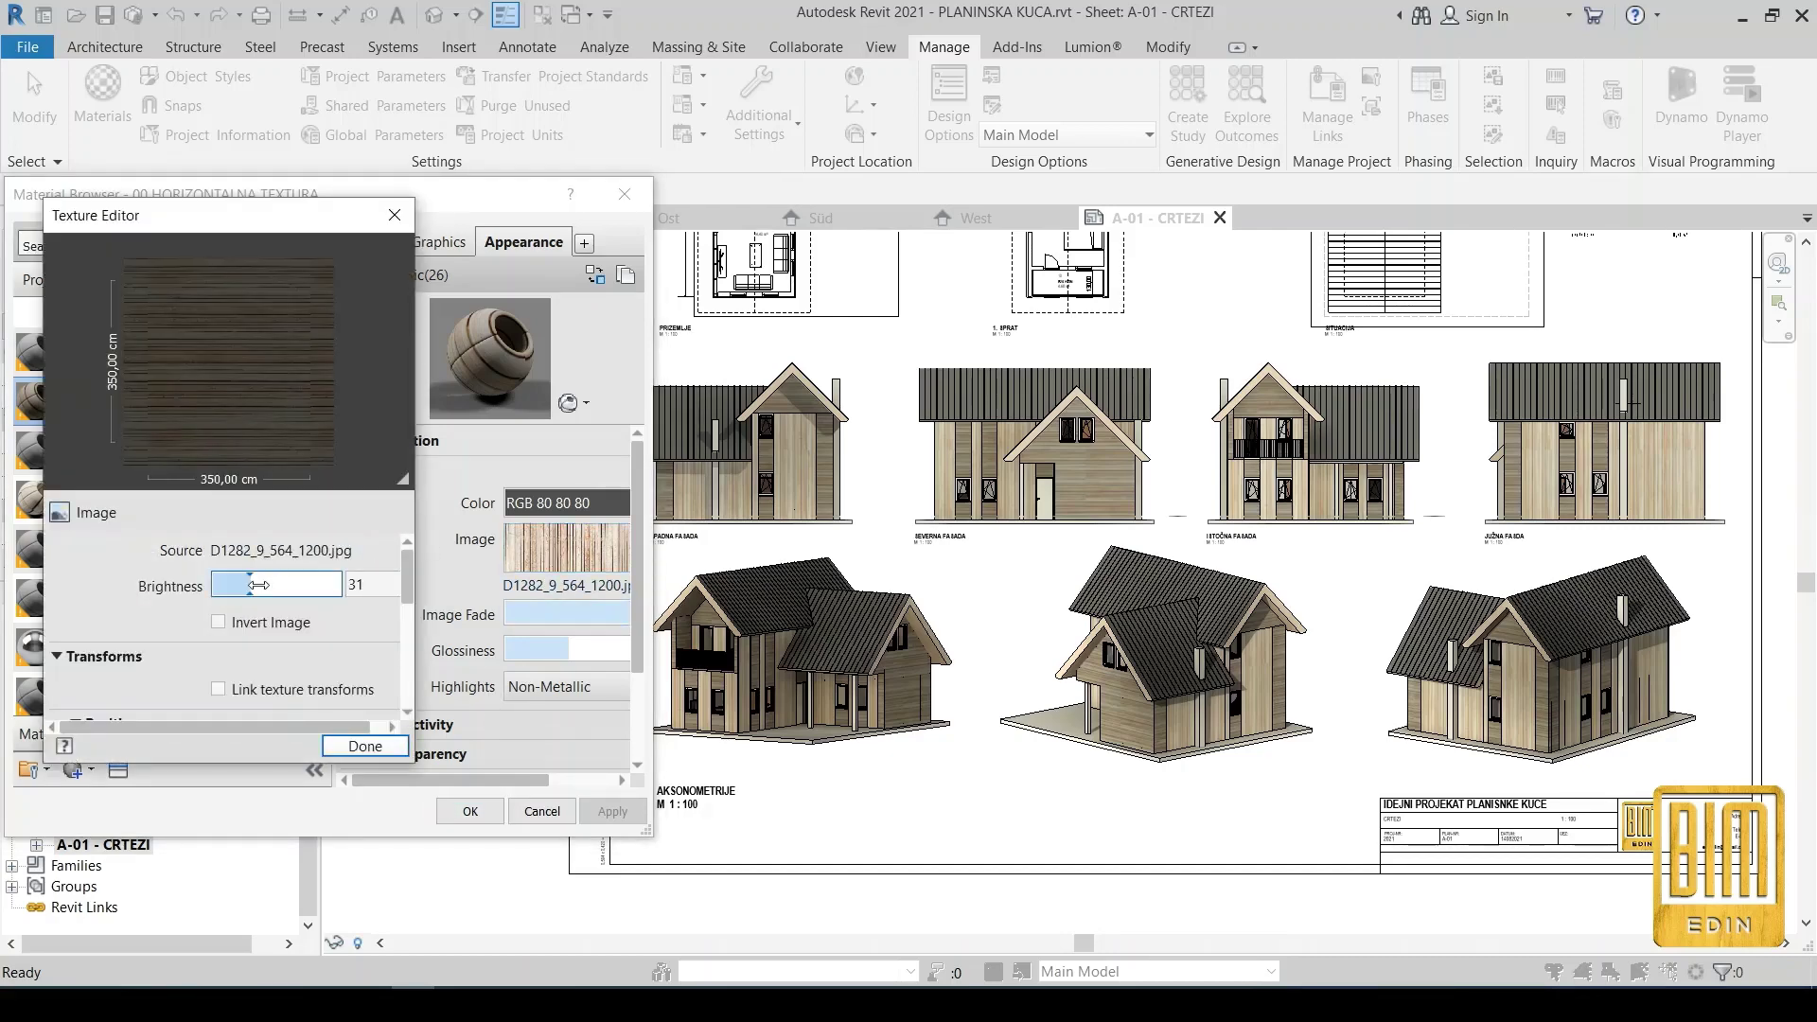
drag(253, 585, 223, 585)
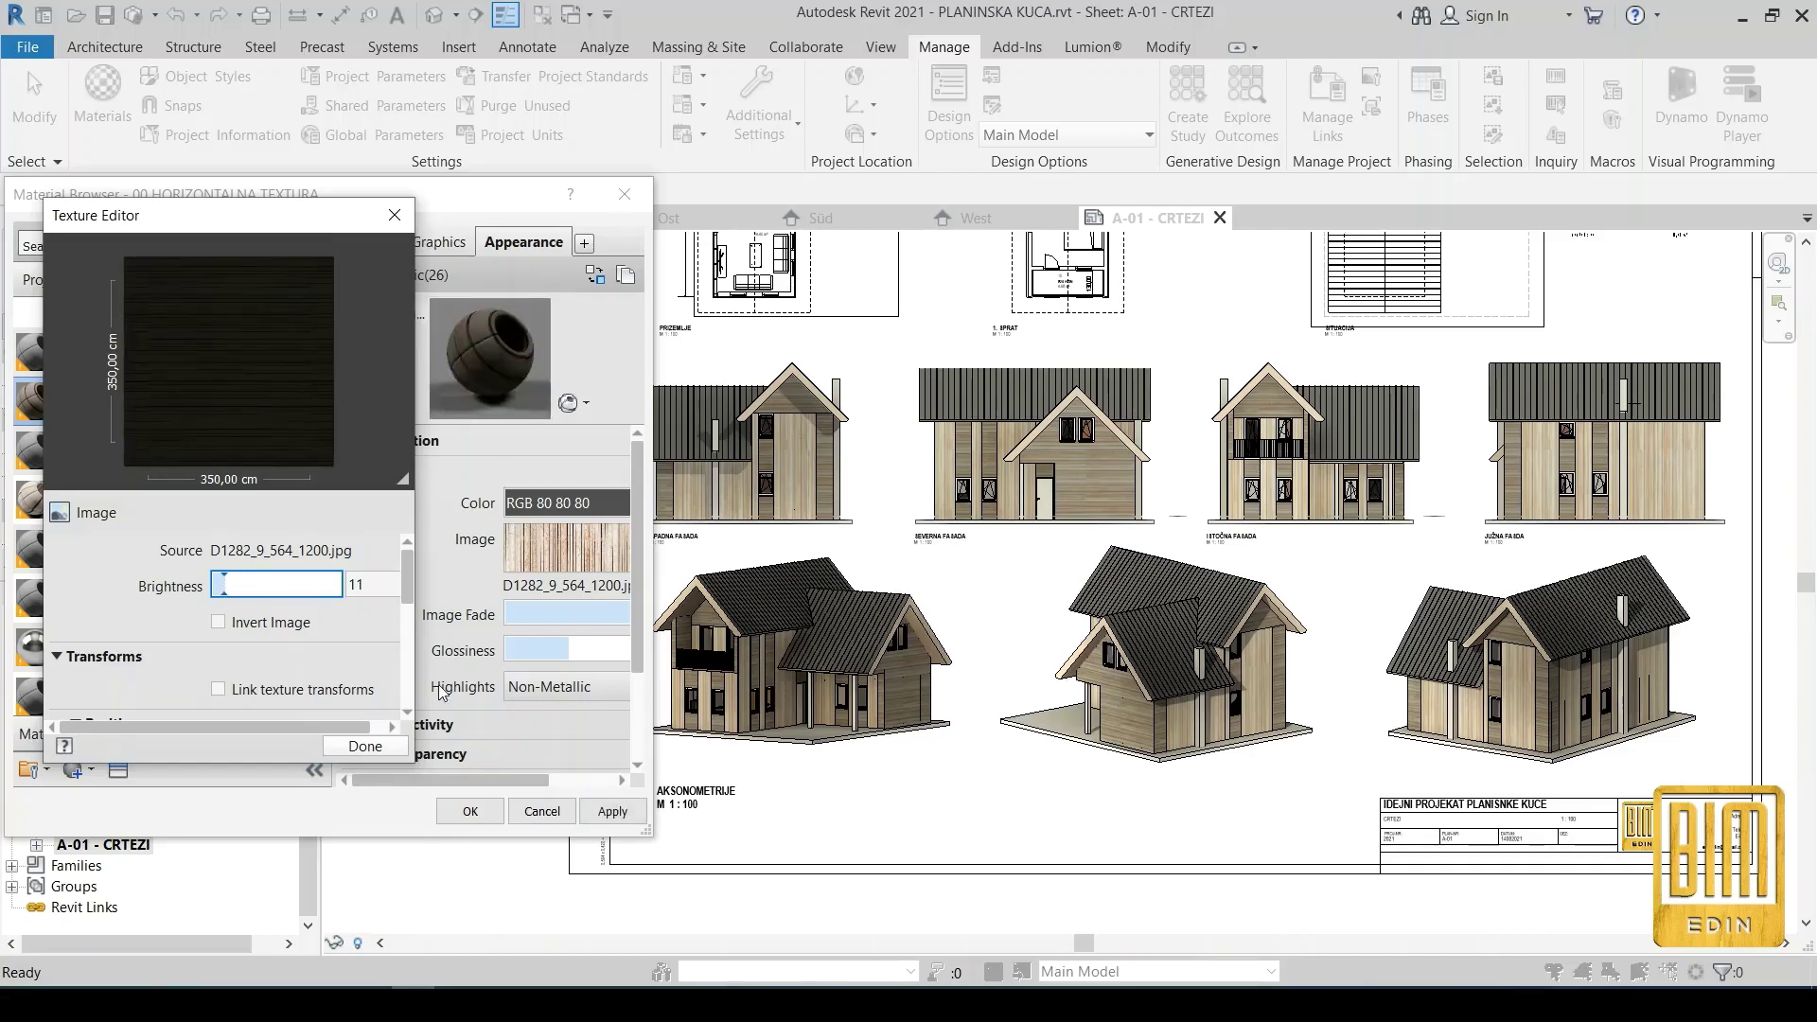
click(383, 746)
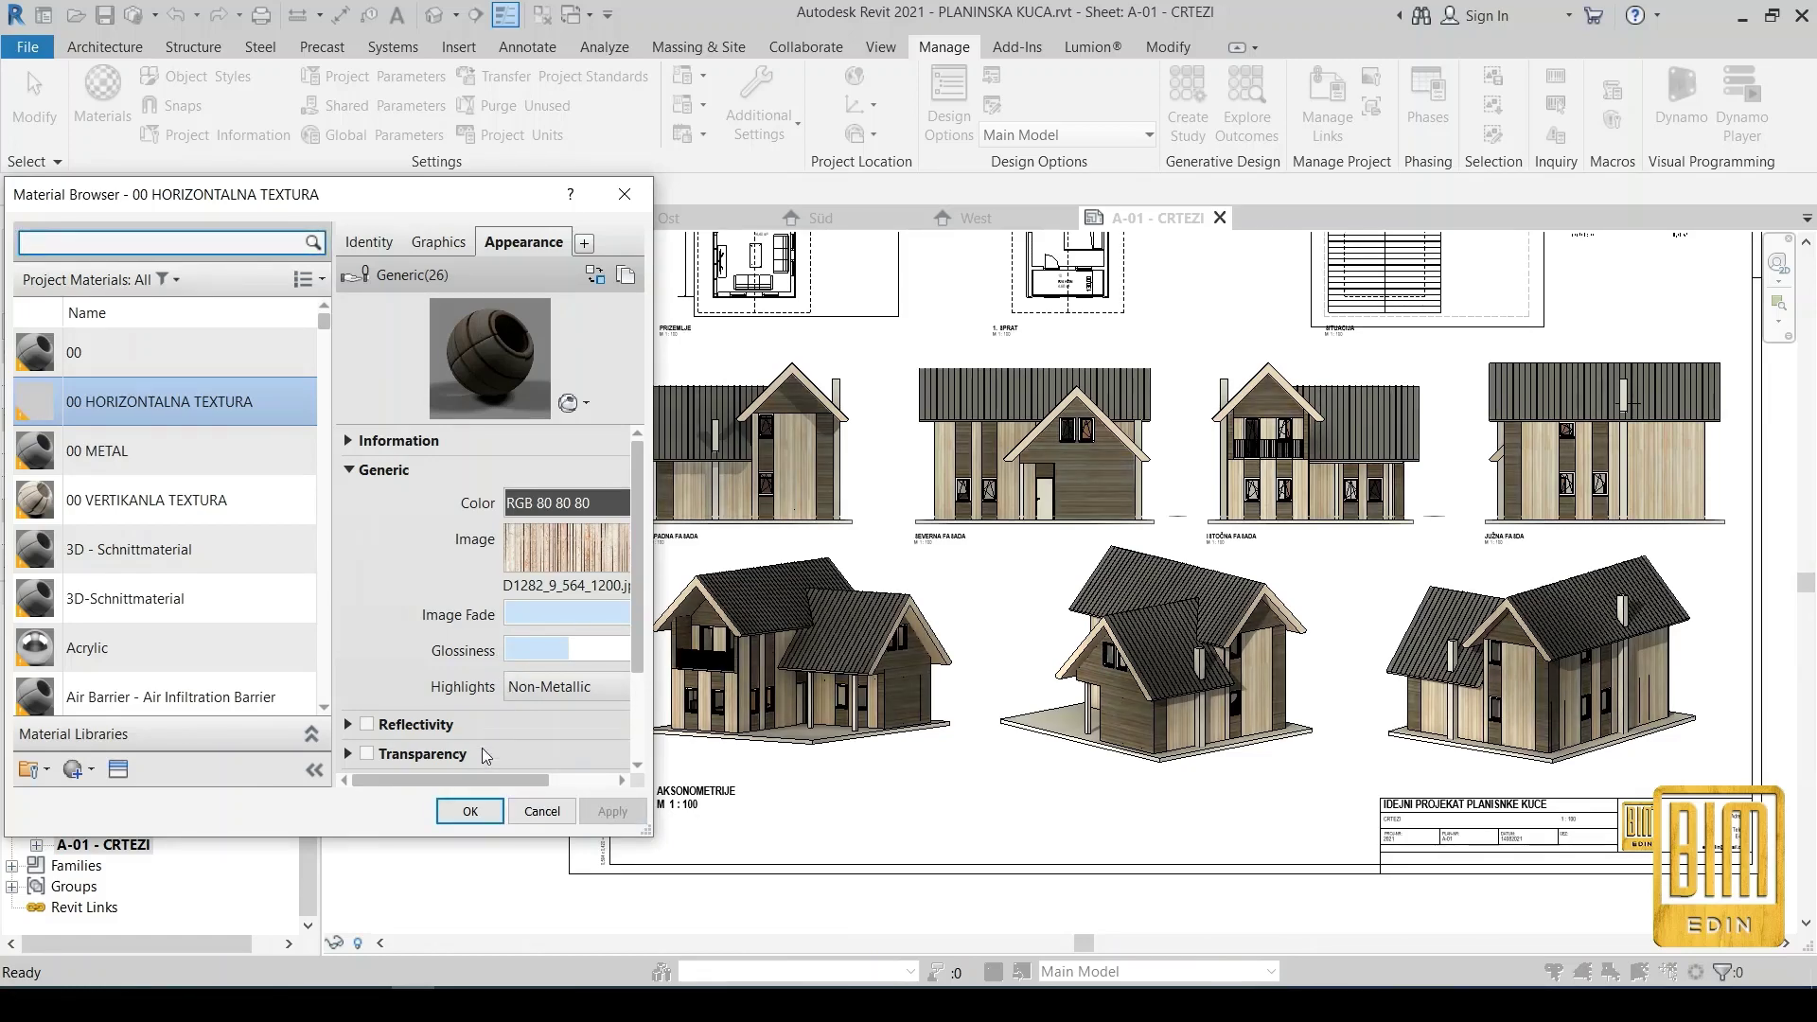
click(471, 811)
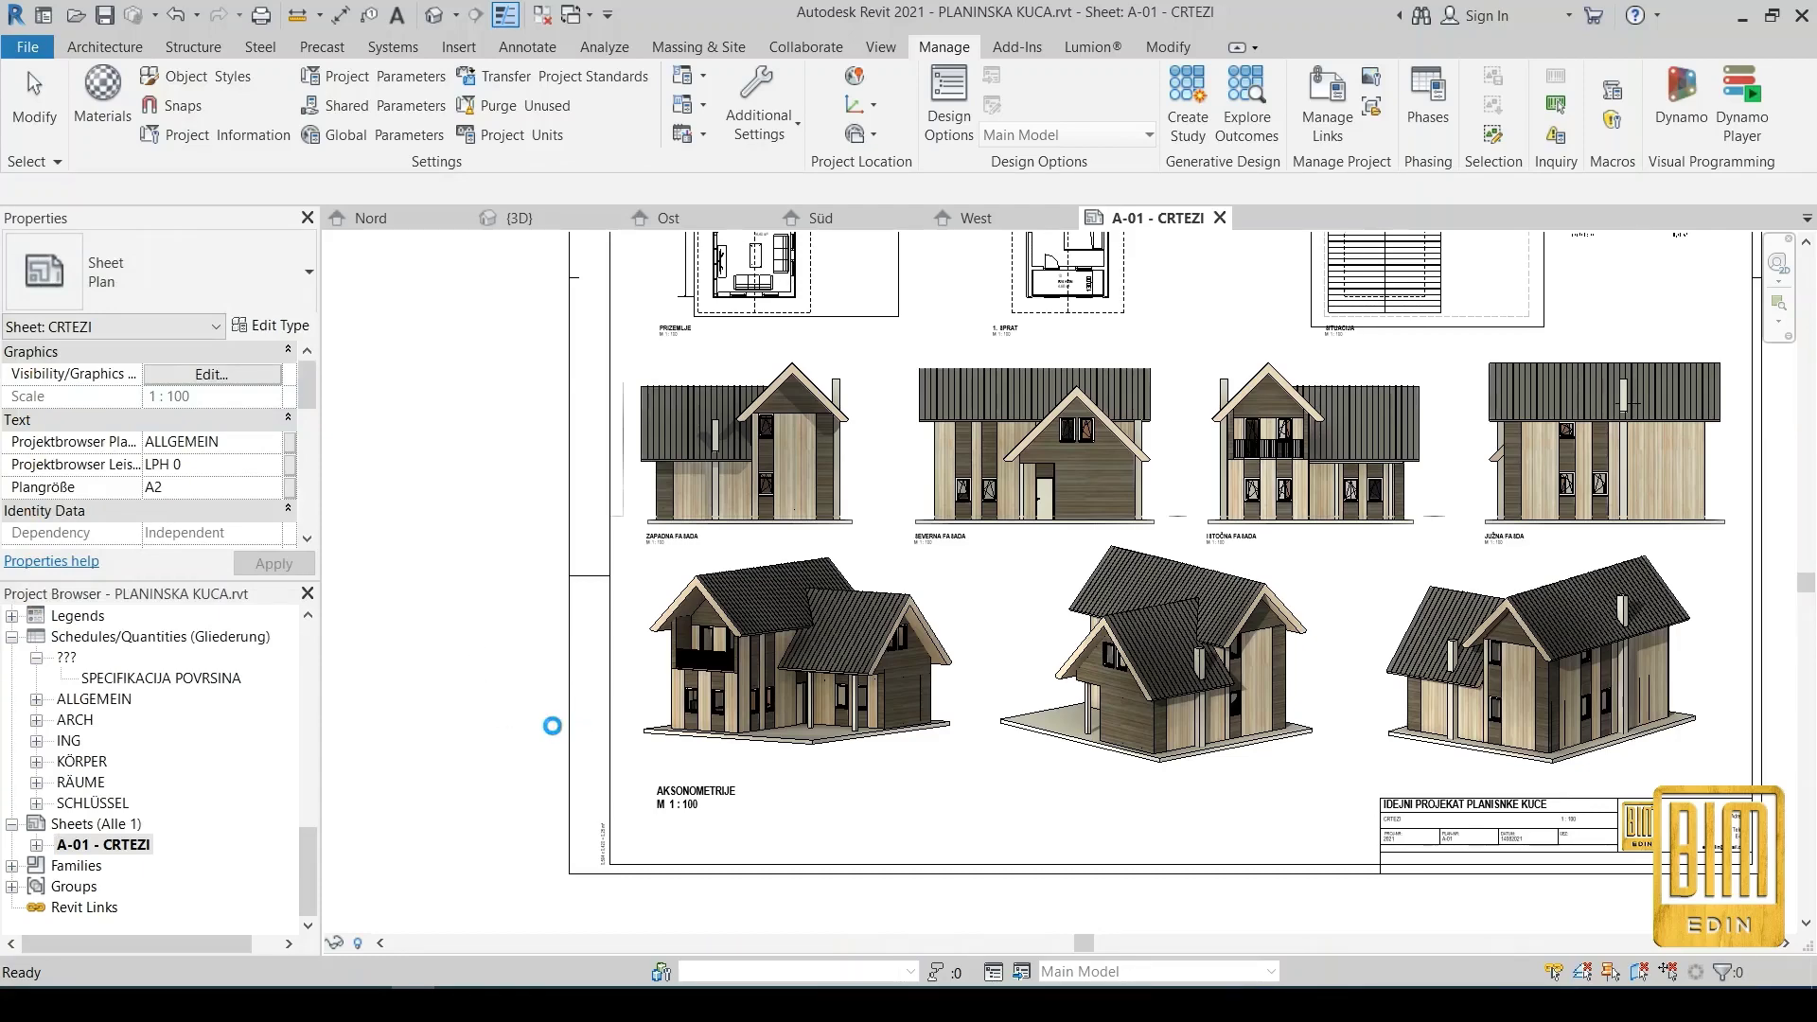
Examine the darkened horizontal cladding on sheet A-01 - CRTEZI and from several sides in the 3D view
scroll(552, 726, down, 2)
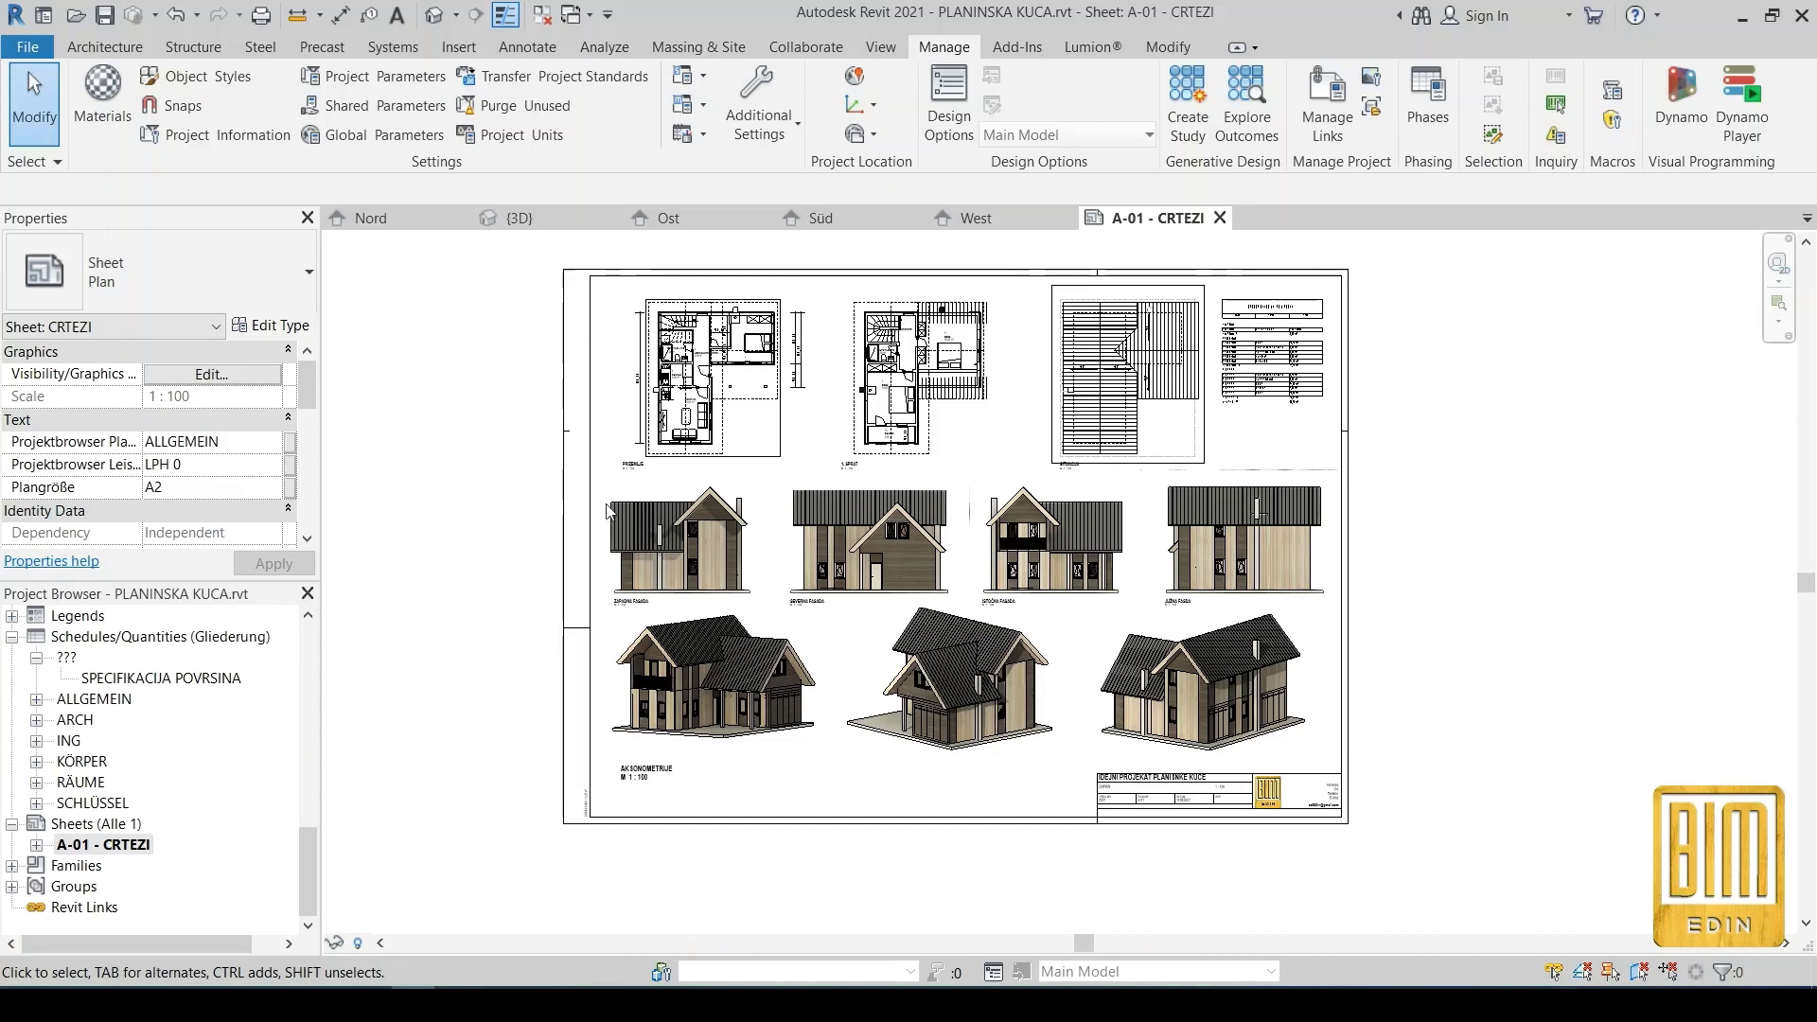
click(434, 16)
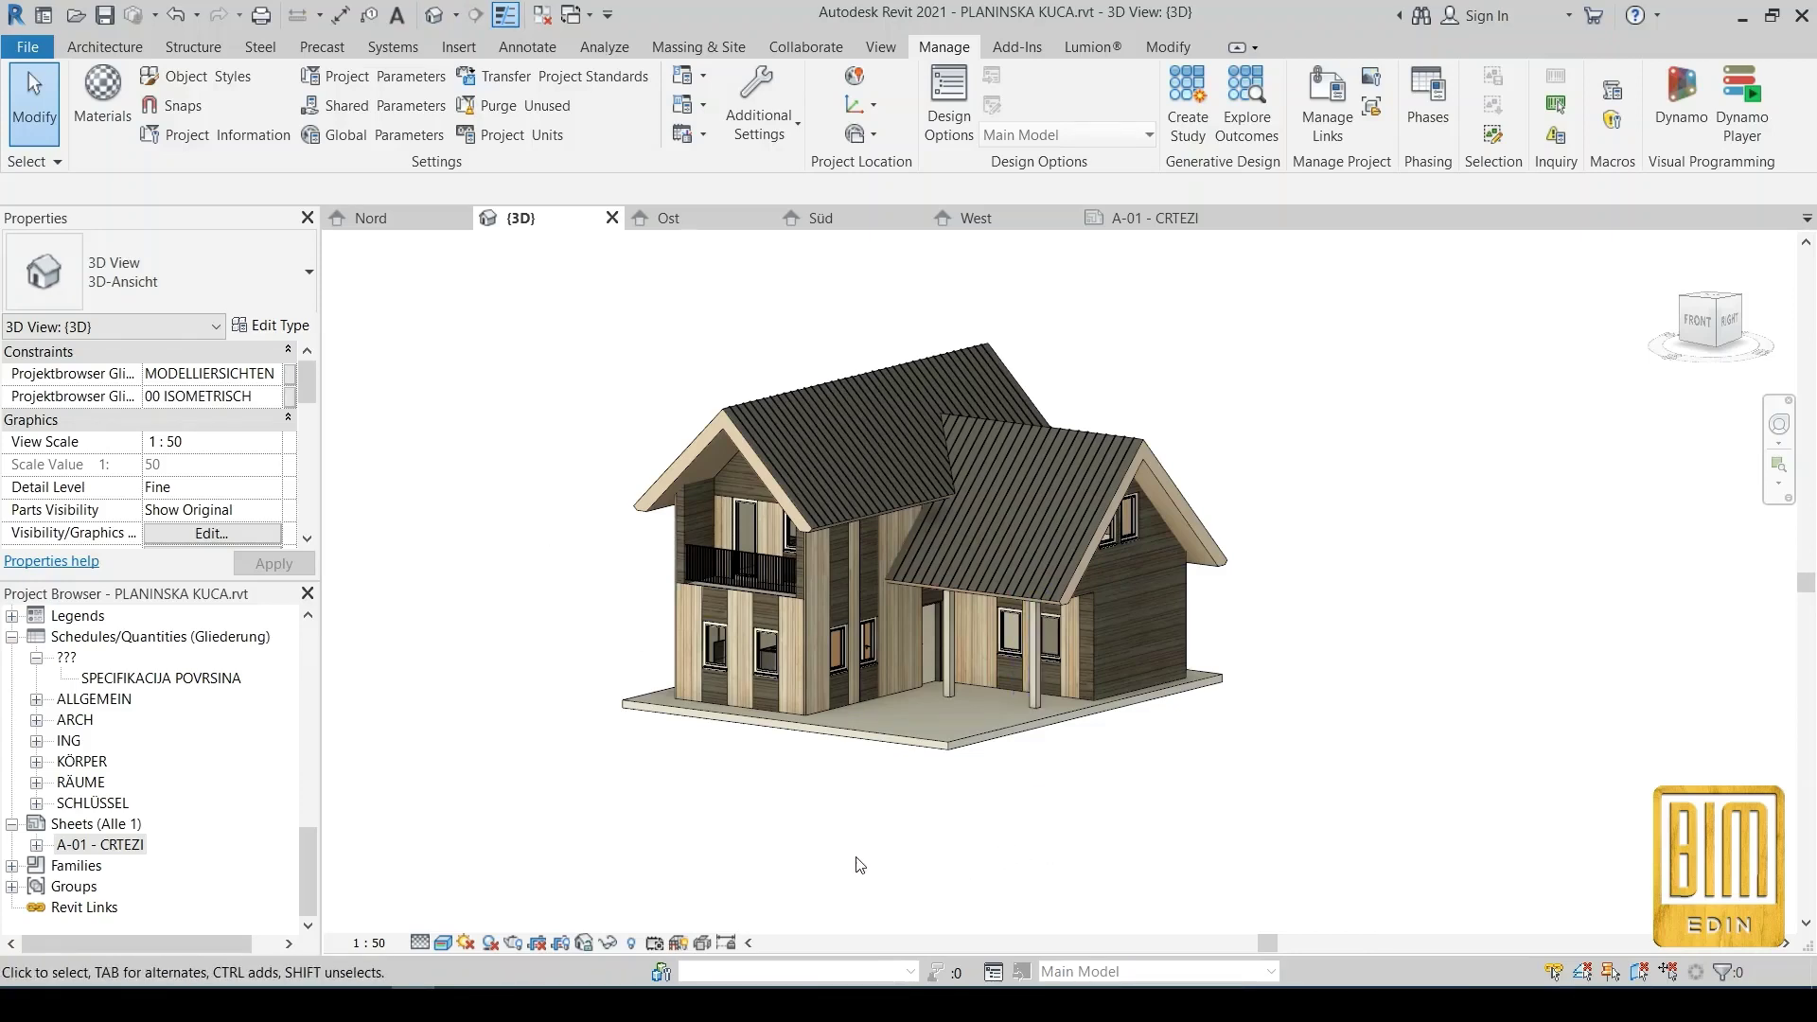
shift+middle_drag(814, 859, 1160, 818)
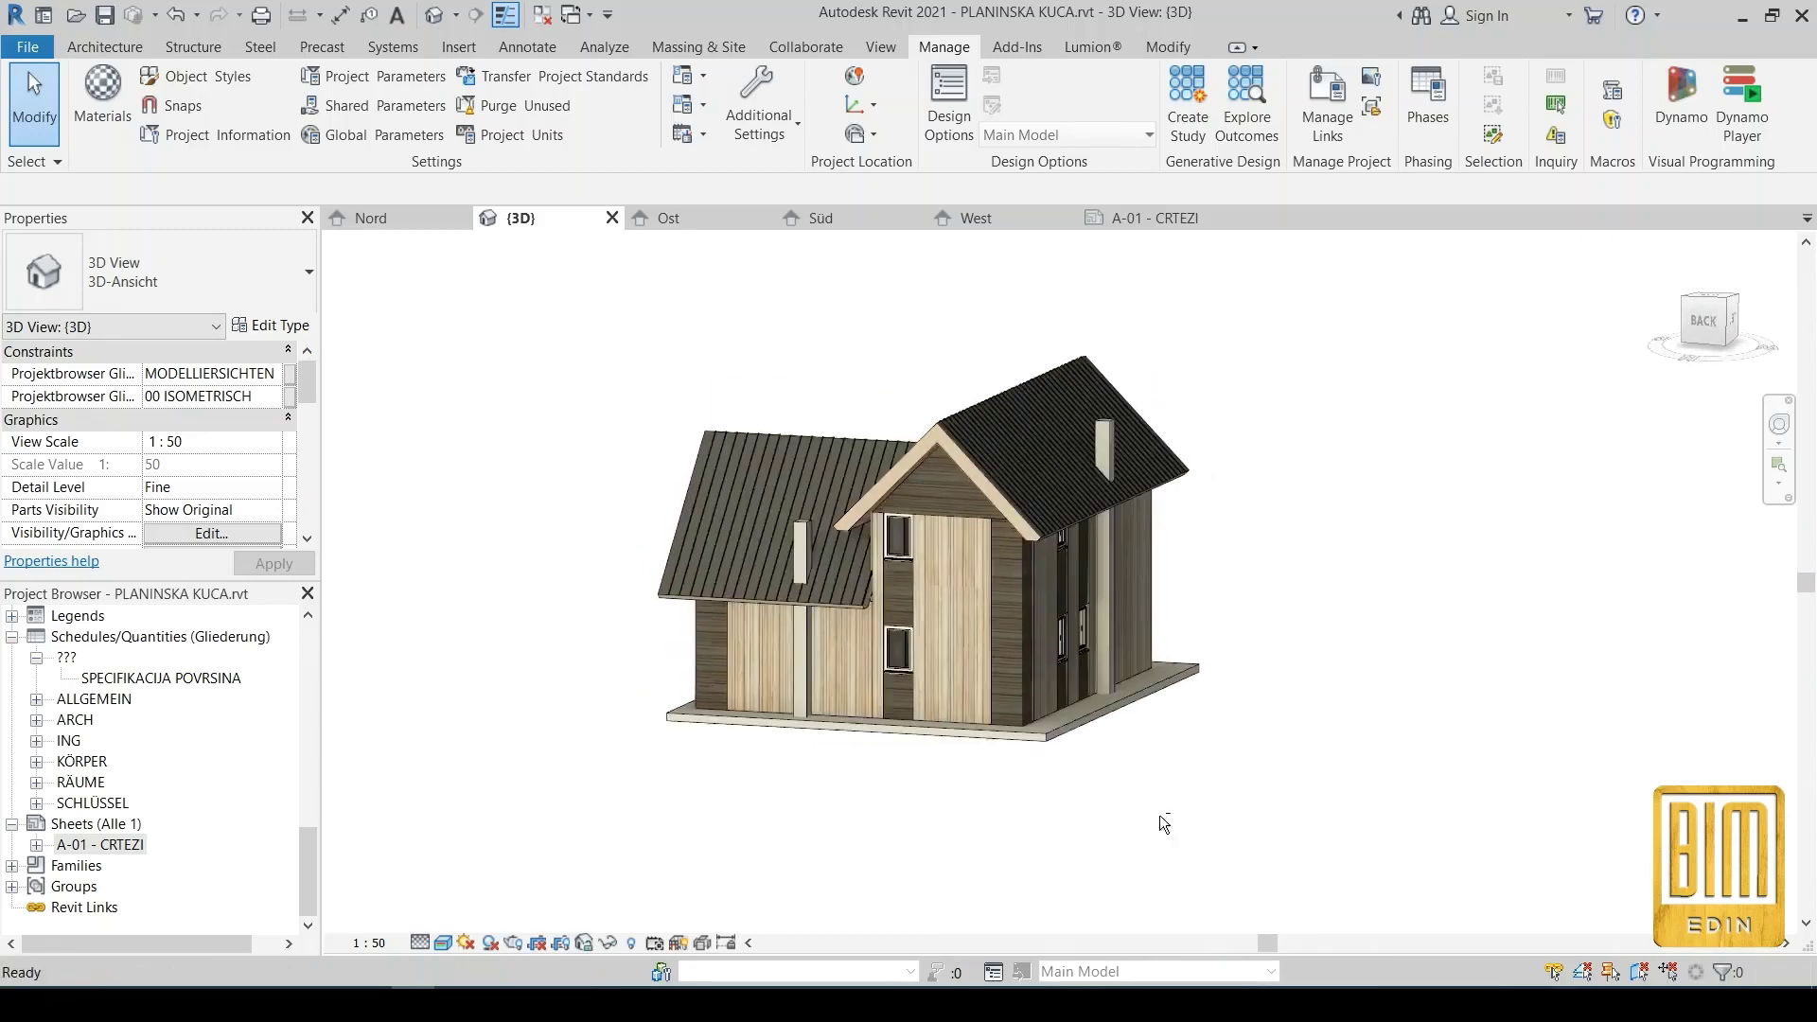
shift+middle_drag(690, 876, 927, 861)
shift+middle_drag(628, 798, 836, 820)
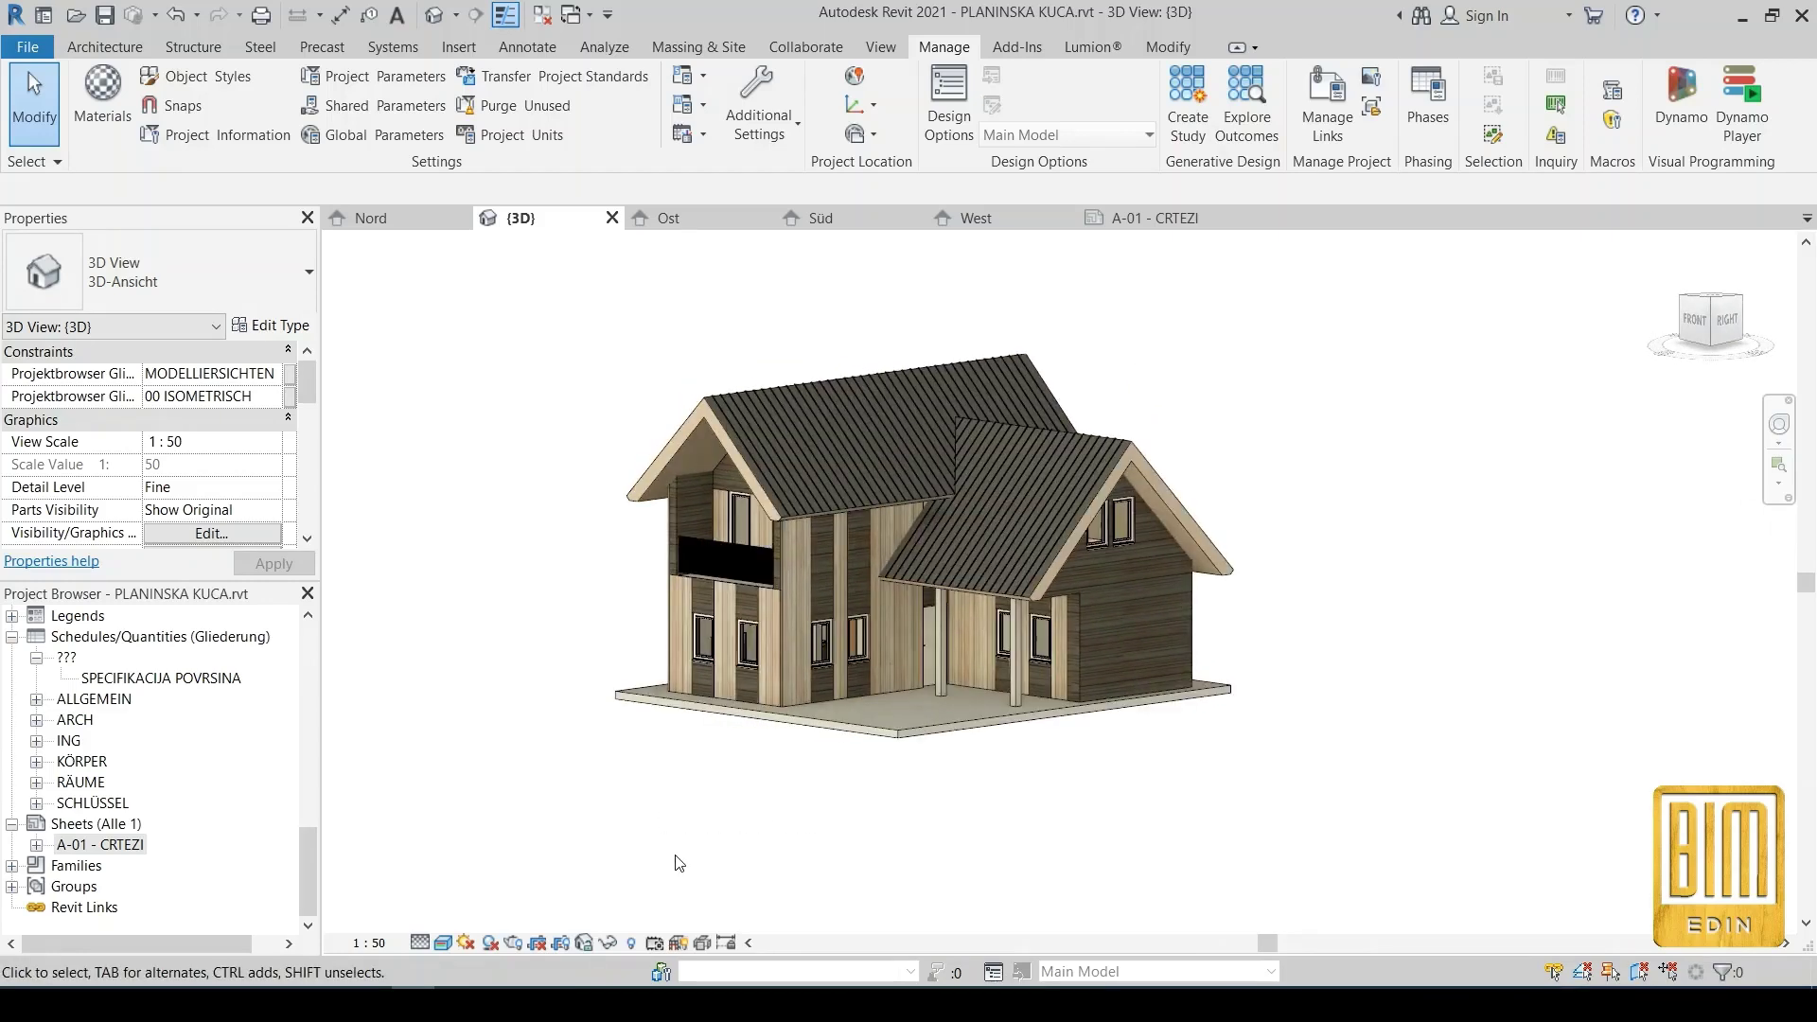
click(1157, 230)
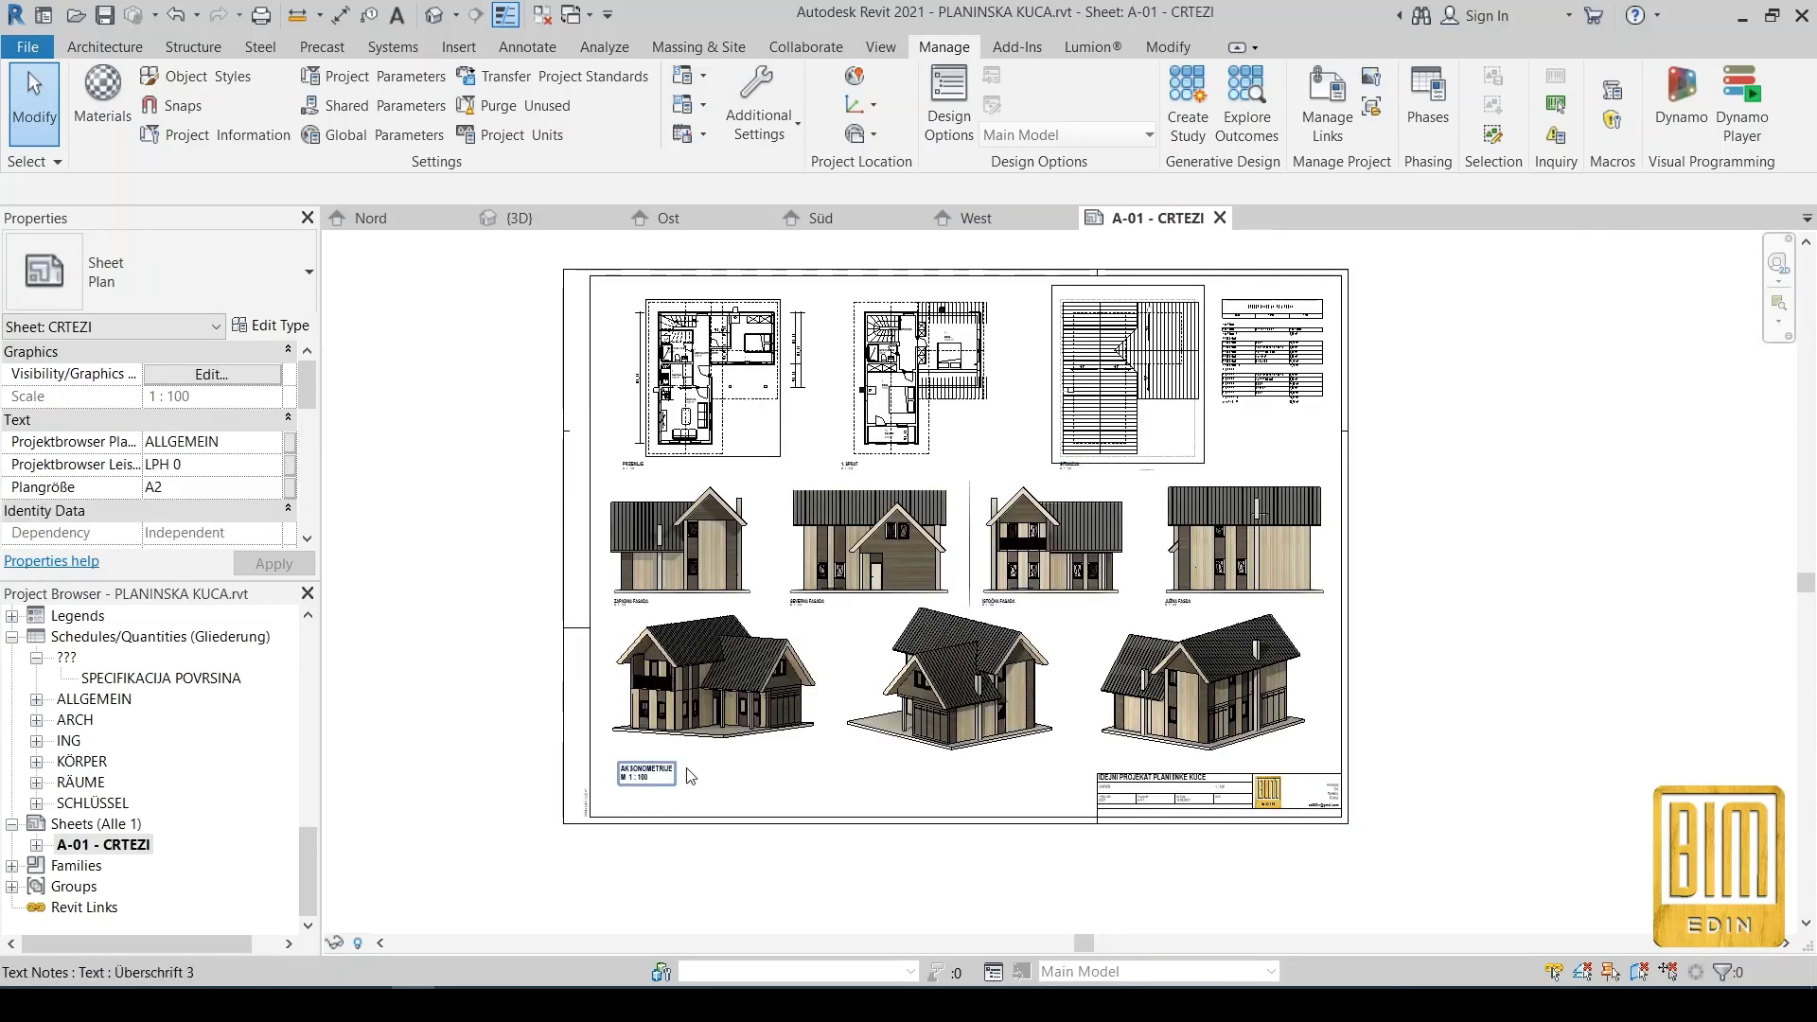
click(102, 94)
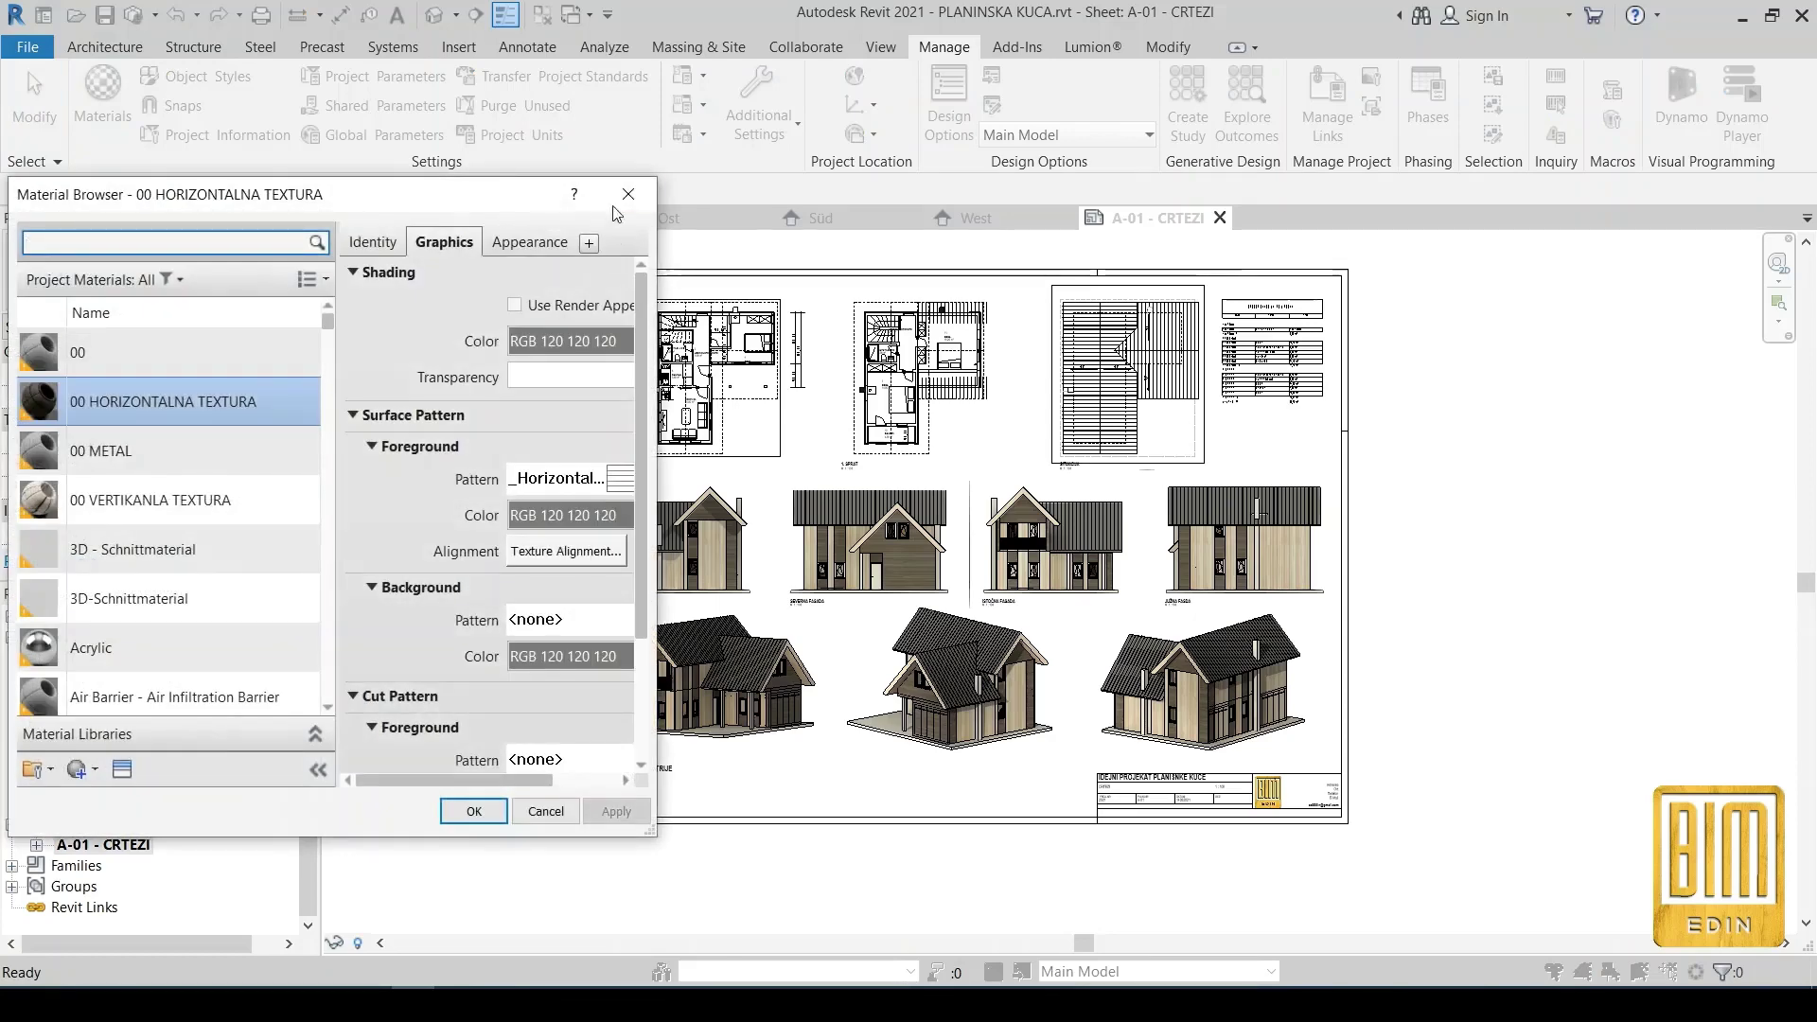
key(Return)
scroll(1084, 568, up, 6)
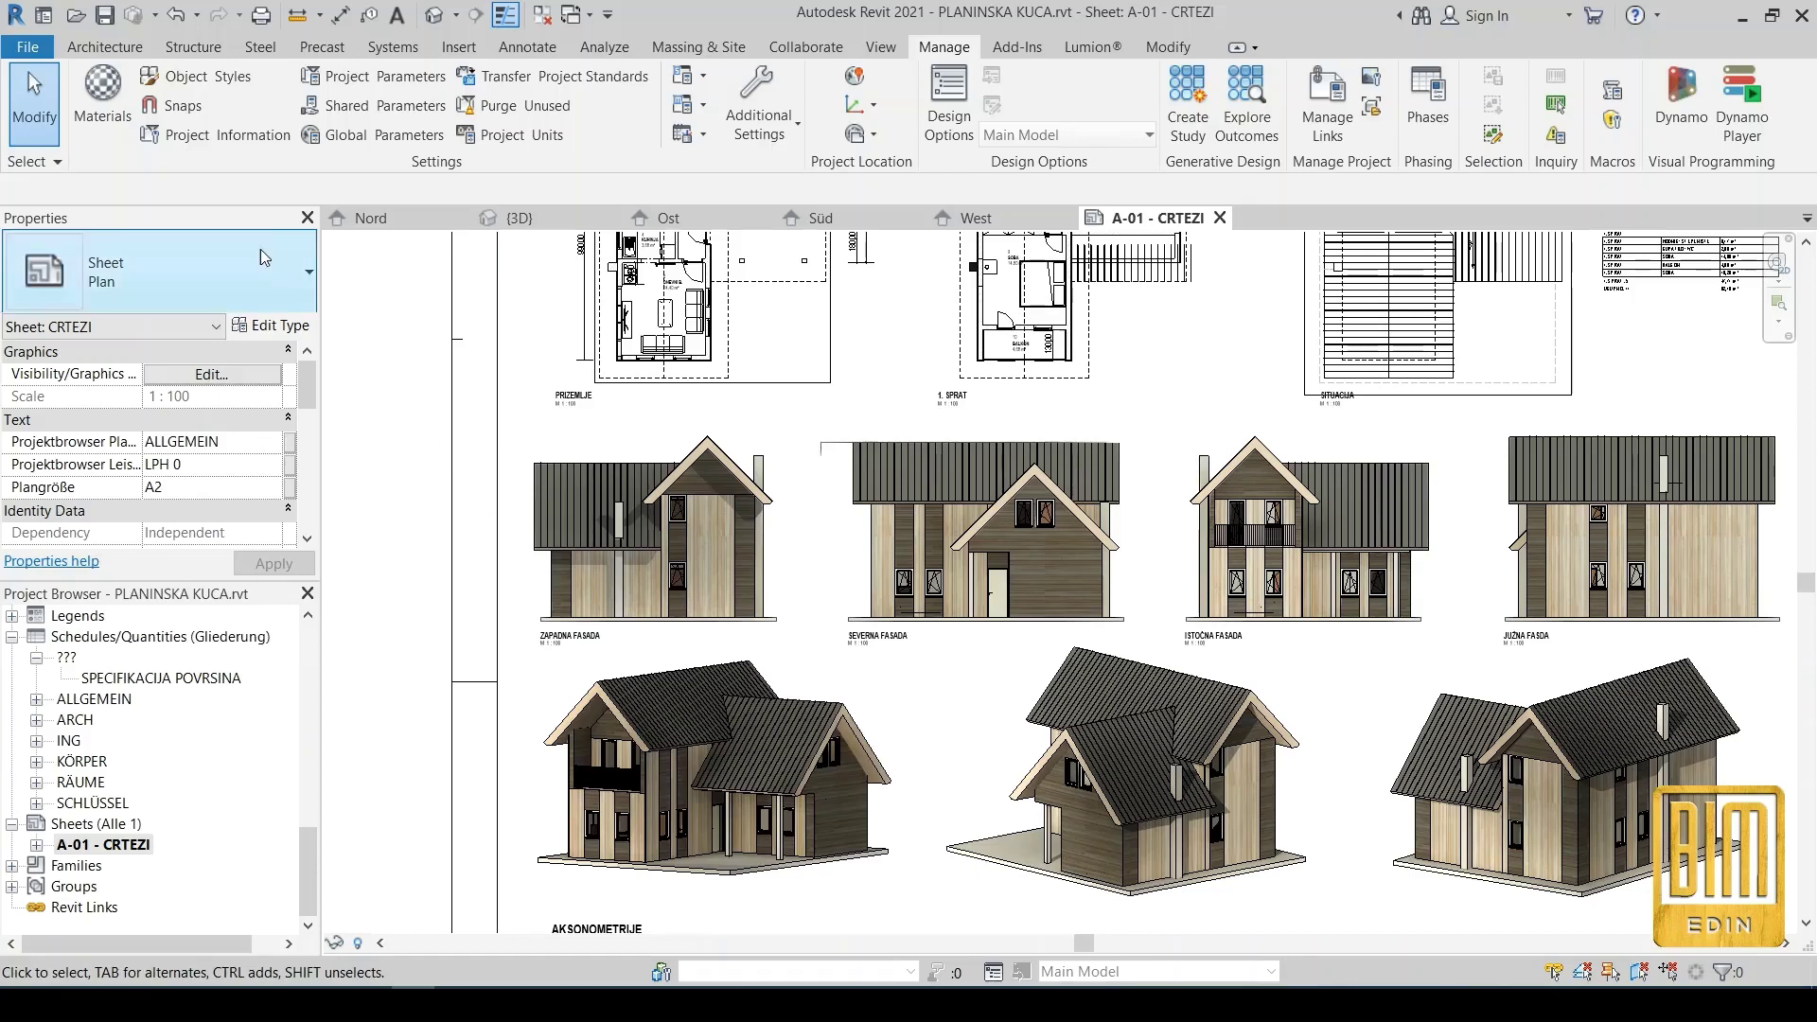
Set the texture image brightness of material 00 HORIZONTALNA TEXTURA back to 100 and apply it
click(102, 99)
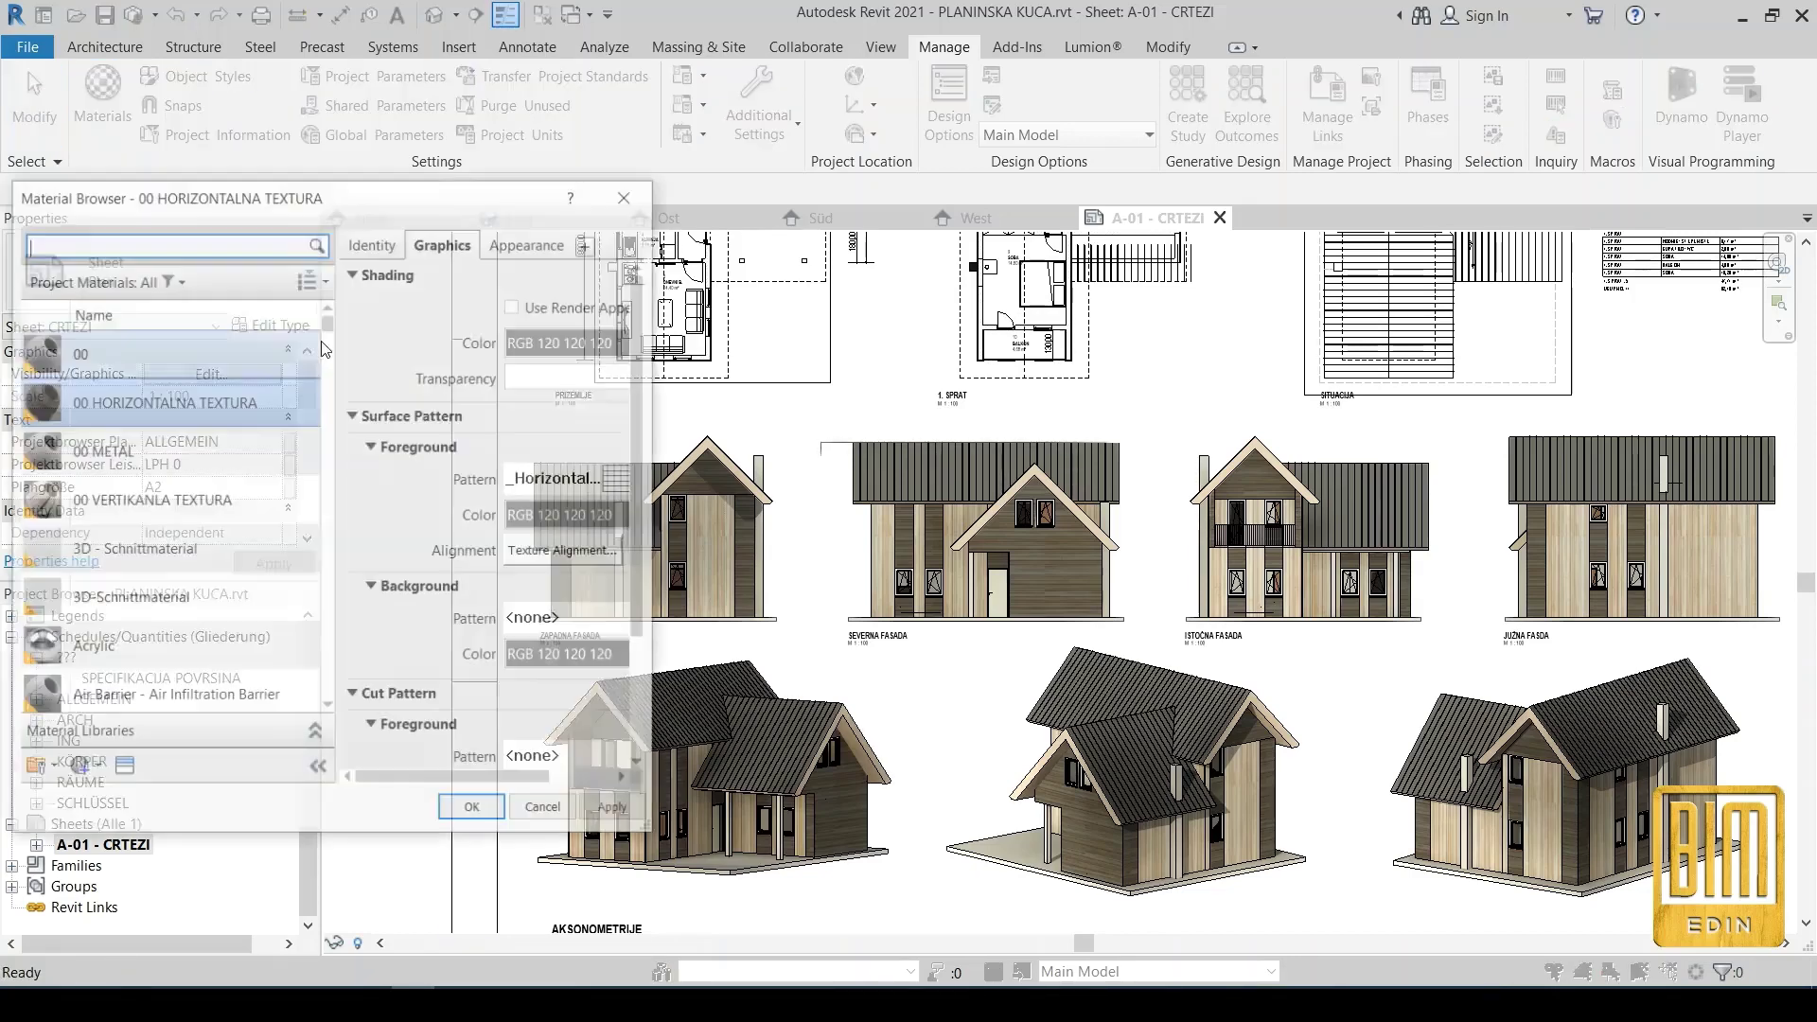
drag(372, 216, 374, 31)
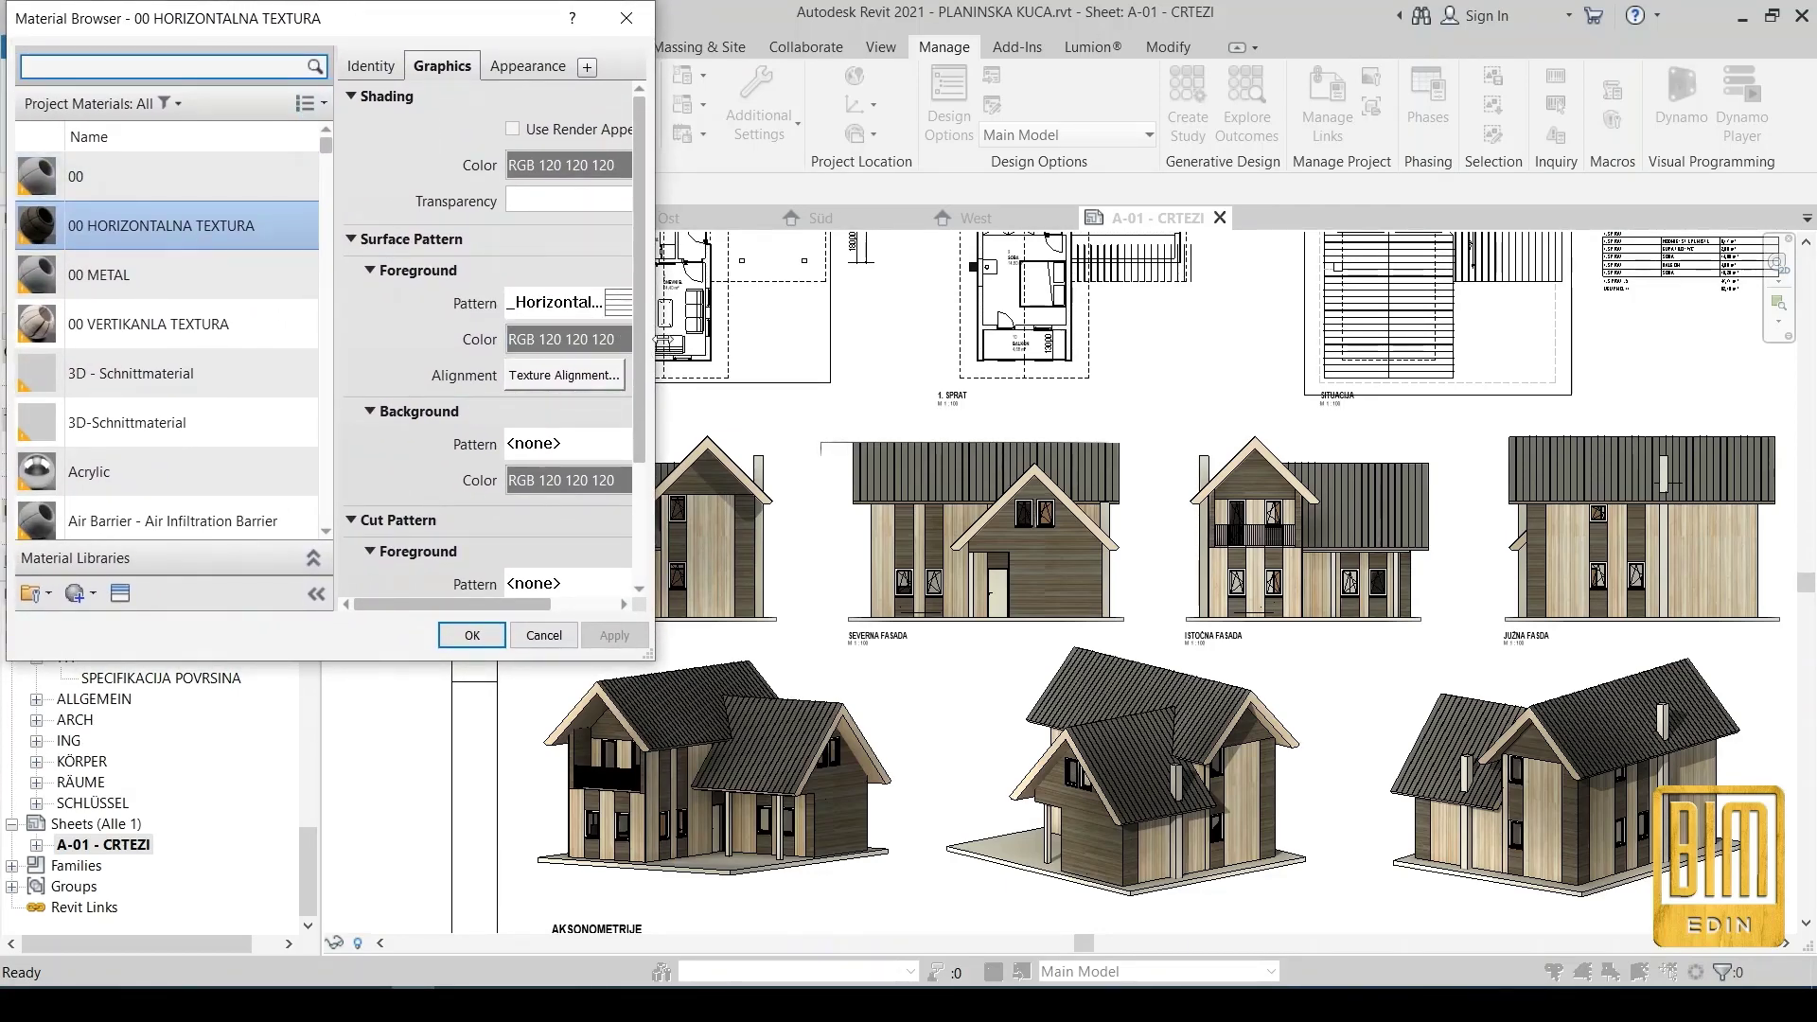
drag(654, 333, 727, 318)
click(559, 66)
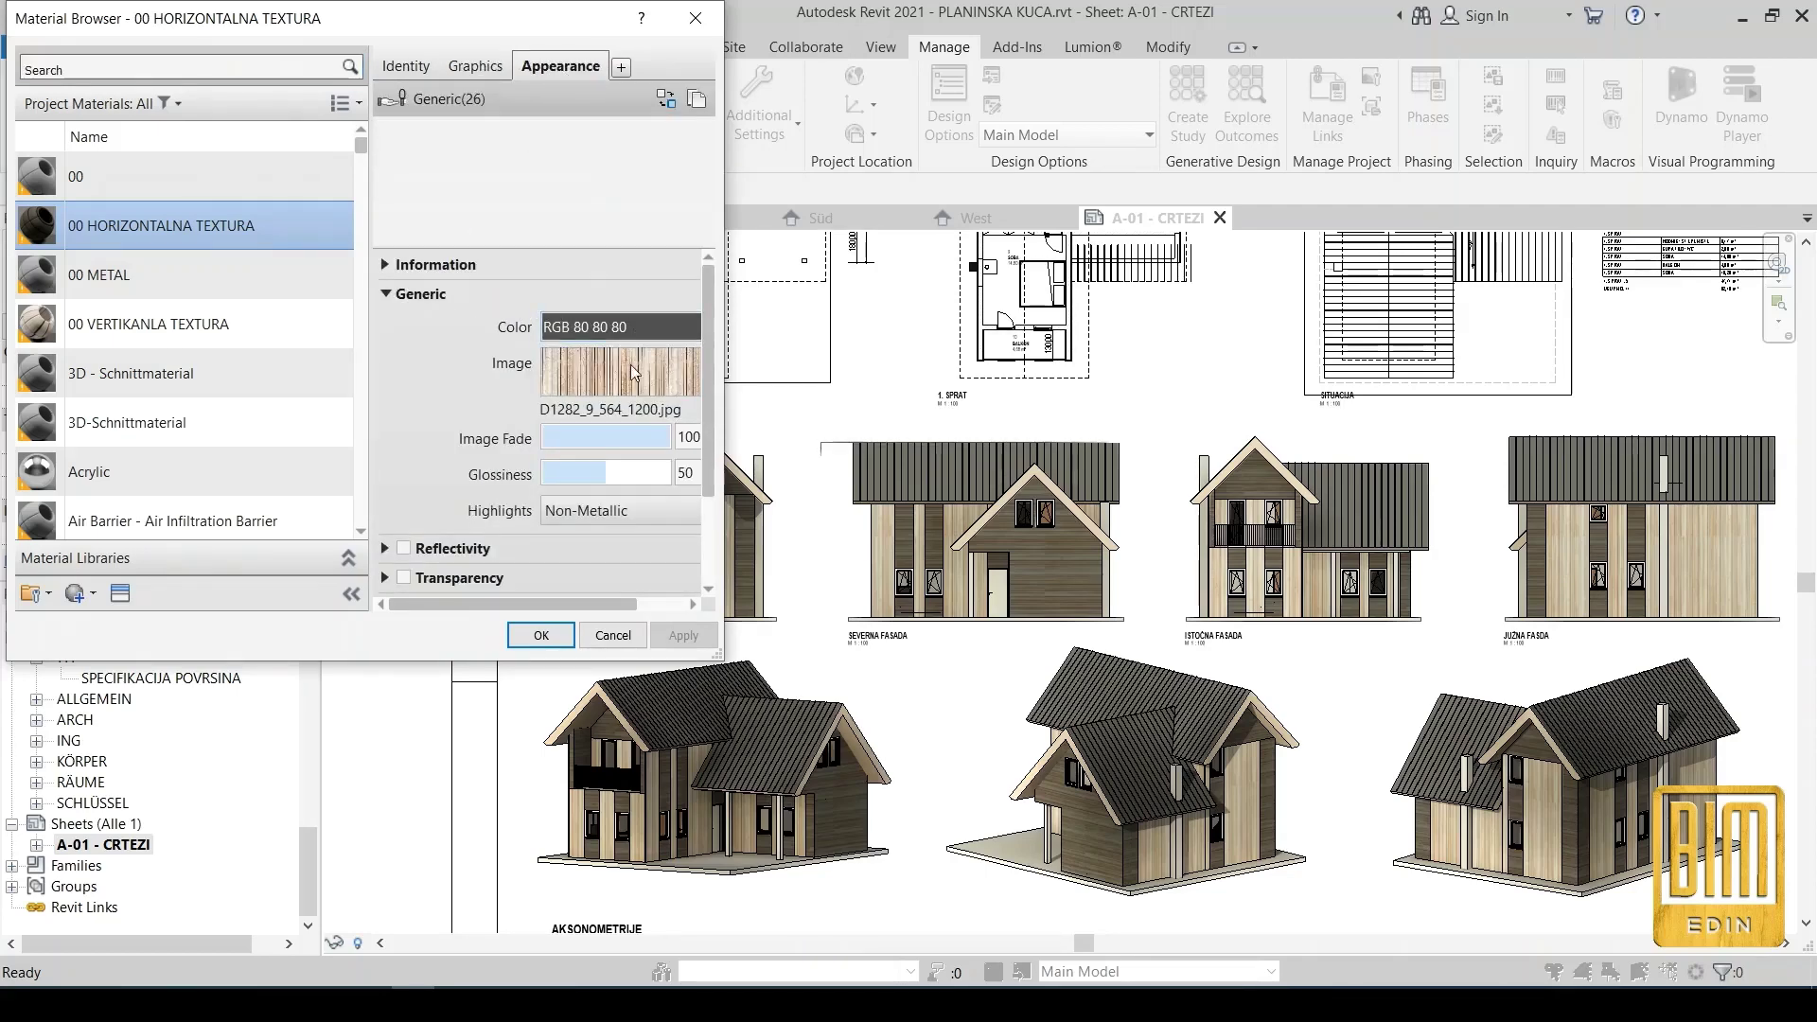
click(633, 379)
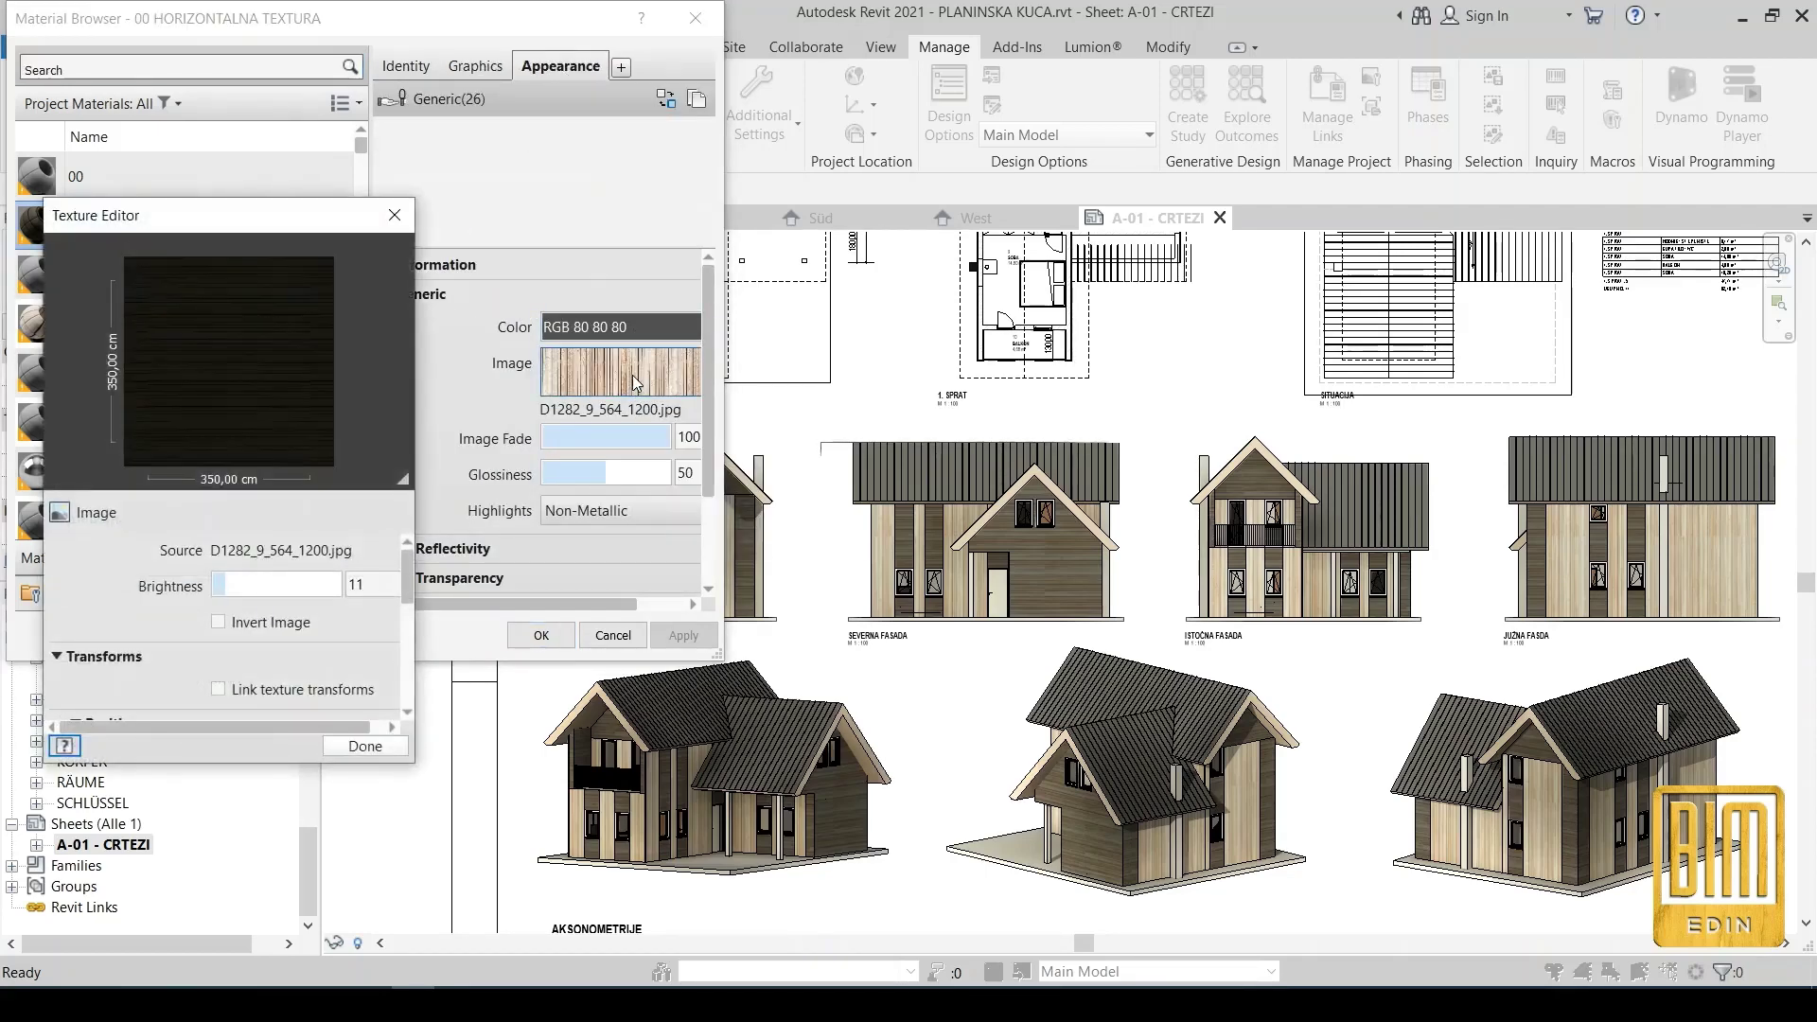
drag(262, 591, 343, 587)
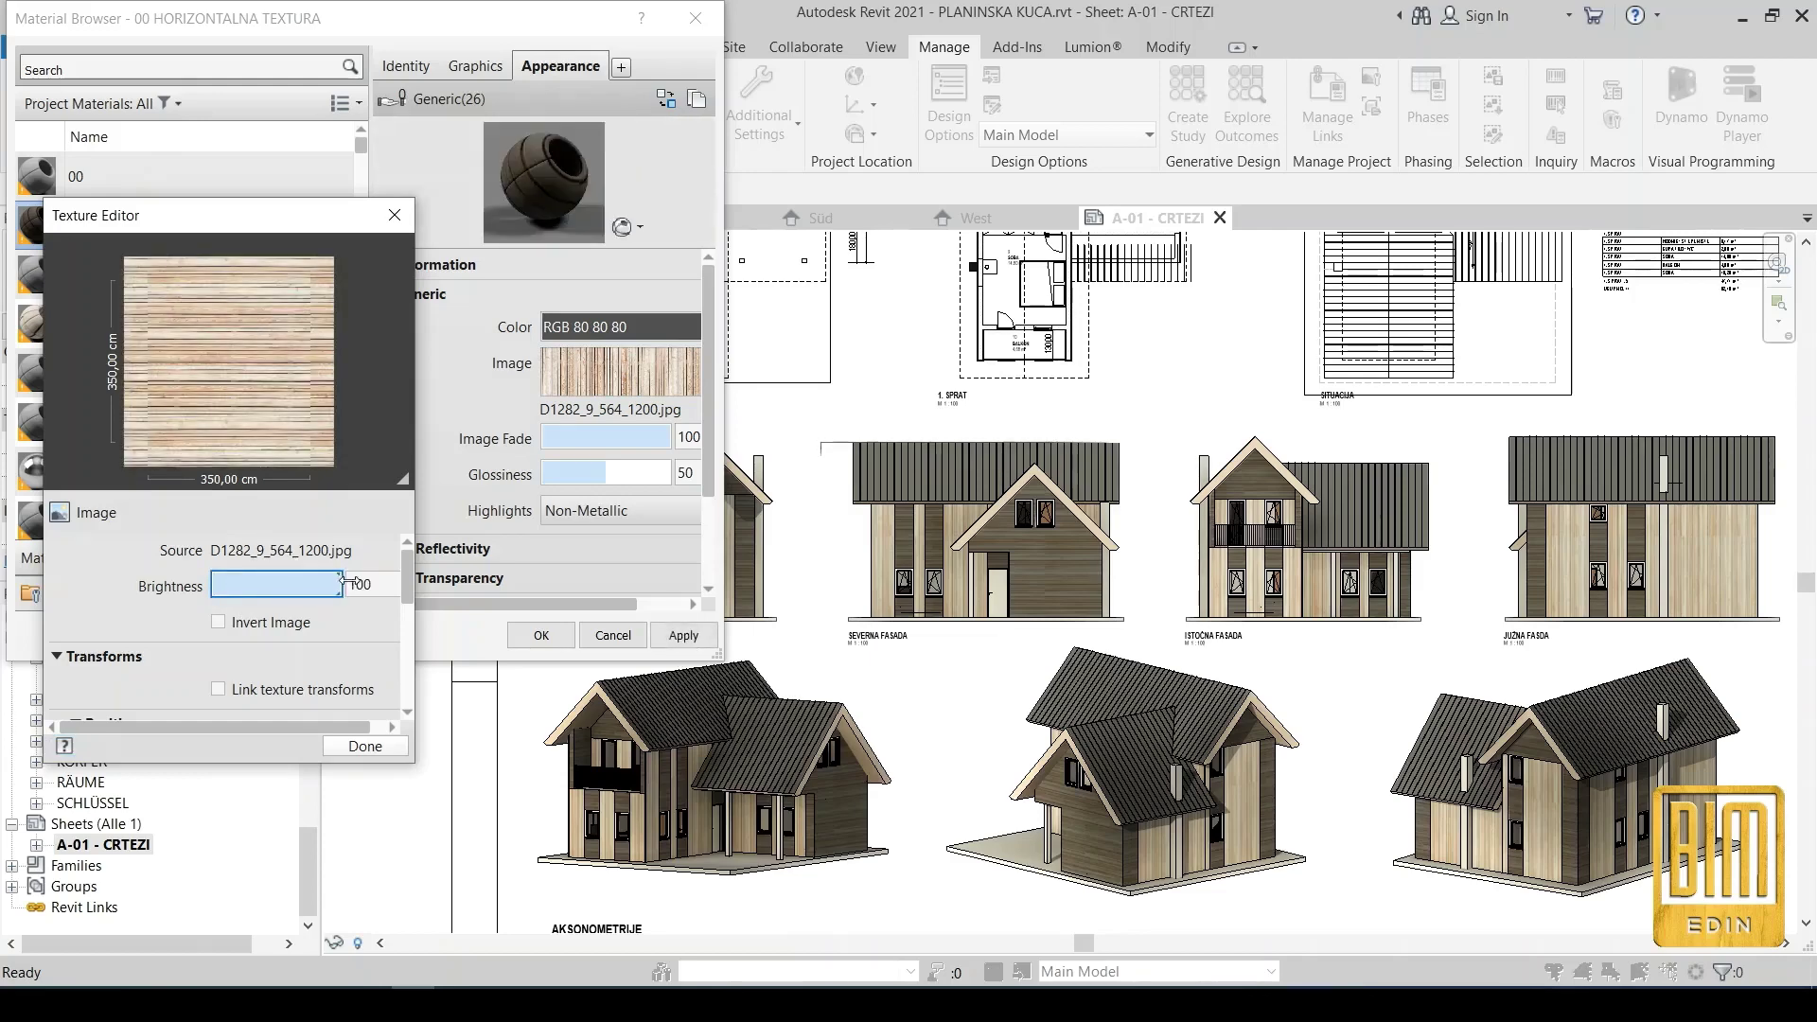
click(683, 635)
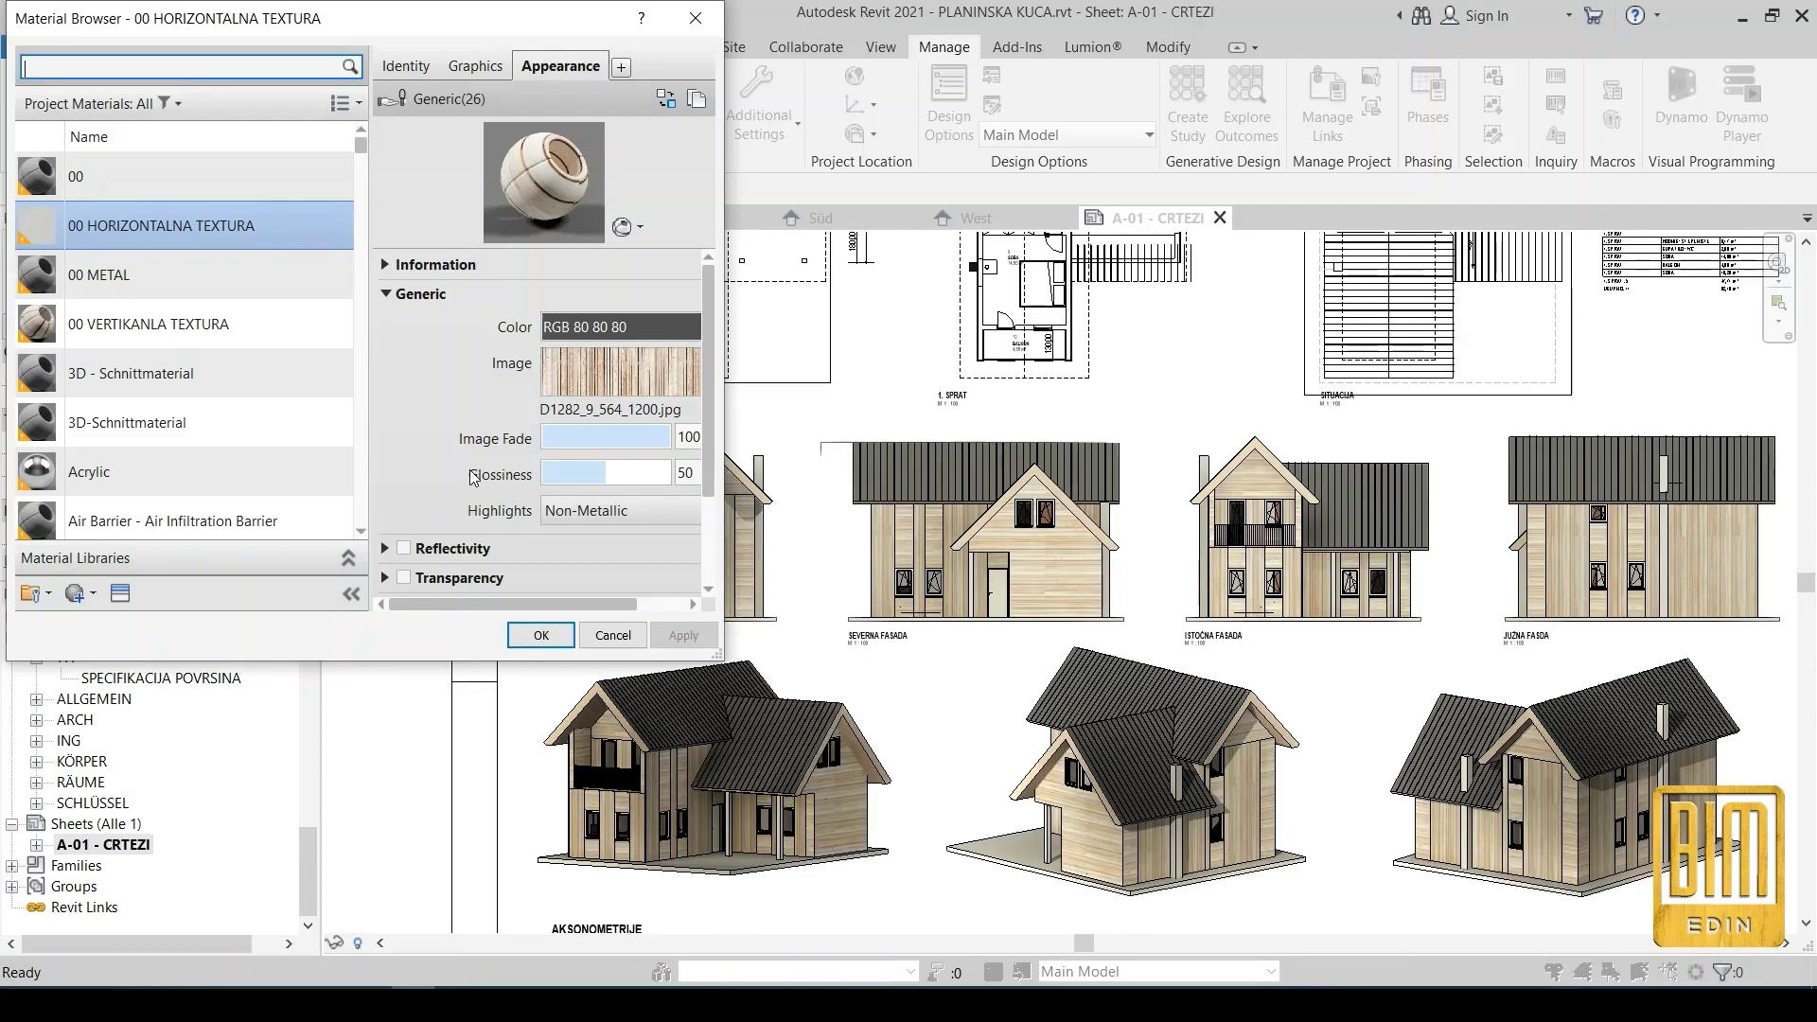
Lower the texture image brightness of material 00 VERTIKANLA TEXTURA to 21 and apply it
click(185, 341)
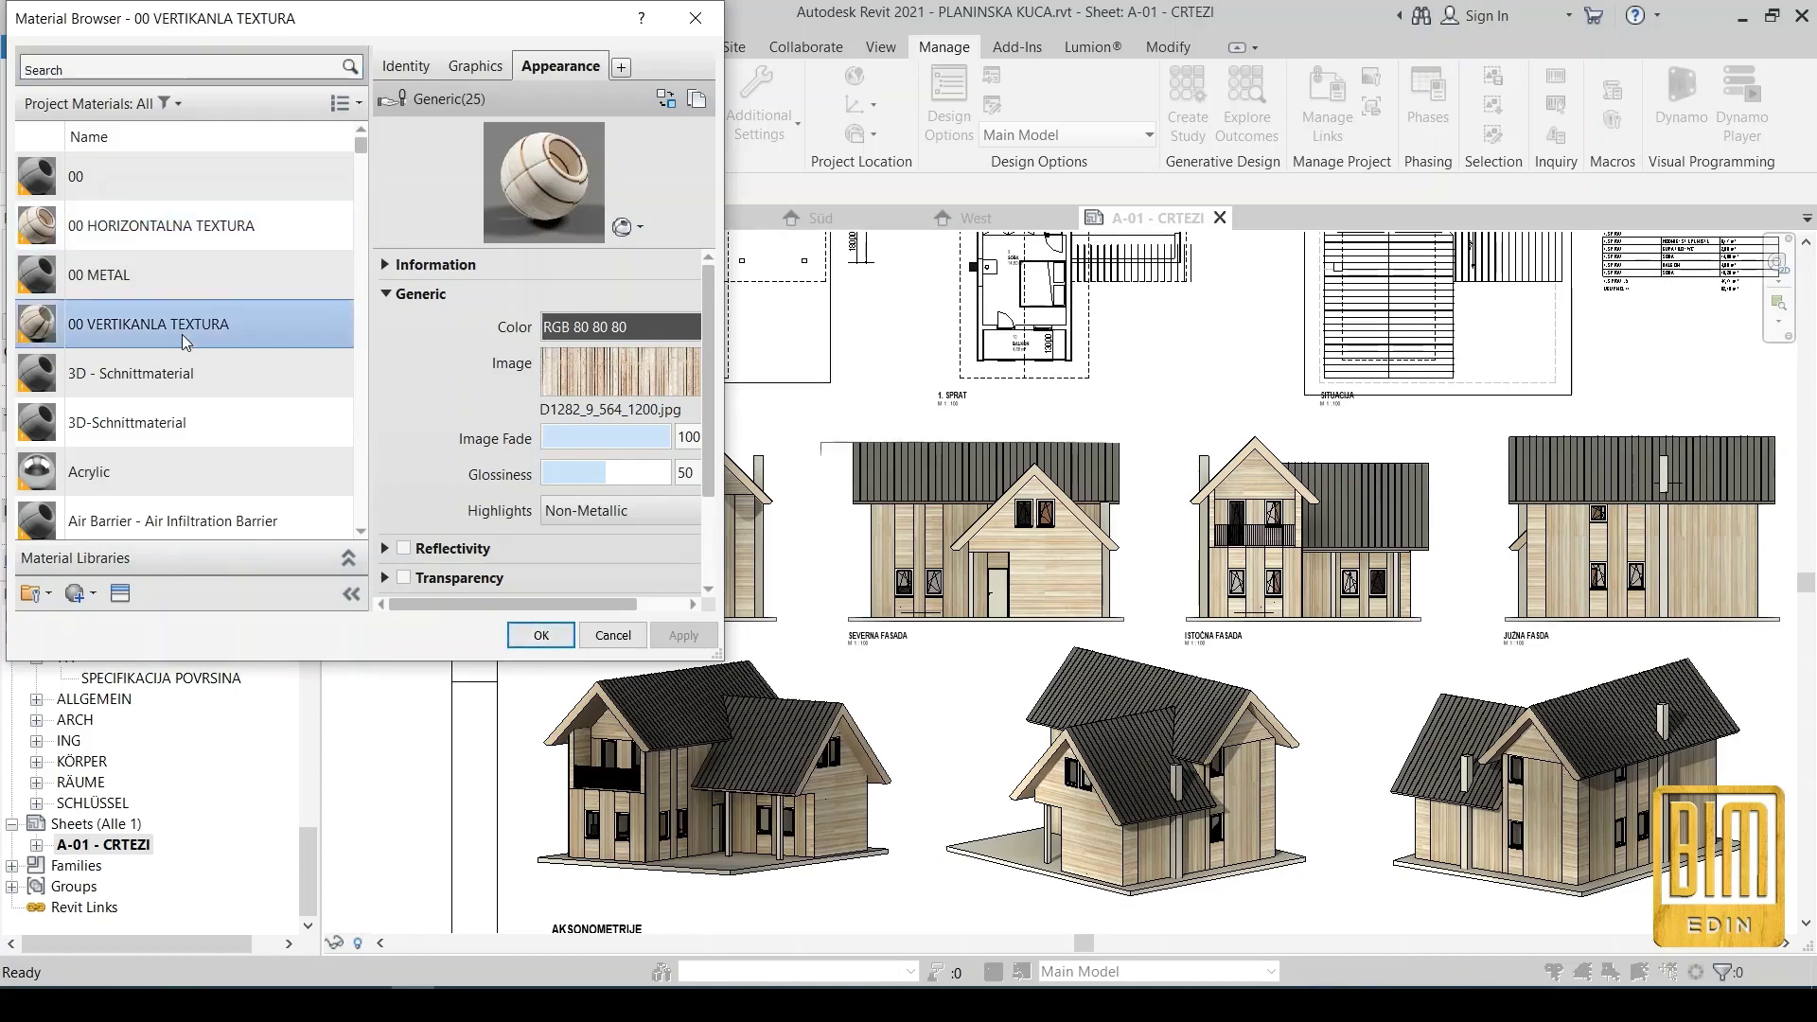
click(597, 373)
drag(314, 584, 240, 587)
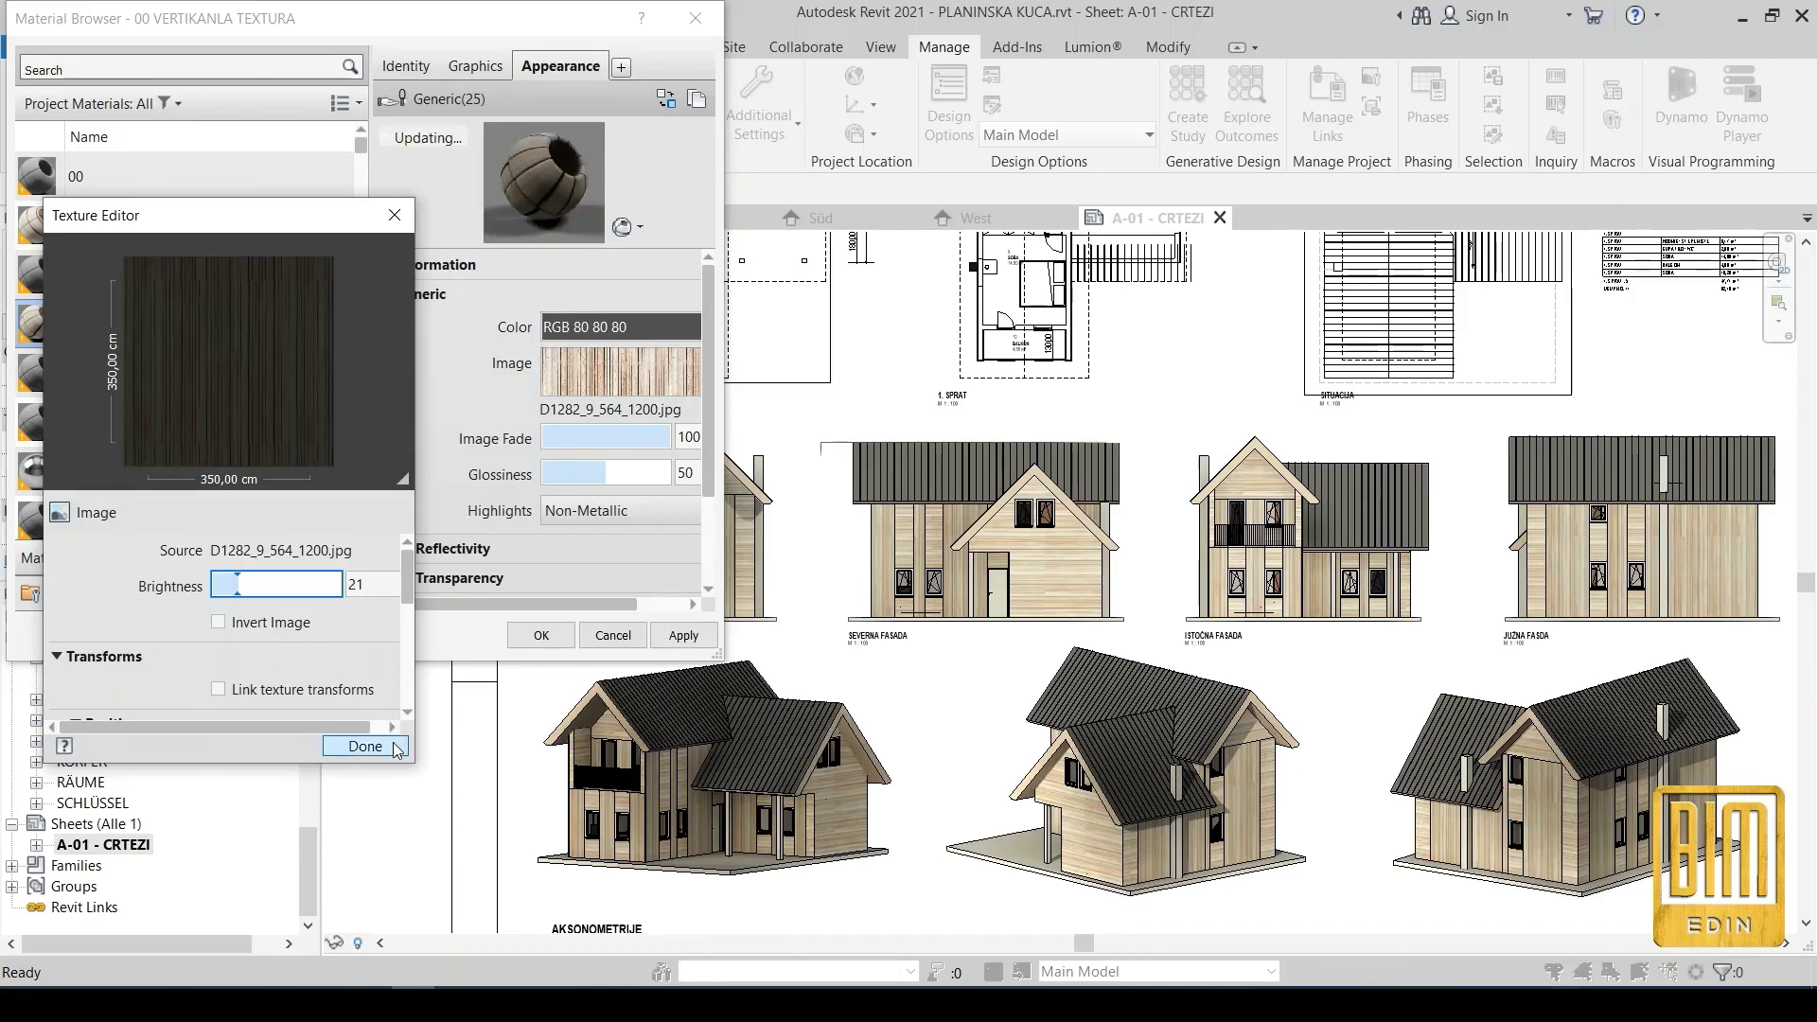
click(366, 746)
click(670, 641)
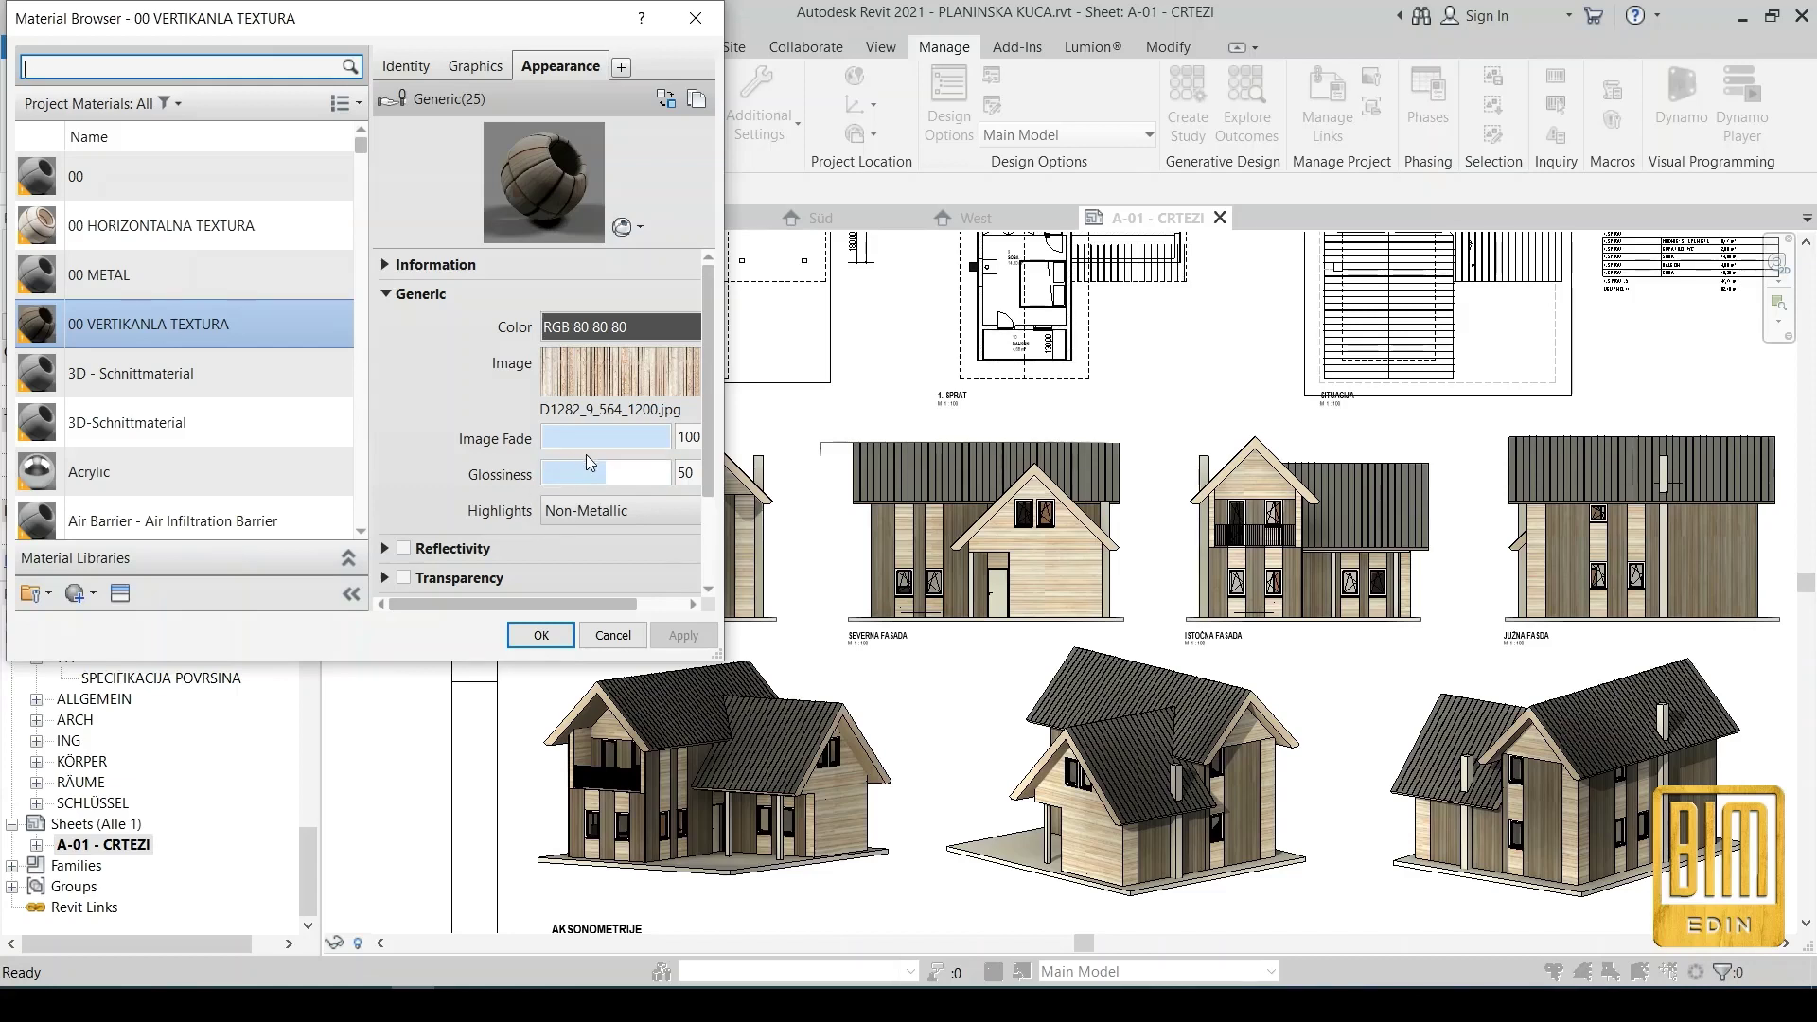
Set the glossiness of 00 VERTIKANLA TEXTURA to 73
drag(605, 474, 571, 476)
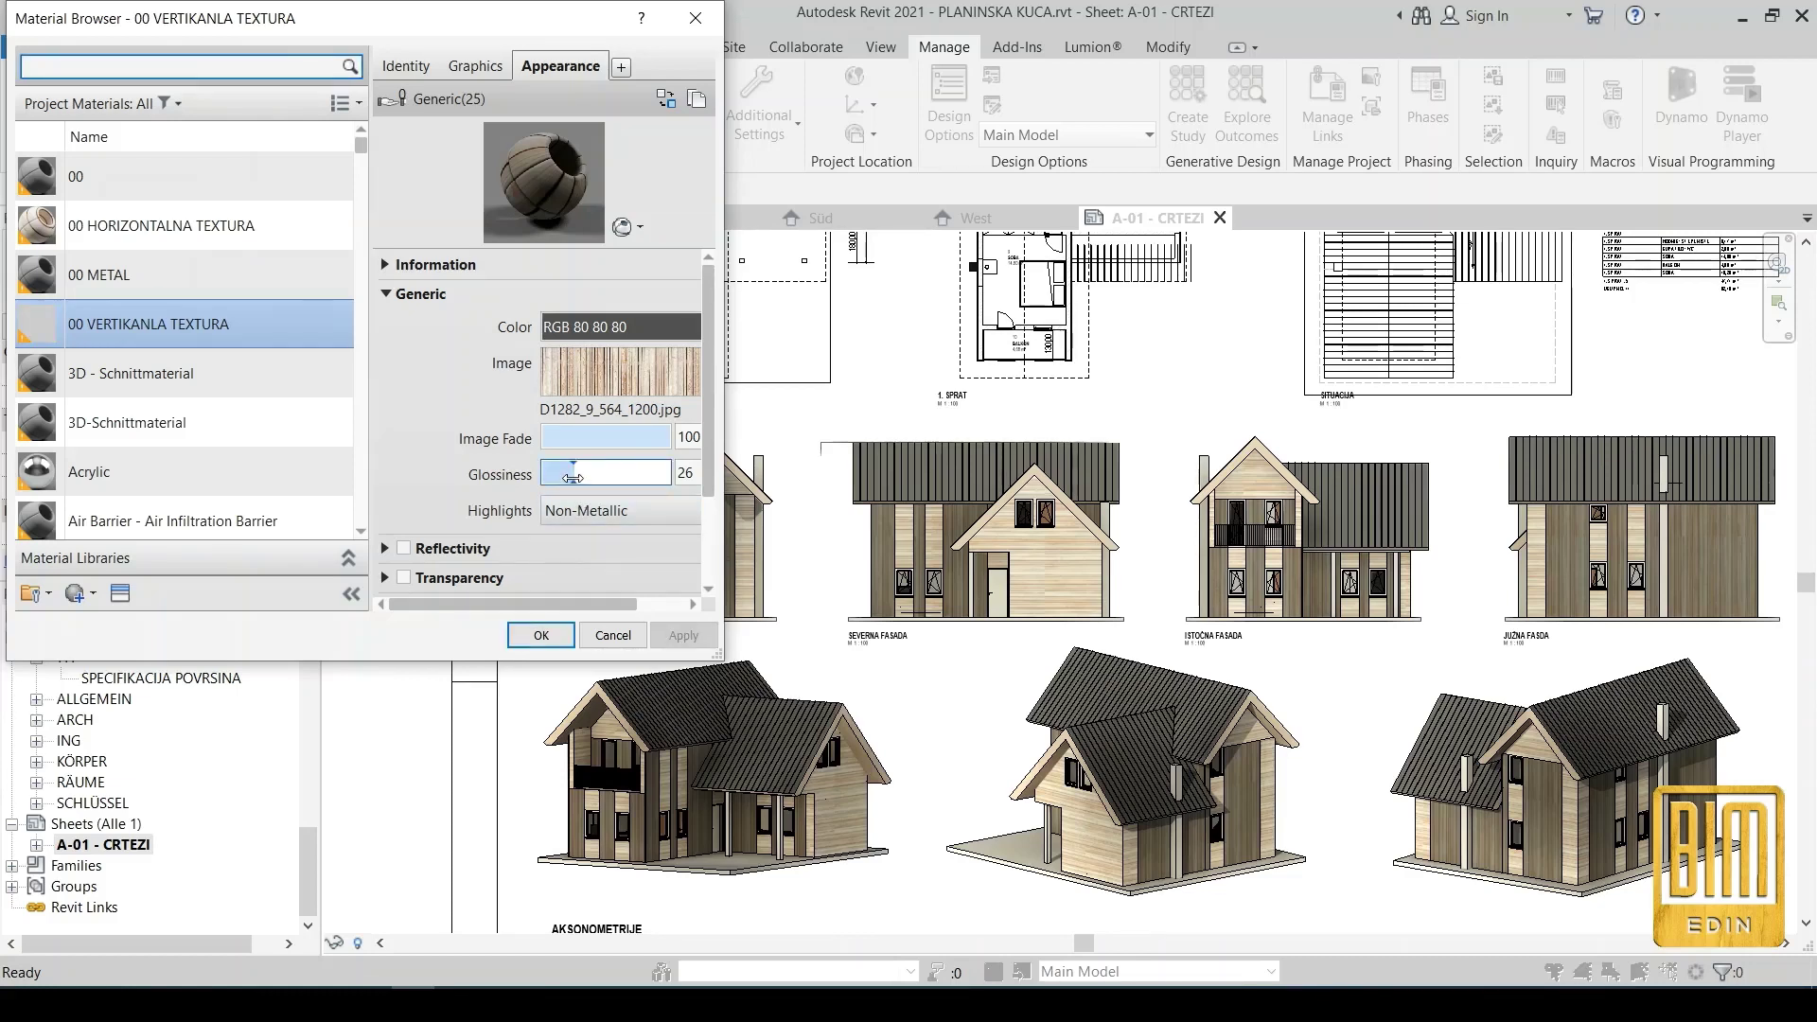
drag(579, 476, 624, 480)
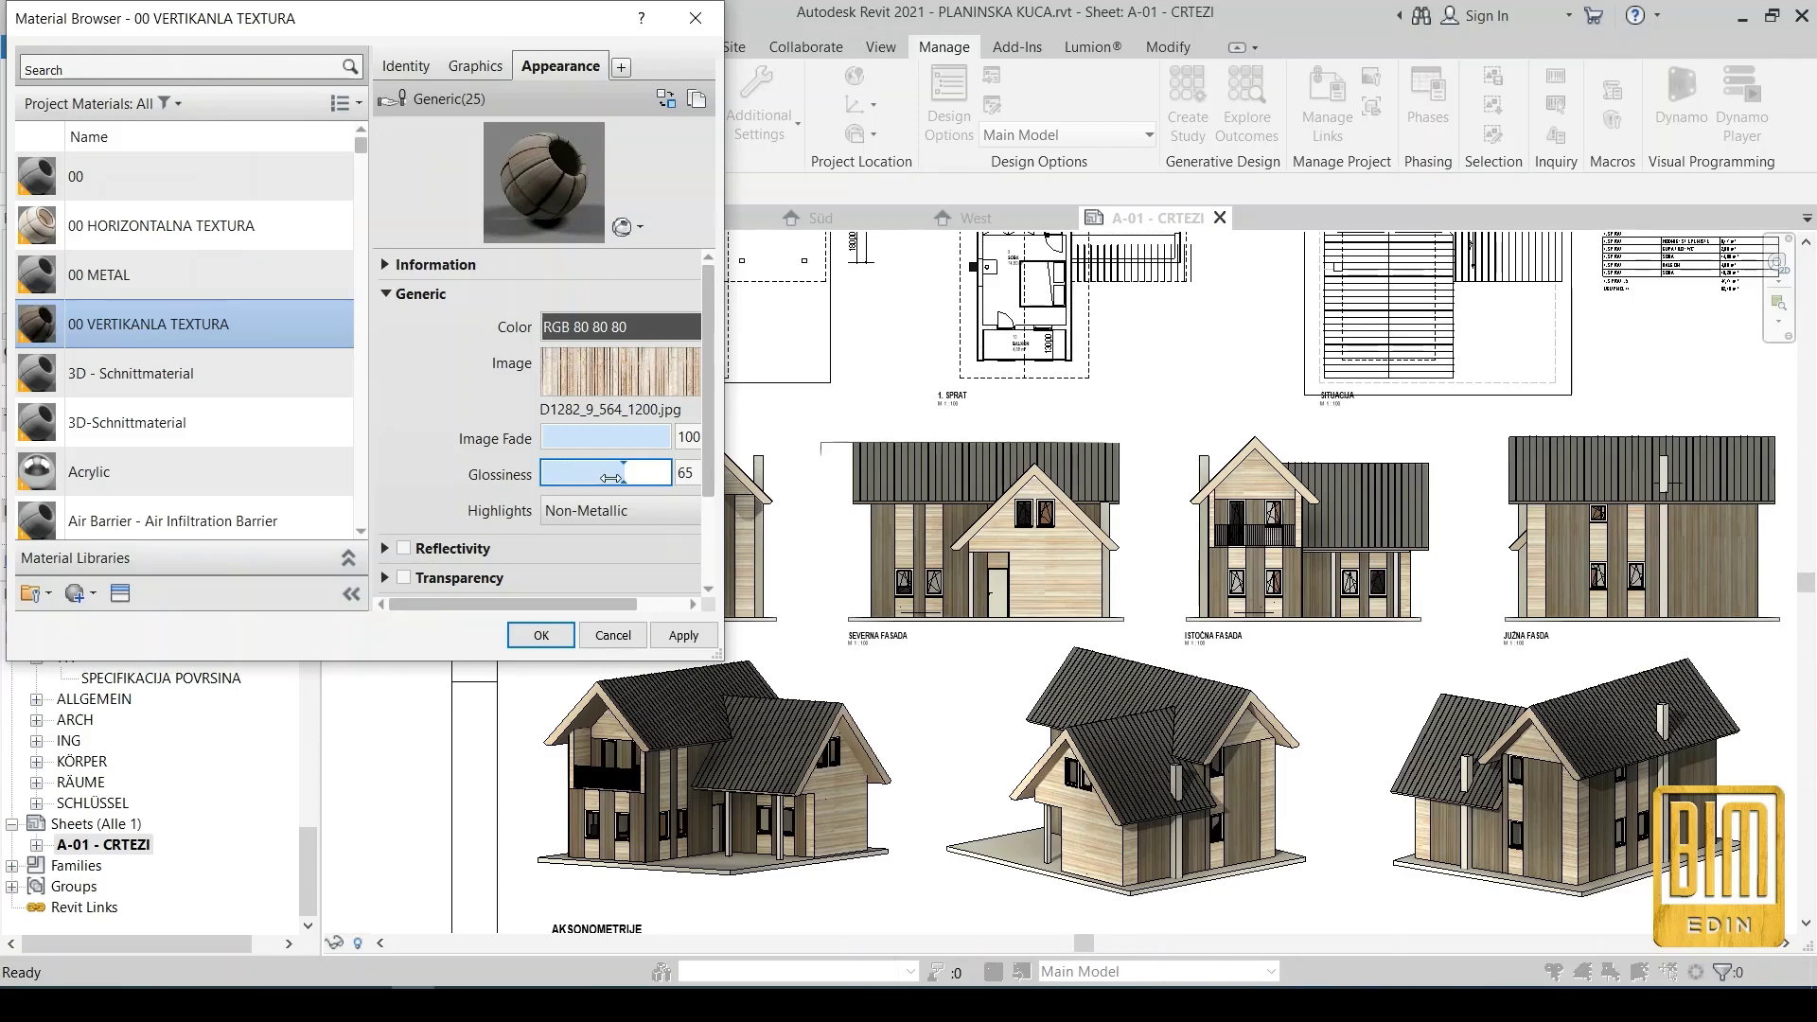
drag(625, 475, 635, 476)
Reduce the texture image brightness of 00 VERTIKANLA TEXTURA to 0 and apply the material changes
click(598, 392)
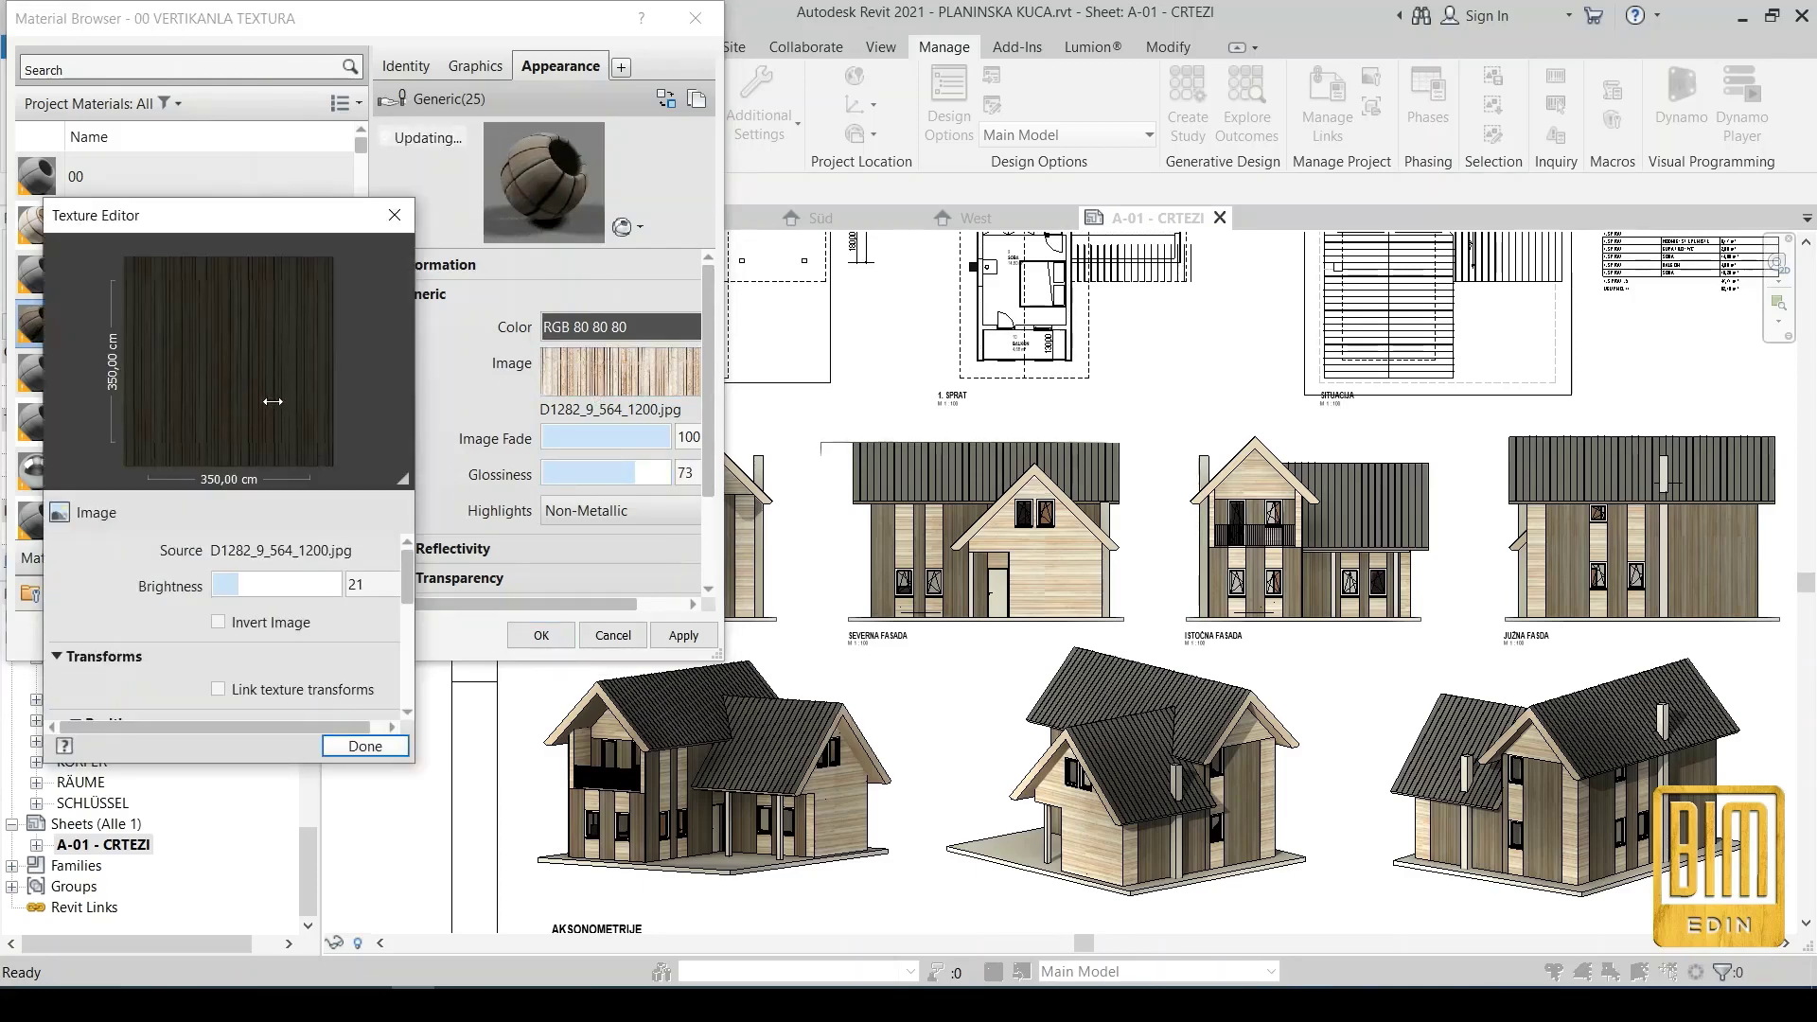
drag(303, 585, 227, 588)
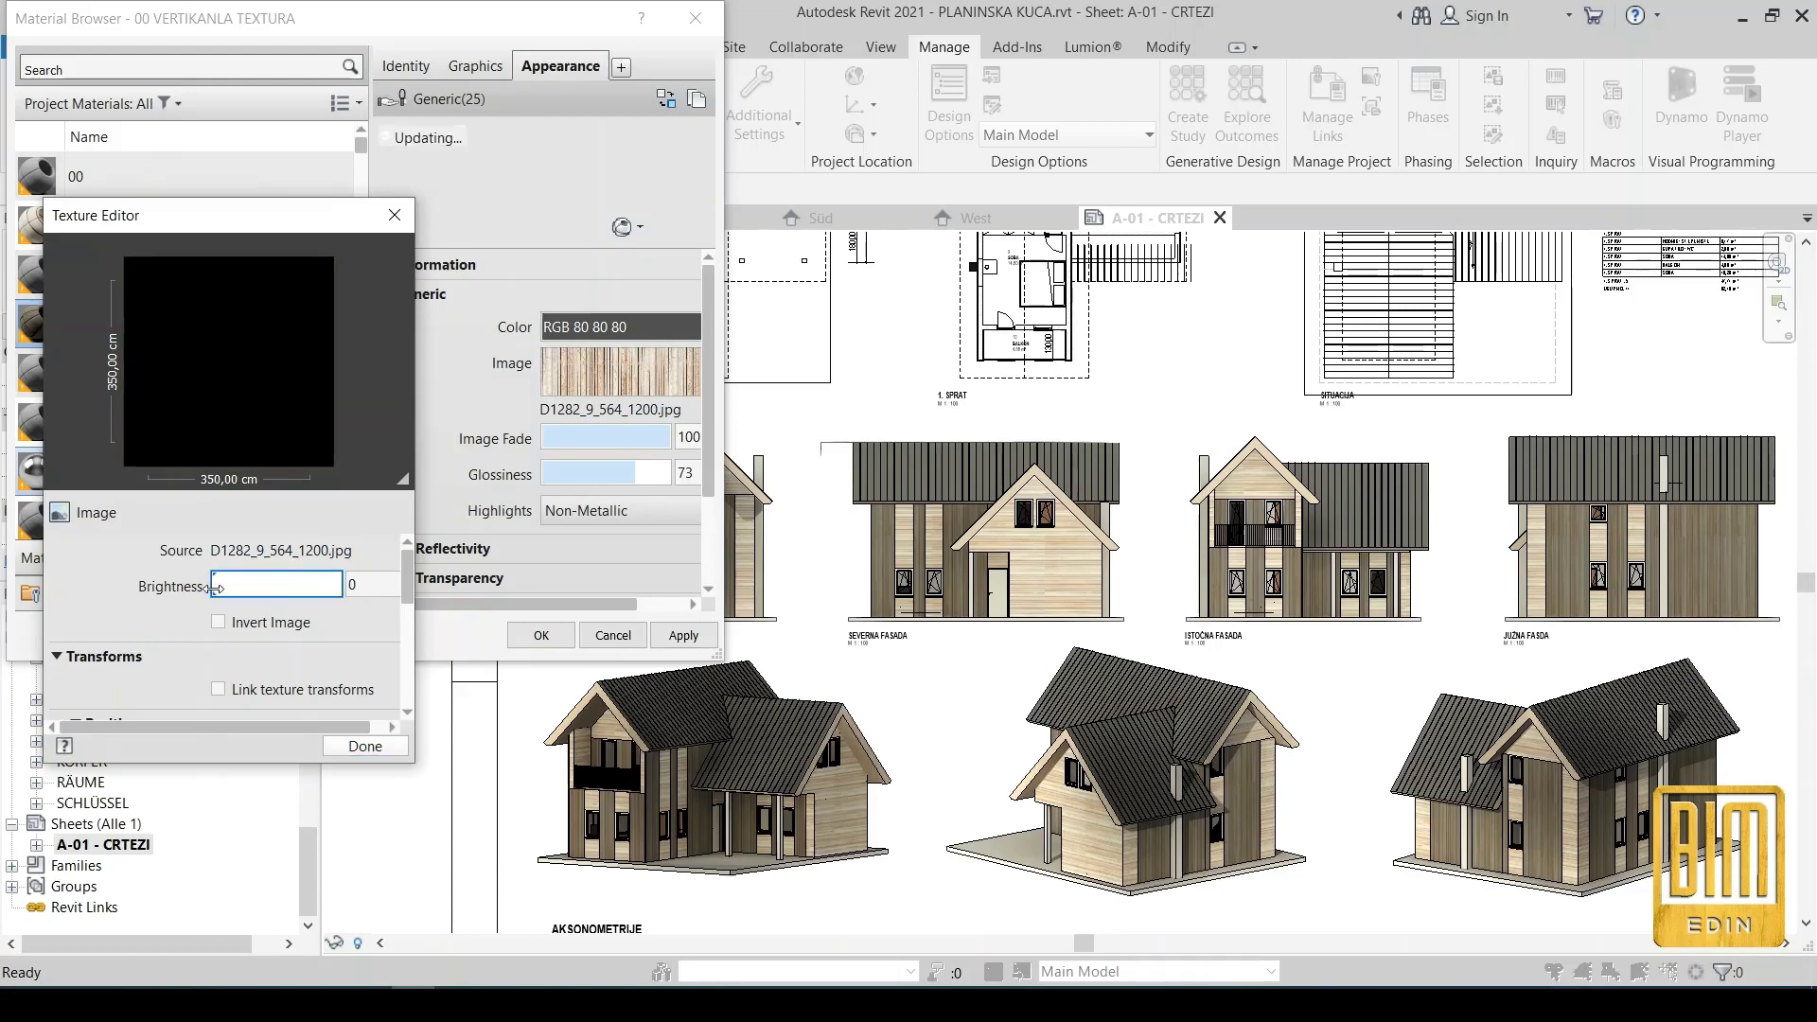
click(366, 746)
click(685, 639)
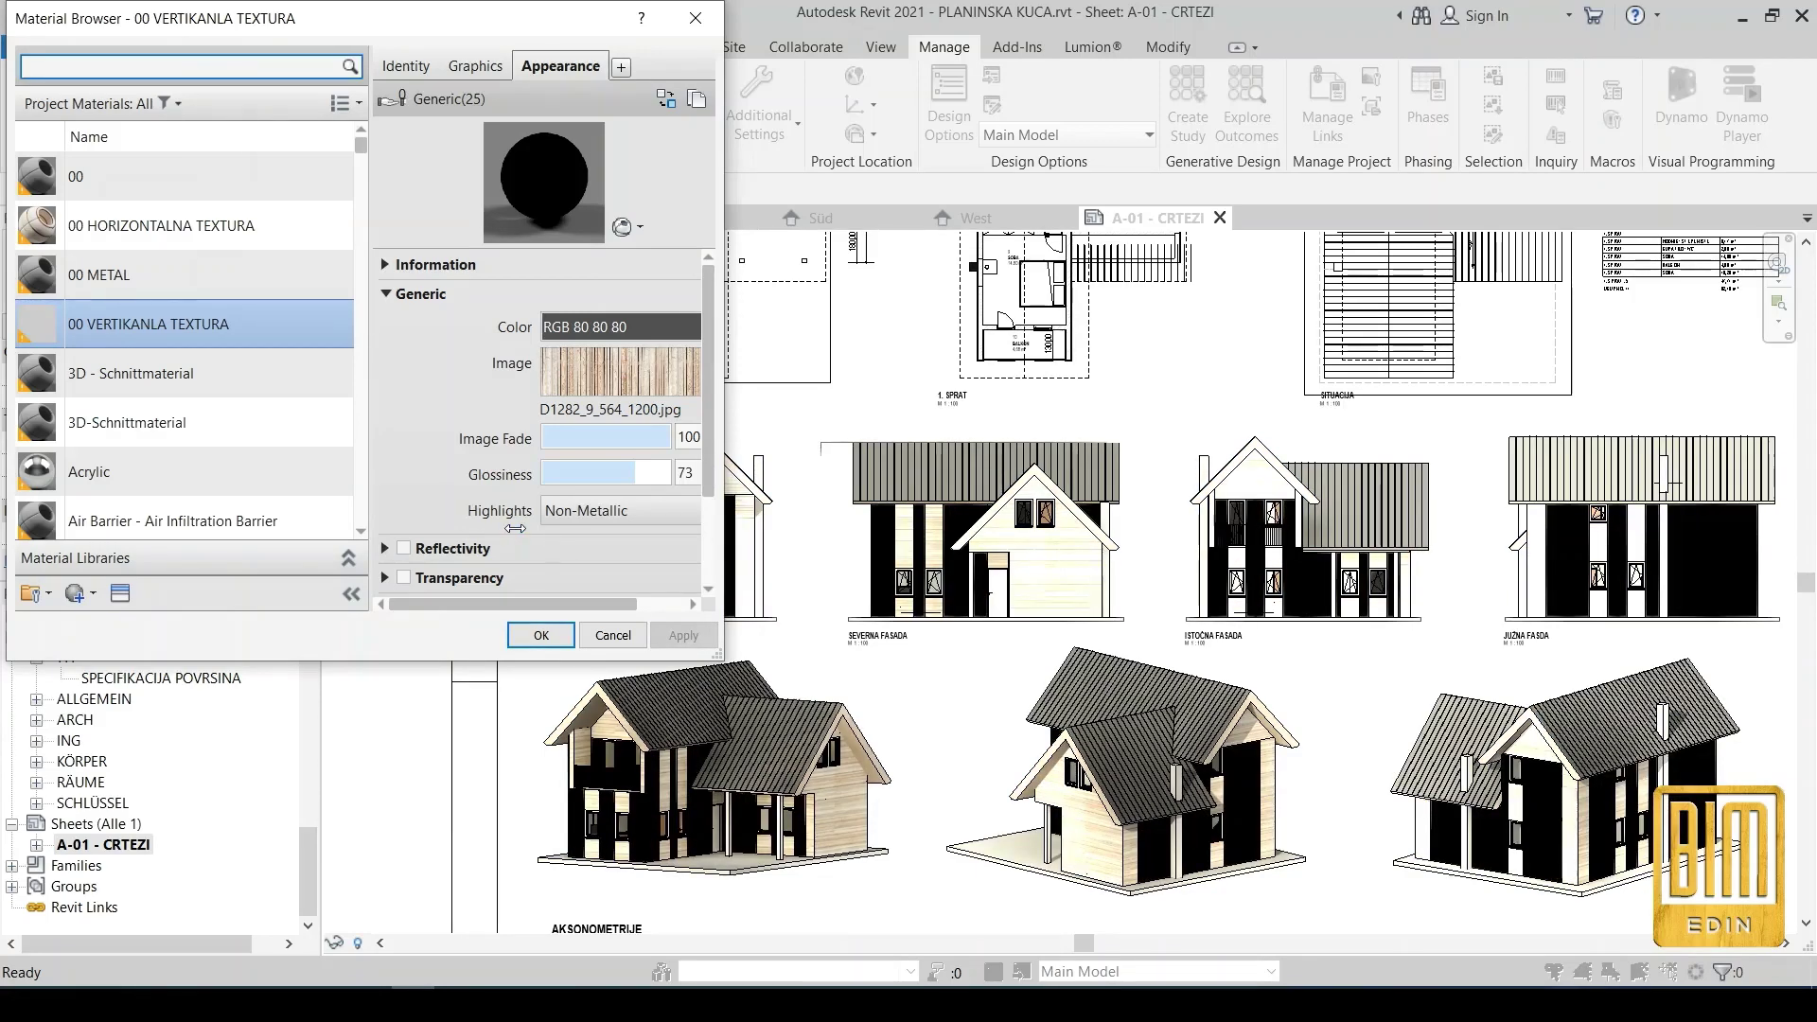
Raise the texture image brightness of 00 VERTIKANLA TEXTURA back to a light wood tone and apply it
click(585, 388)
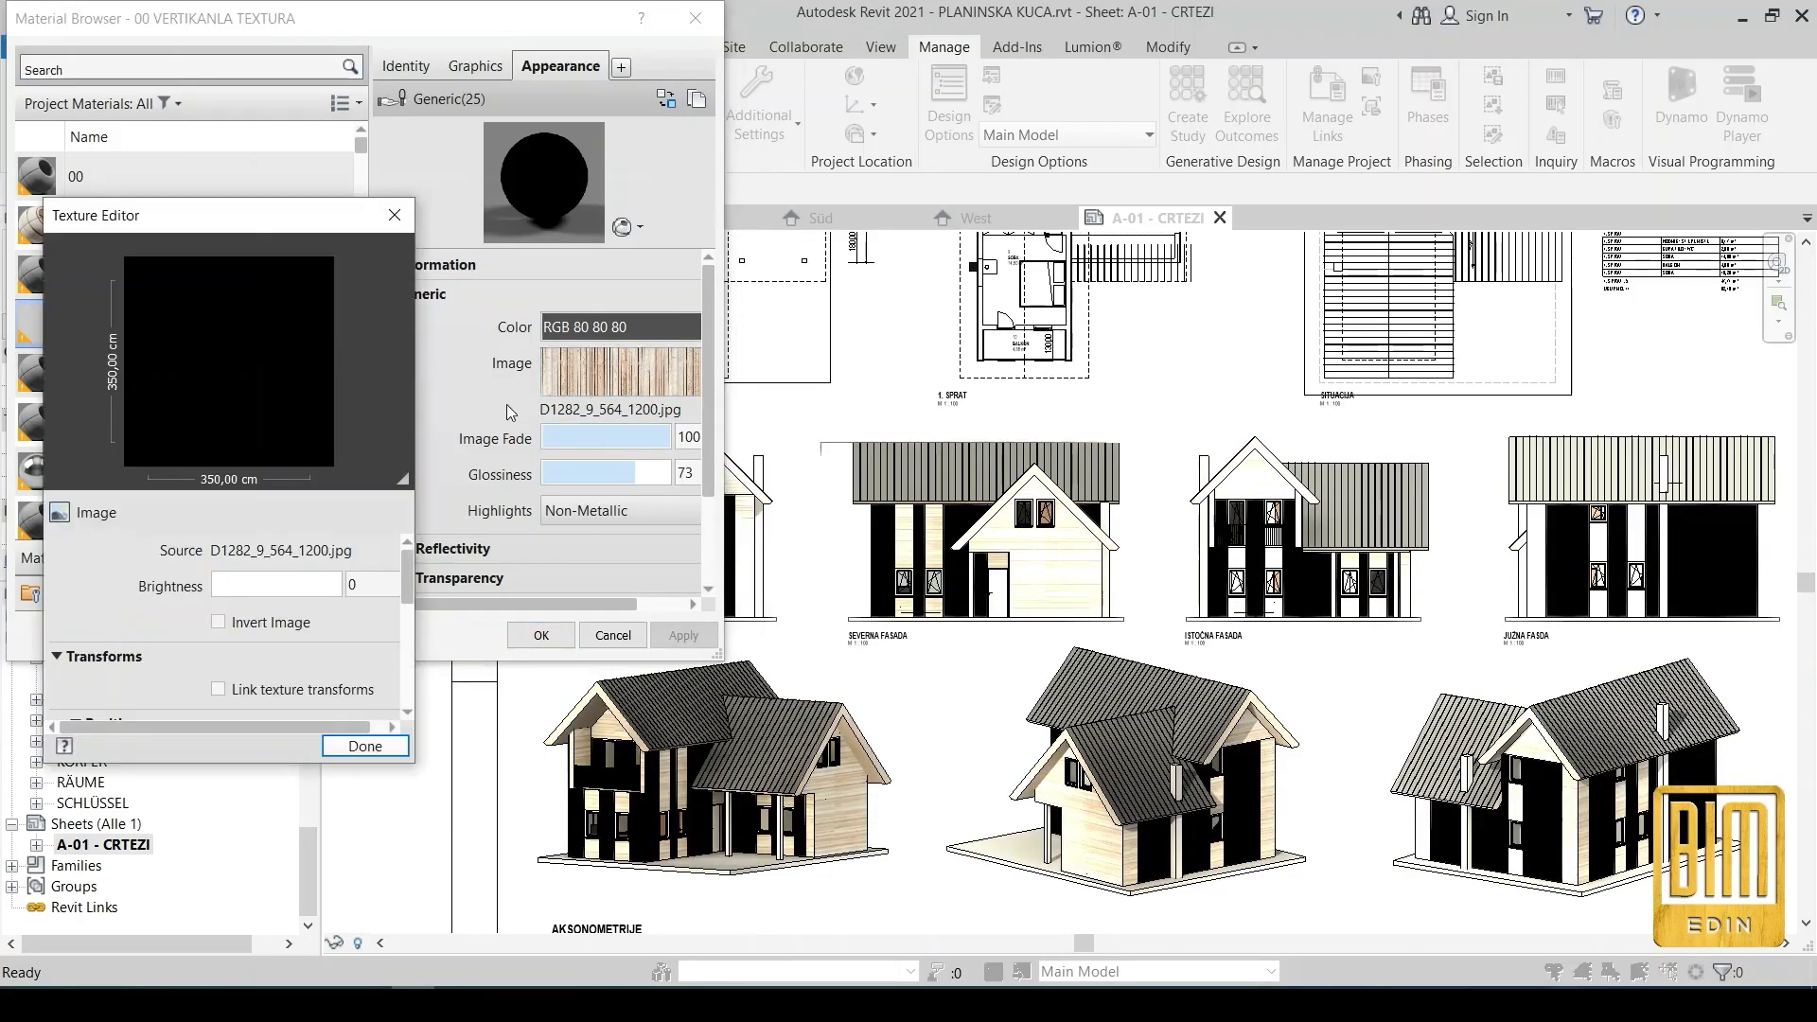
drag(223, 584, 316, 585)
click(365, 746)
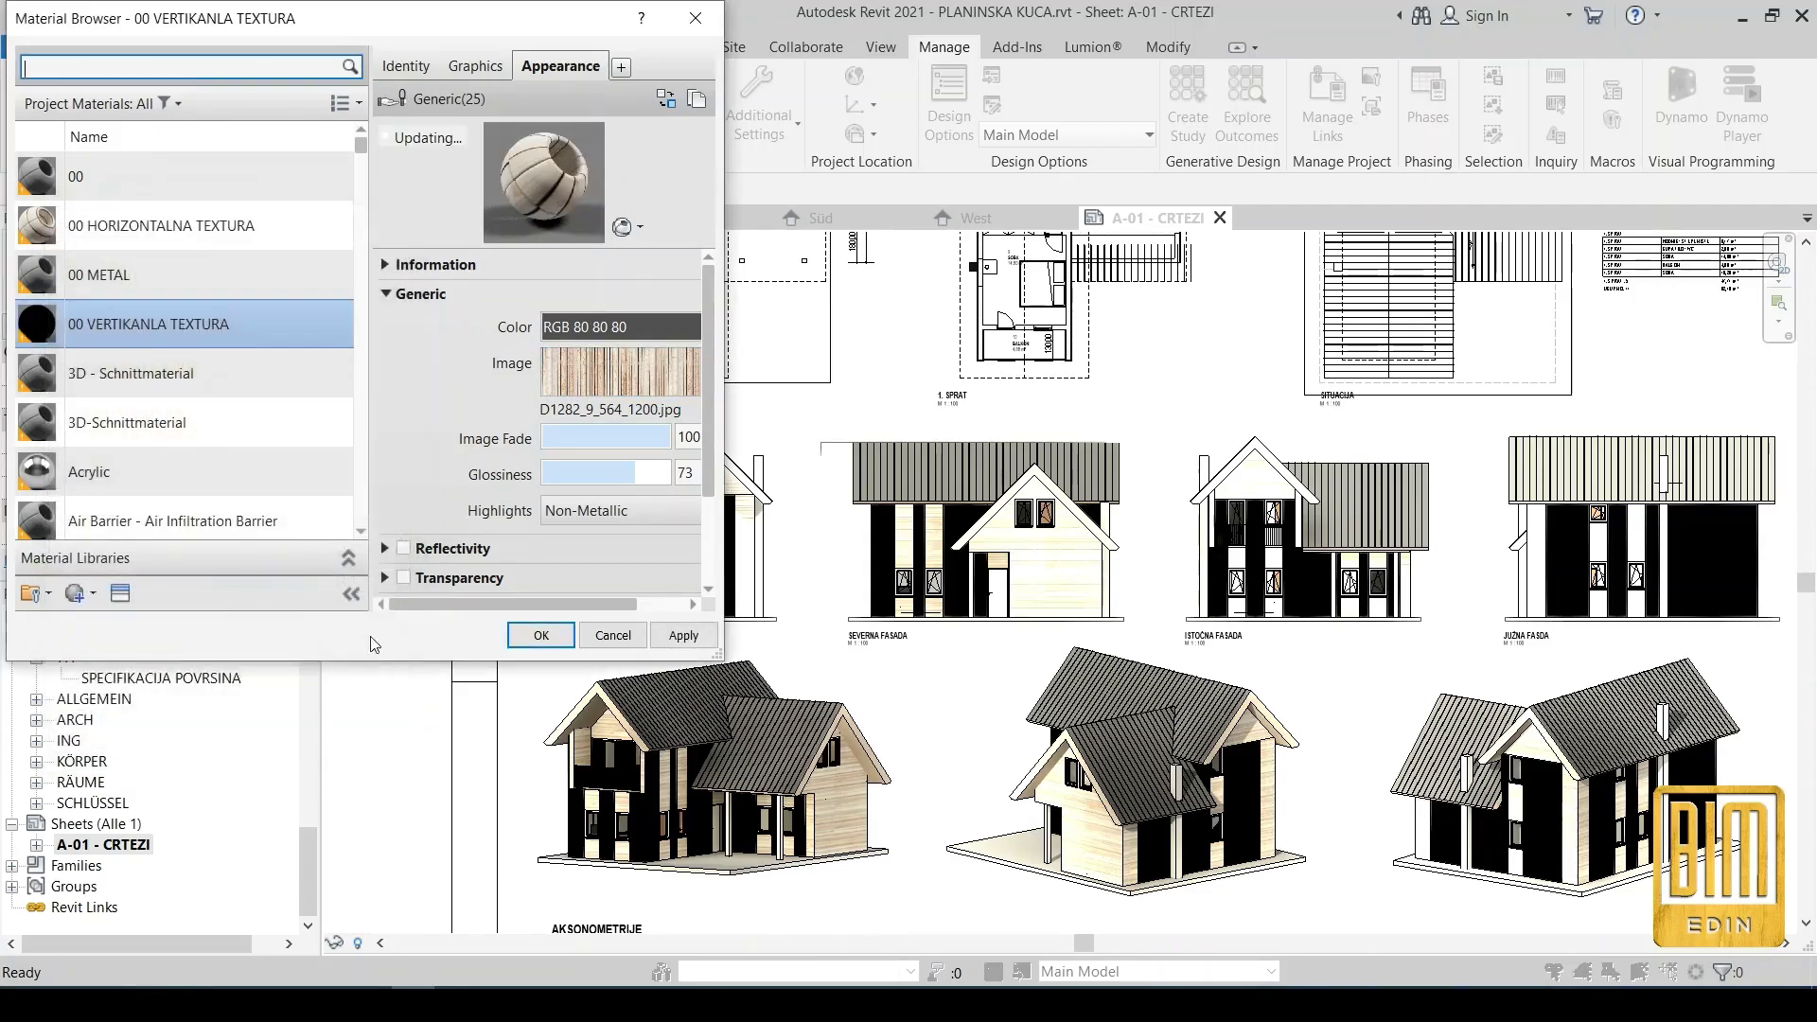
click(672, 641)
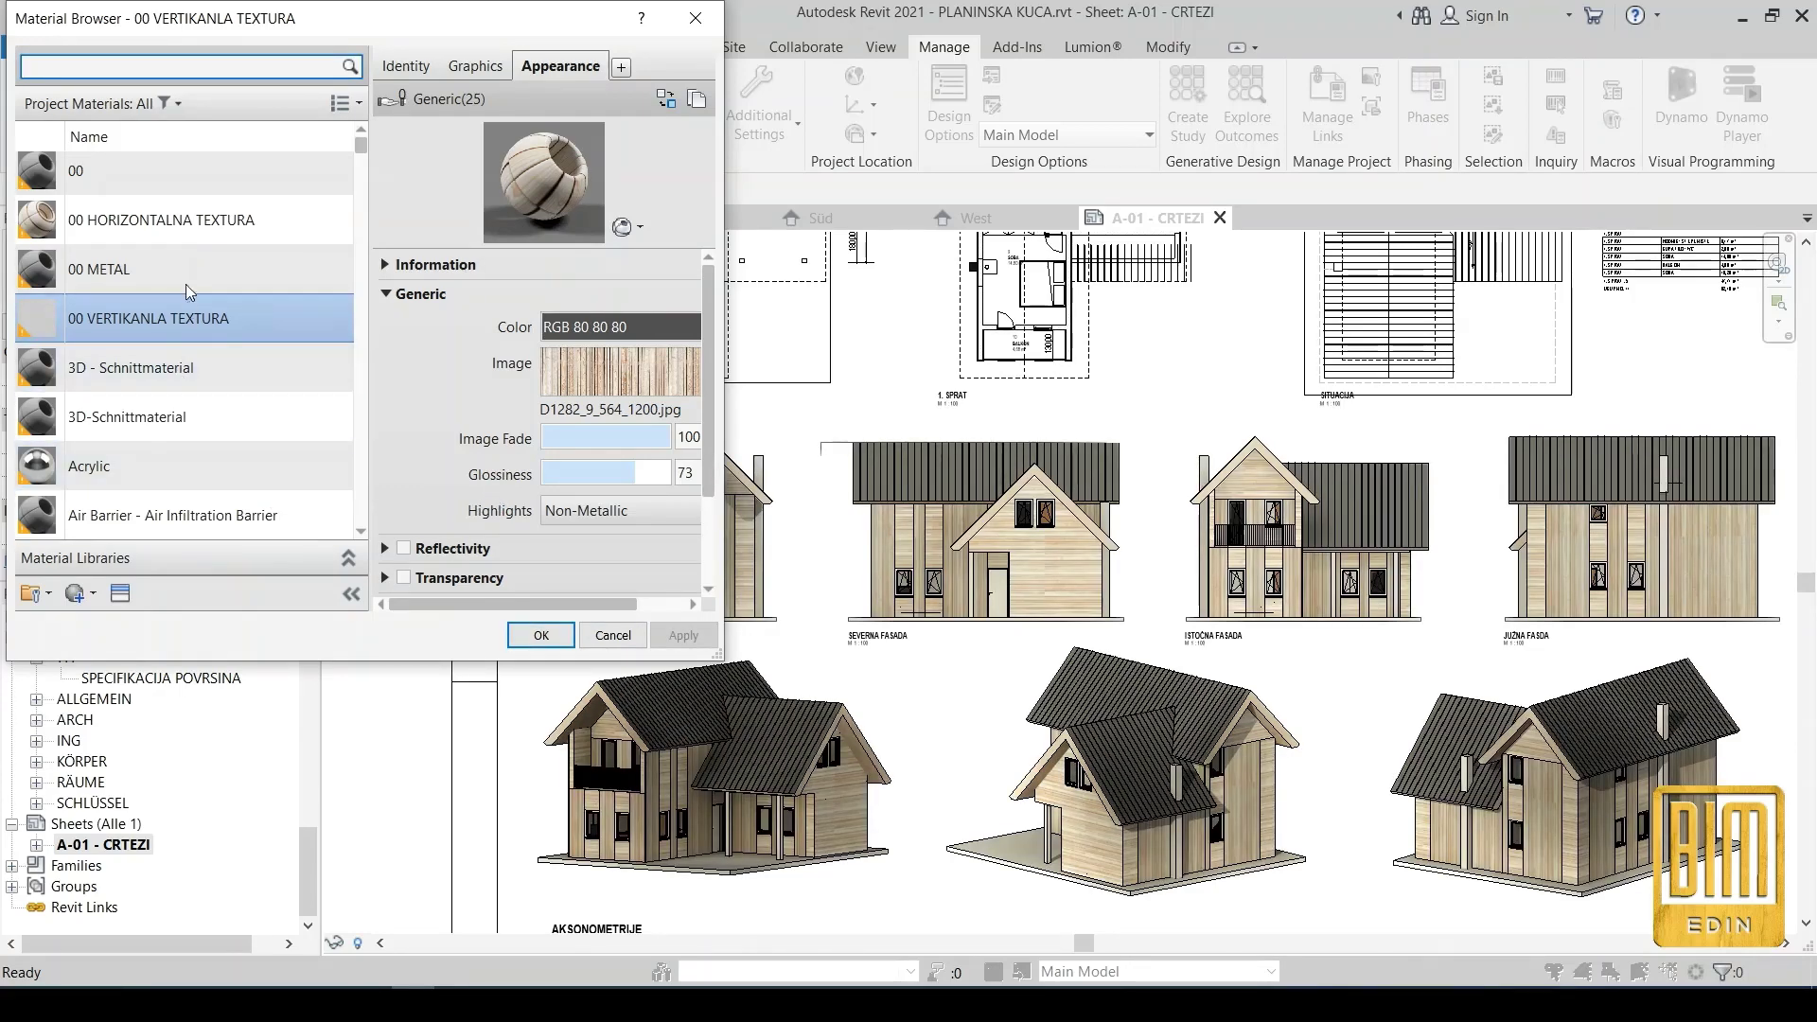
Lower the texture image brightness of material 00 HORIZONTALNA TEXTURA to 49 and apply it
click(168, 225)
click(606, 371)
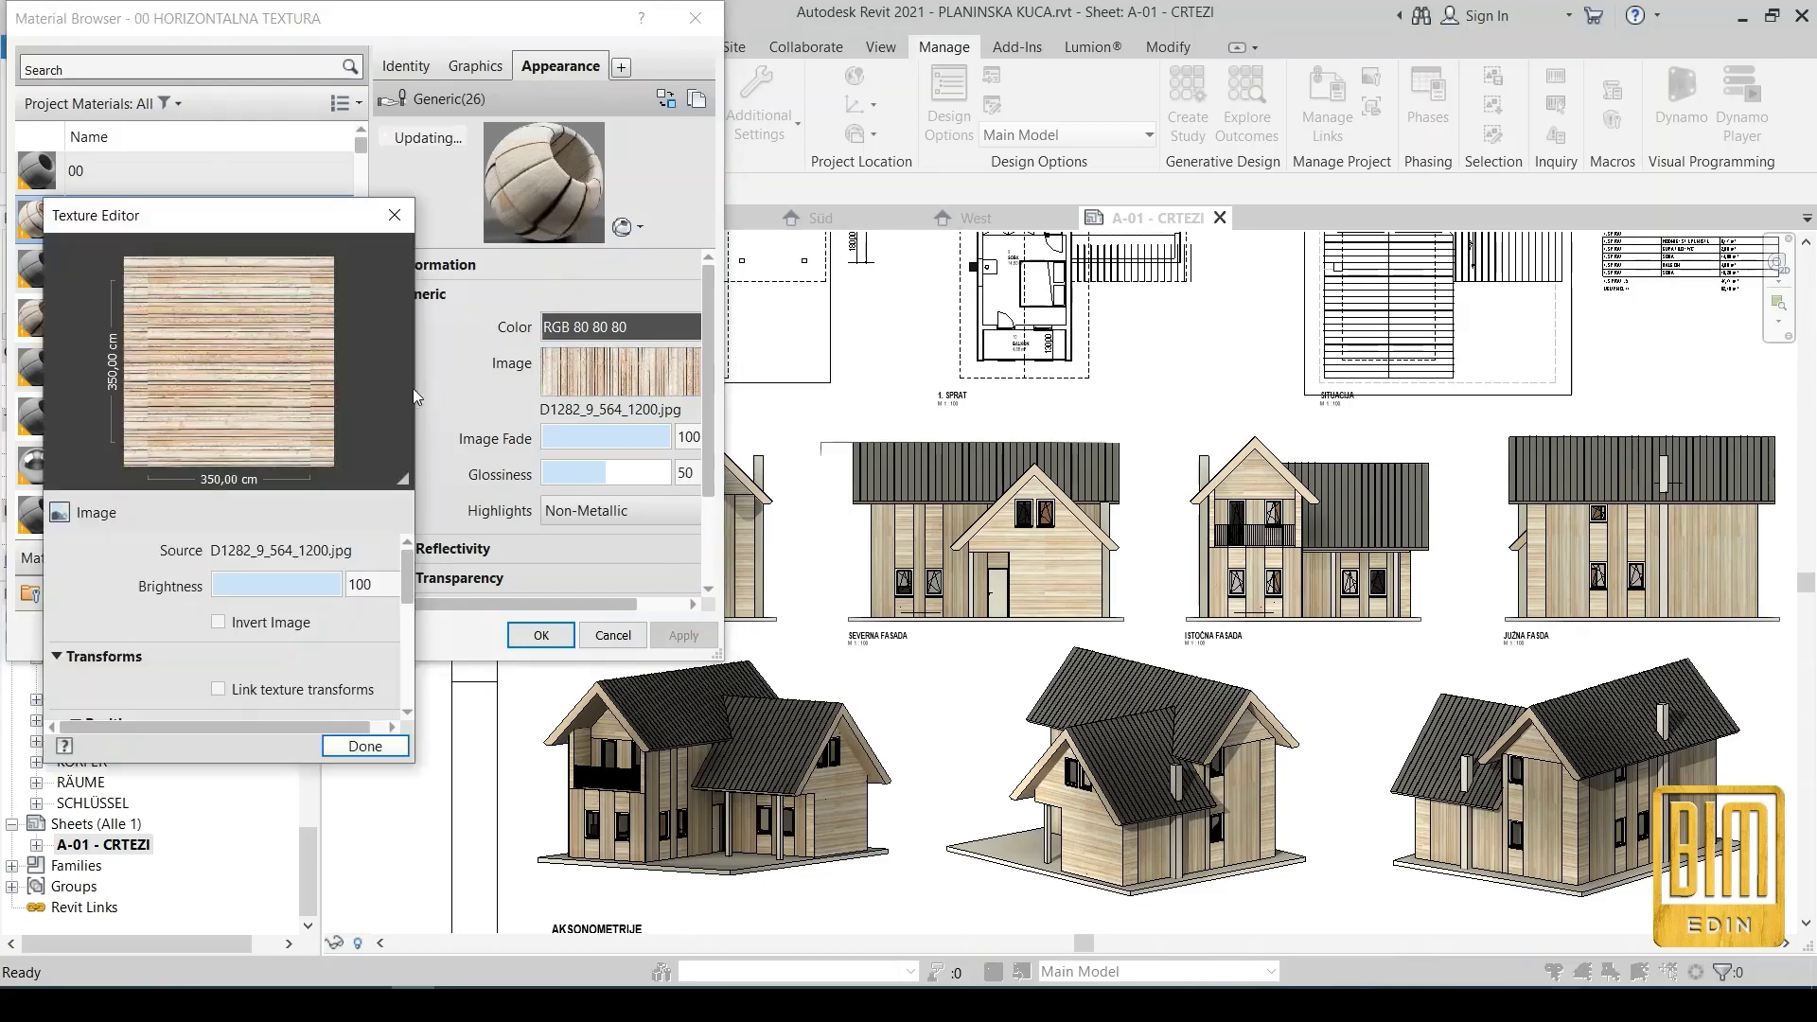
drag(302, 592, 274, 586)
click(365, 745)
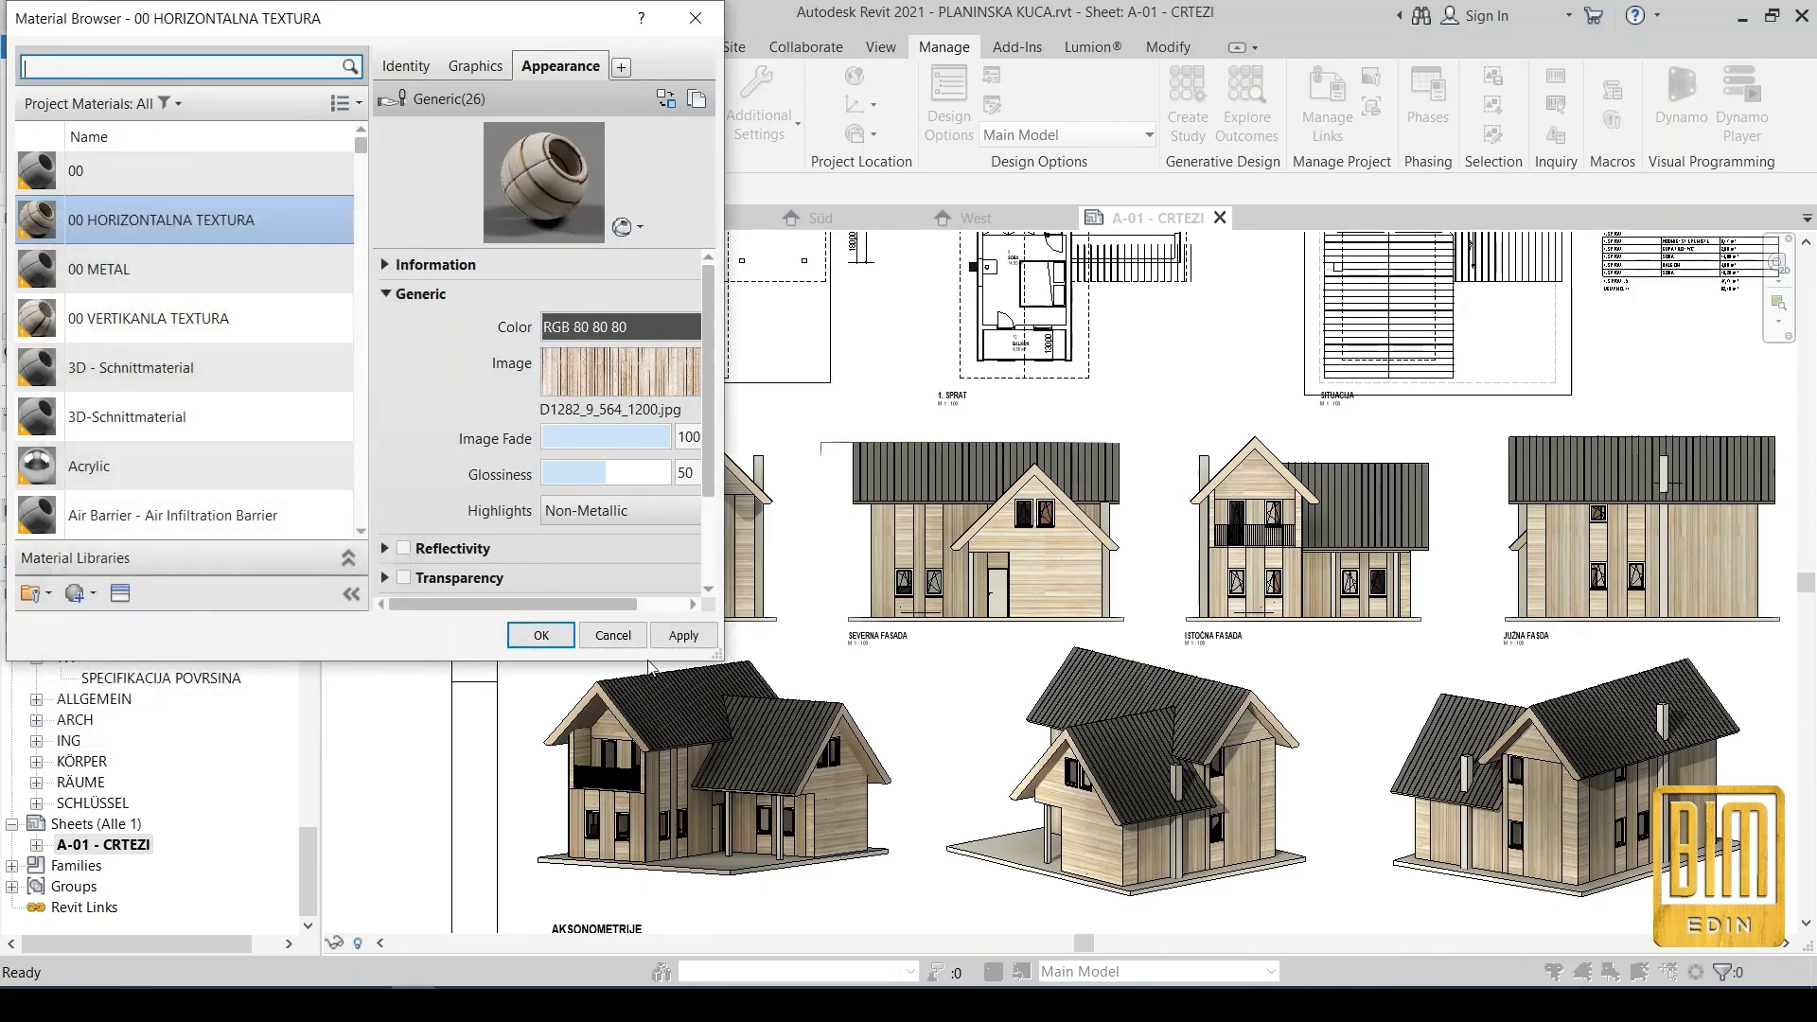
click(678, 639)
click(557, 639)
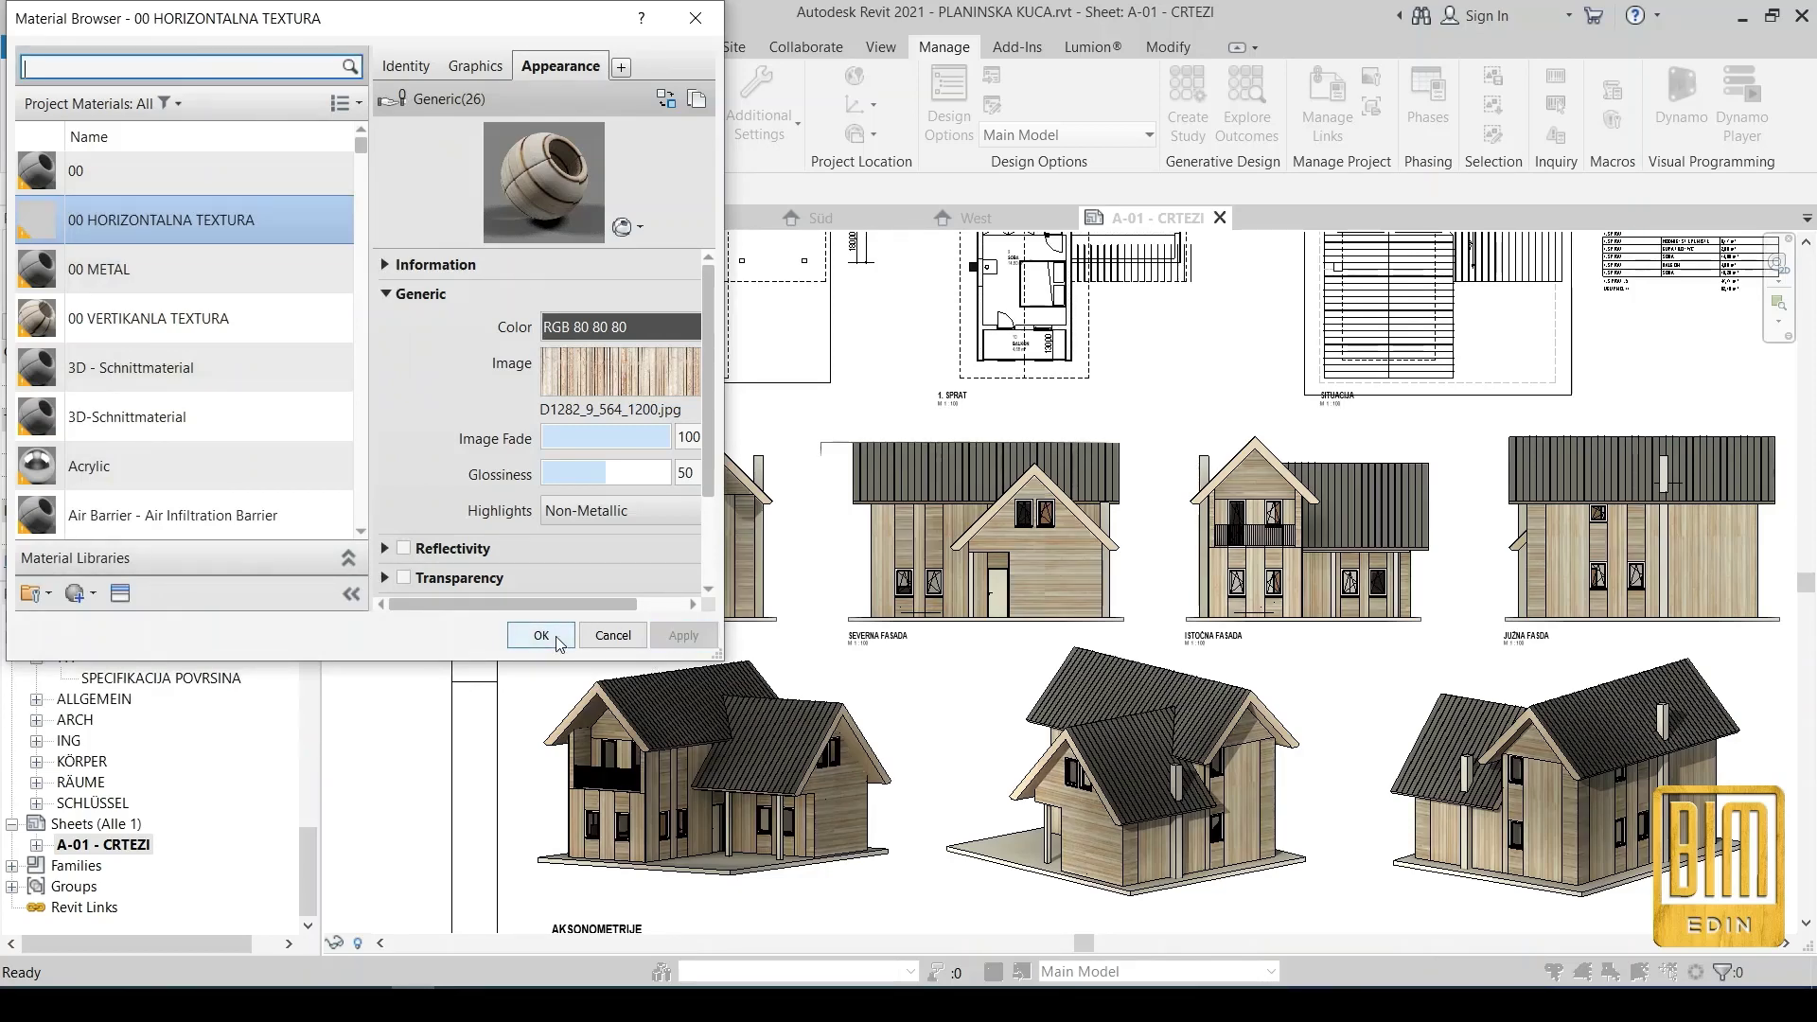
Darken the 00 HORIZONTALNA TEXTURA image slightly below a brightness of 49 and accept the material changes
click(589, 379)
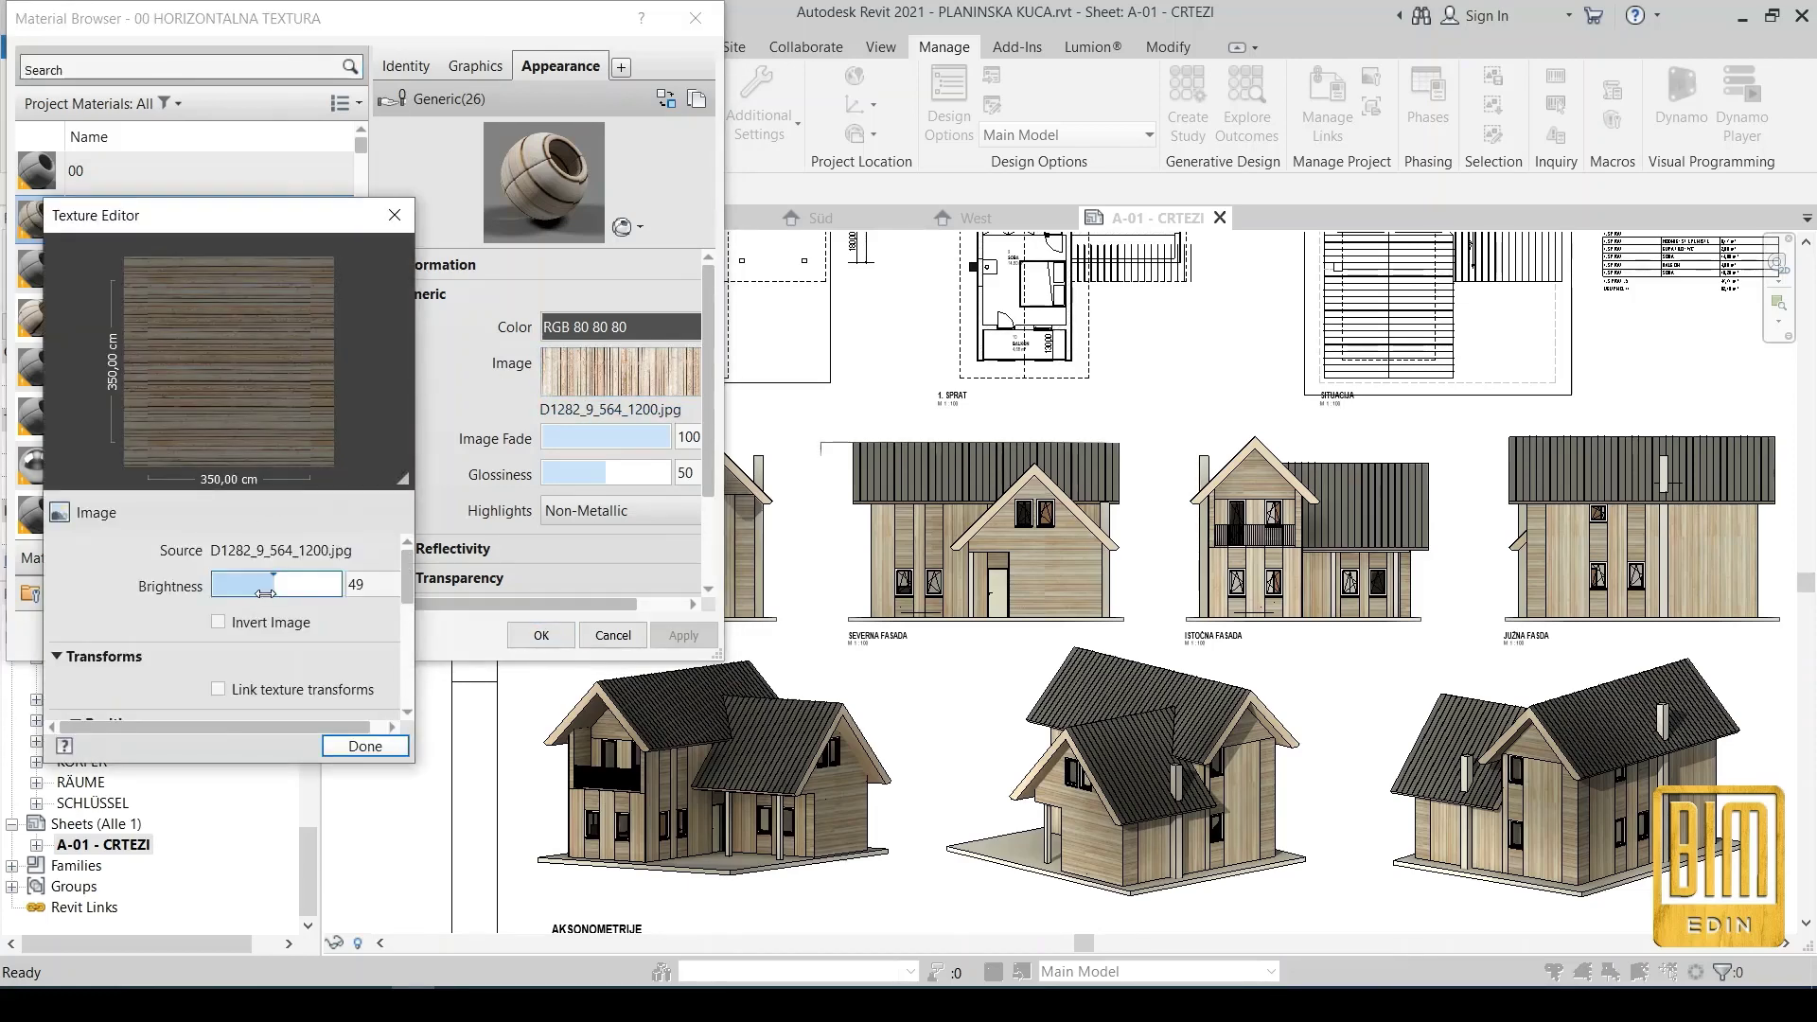
drag(272, 587, 253, 588)
click(365, 746)
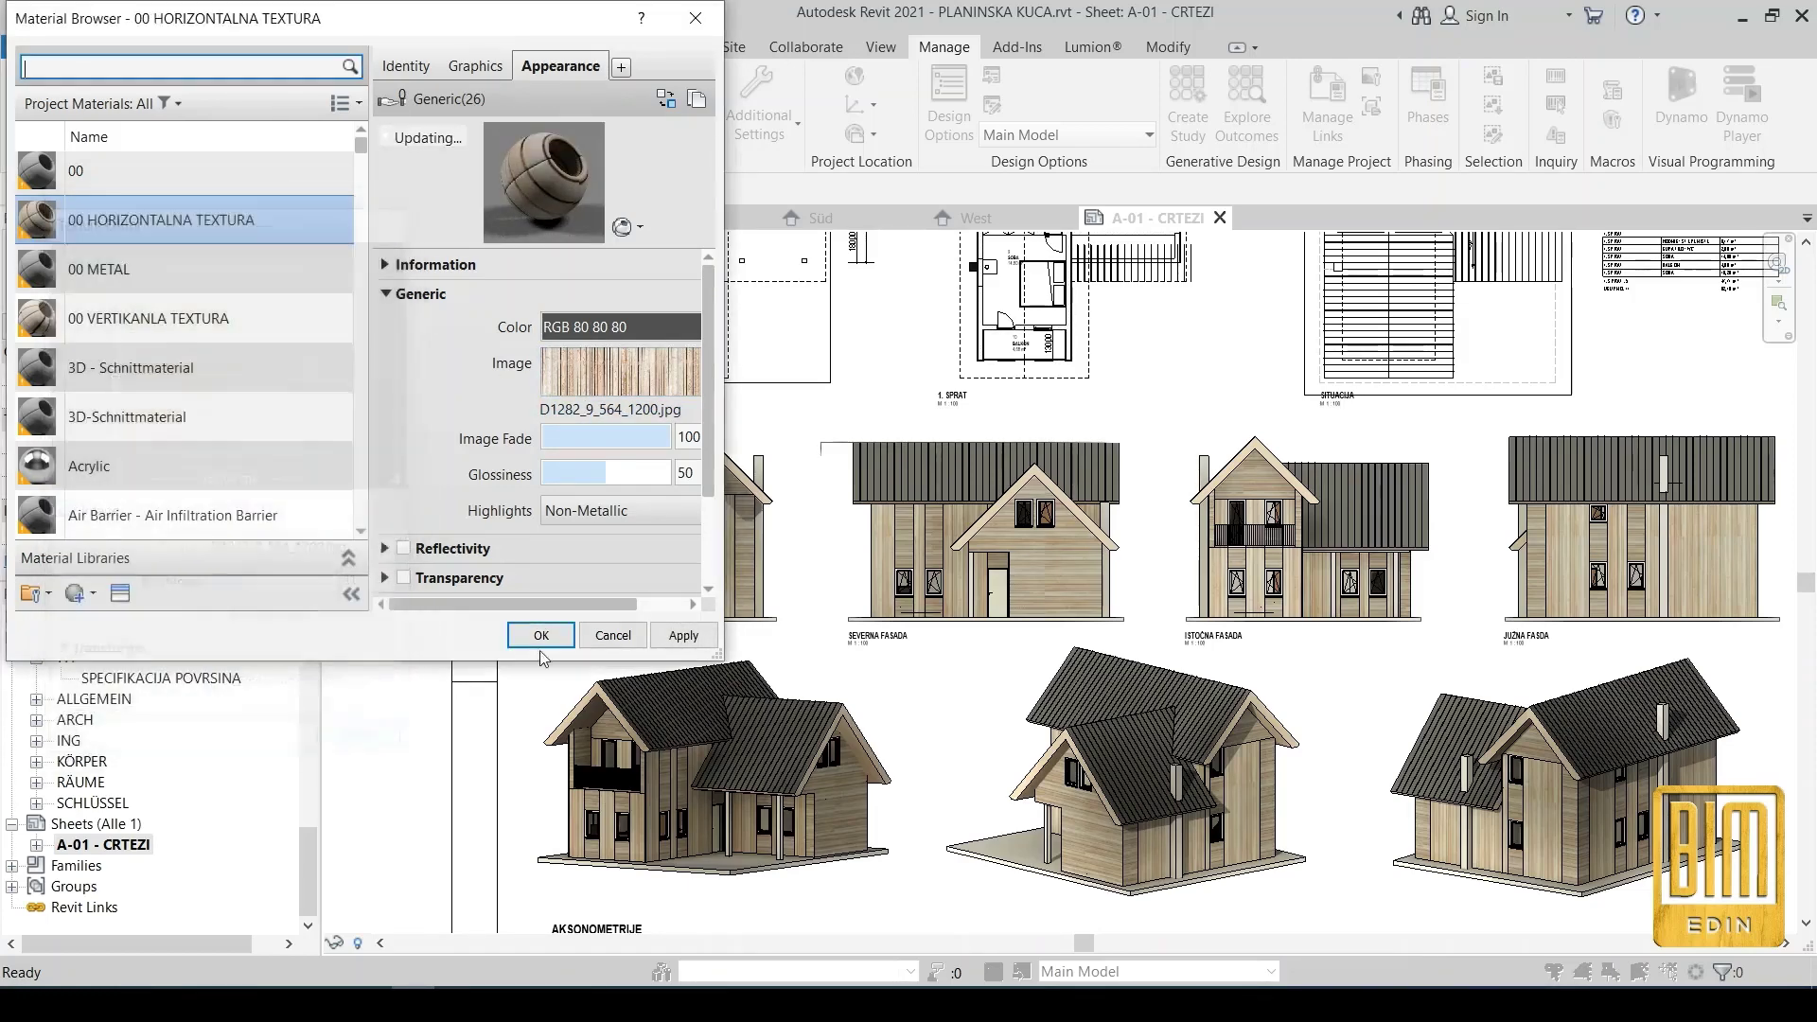
click(527, 635)
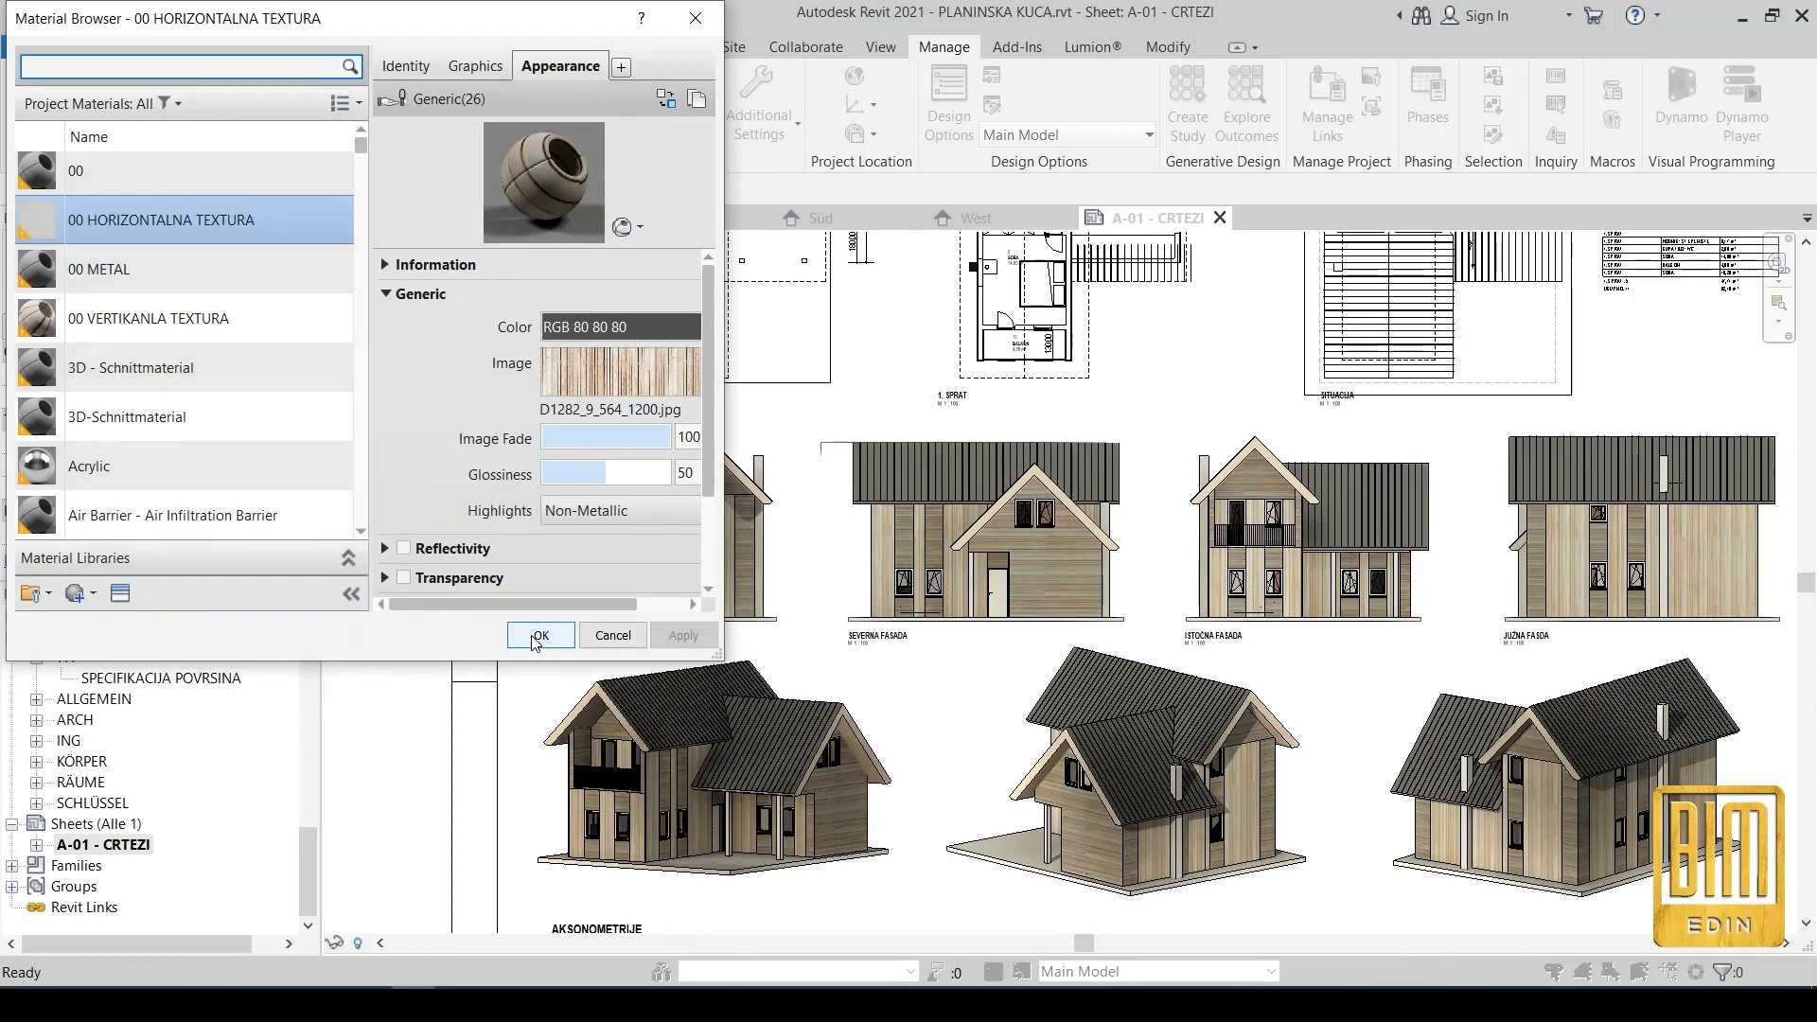
click(541, 636)
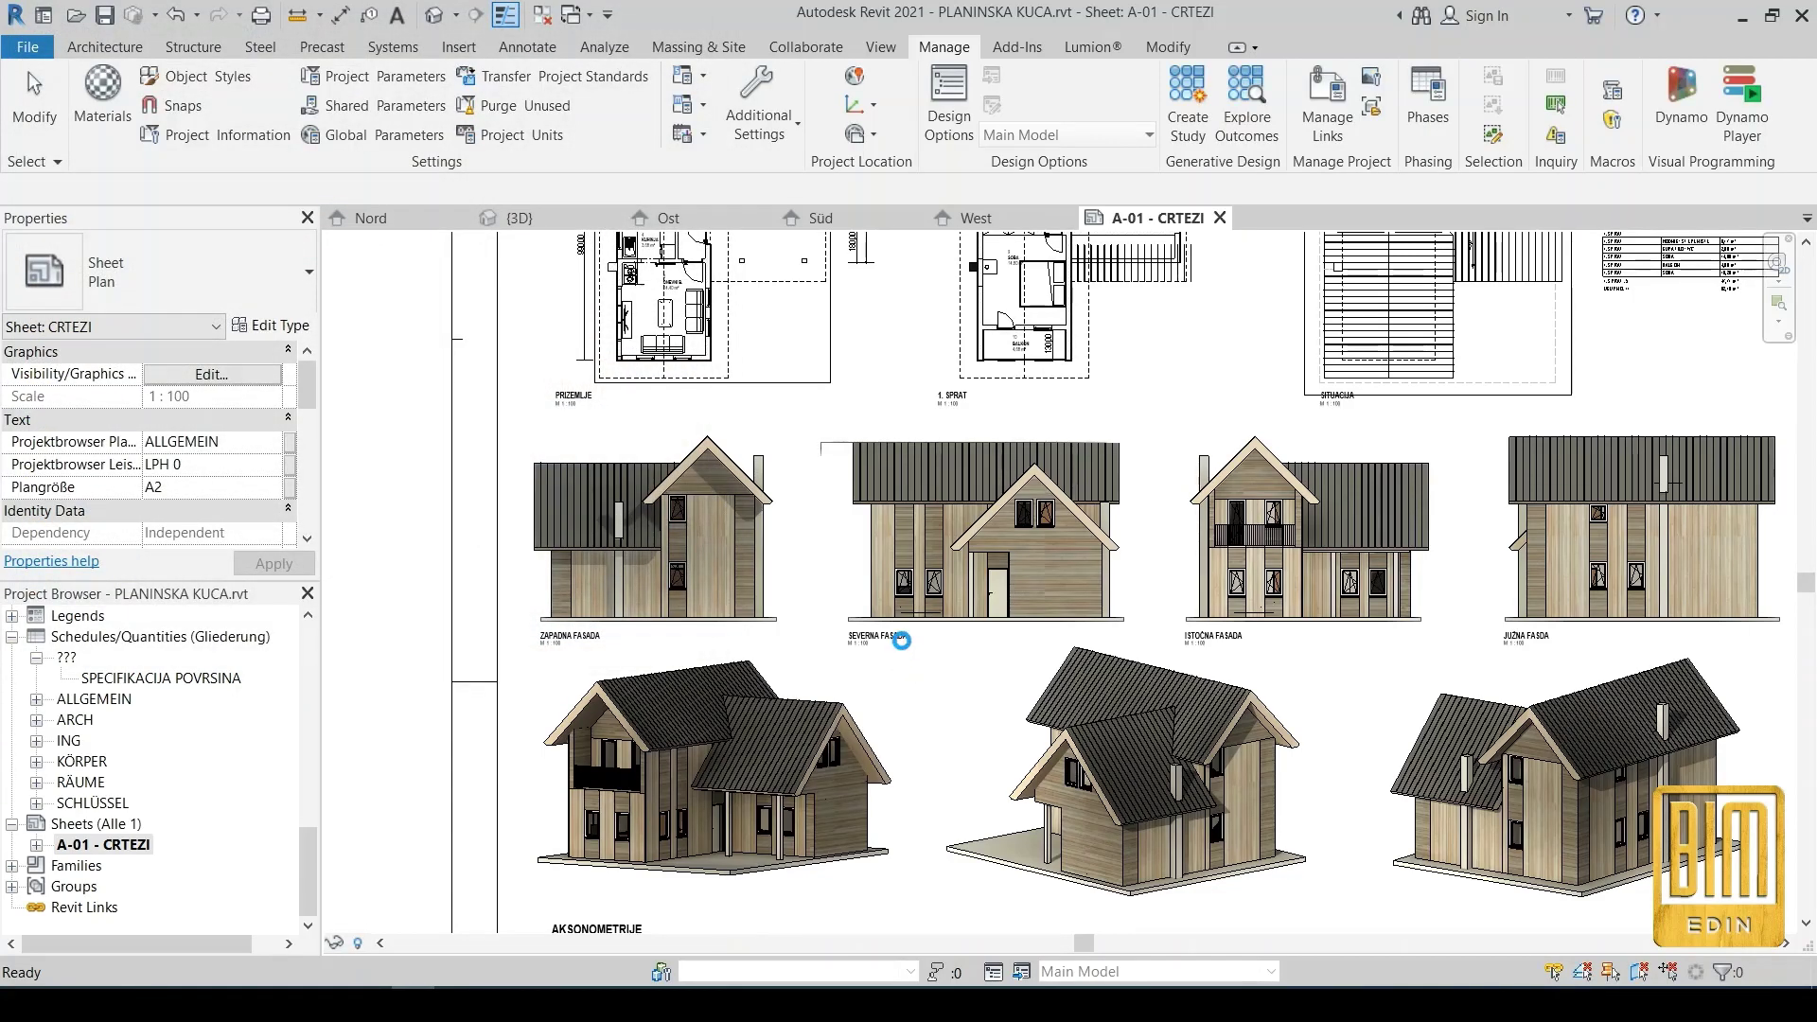
Examine the contrast between horizontal and vertical claddings on the whole sheet and from several sides in the 3D view
scroll(900, 640, down, 5)
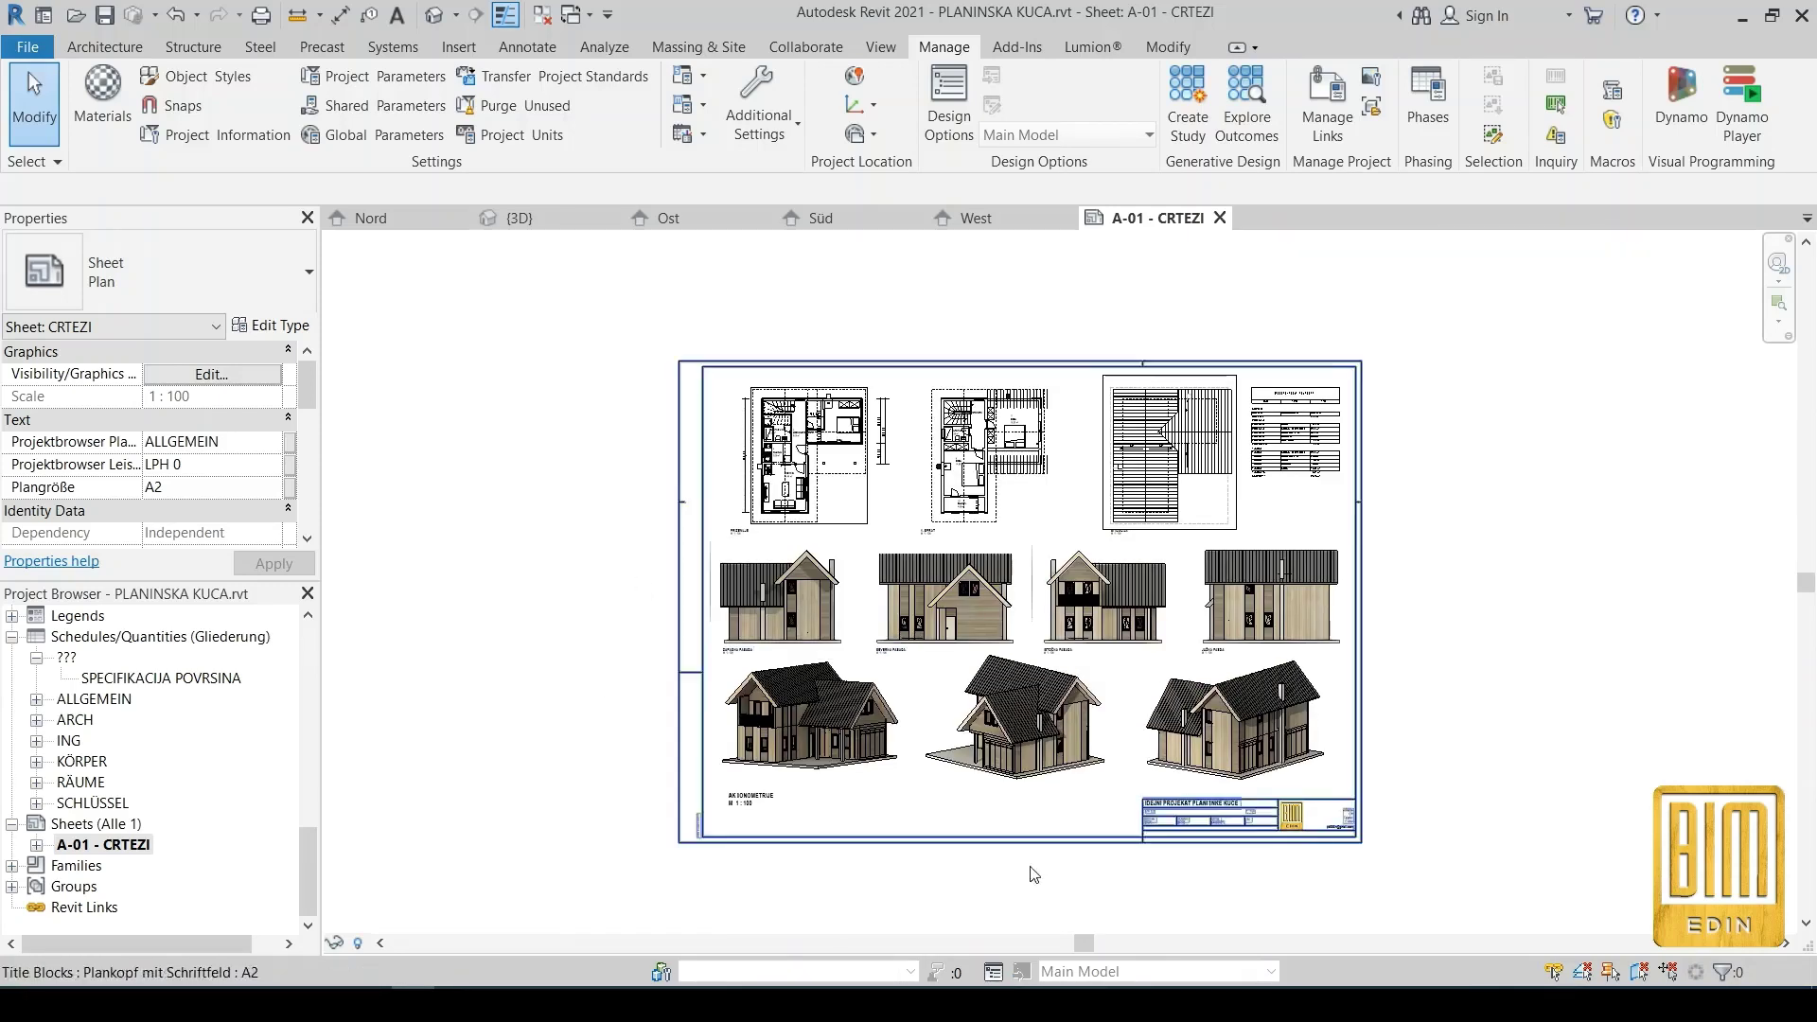
click(435, 15)
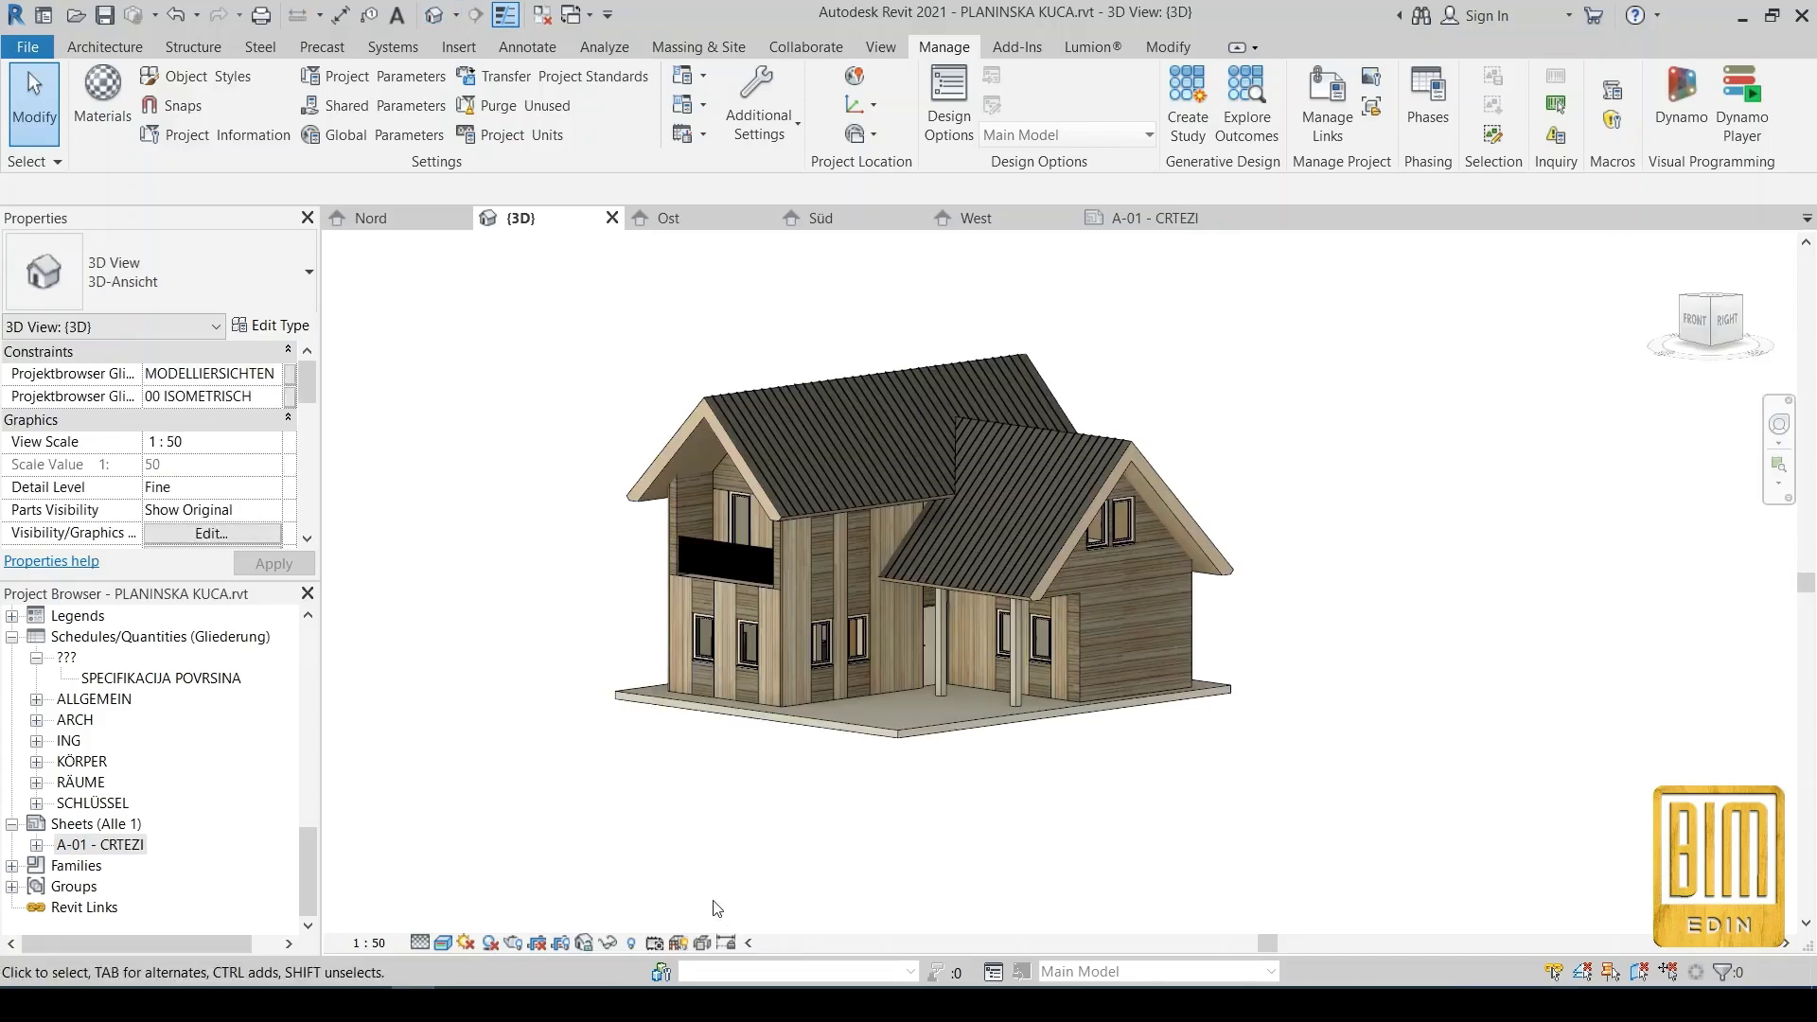
shift+middle_drag(657, 837, 811, 825)
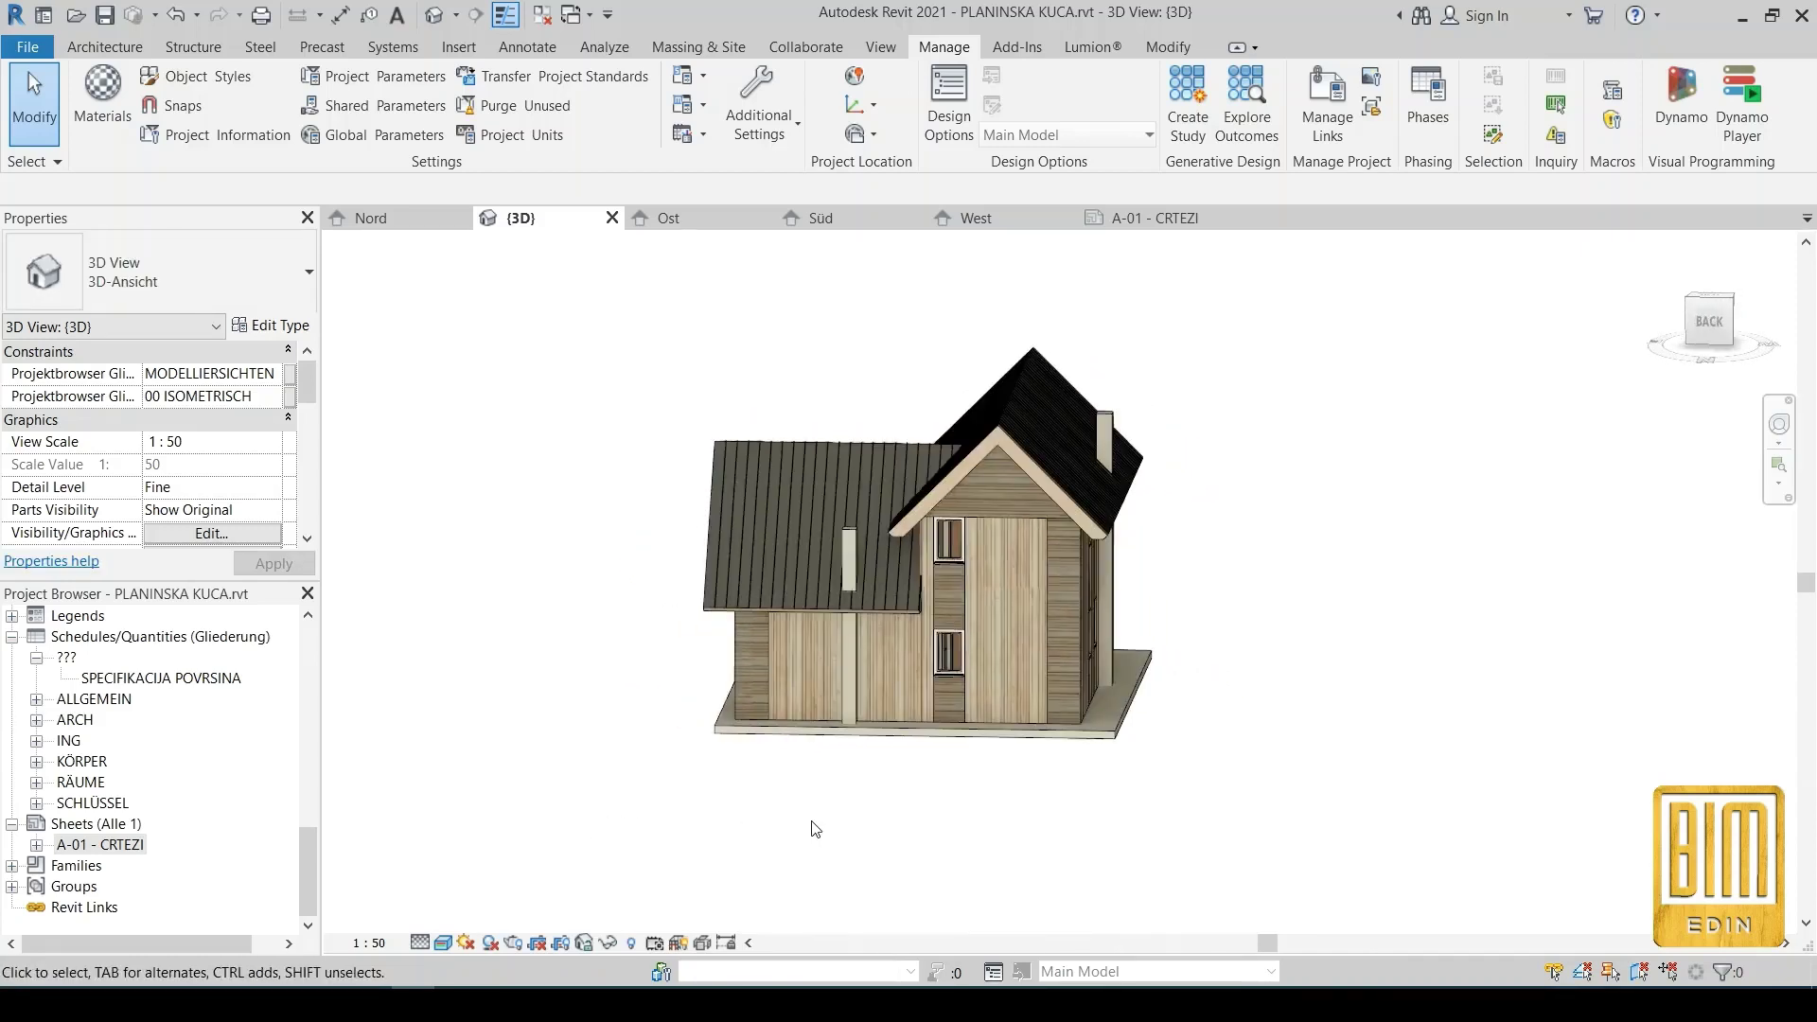
shift+middle_drag(625, 859, 1235, 850)
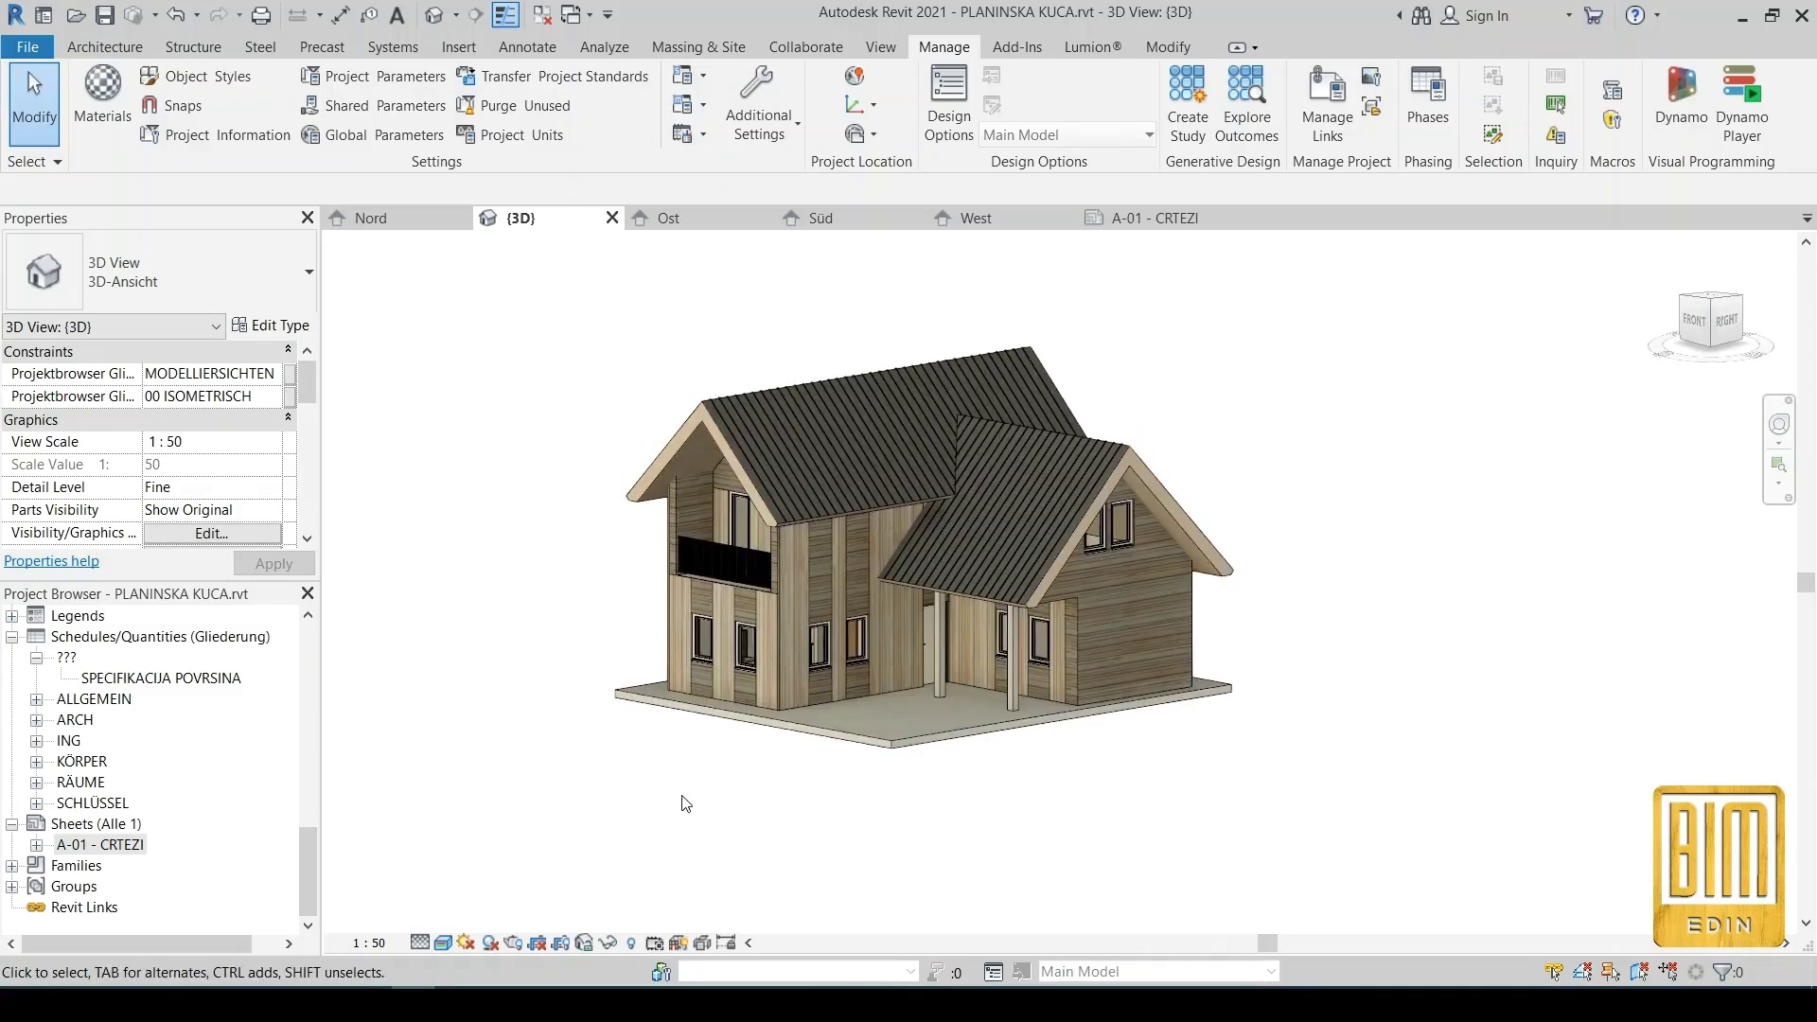